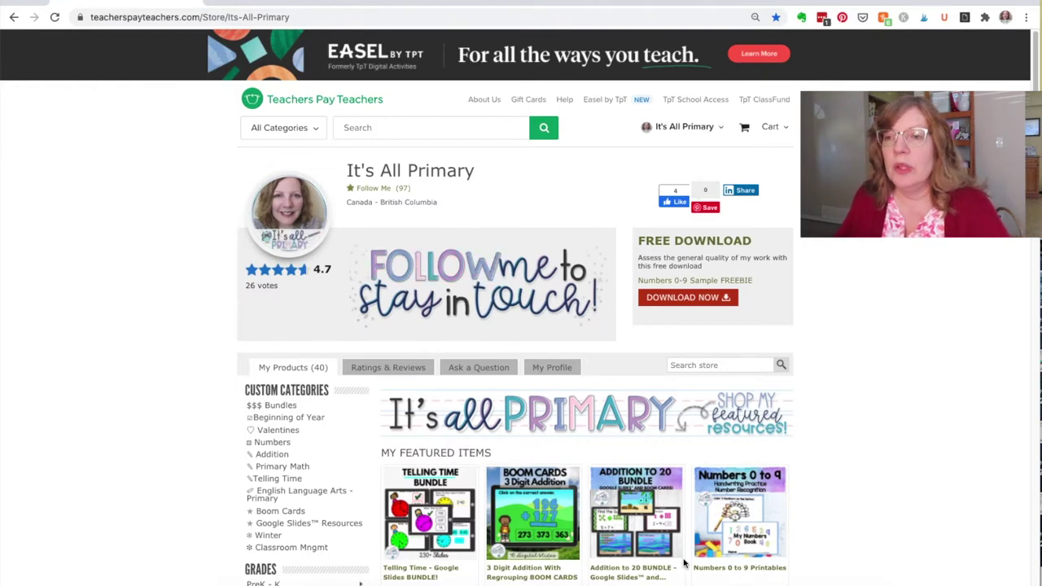
Search the Teachers Pay Teachers site for 'money' to bring up suggestions like counting money.
left_click(362, 127)
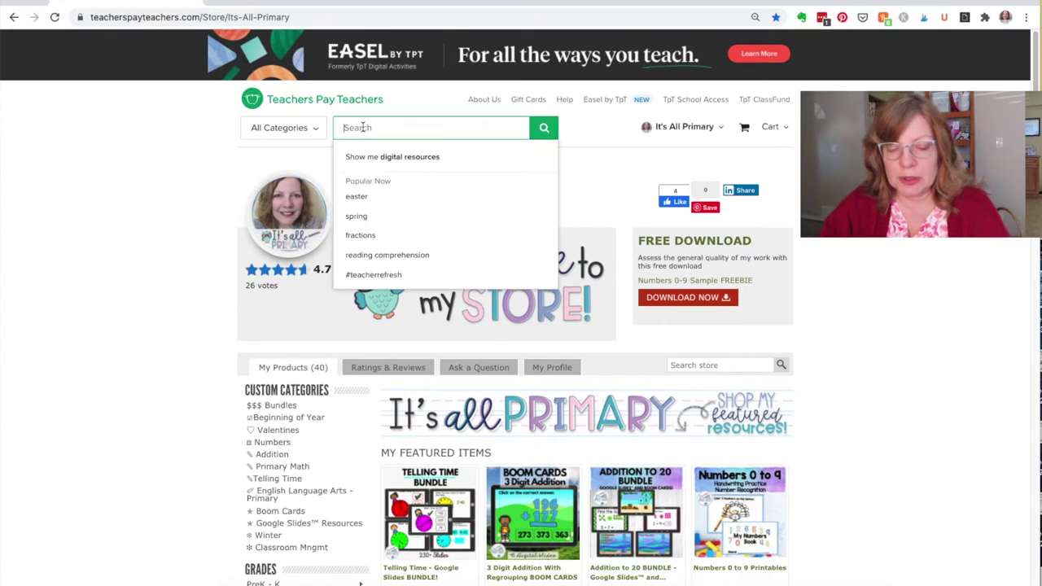
type("money")
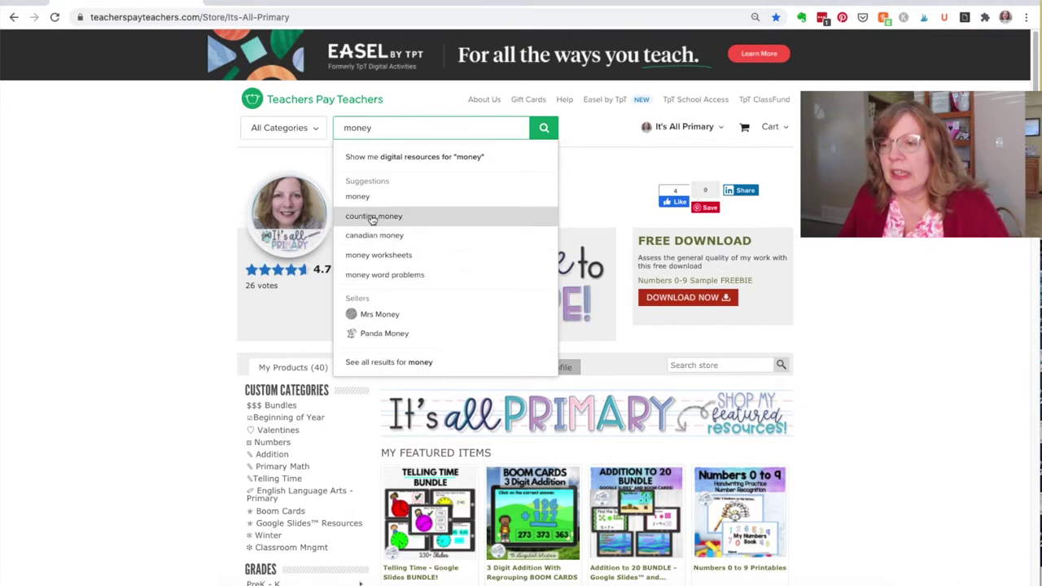
Replace the 'money' query with trial terms 'counting' and 'mi', then clear the search box.
double_click(364, 127)
type("counting")
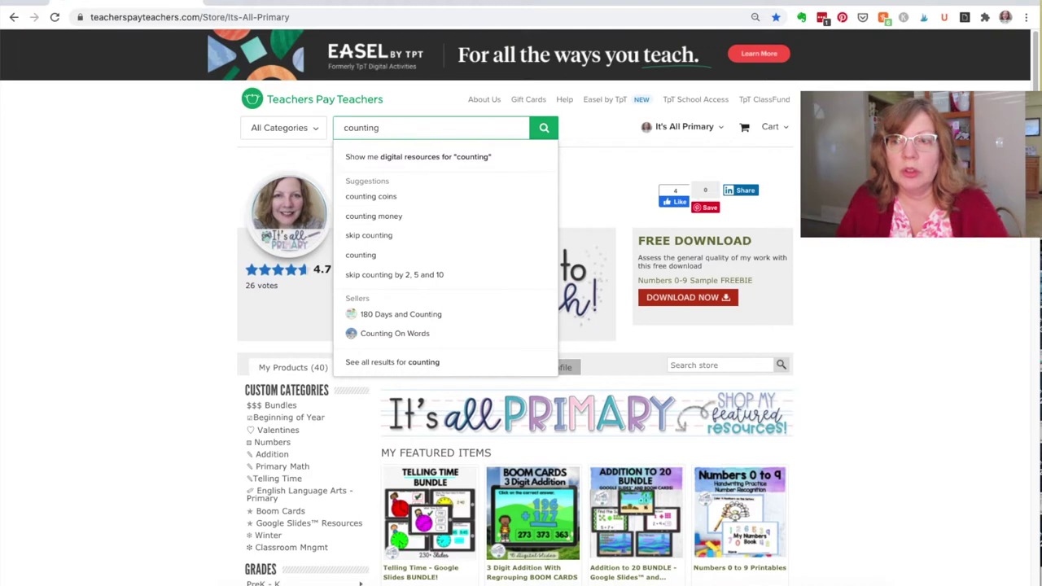
key("BackSpace")
key("BackSpace")
key("BackSpace")
key("BackSpace")
key("BackSpace")
key("BackSpace")
key("BackSpace")
key("BackSpace")
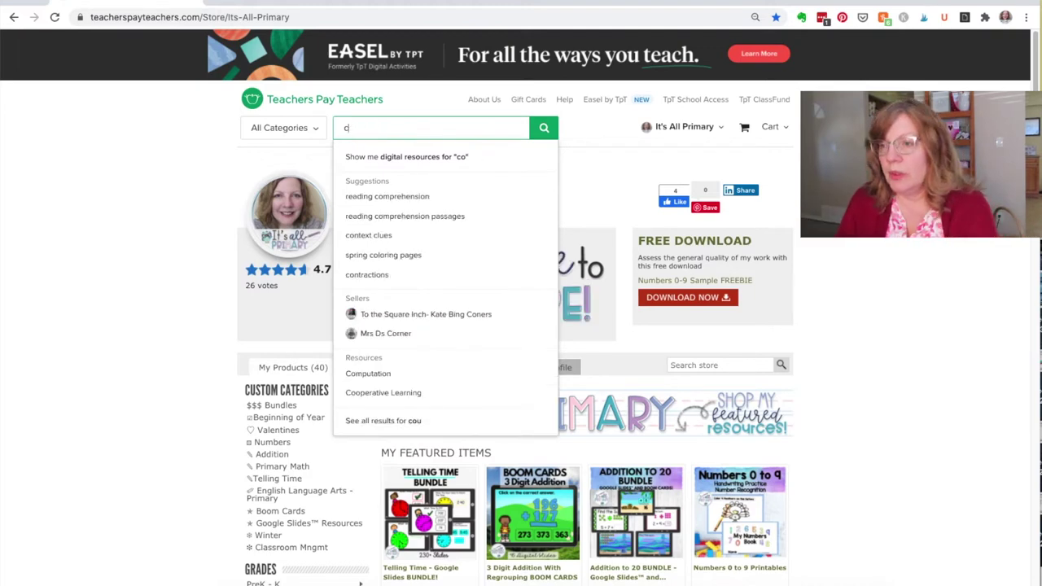
type("mi")
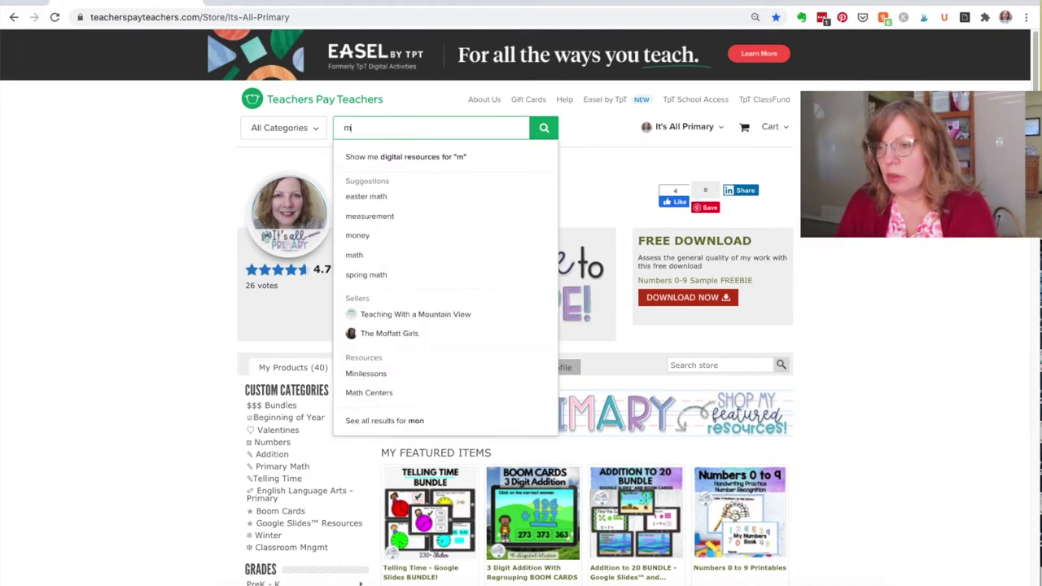
key("BackSpace")
key("BackSpace")
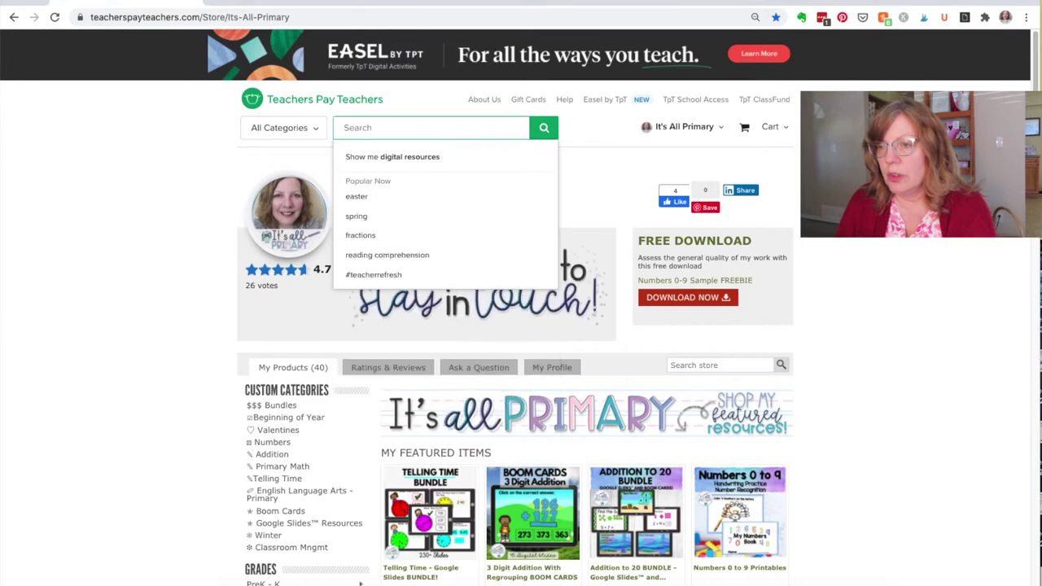
Try the queries 'coin' and 'mixed coin', then change the search to 'counting'.
type("coin")
left_click(343, 128)
type("mixed")
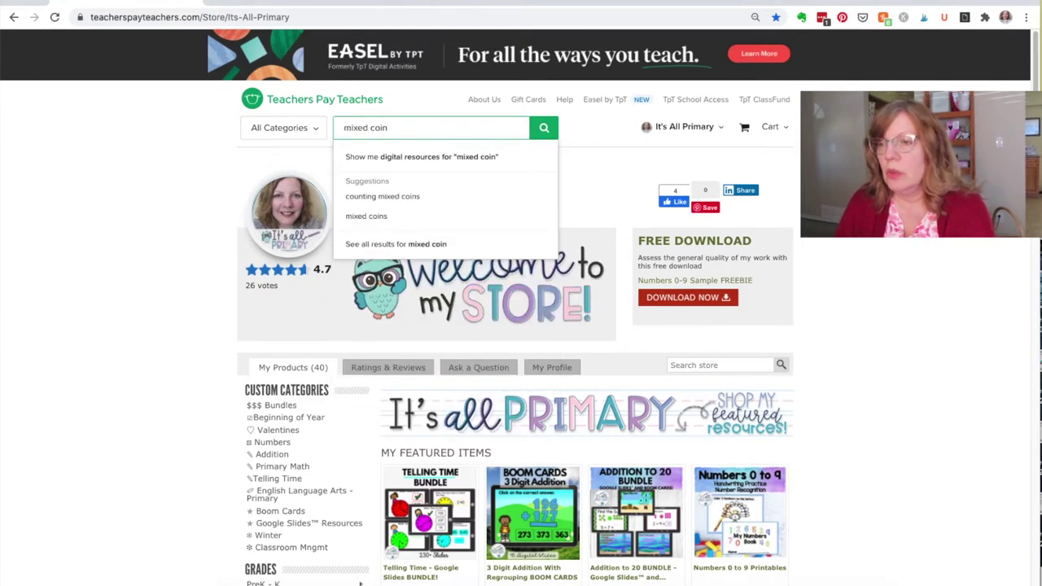
key("BackSpace")
key("BackSpace")
key("BackSpace")
key("BackSpace")
key("BackSpace")
key("BackSpace")
key("BackSpace")
key("BackSpace")
key("BackSpace")
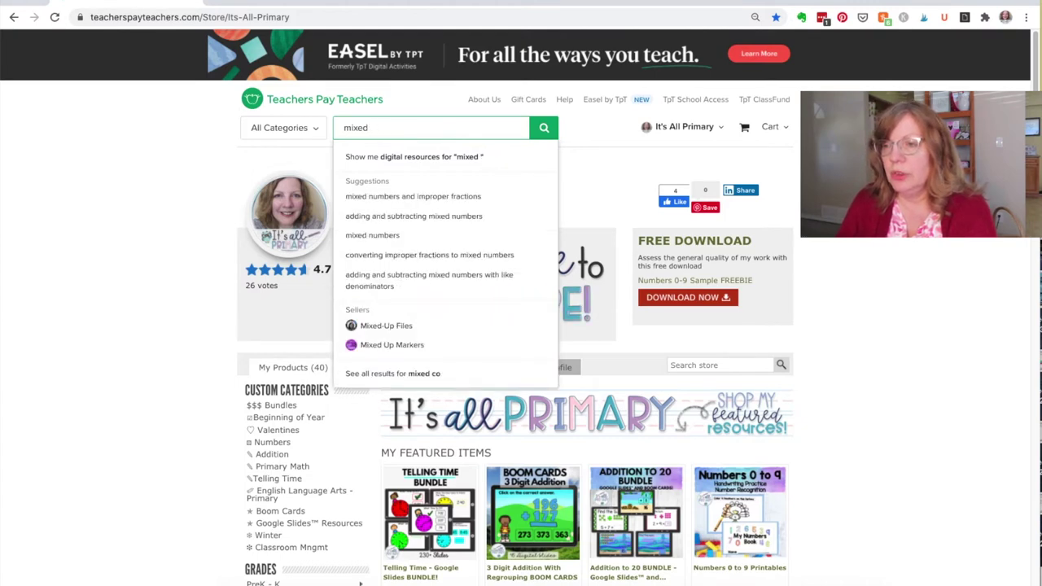
key("BackSpace")
type("counting")
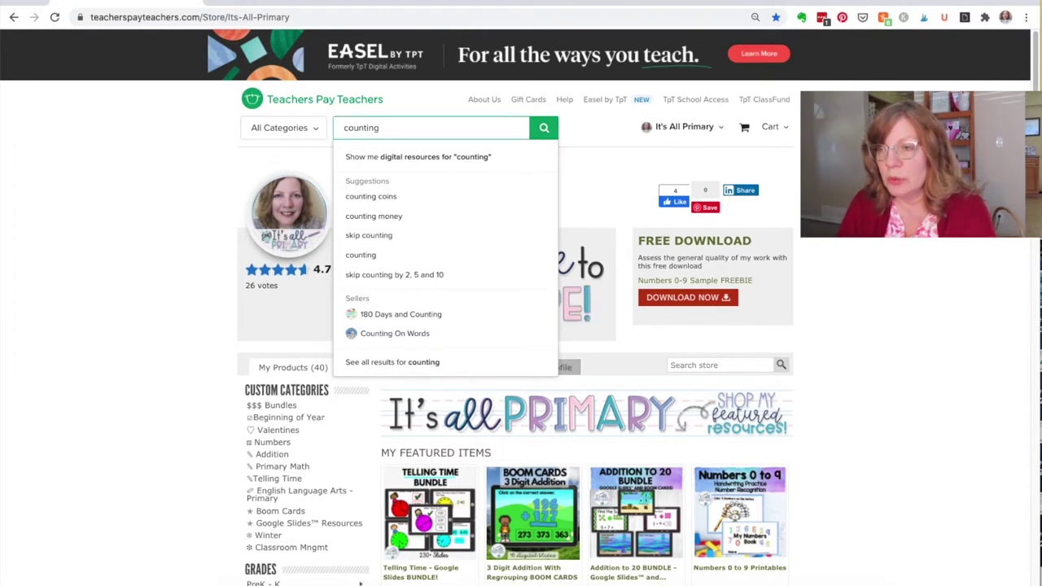
Try a 'counting mi' query, then select the store page's web address.
type("mi")
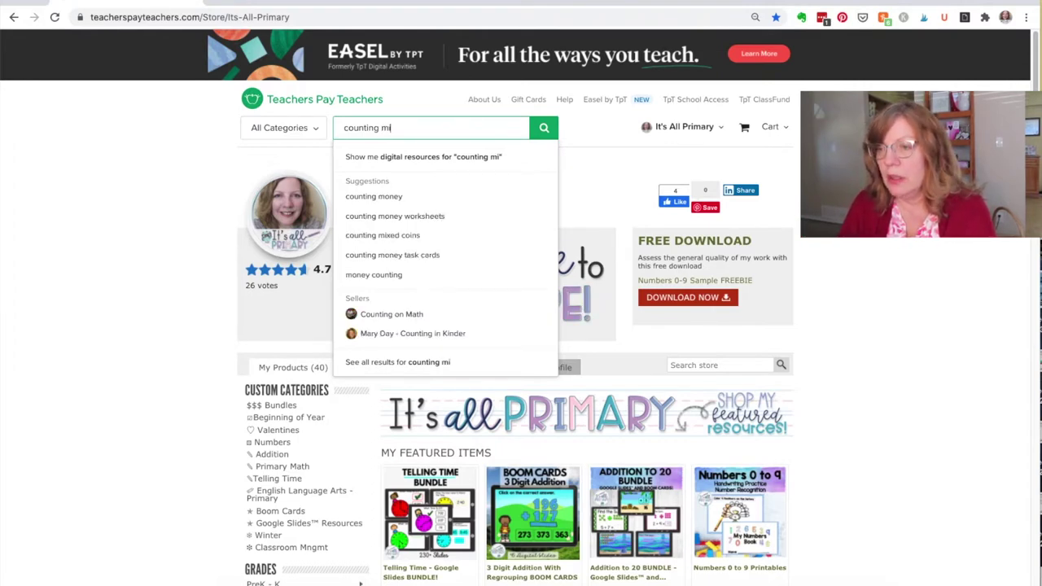
key("BackSpace")
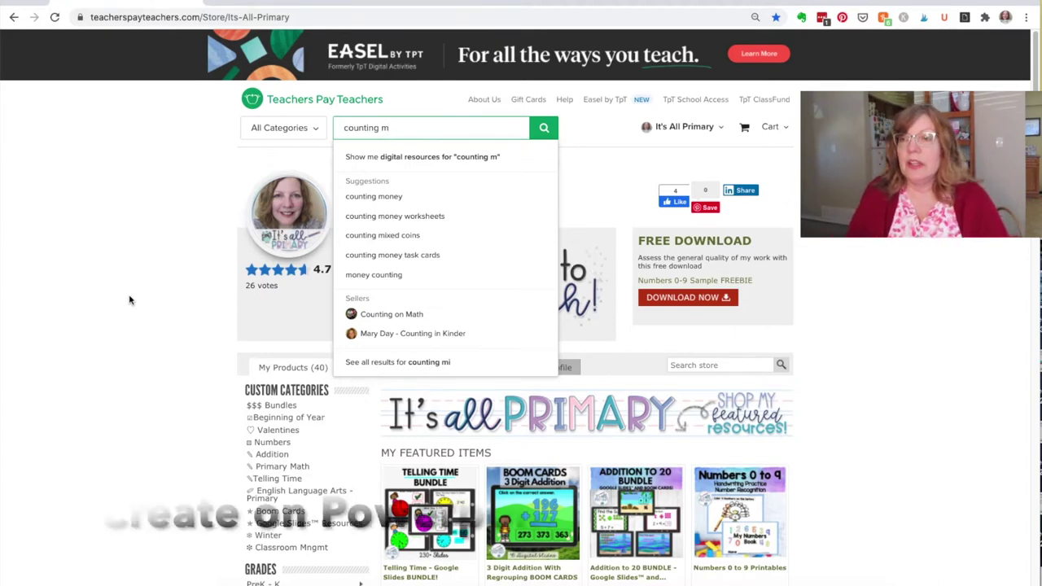
left_click(326, 18)
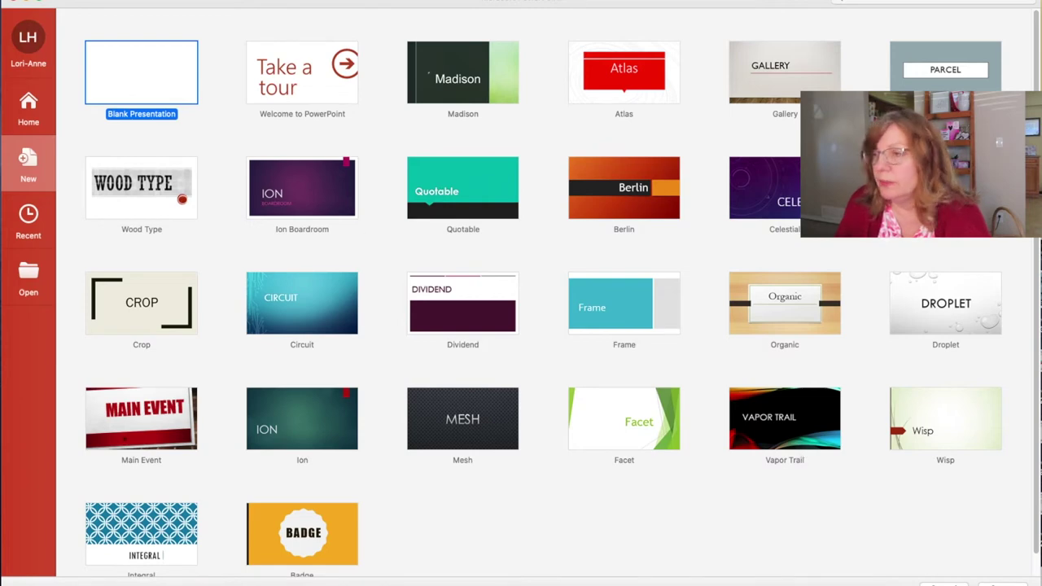
Create a blank presentation and set the slide size to Standard (4:3).
key("Return")
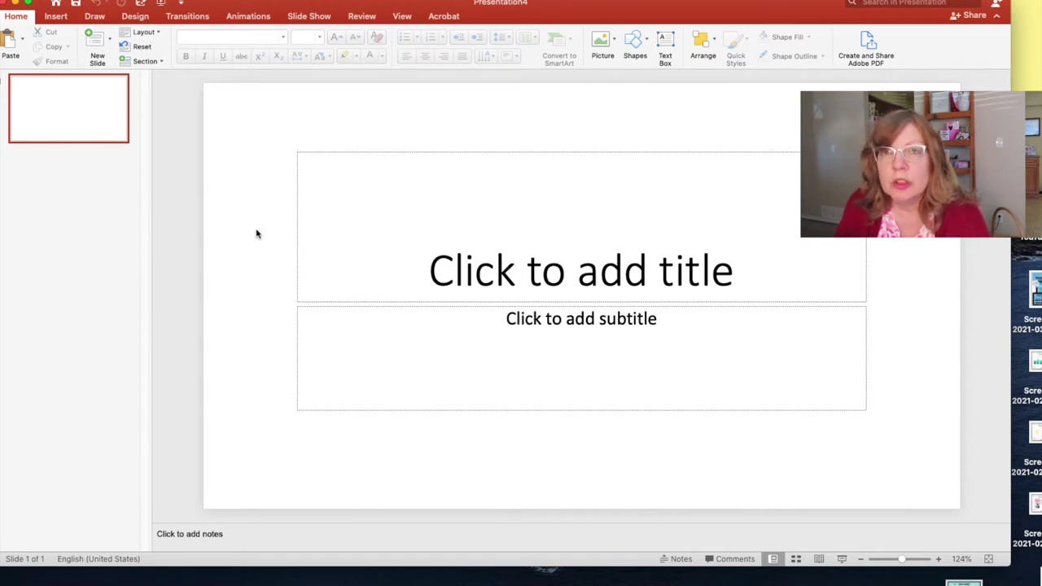
left_click(137, 18)
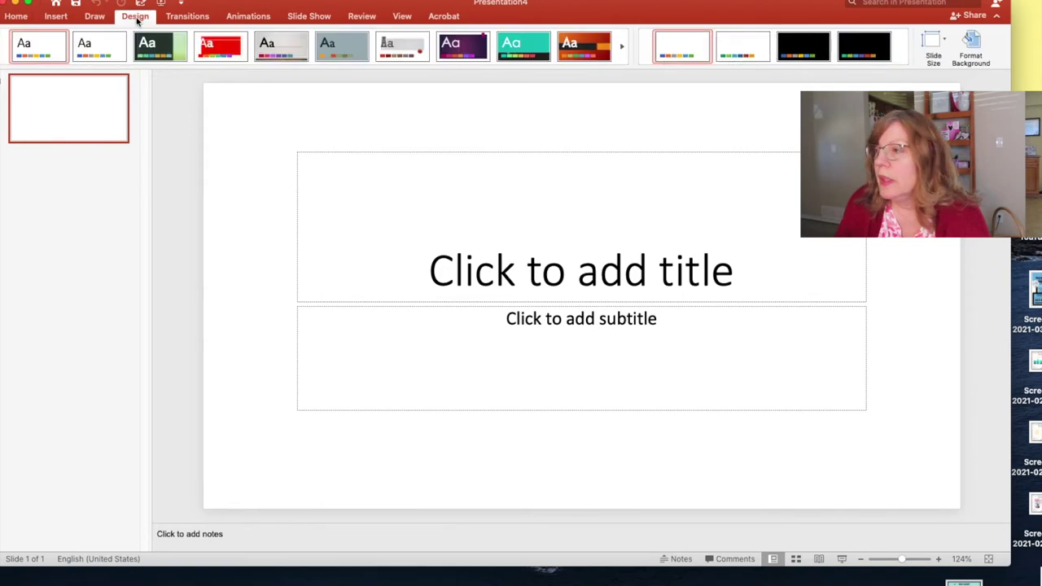
left_click(943, 40)
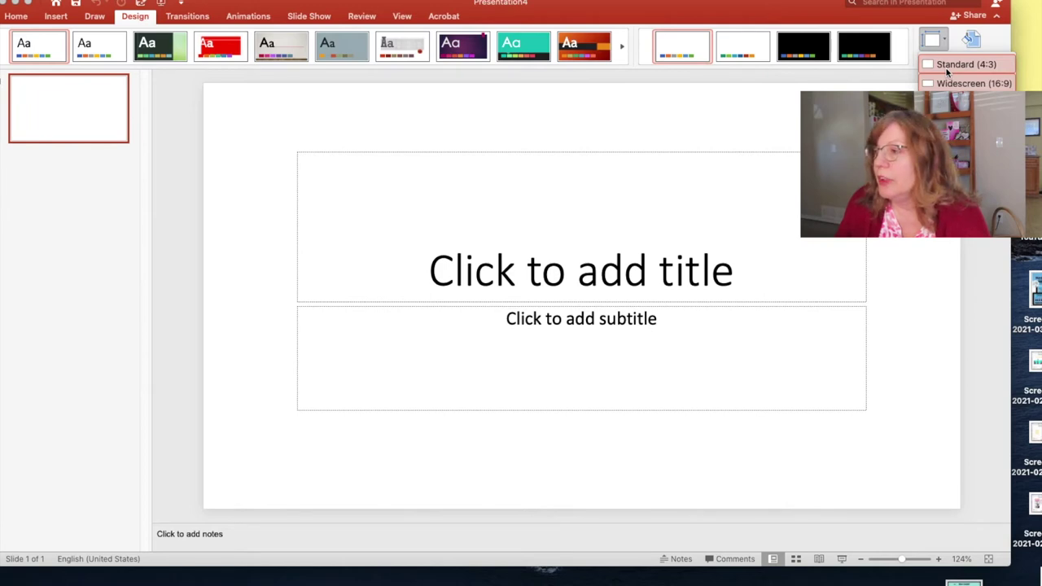
left_click(947, 72)
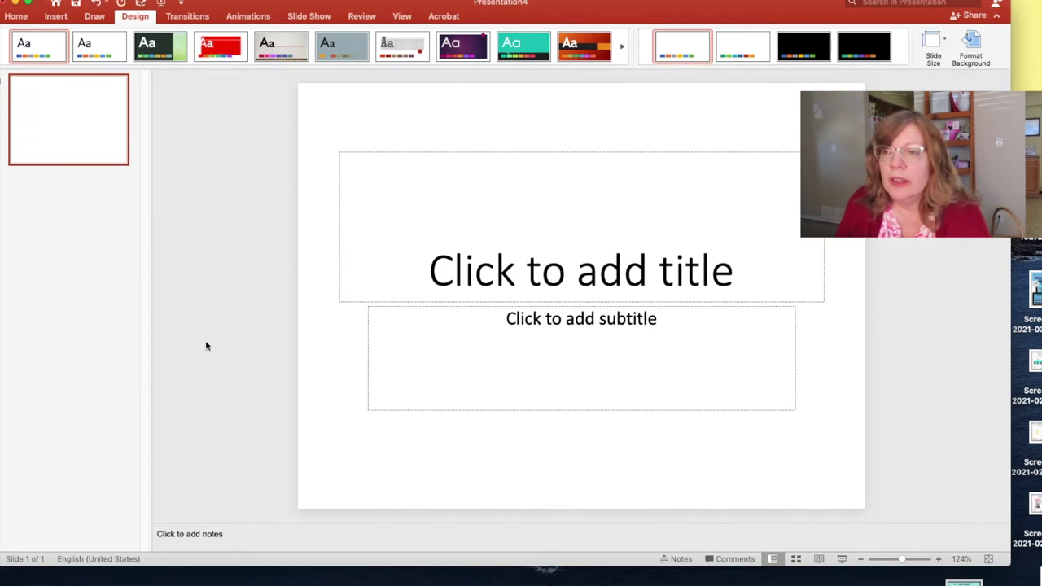
Delete the title and subtitle placeholders from the slide.
left_click(561, 153)
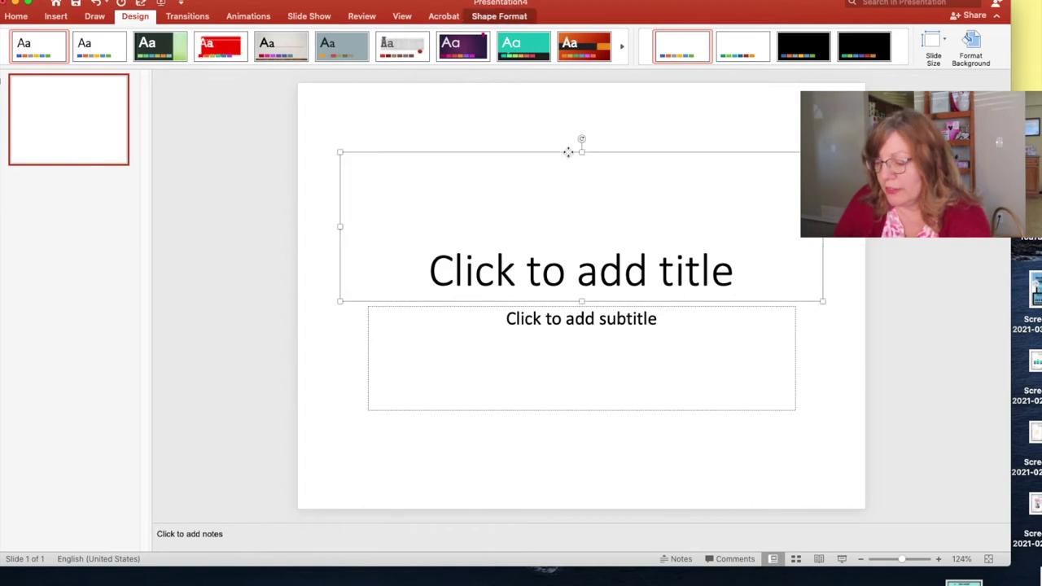
key("Delete")
left_click(563, 308)
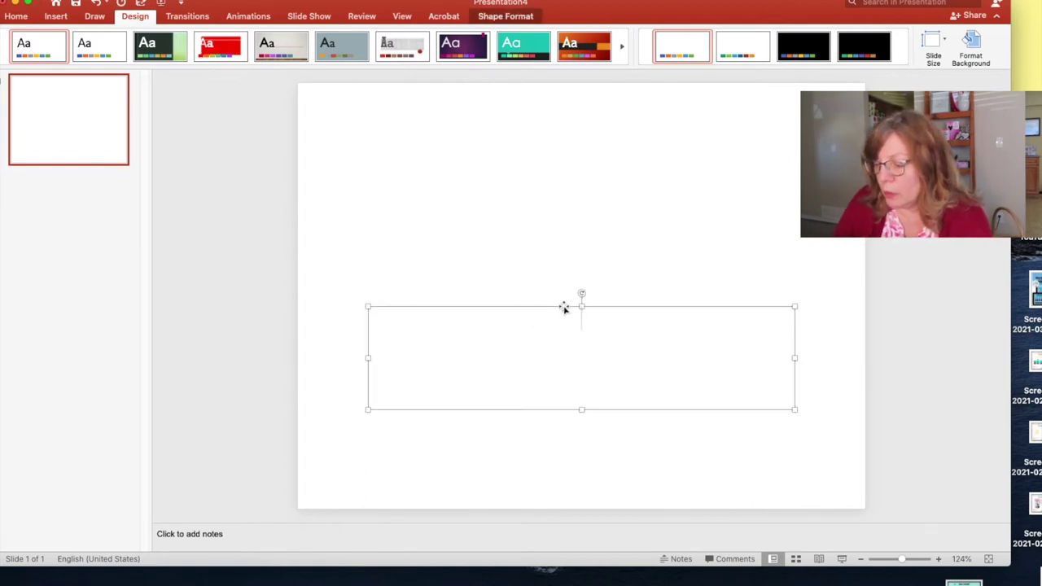
key("Delete")
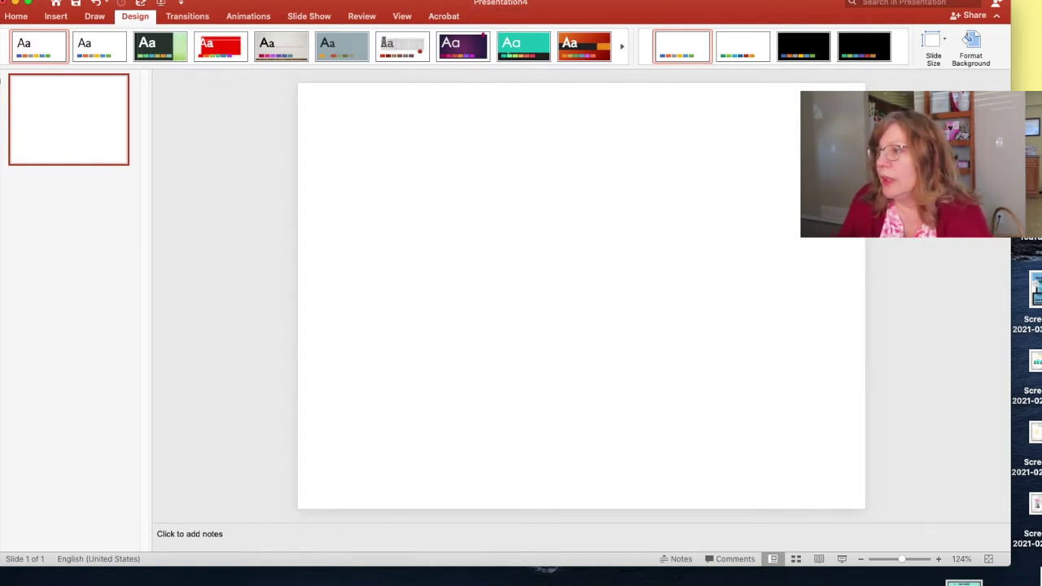
left_click(972, 50)
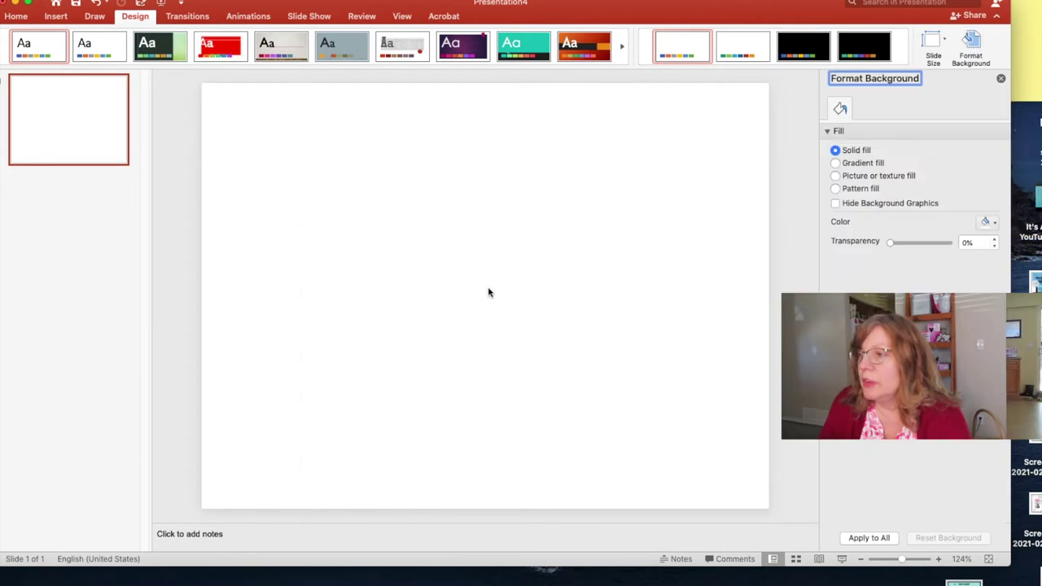
Fill the slide background with the beach picture from the Clipart folder.
left_click(835, 177)
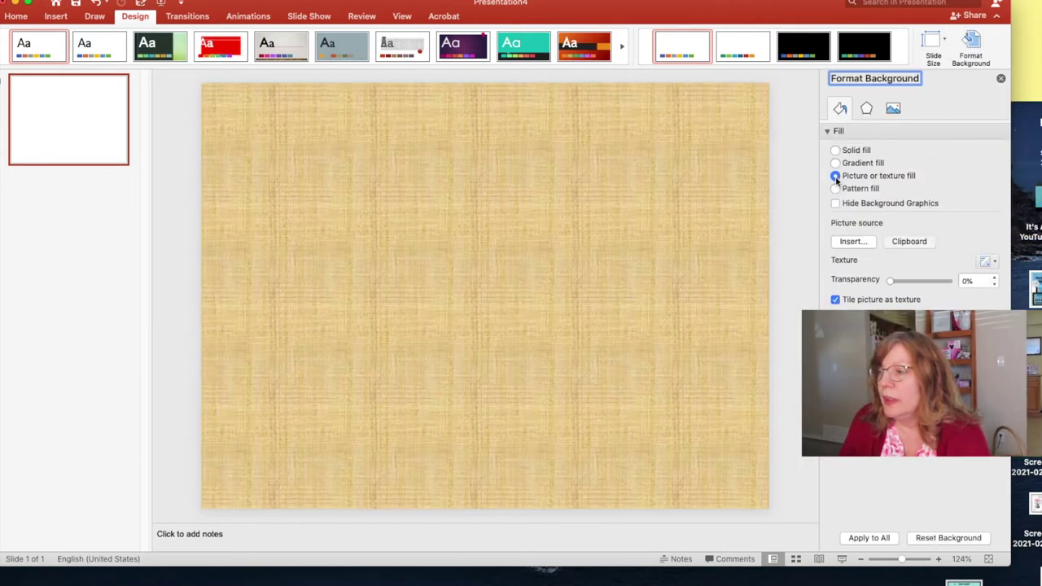
left_click(849, 242)
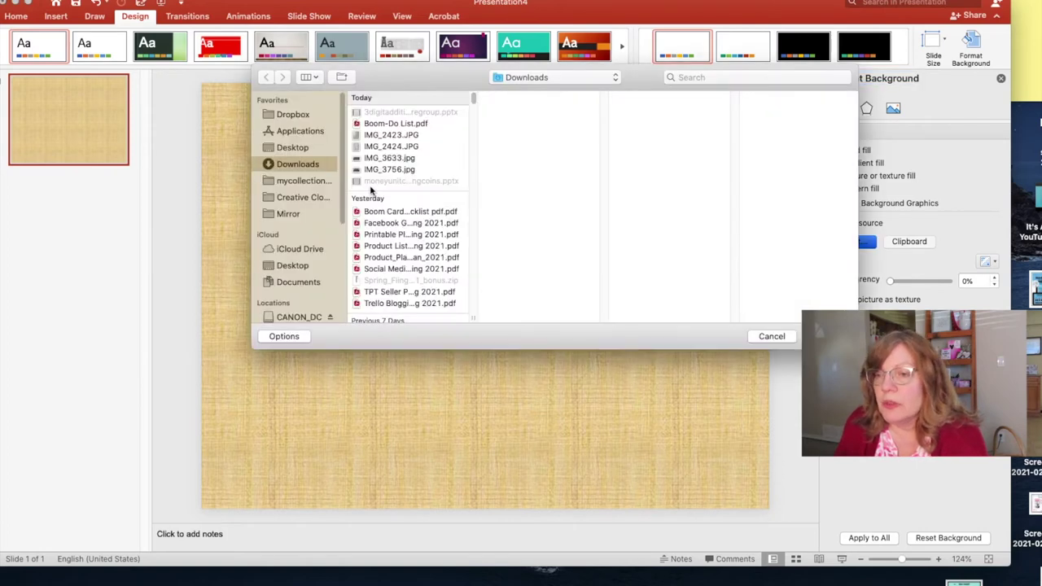
type("clipart")
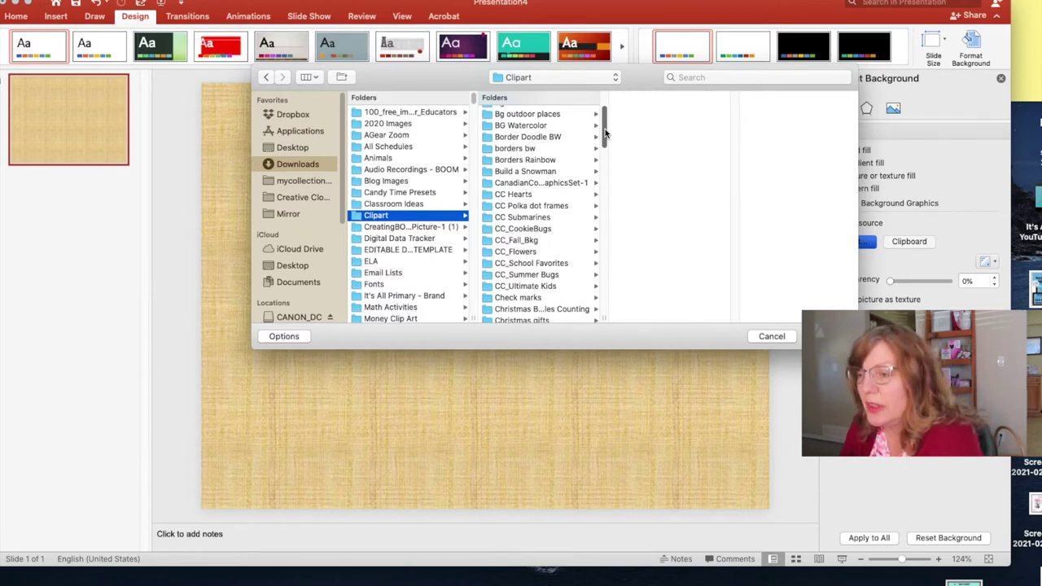
scroll(605, 133, "down", 10)
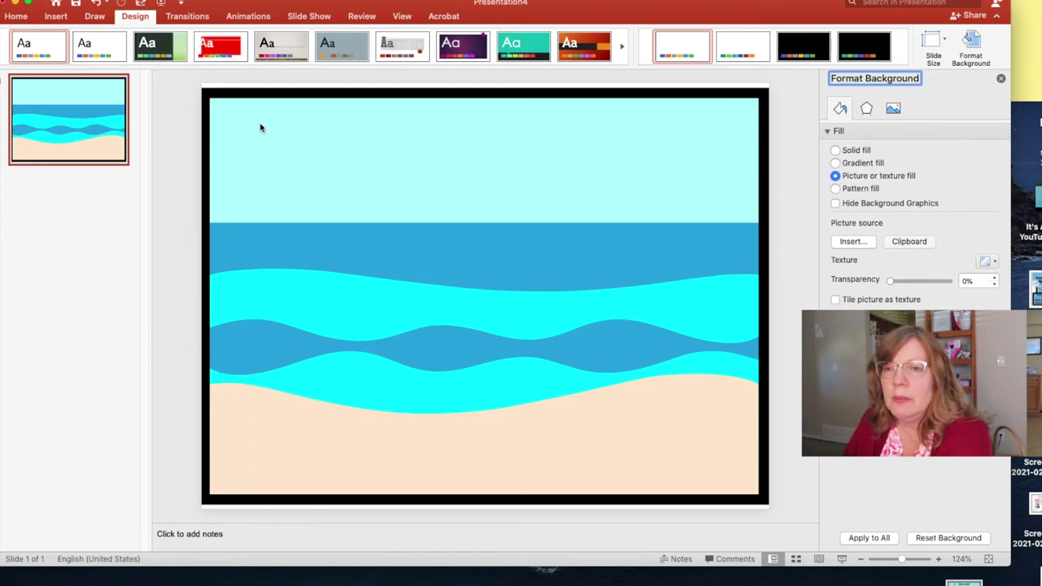
left_click(55, 18)
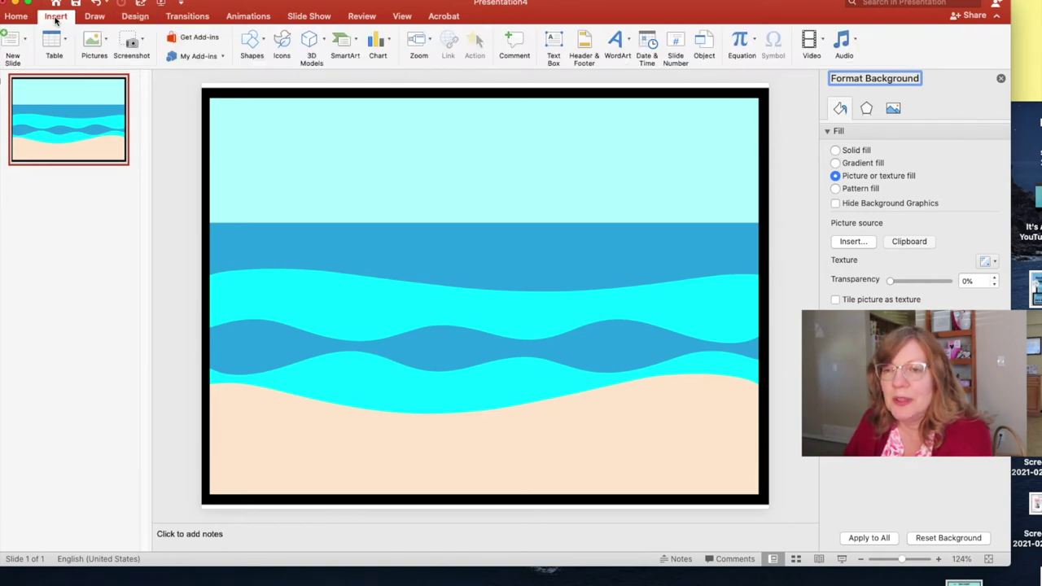
Insert the yellow submarine from the CC Submarines folder and move it to the left of the sea.
left_click(101, 40)
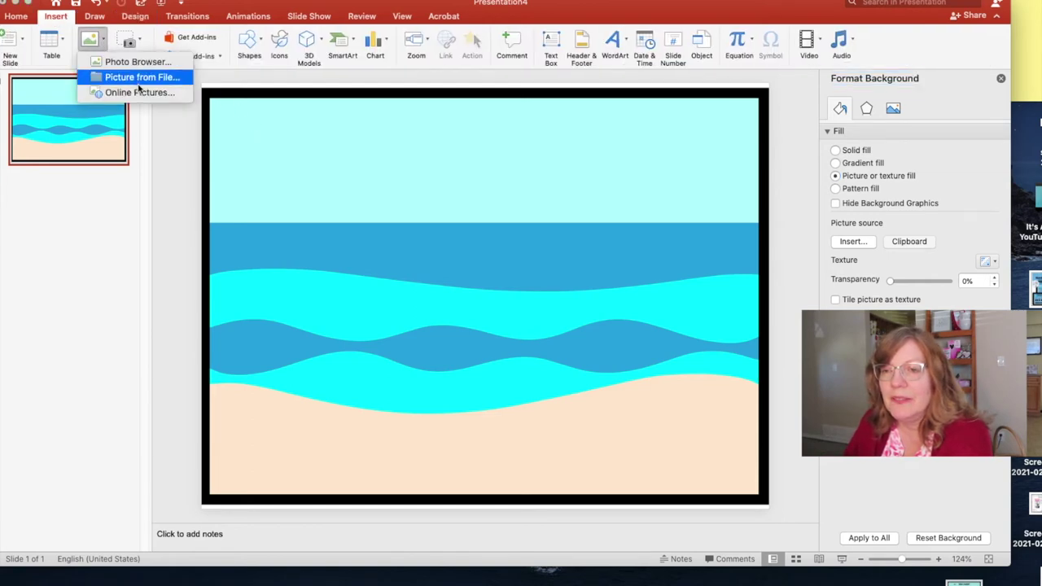
left_click(139, 77)
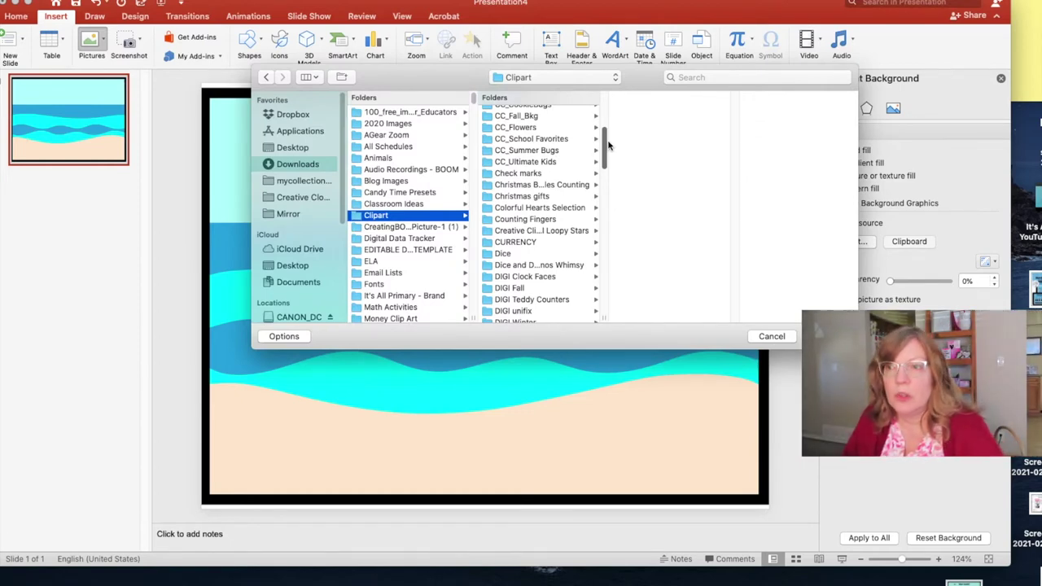
scroll(546, 146, "up", 2)
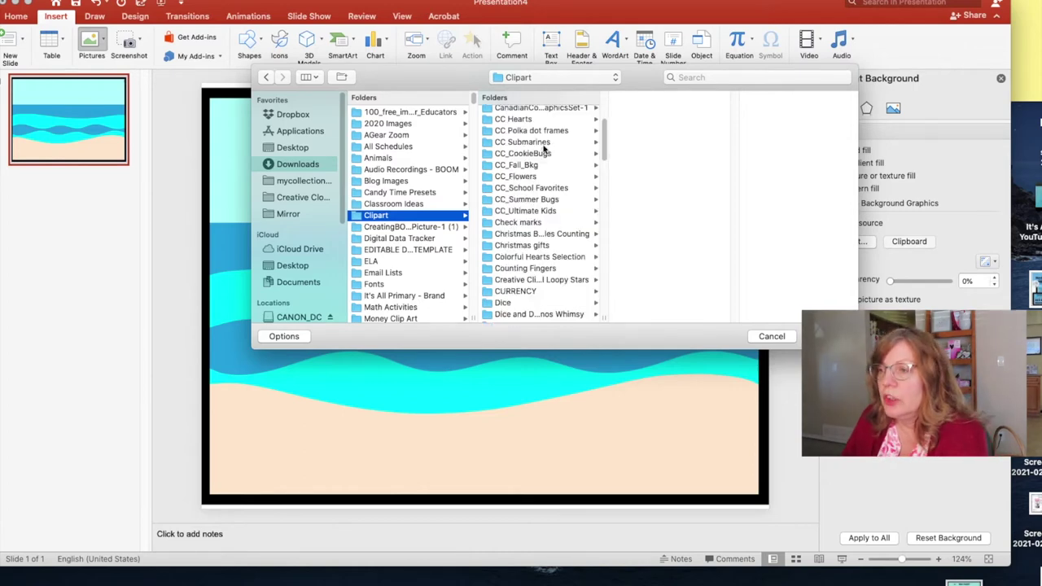
left_click(546, 142)
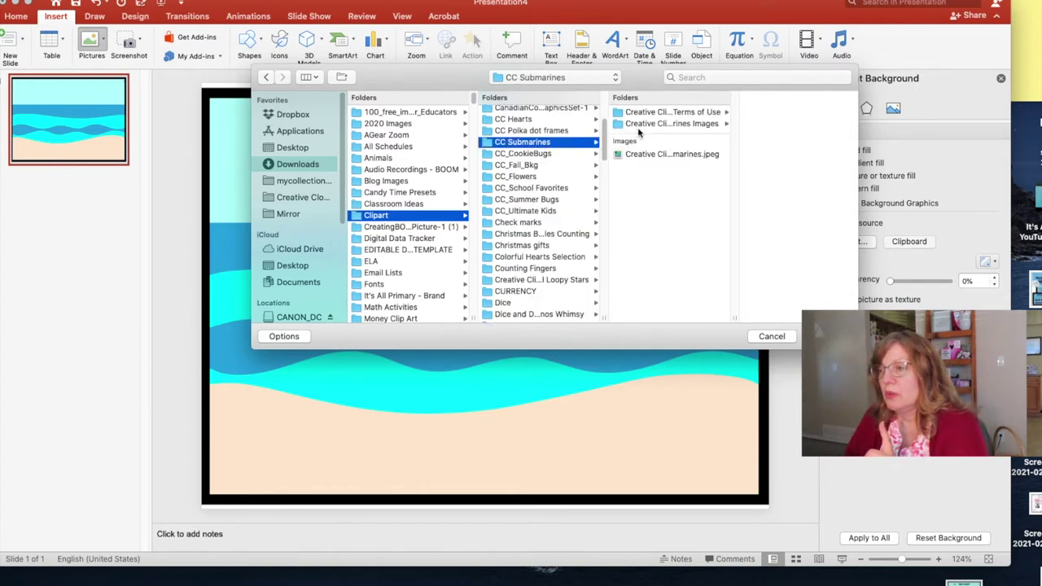
left_click(673, 124)
left_click(772, 336)
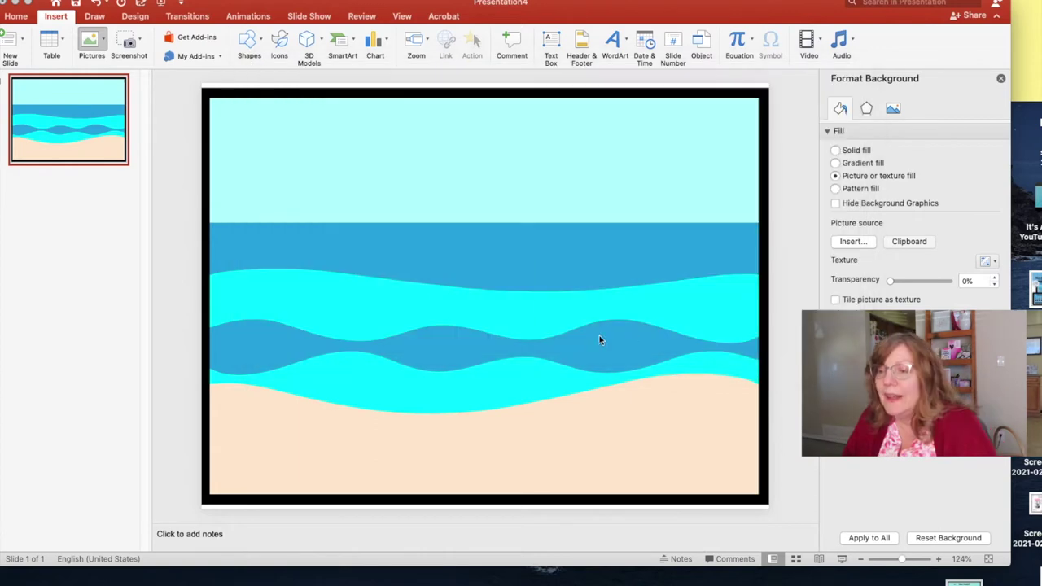
left_click_drag(489, 308, 309, 279)
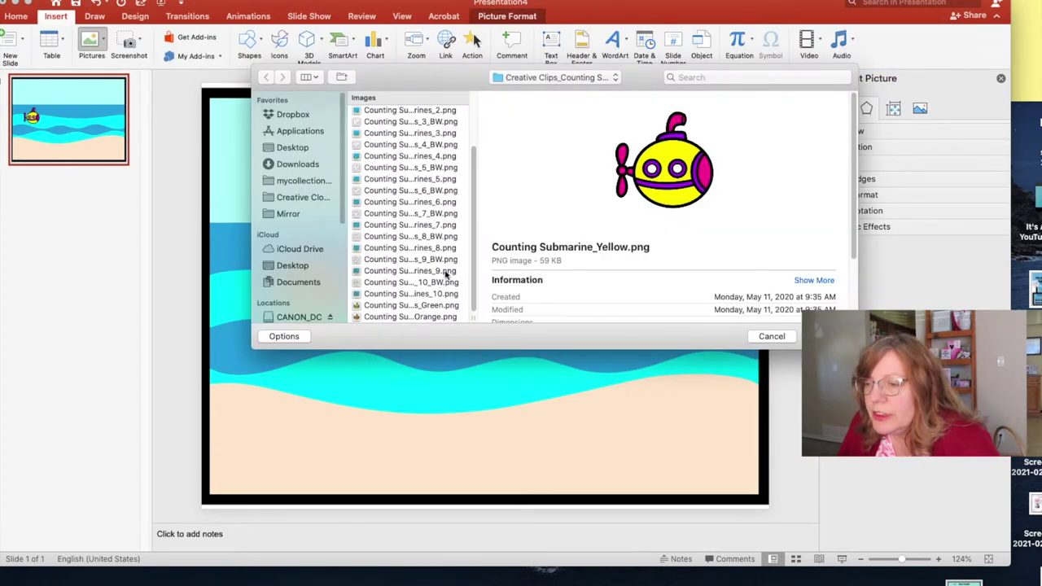
Insert the green submarine and flip it horizontally to face the other way.
left_click(412, 306)
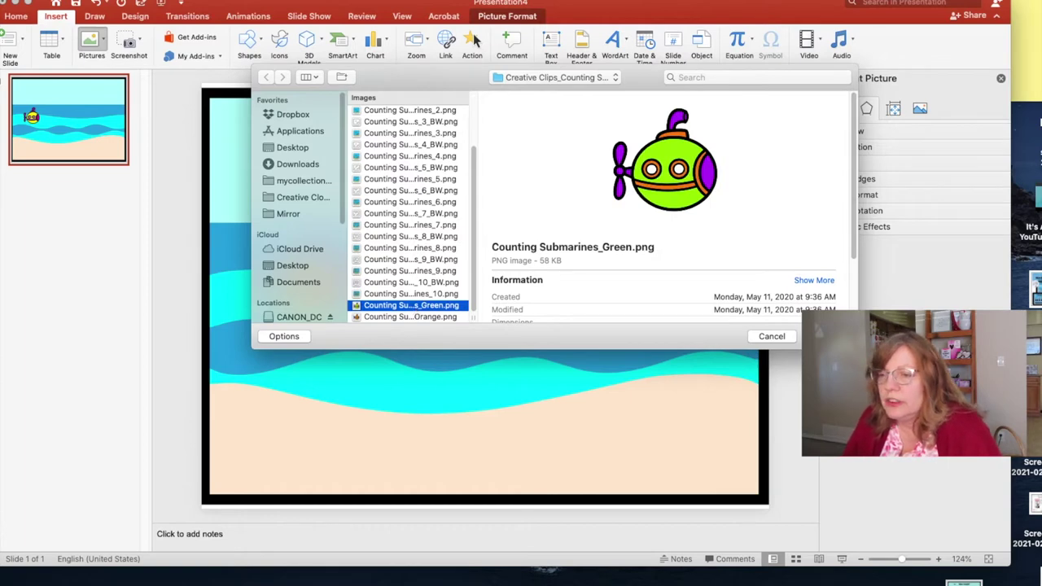
left_click(826, 336)
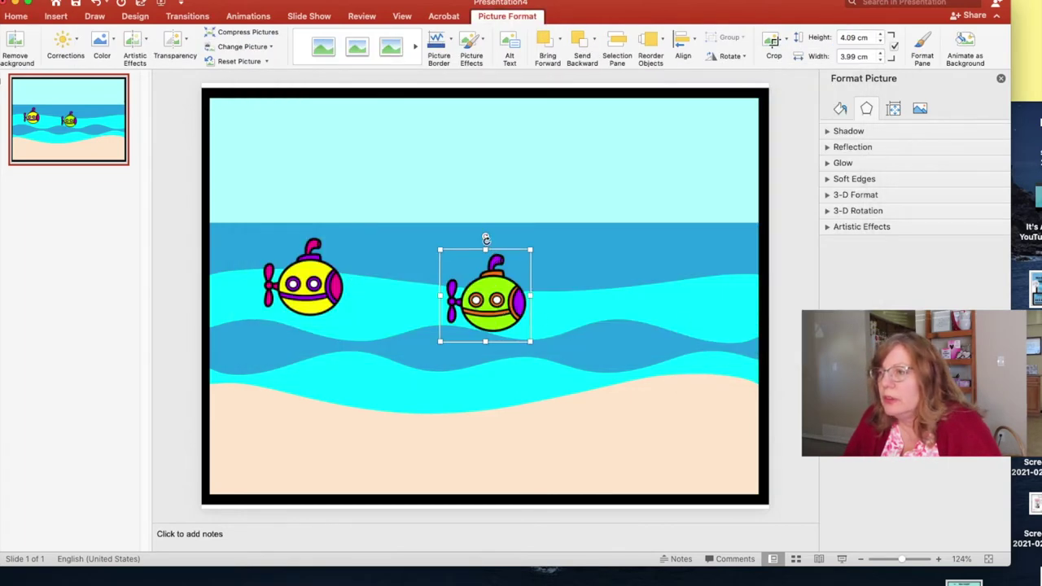
left_click(732, 57)
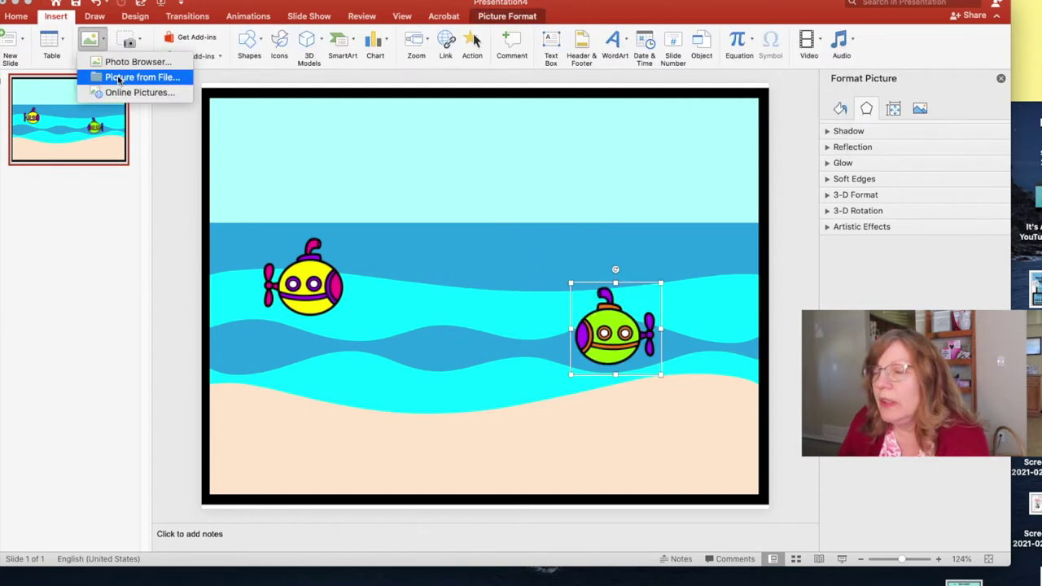
left_click(134, 75)
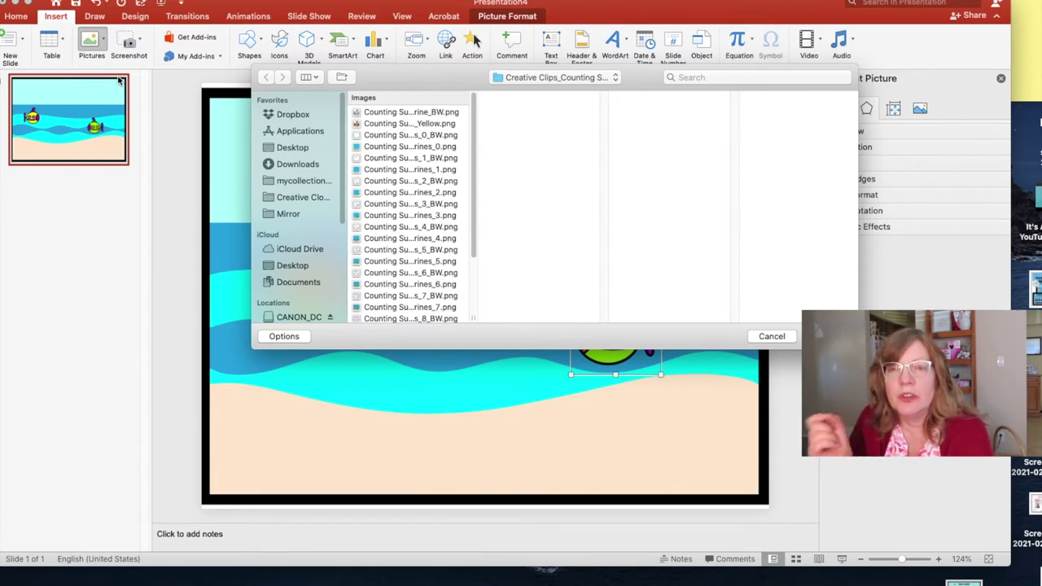
Insert Dime - Reverse.png from the Money Clip Art folder and place copies in the sea between the submarines.
left_click(617, 80)
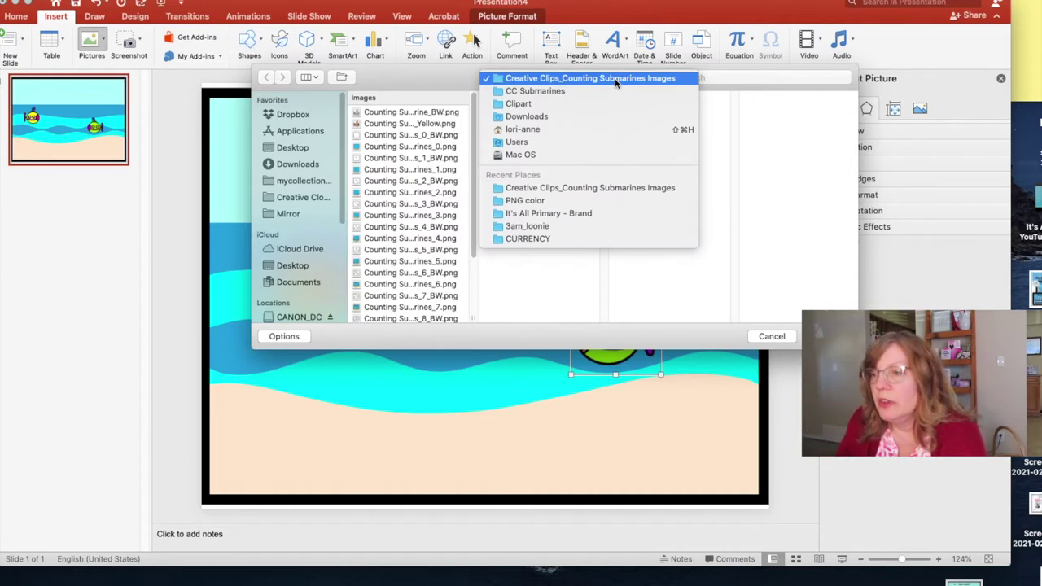
left_click(517, 108)
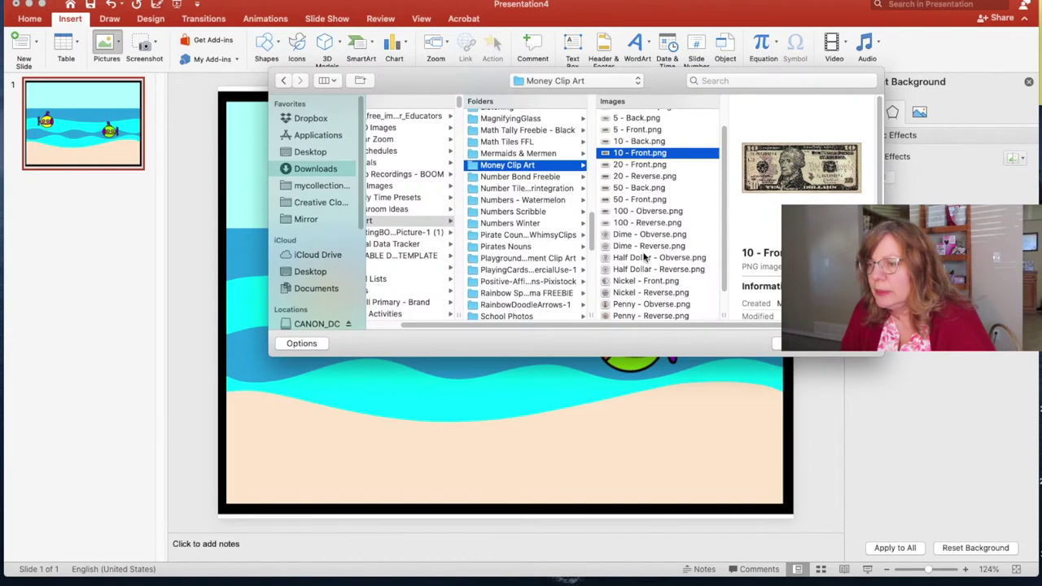
left_click(638, 234)
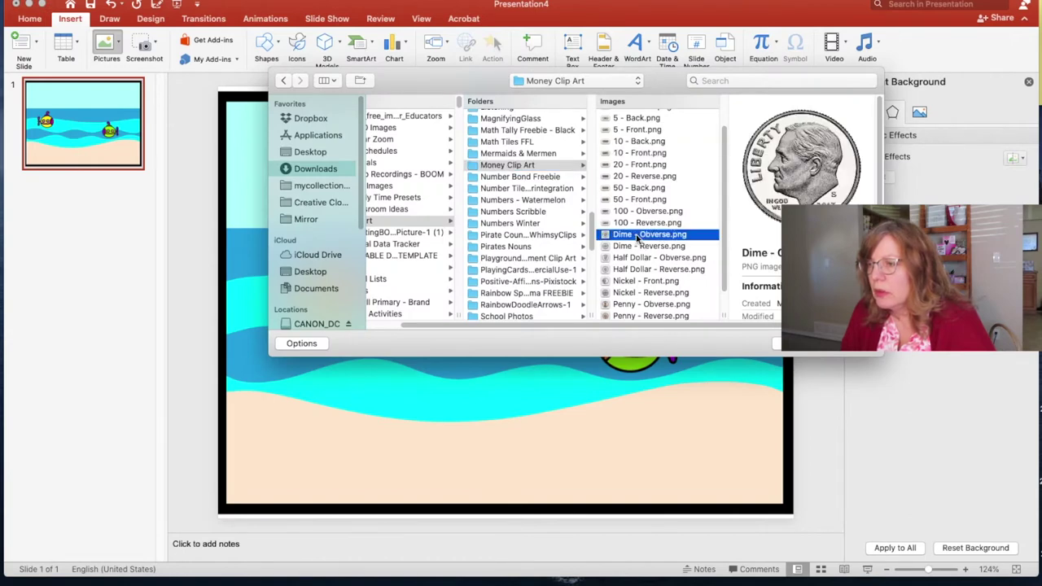
left_click(638, 248)
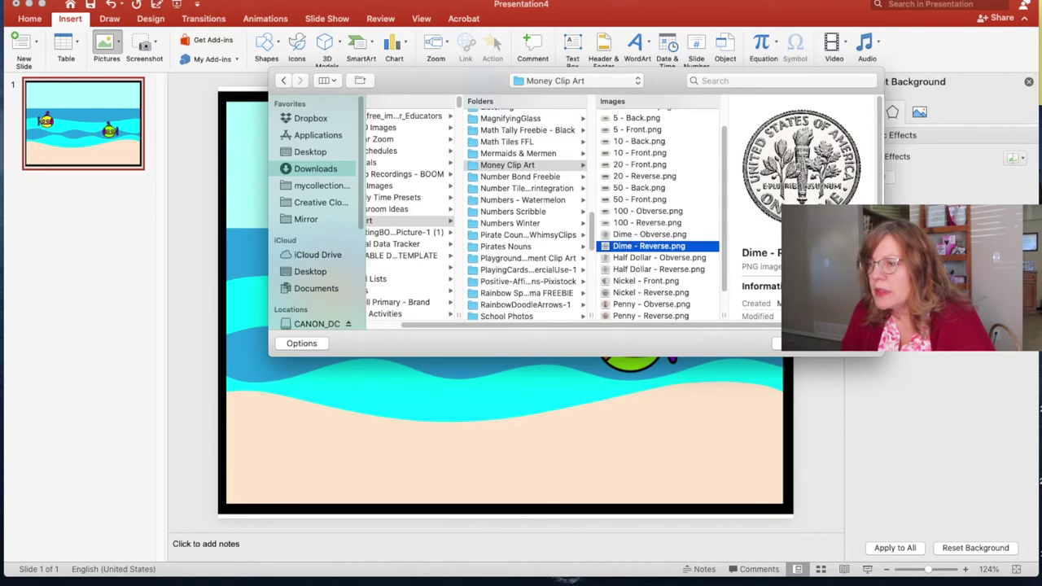
left_click(842, 344)
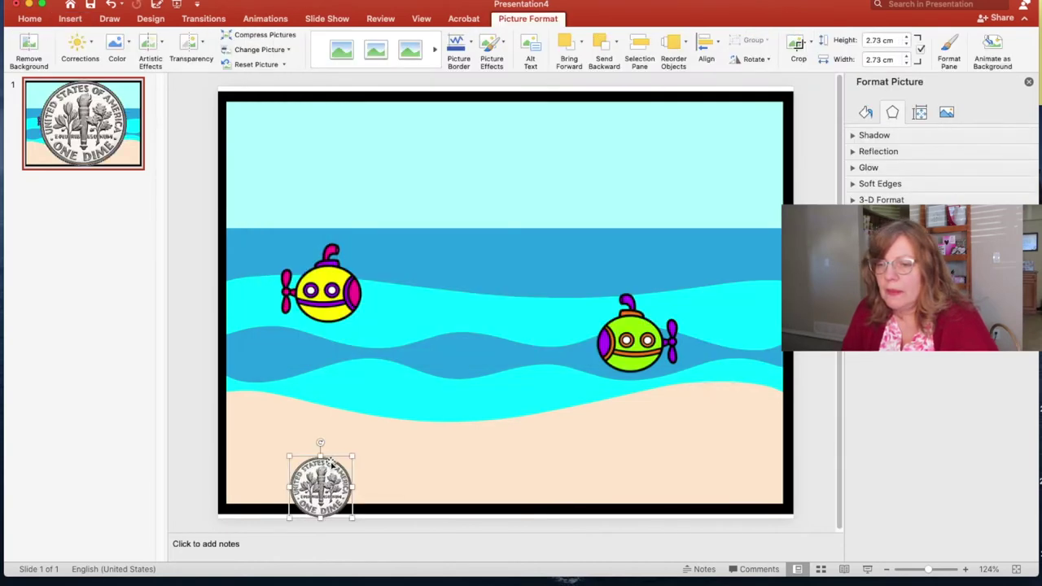
left_click_drag(324, 480, 427, 308)
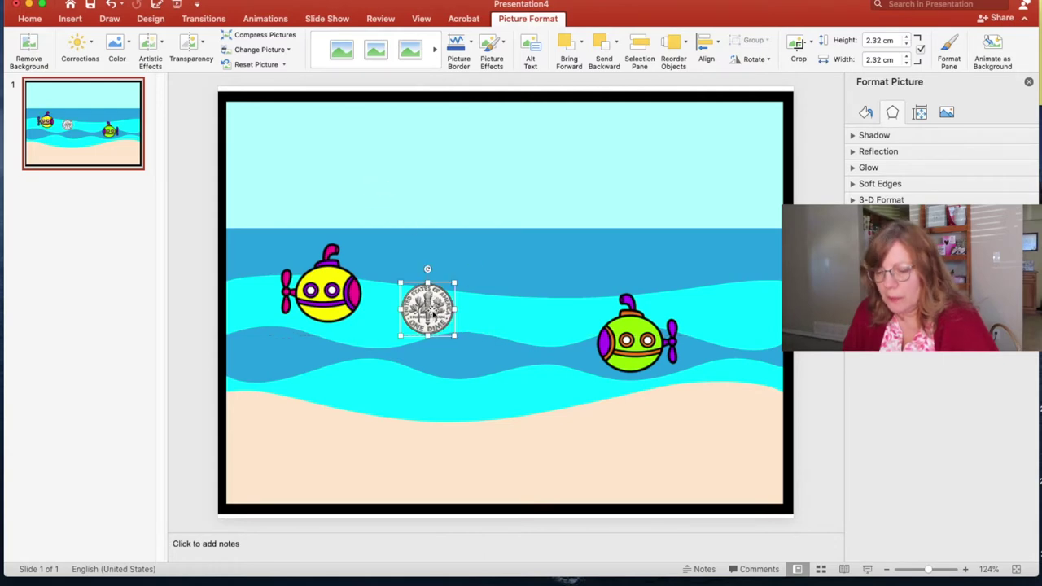
key("super+v")
left_click_drag(431, 314, 524, 265)
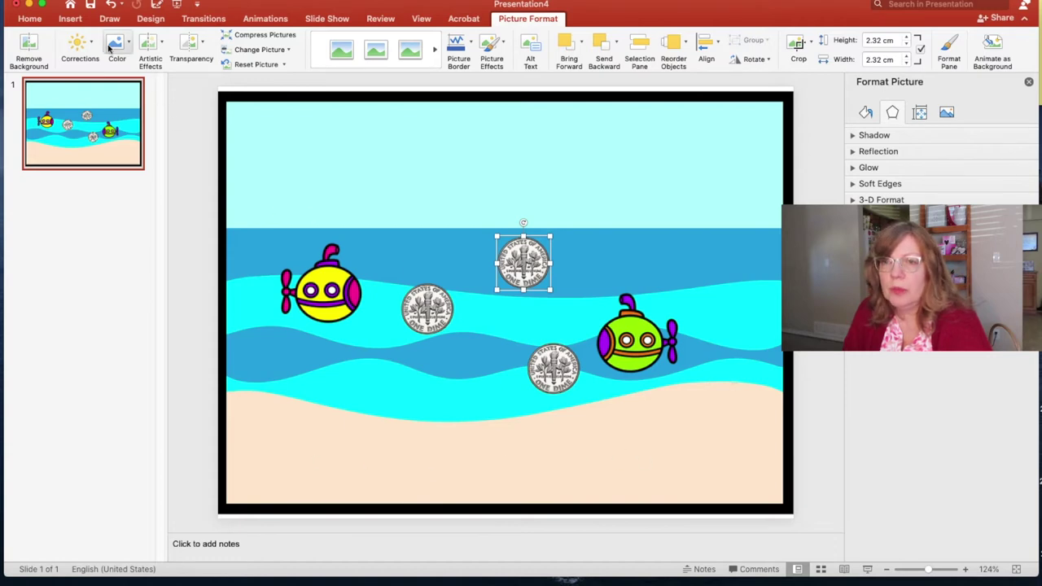
Insert the purple bucket1.PNG picture onto the slide.
left_click(74, 19)
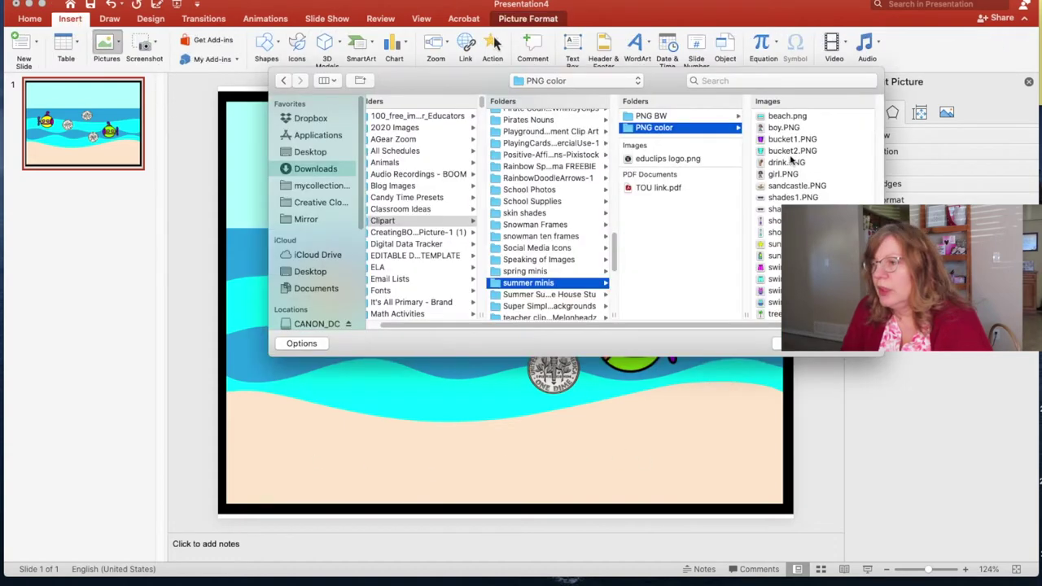
left_click(777, 143)
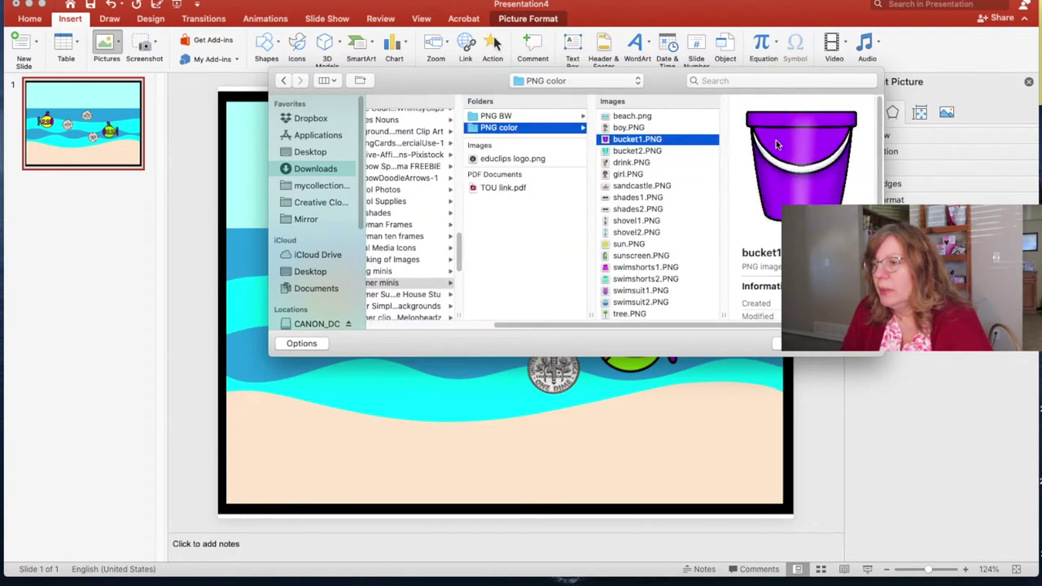
left_click(633, 153)
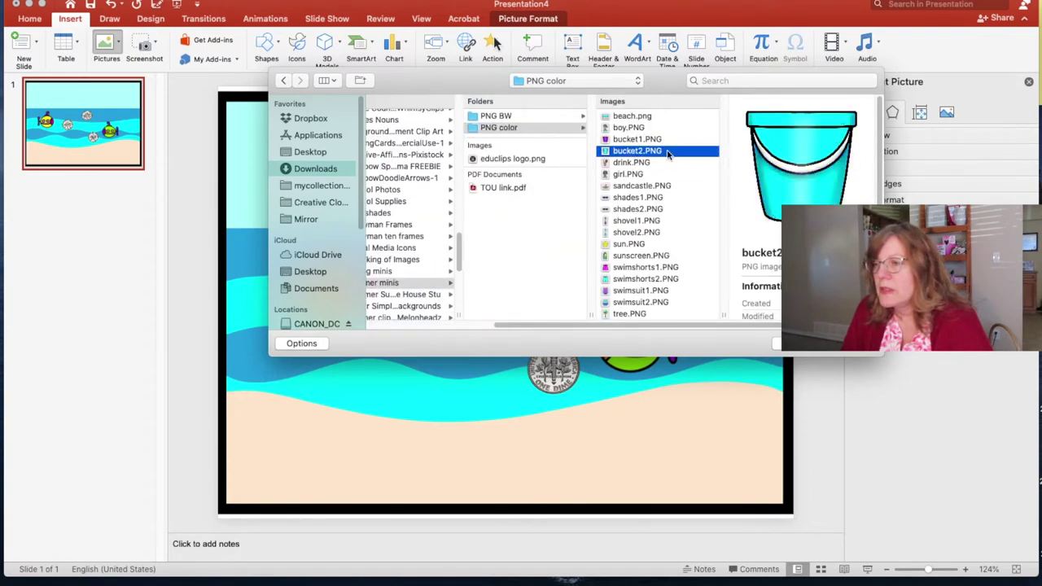
double_click(632, 139)
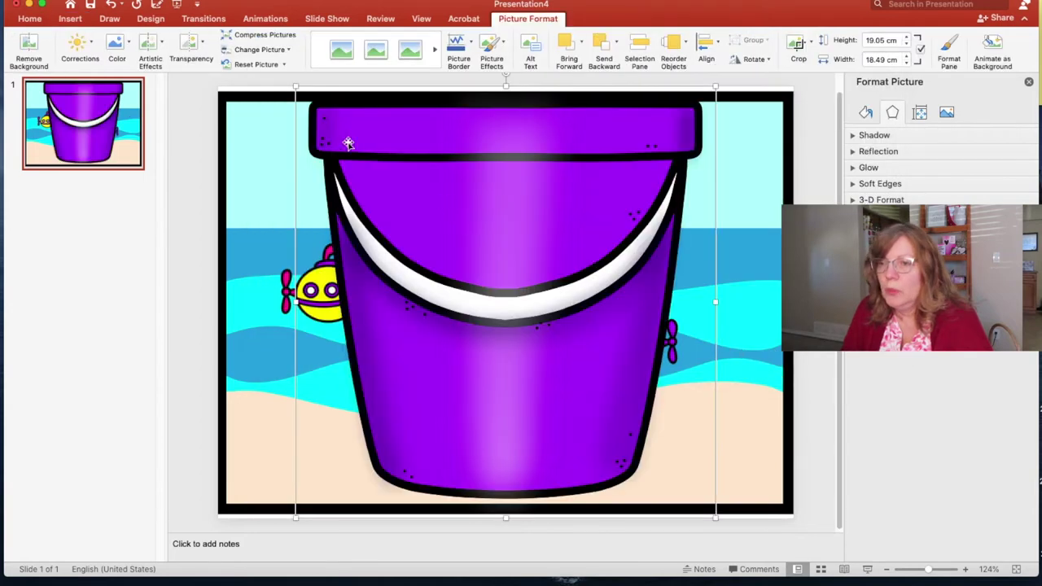
Shrink the bucket and place it on the bottom-left sand, nudging the green submarine up.
left_click_drag(294, 85, 595, 395)
left_click_drag(715, 396, 704, 409)
left_click_drag(678, 442, 735, 420)
left_click_drag(627, 343, 653, 316)
left_click(705, 432)
left_click_drag(658, 386, 666, 393)
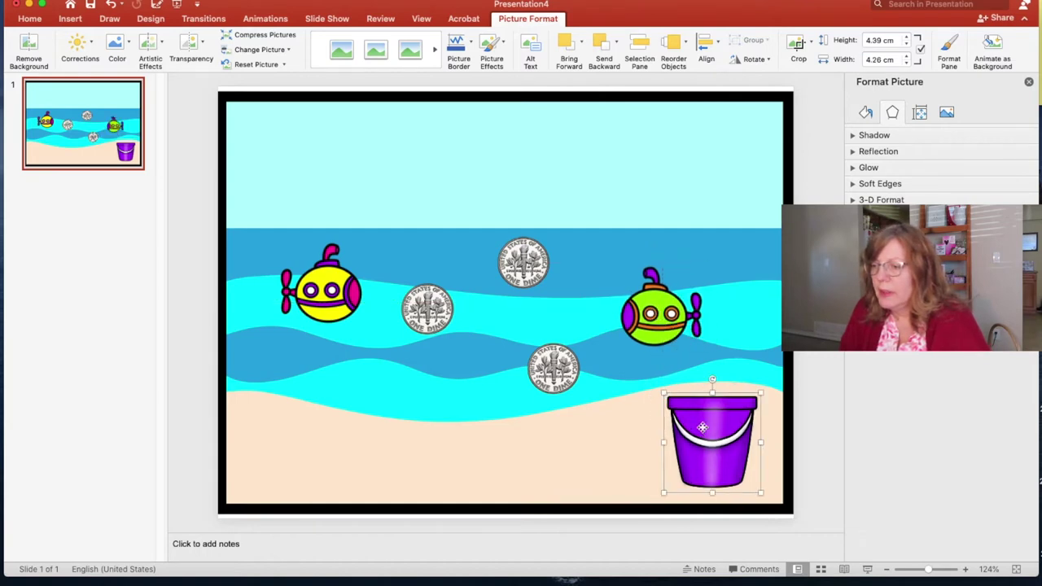
left_click_drag(722, 438, 310, 440)
Insert the smiling sun picture, shrink it, and place it in the top-right sky.
left_click(617, 272)
key("super+v")
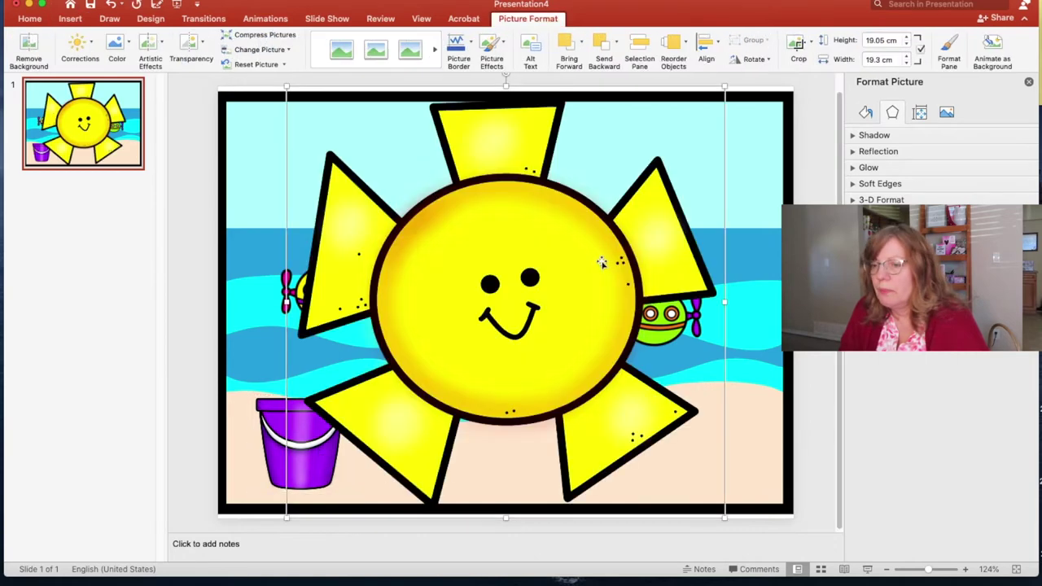
left_click_drag(289, 517, 641, 174)
left_click_drag(681, 134, 726, 150)
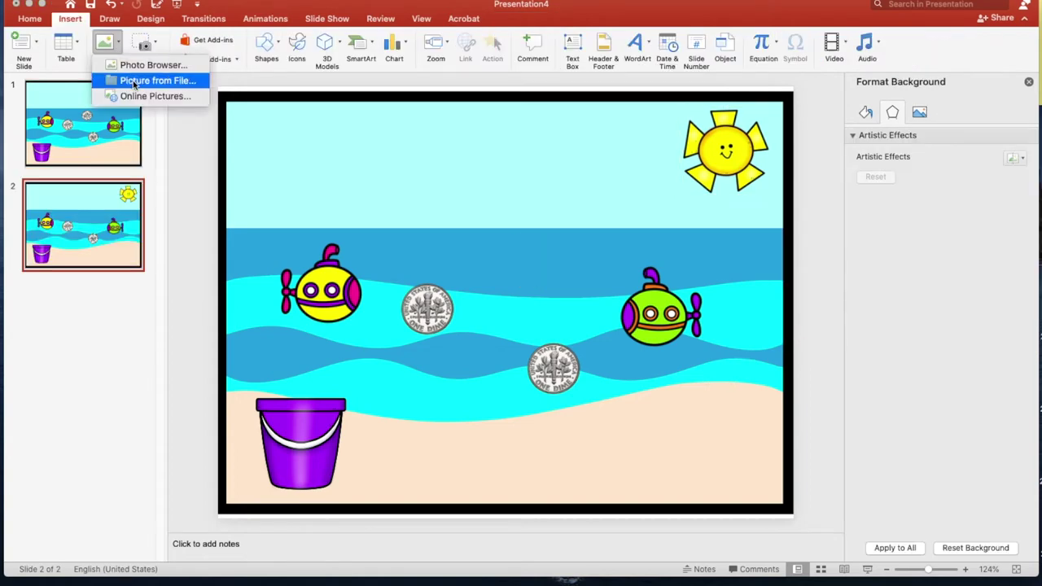
Insert Nickel - Front.png on slide 2 and size it to 2.95 cm in the middle of the sea.
left_click(154, 79)
left_click(624, 81)
left_click(558, 205)
left_click(673, 174)
left_click(645, 267)
left_click(649, 291)
scroll(652, 245, "down", 3)
double_click(652, 261)
left_click_drag(289, 516, 618, 174)
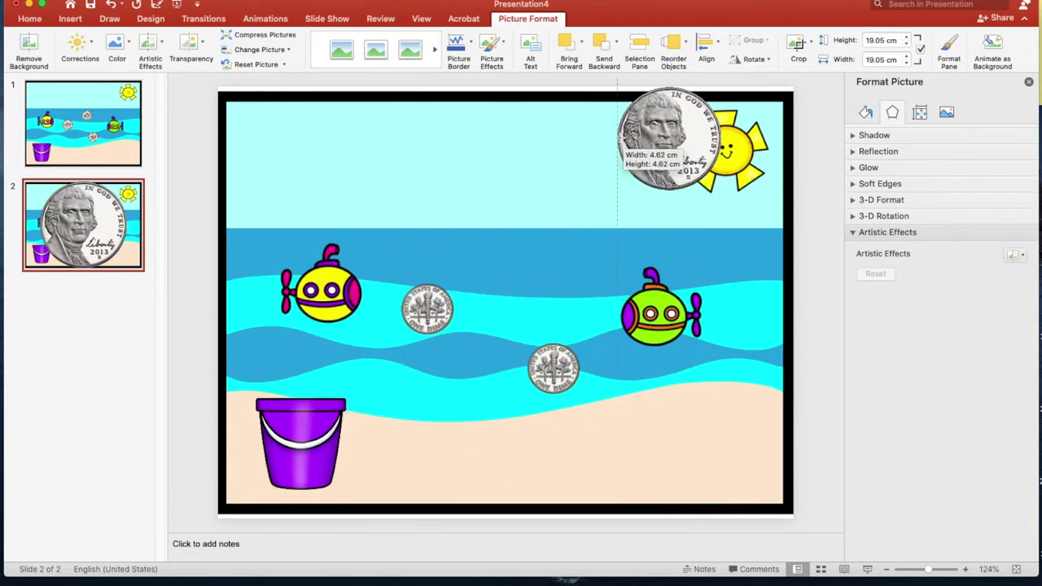
left_click_drag(663, 134, 523, 258)
left_click_drag(562, 212, 557, 241)
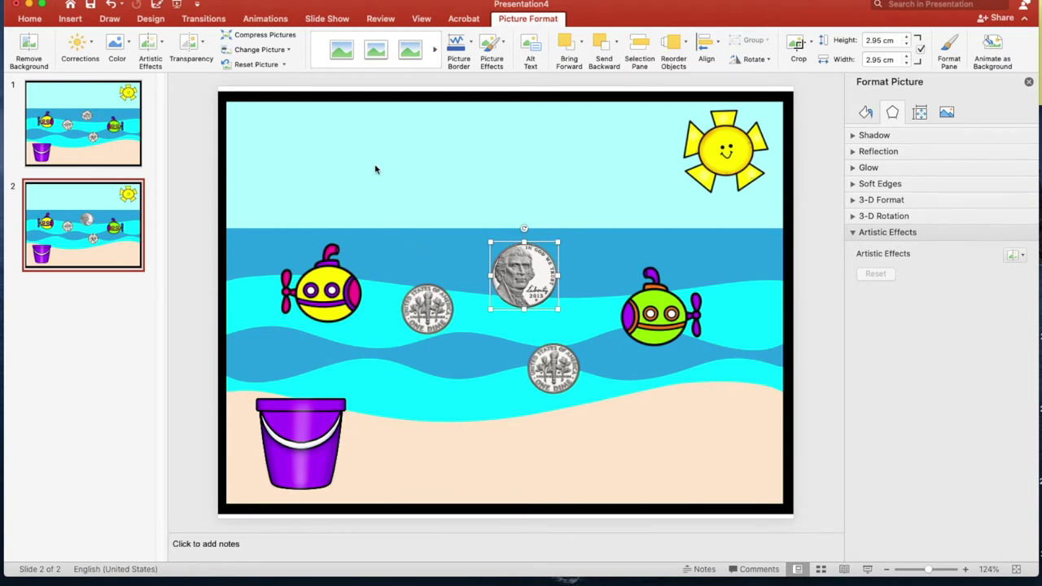
Insert Penny - Obverse.png, shrink it and place it in the sea on the right.
left_click(70, 18)
left_click(107, 46)
left_click(153, 79)
scroll(417, 300, "down", 5)
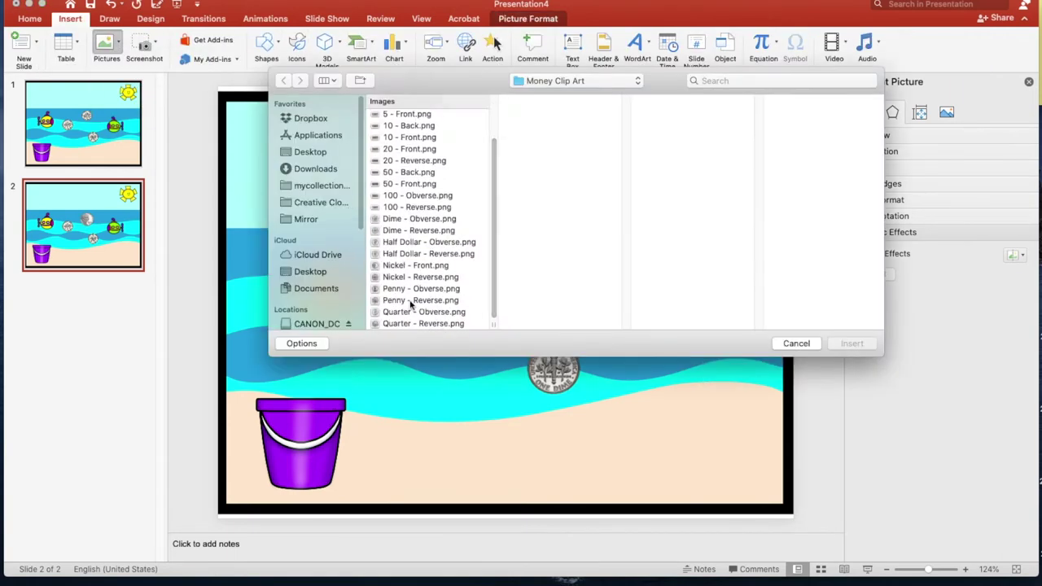
left_click(418, 299)
double_click(418, 288)
left_click_drag(722, 86, 350, 454)
left_click_drag(318, 485, 266, 361)
Copy a penny and paste it onto slide 1.
left_click(336, 277)
key("Escape")
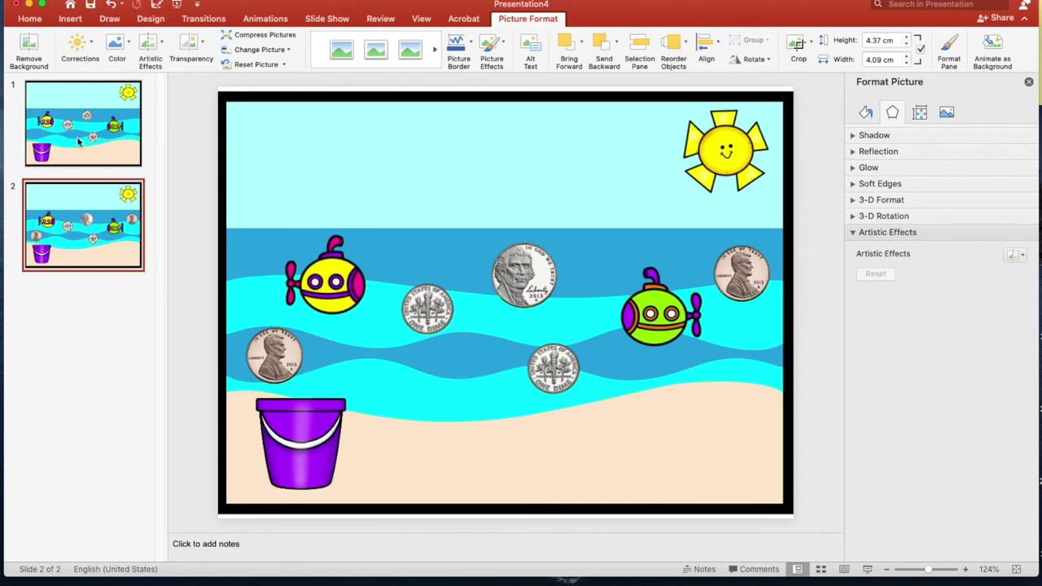
key("Page_Up")
key("super+v")
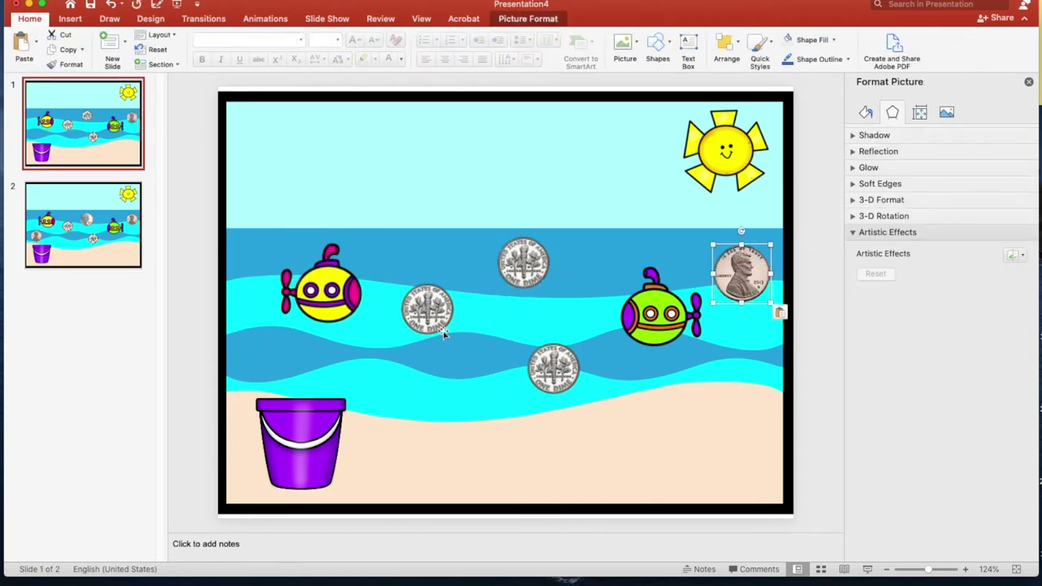
Duplicate slide 2 to create slide 3.
left_click(86, 239)
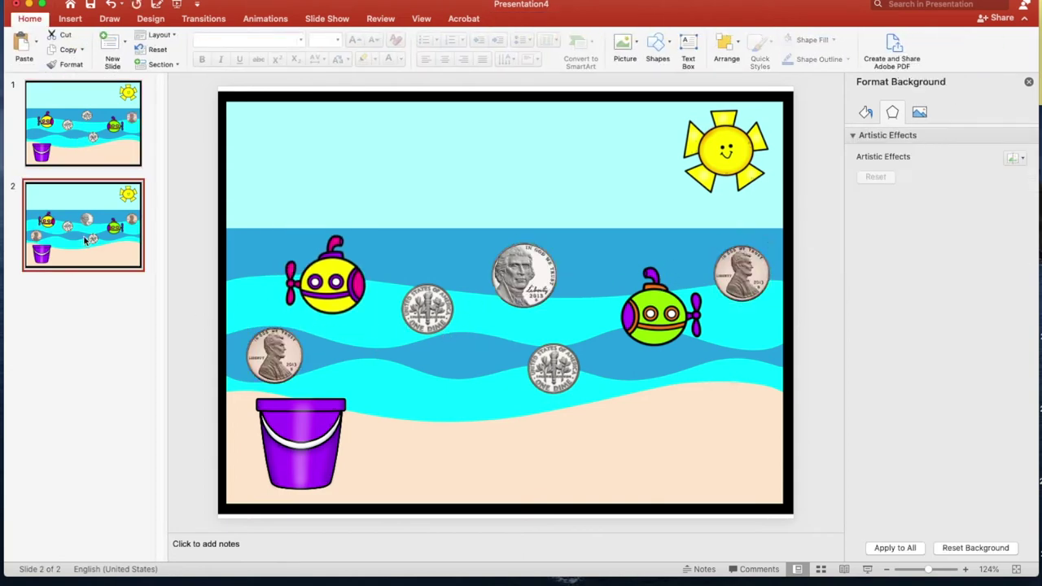
right_click(86, 239)
left_click(114, 313)
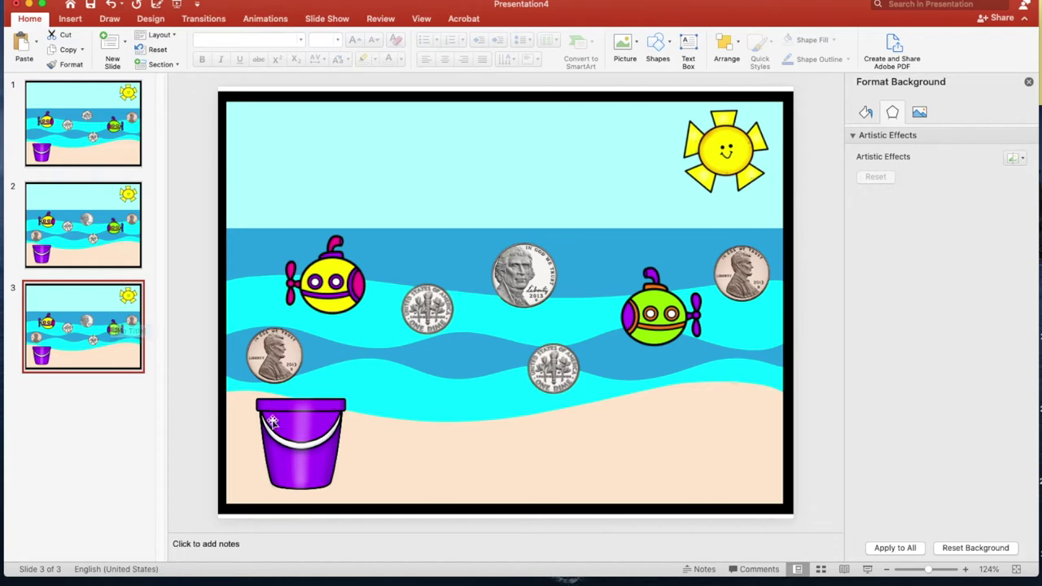
Insert Quarter - Obverse.png on slide 3 and resize it to coin size, about 3.38 cm.
left_click(70, 18)
left_click(119, 45)
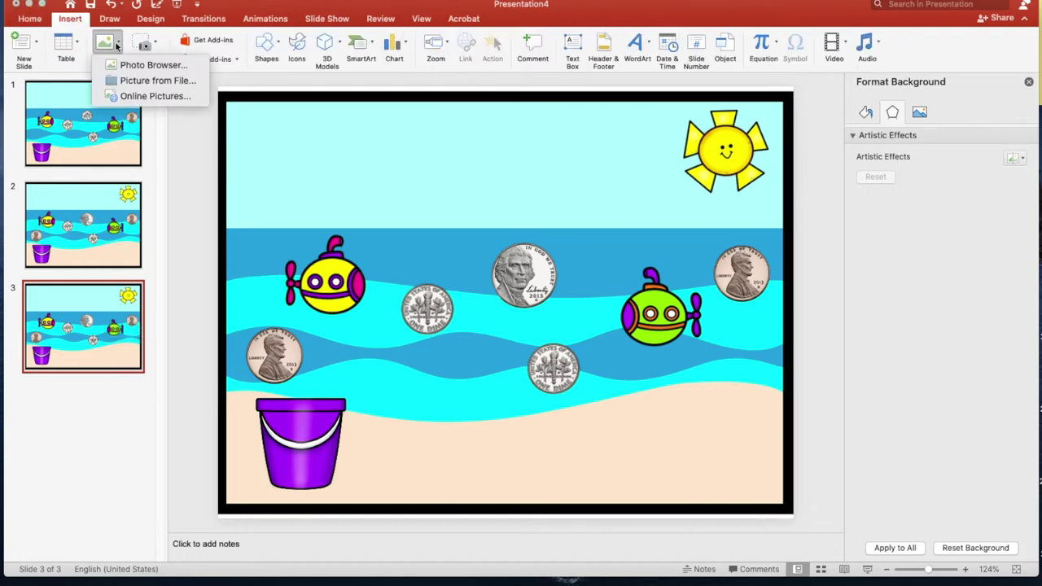
left_click(140, 83)
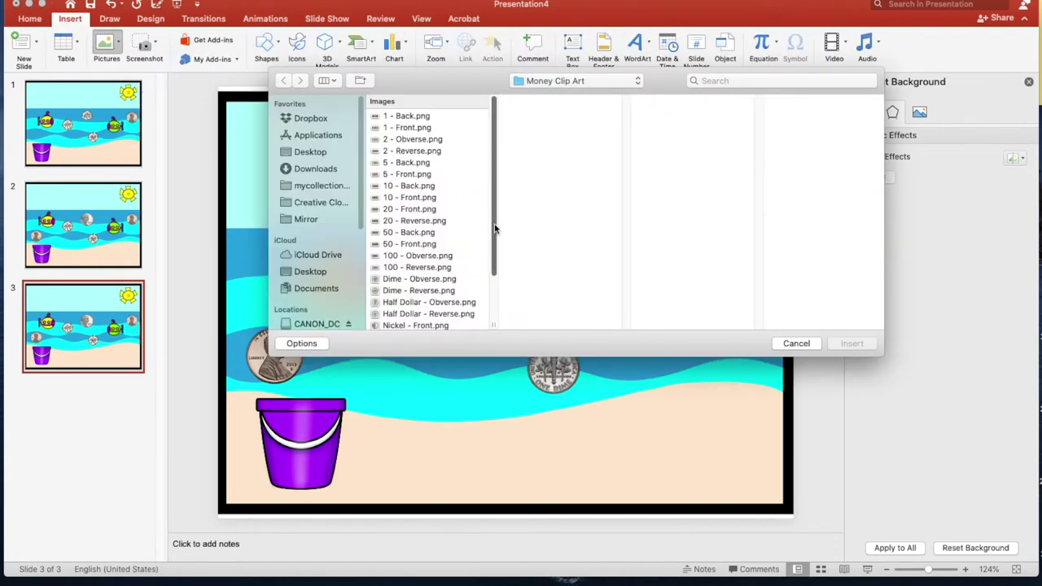
scroll(456, 277, "down", 3)
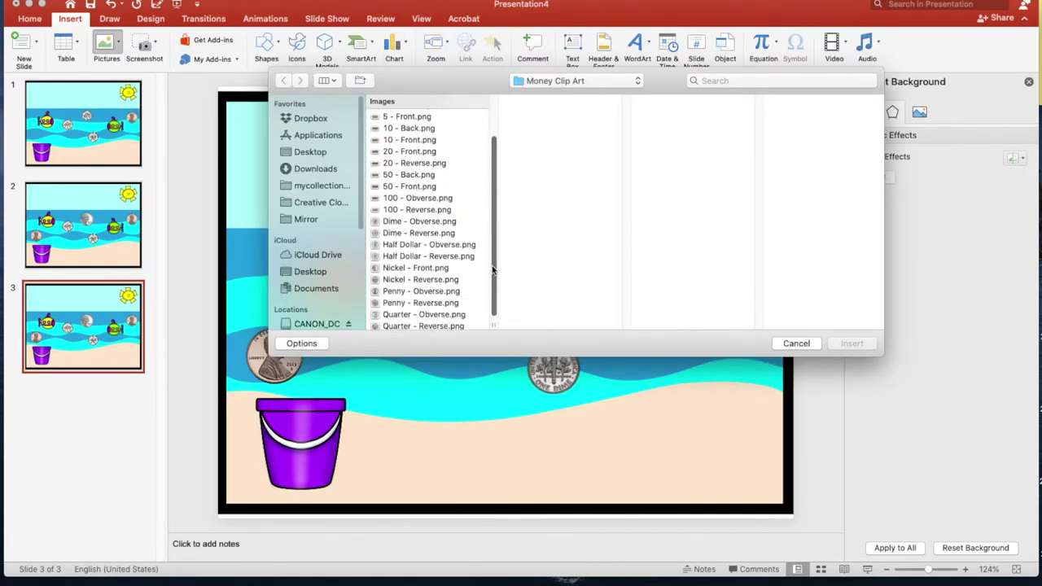
left_click(434, 312)
left_click(839, 345)
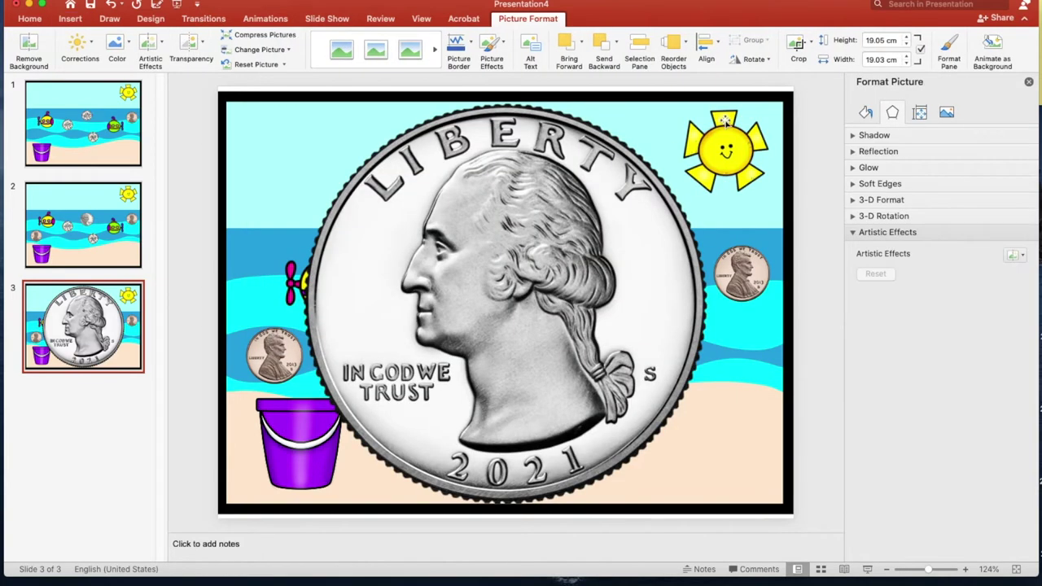
left_click_drag(708, 104, 540, 254)
left_click_drag(553, 306, 566, 317)
left_click_drag(518, 287, 427, 324)
Delete the upper dime and move the quarter into its spot.
left_click(428, 305)
key("Delete")
left_click(458, 362)
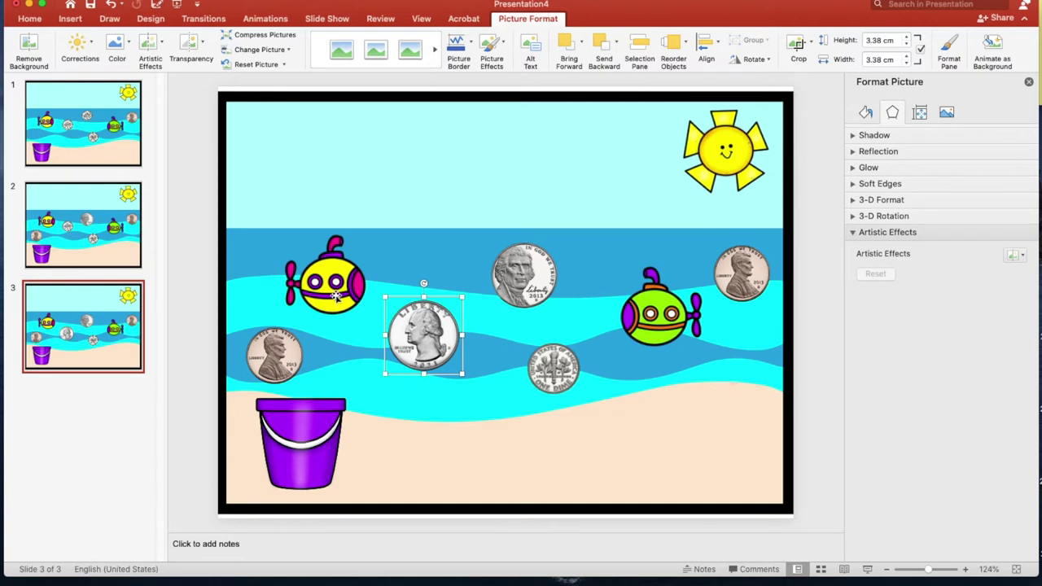
left_click(92, 234)
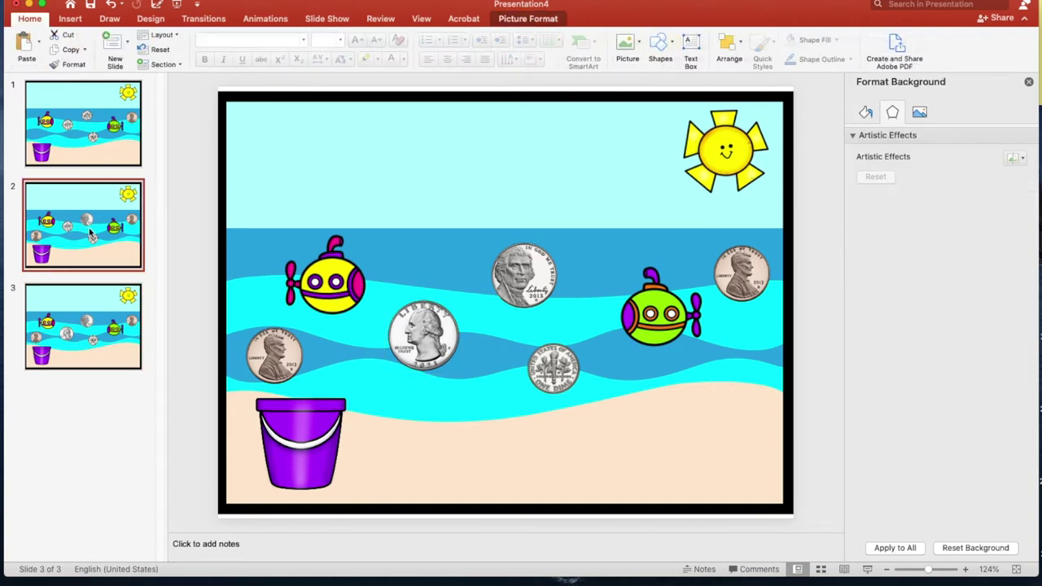
left_click(80, 317)
right_click(80, 317)
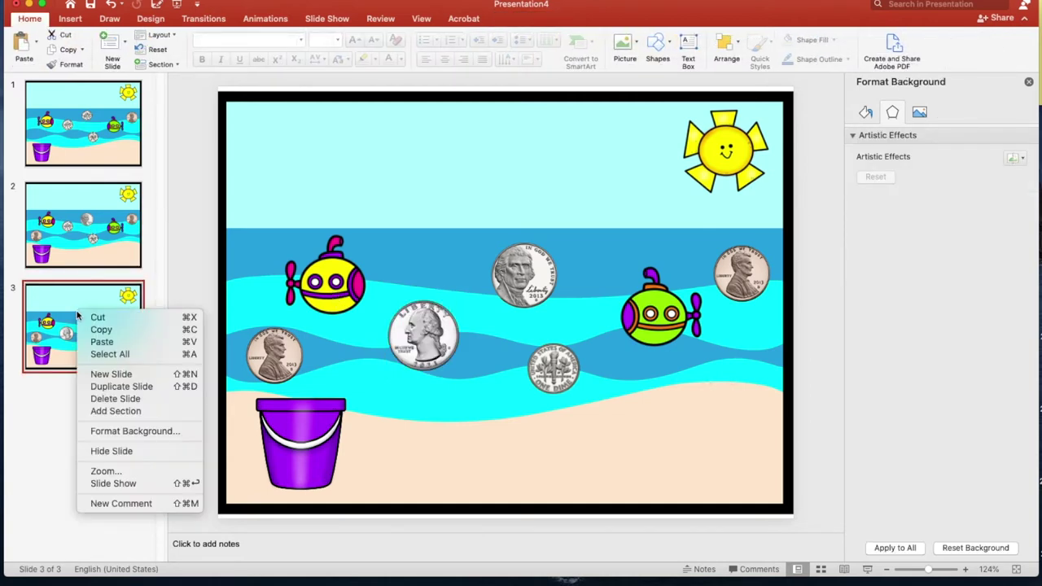
Duplicate slide 3 as slide 4, delete its right penny and add a second quarter.
left_click(116, 388)
left_click(428, 334)
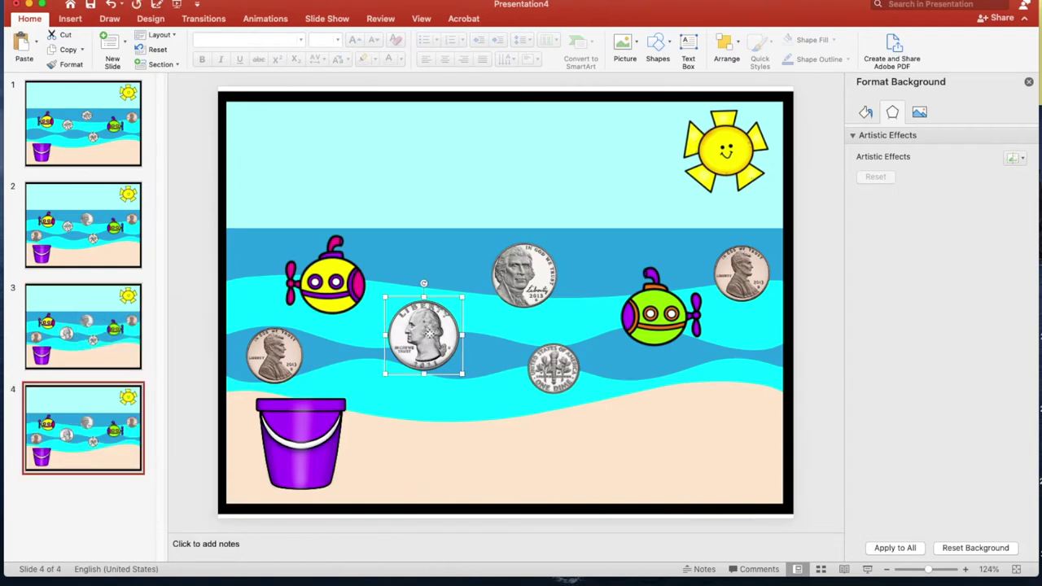
left_click_drag(429, 334, 758, 269)
left_click(739, 275)
key("Delete")
mouse_move(659, 317)
left_mouse_down()
mouse_move(649, 338)
mouse_move(656, 330)
left_mouse_up()
left_click_drag(524, 295, 546, 295)
left_click_drag(440, 329, 466, 320)
left_click_drag(335, 281, 297, 256)
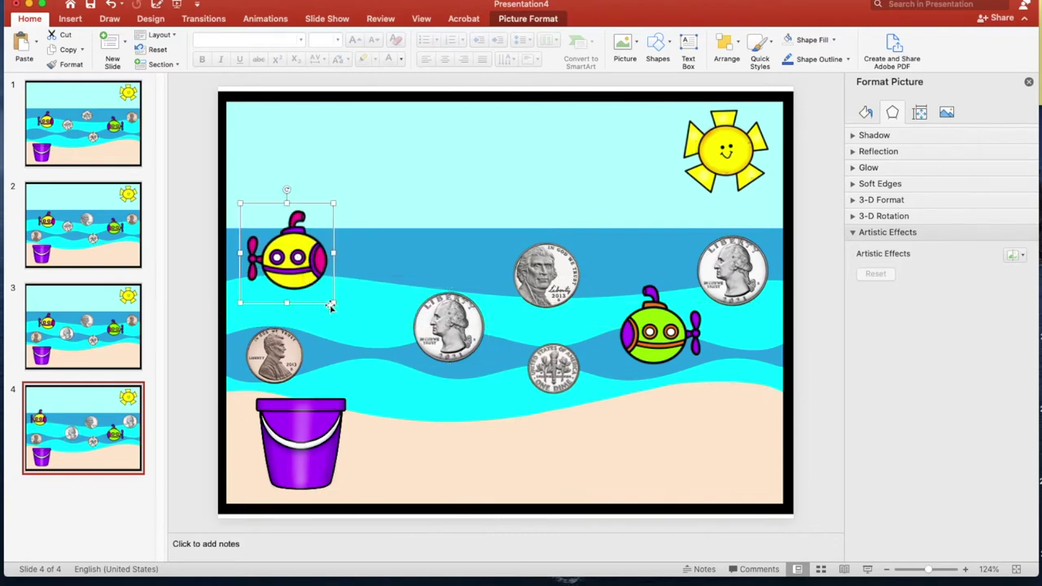
Add a dime copy by the yellow submarine and a nickel copy at lower left.
left_click(550, 366)
key("super+c")
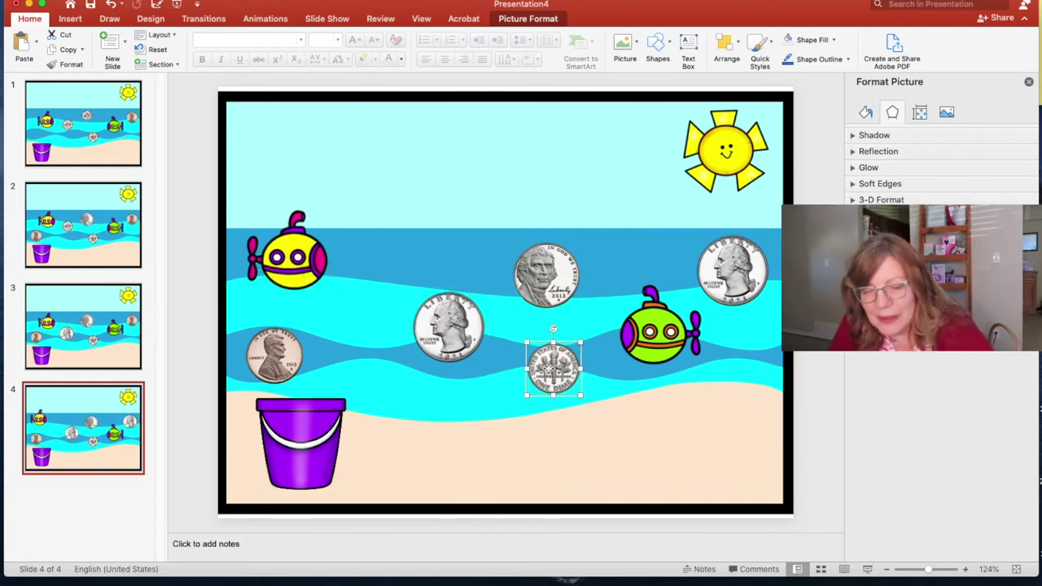
key("super+v")
left_click_drag(534, 366, 344, 258)
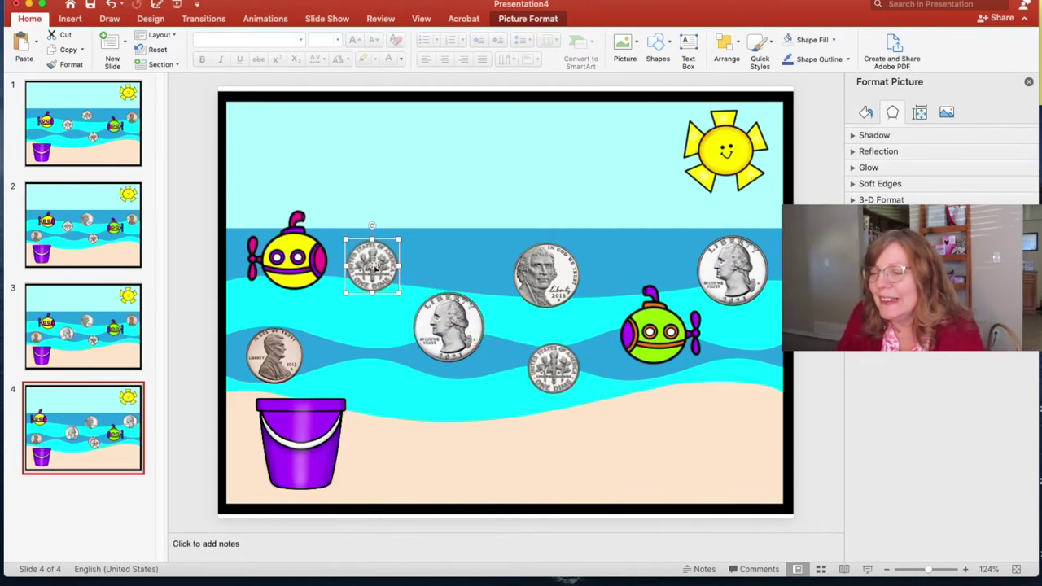
left_click(544, 277)
key("super+c")
key("super+v")
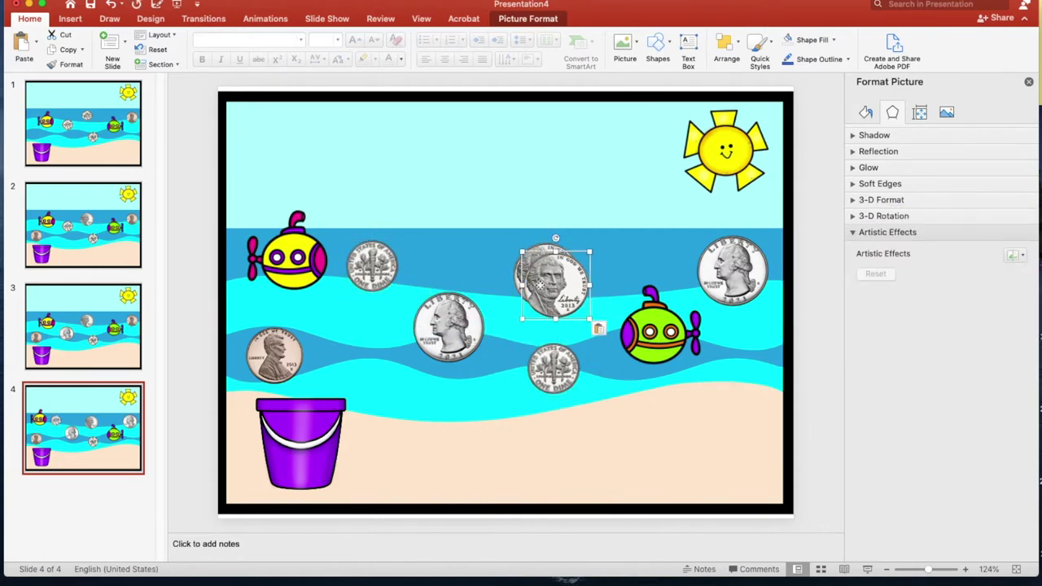
left_click_drag(556, 293, 377, 378)
left_click_drag(475, 319, 486, 309)
left_click_drag(547, 278, 562, 274)
mouse_move(473, 316)
left_mouse_down()
mouse_move(484, 303)
mouse_move(478, 315)
left_mouse_up()
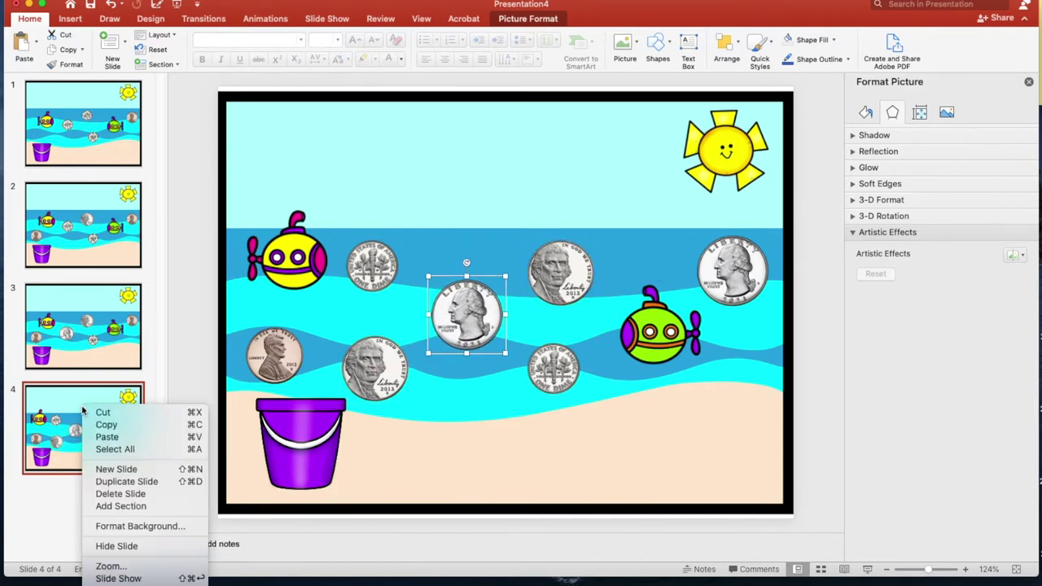
Duplicate slide 4 as slide 5 and replace the lower dime with a penny copy.
right_click(82, 412)
left_click(118, 481)
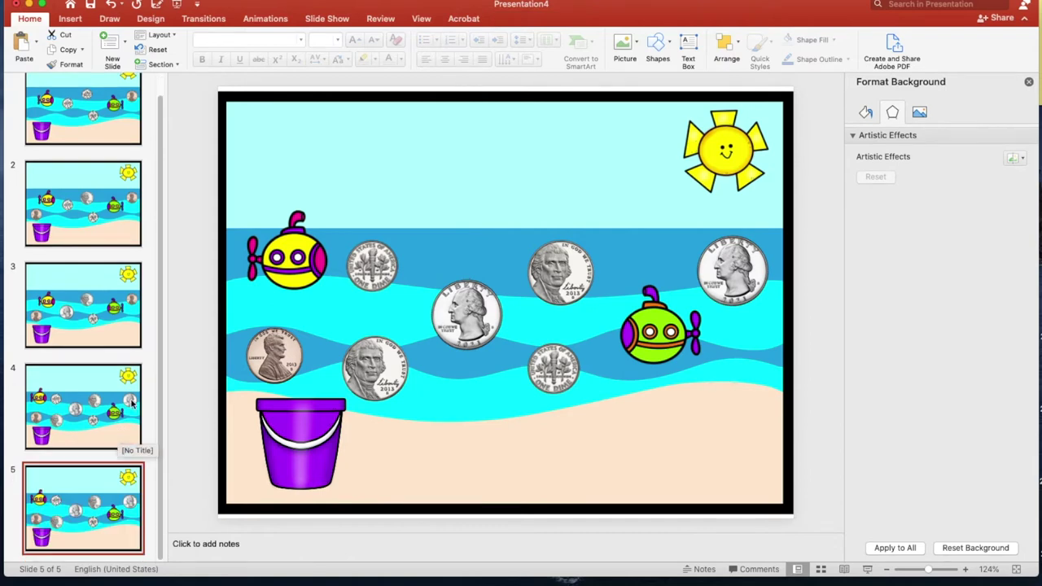
left_click(284, 350)
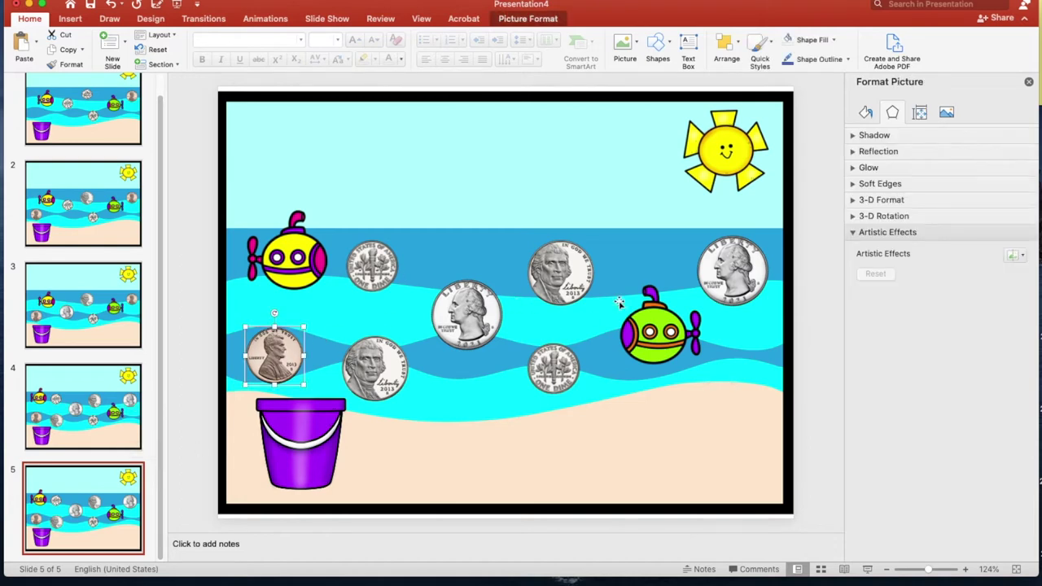
left_click(559, 269)
left_click(553, 366)
key("Delete")
left_click(274, 354)
left_click_drag(275, 354, 540, 373)
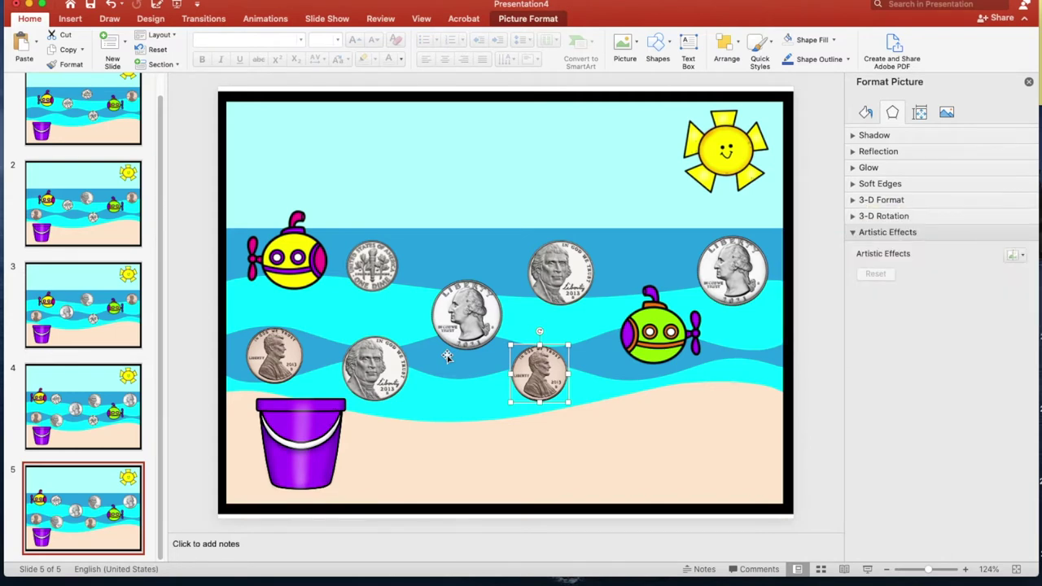
Replace the upper-middle nickel with a copy of the quarter.
left_click(558, 274)
key("BackSpace")
left_click(373, 265)
key("super+c")
key("super+v")
left_click_drag(372, 265, 552, 273)
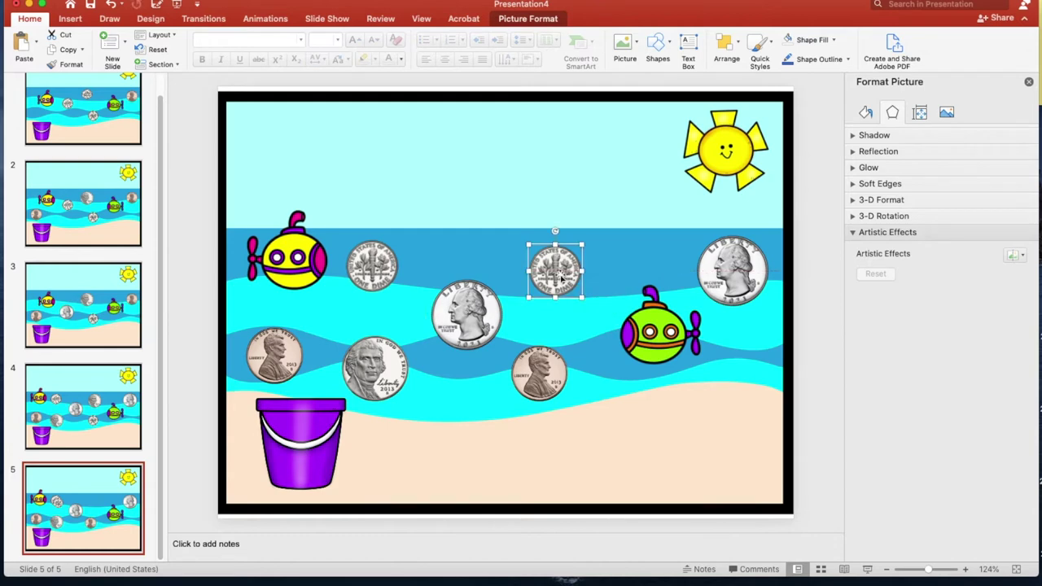
key("BackSpace")
left_click(452, 303)
key("super+c")
key("super+v")
left_click_drag(452, 303, 553, 264)
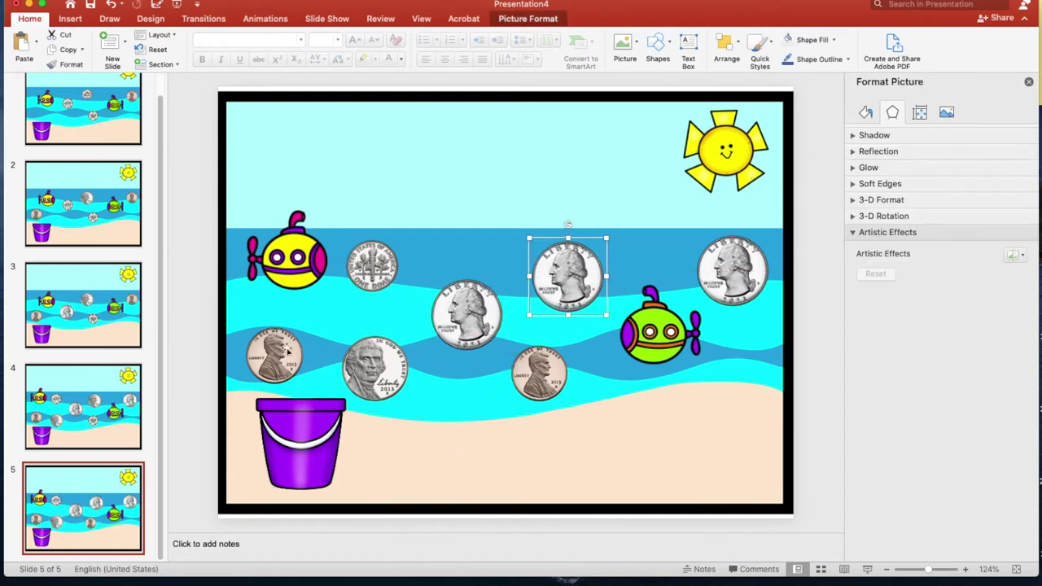
left_click(186, 434)
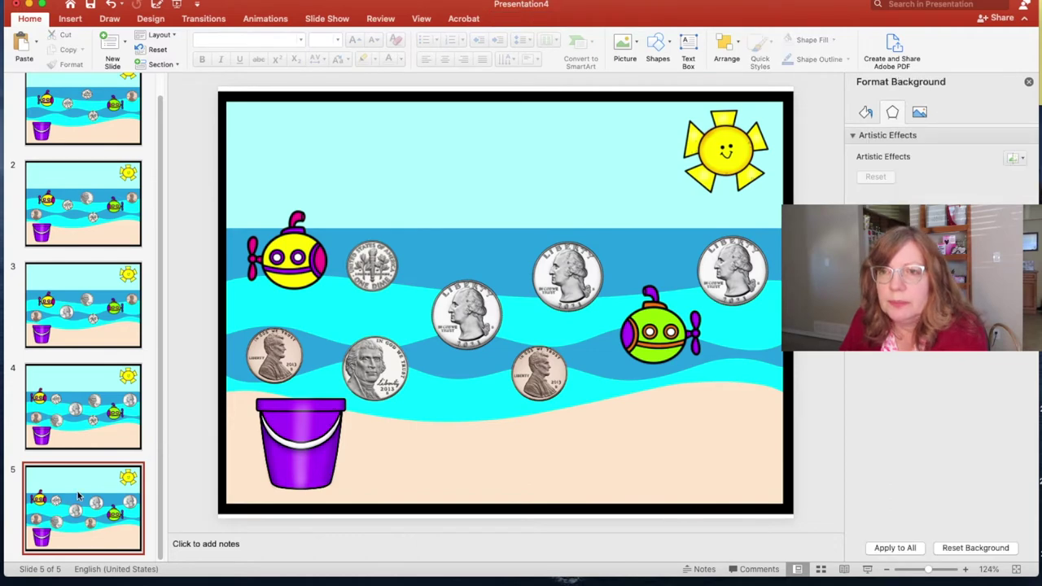
left_click(73, 21)
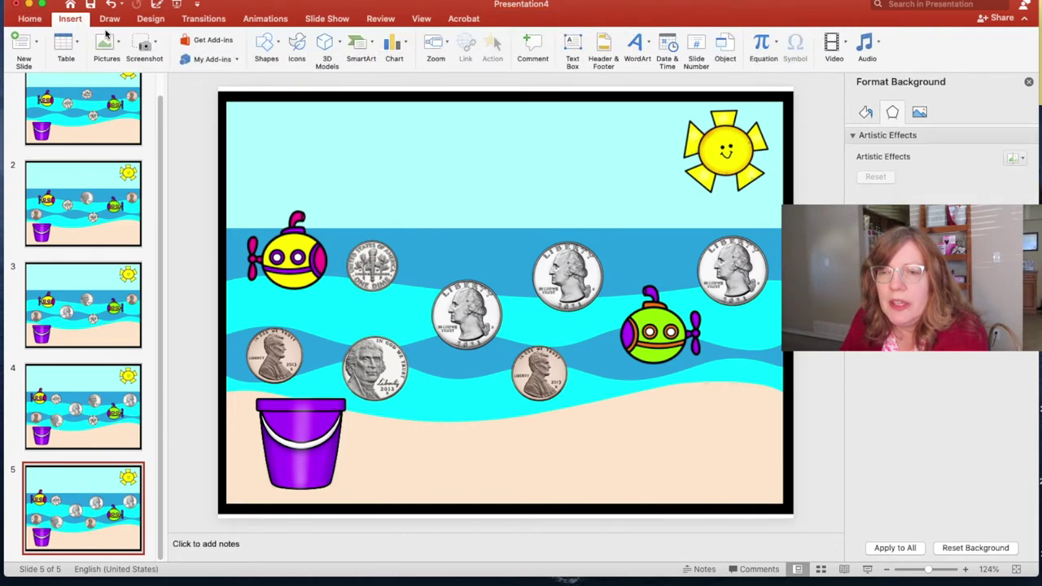
Insert underwater.png stretched to 25.4 × 19.05 cm and paste an orange submarine into the waves.
left_click(105, 43)
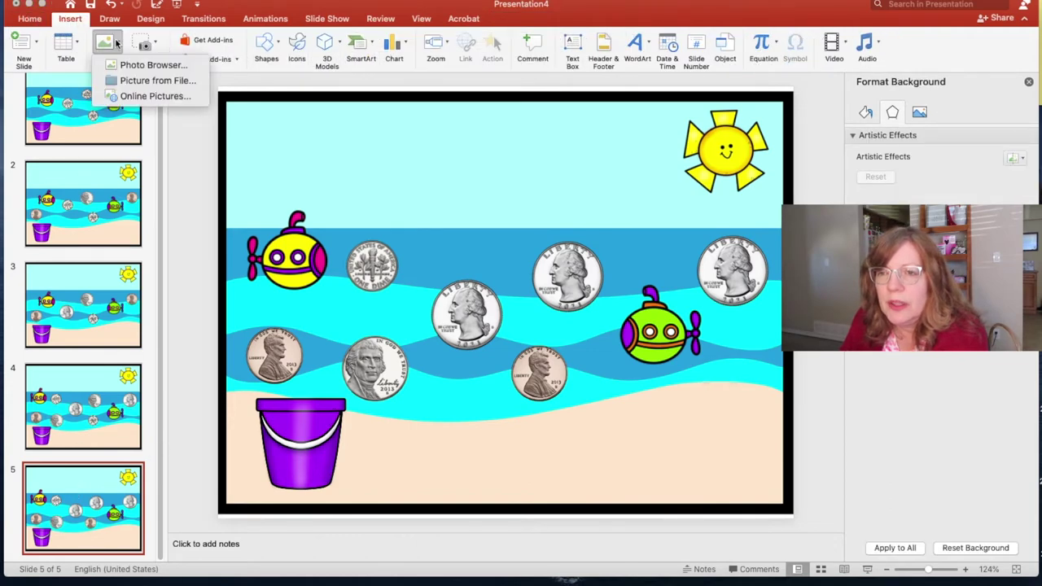
left_click(132, 82)
left_click(636, 254)
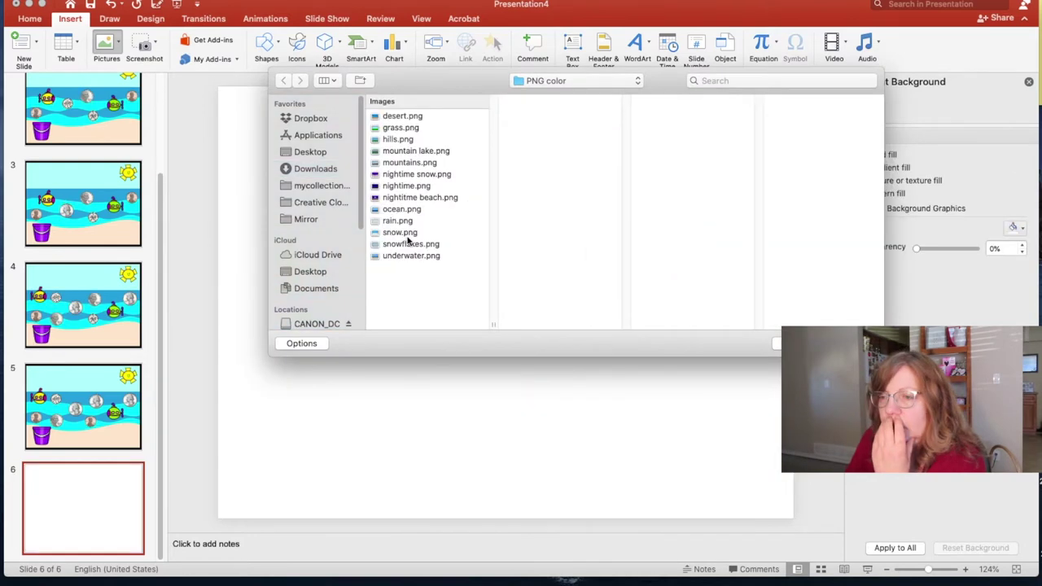
left_click(409, 256)
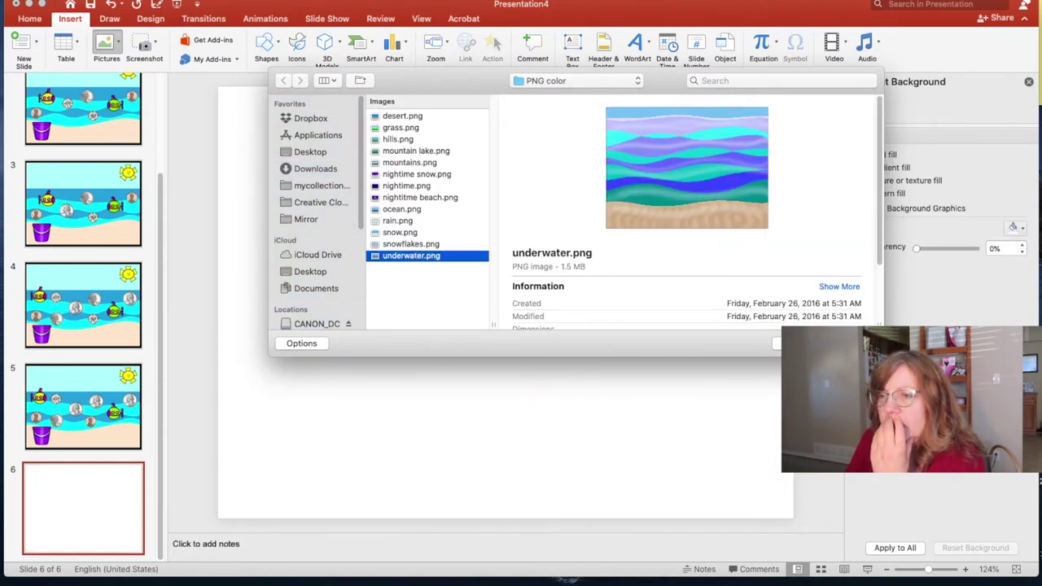
key("Return")
left_click_drag(472, 265, 415, 221)
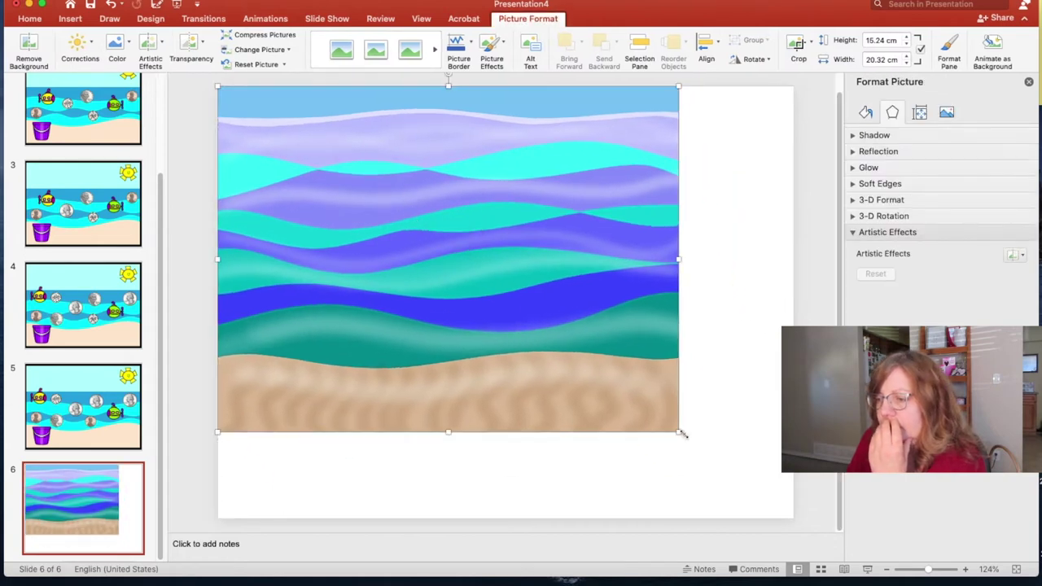
left_click_drag(679, 432, 793, 502)
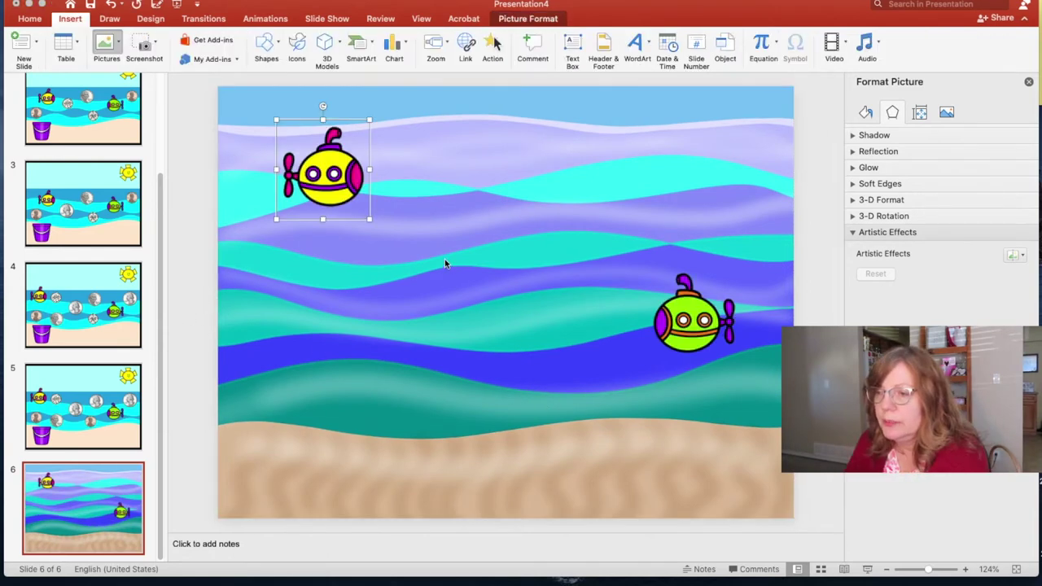
key("super+v")
left_click_drag(511, 299, 320, 335)
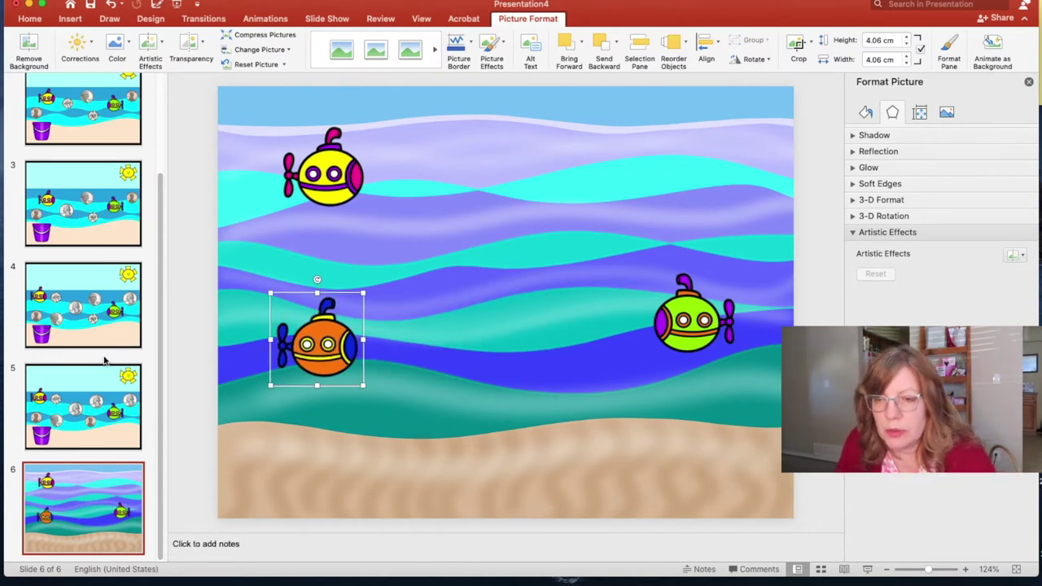
Copy a quarter, dime, penny and nickel from slide 5 onto slide 6.
left_click(85, 392)
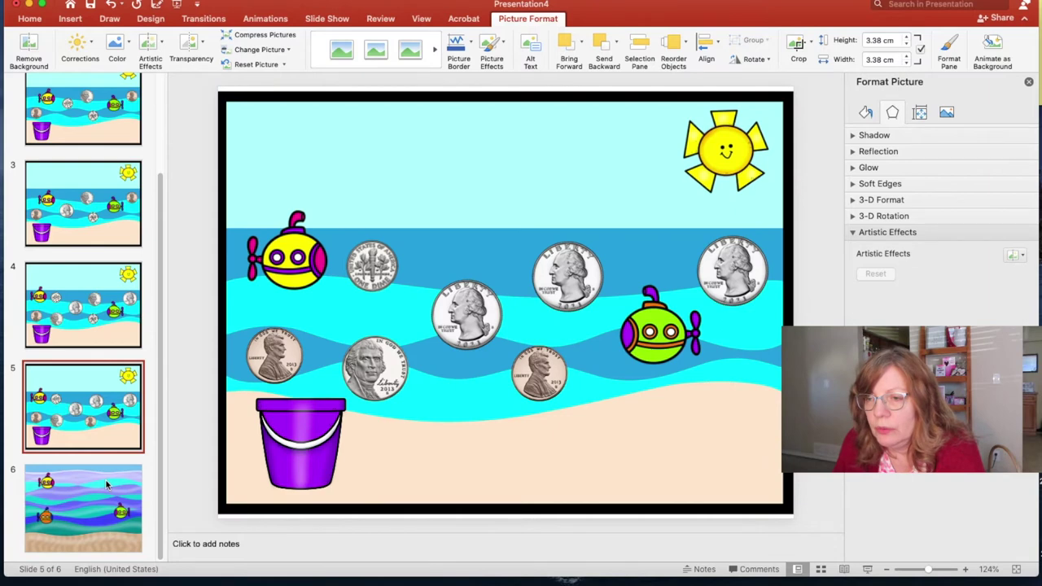
left_click(106, 485)
key("super+v")
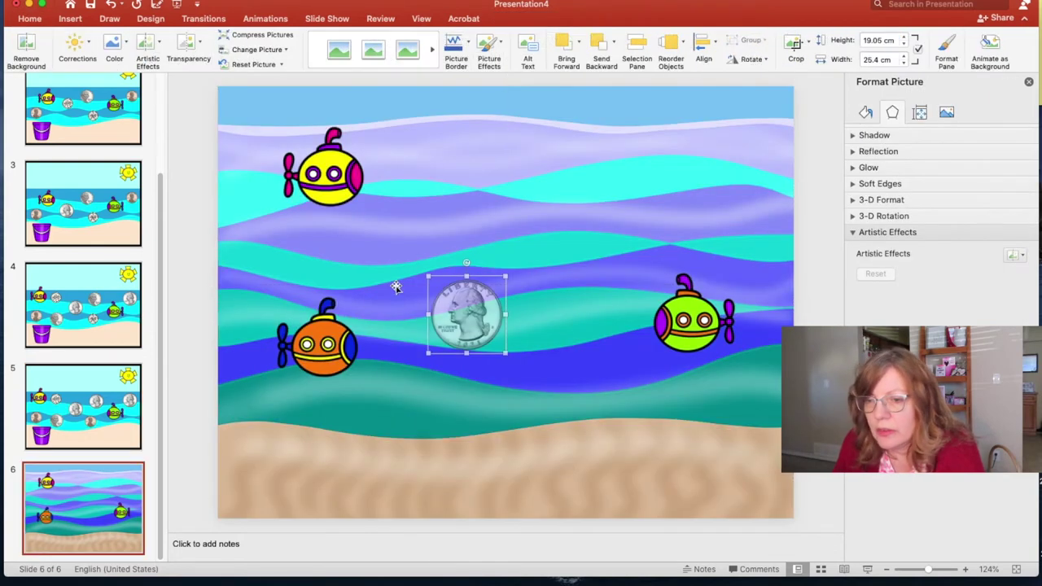
left_click(354, 325)
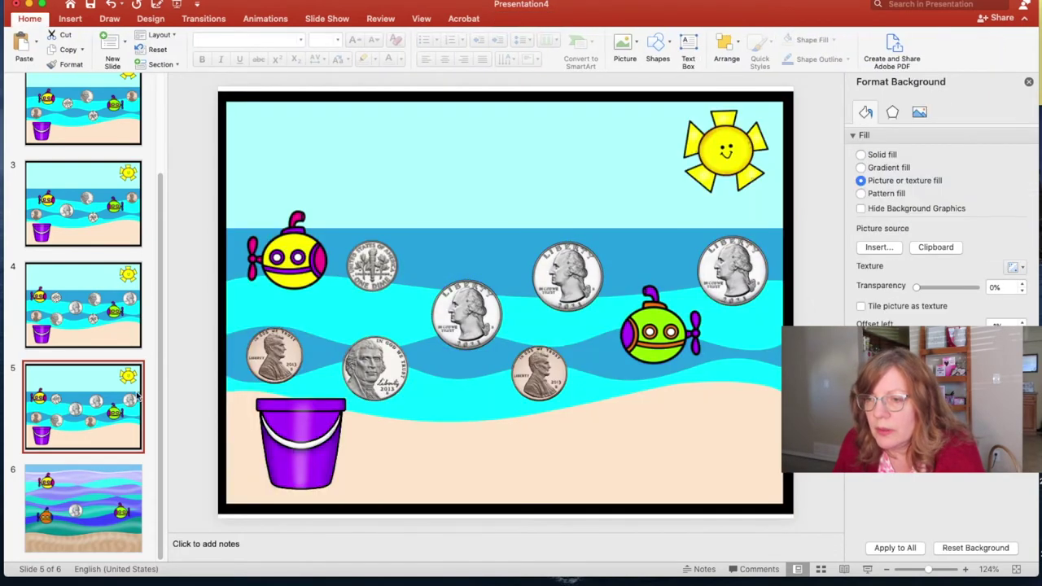
left_click(372, 265)
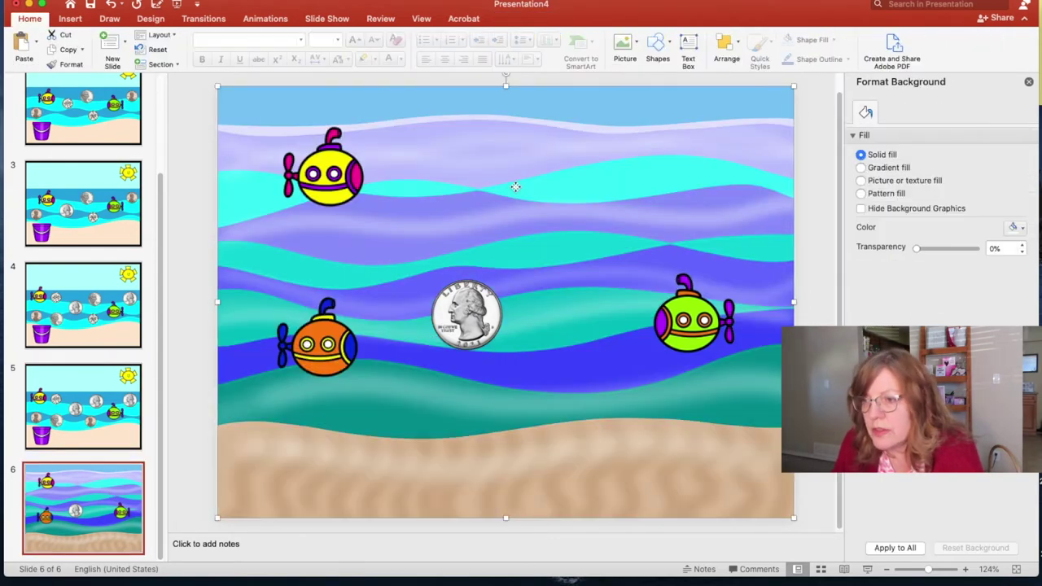
key("super+v")
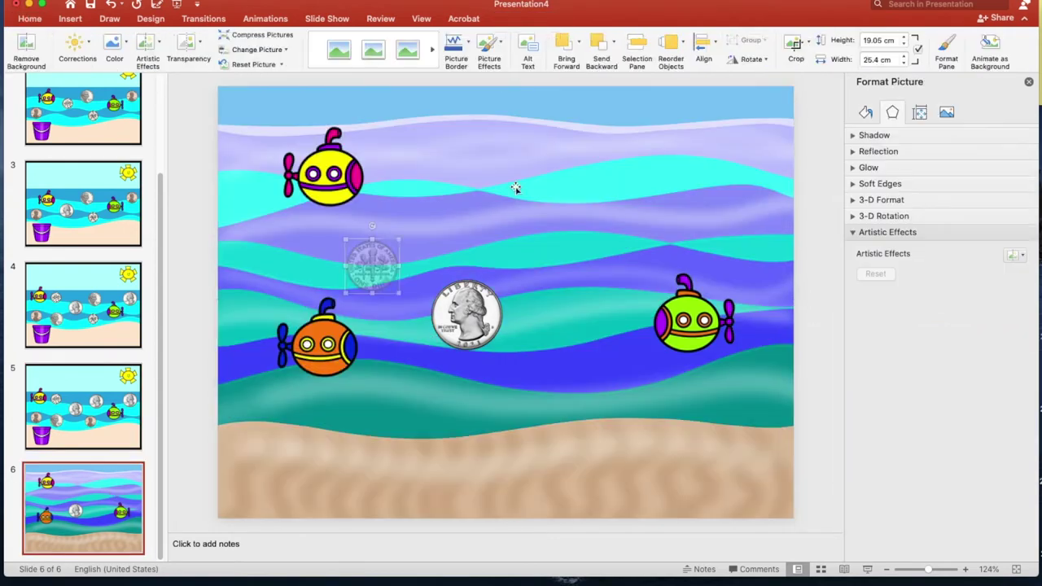
left_click(411, 399)
left_click(542, 372)
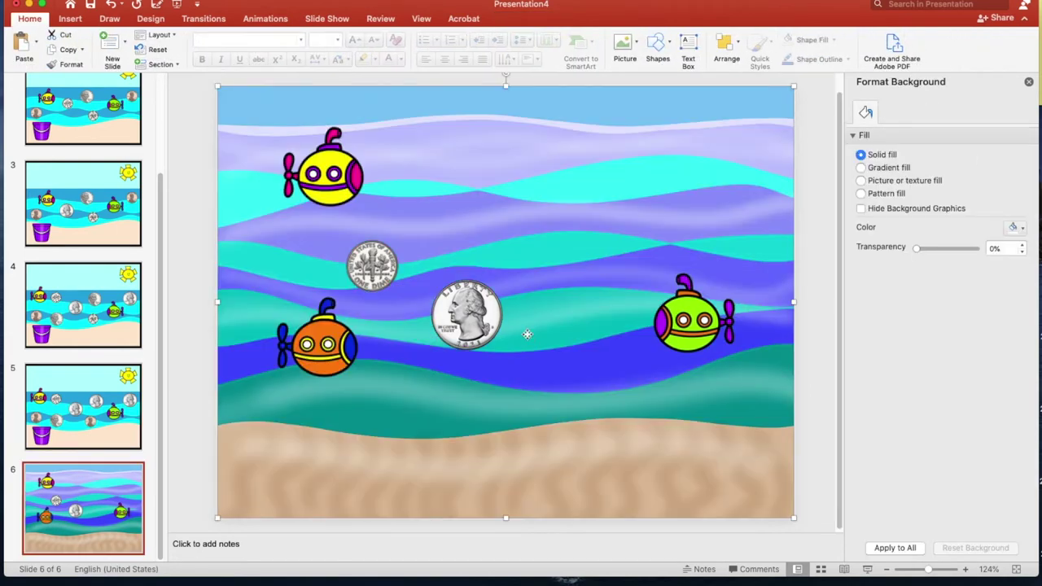
key("super+v")
left_click(85, 408)
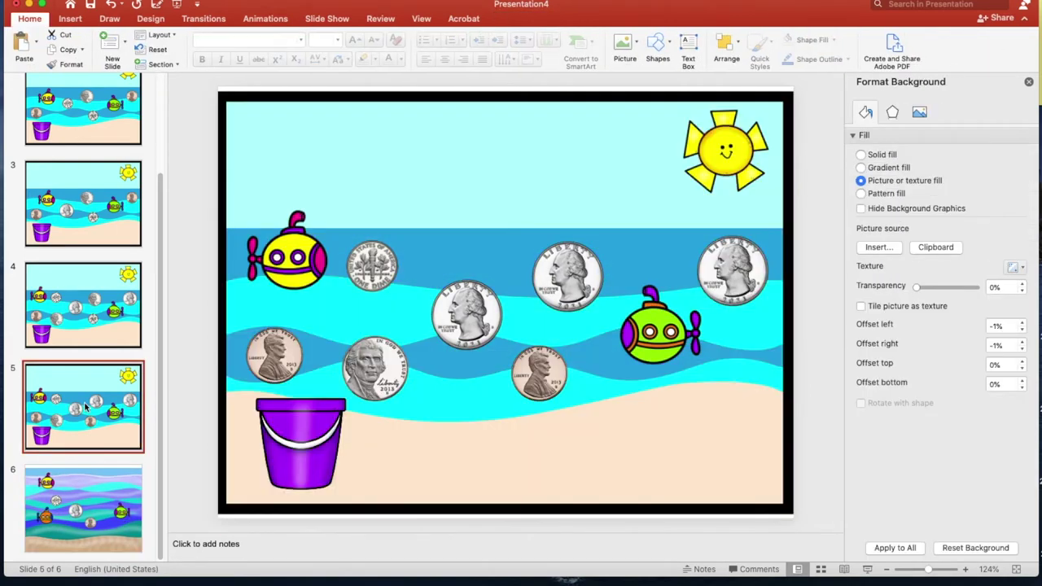
left_click(375, 368)
left_click(88, 504)
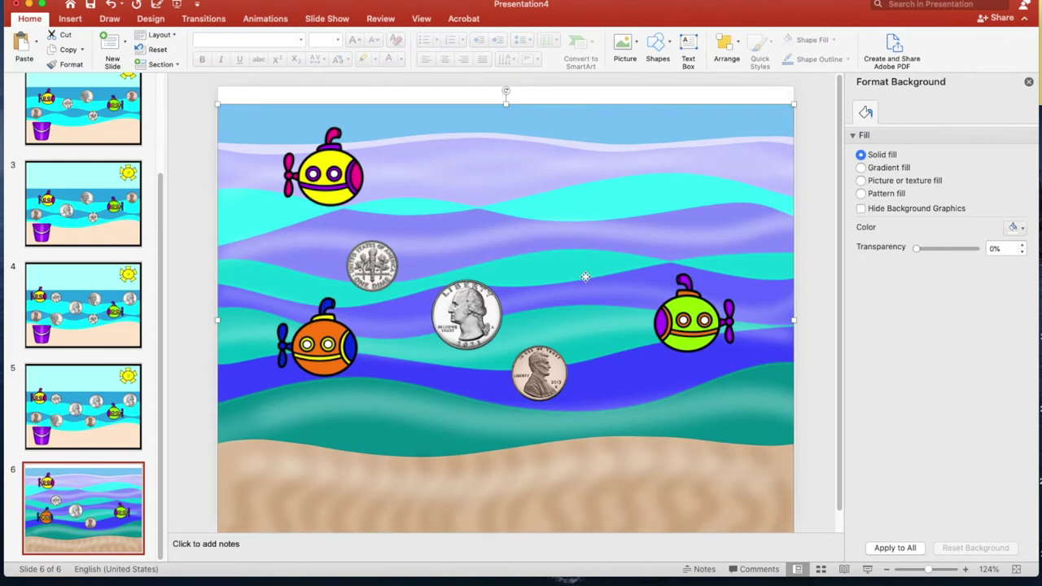
key("super+v")
Spread nickel copies along the top and place dimes on the left and near the sand.
left_click_drag(394, 361, 587, 153)
left_click_drag(479, 188, 707, 150)
left_click_drag(361, 263, 399, 396)
left_click_drag(545, 375, 588, 284)
left_click(544, 378)
Stretch the background to fill the slide and reposition a penny and the submarines.
left_click_drag(521, 254, 521, 236)
left_click_drag(794, 301, 796, 302)
left_click_drag(567, 349, 757, 353)
left_click_drag(326, 175, 319, 164)
left_click_drag(317, 342, 299, 350)
Move a penny beside the left dime and nudge the remaining coins into place.
left_click(544, 370)
left_click_drag(547, 368, 377, 256)
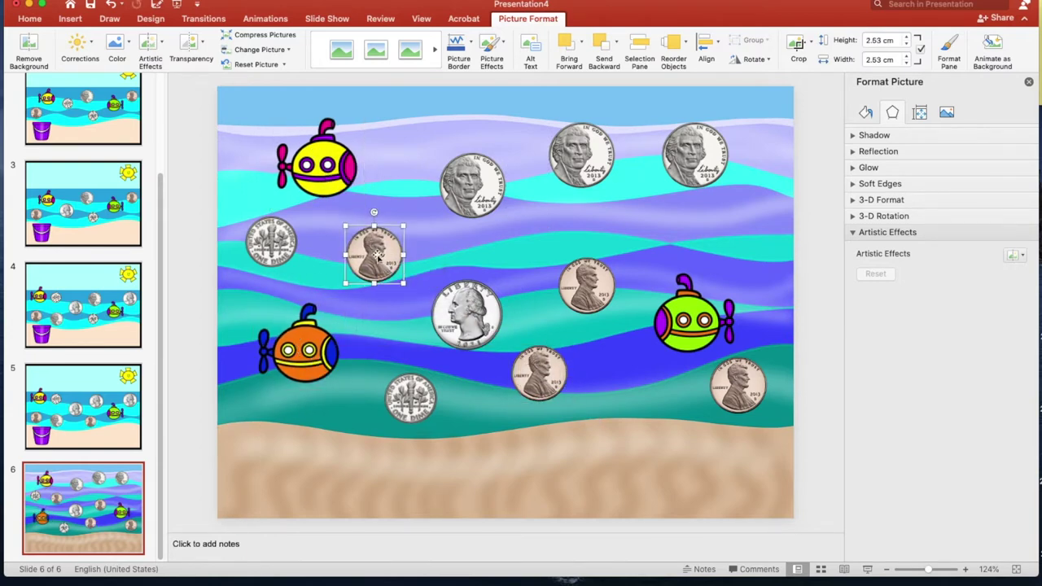
left_click_drag(412, 401, 401, 392)
left_click_drag(547, 377, 571, 367)
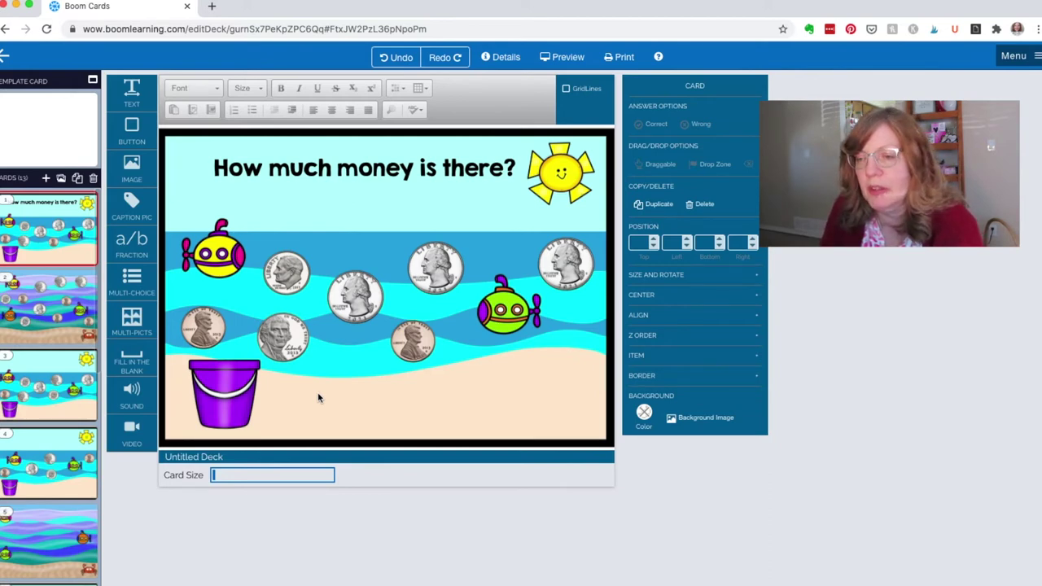
Add a fill-in-the-blank box that accepts 92 as the correct answer.
left_click(386, 406)
double_click(387, 430)
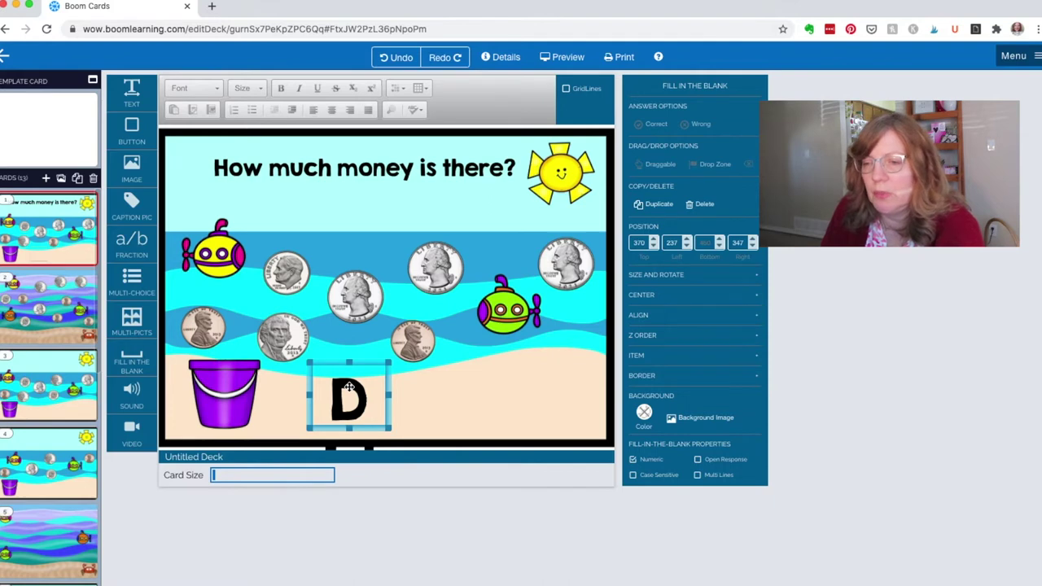
double_click(348, 386)
left_click(224, 193)
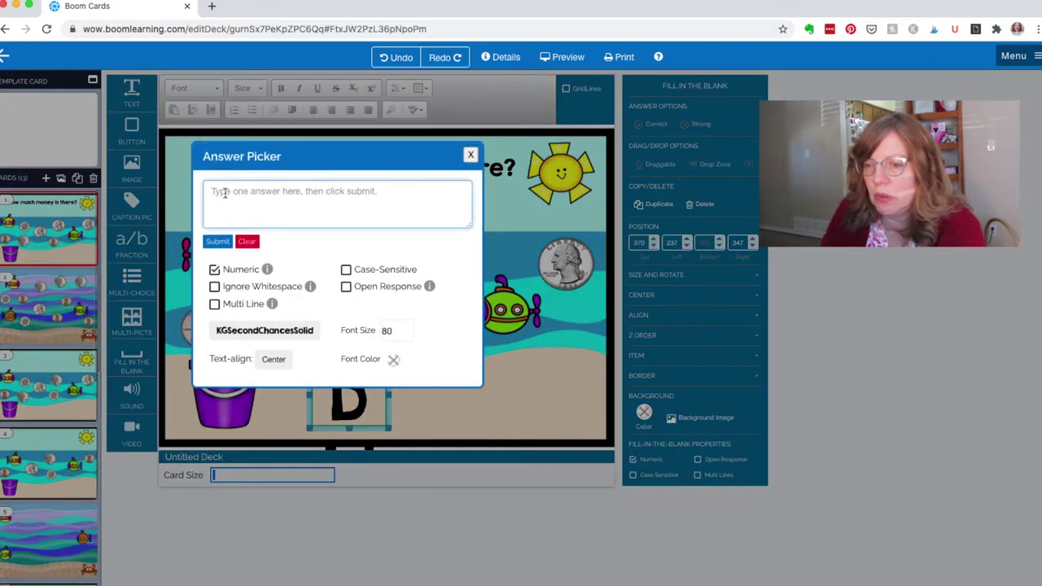
type("92")
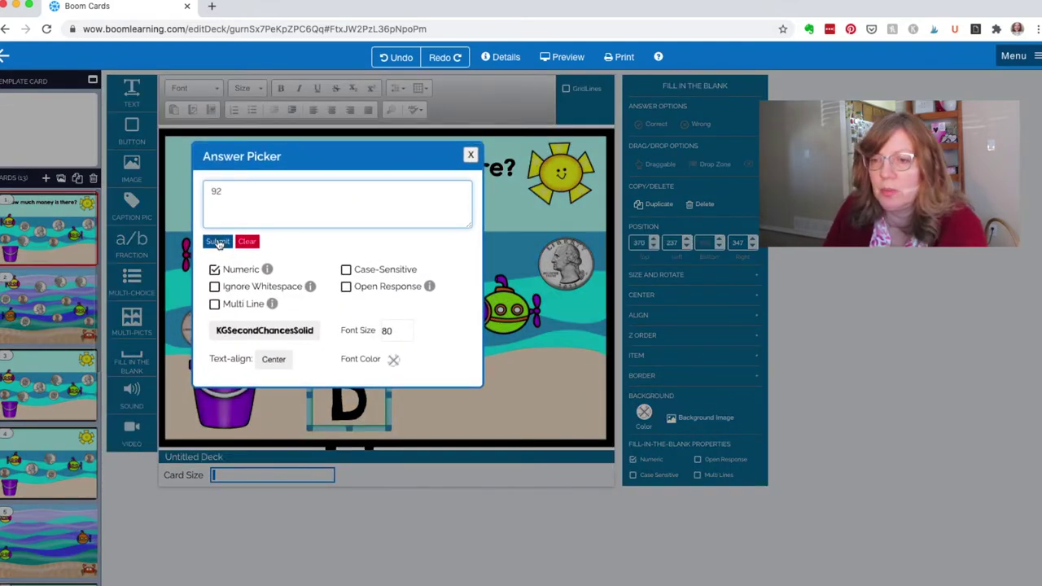
left_click(219, 242)
left_click(471, 155)
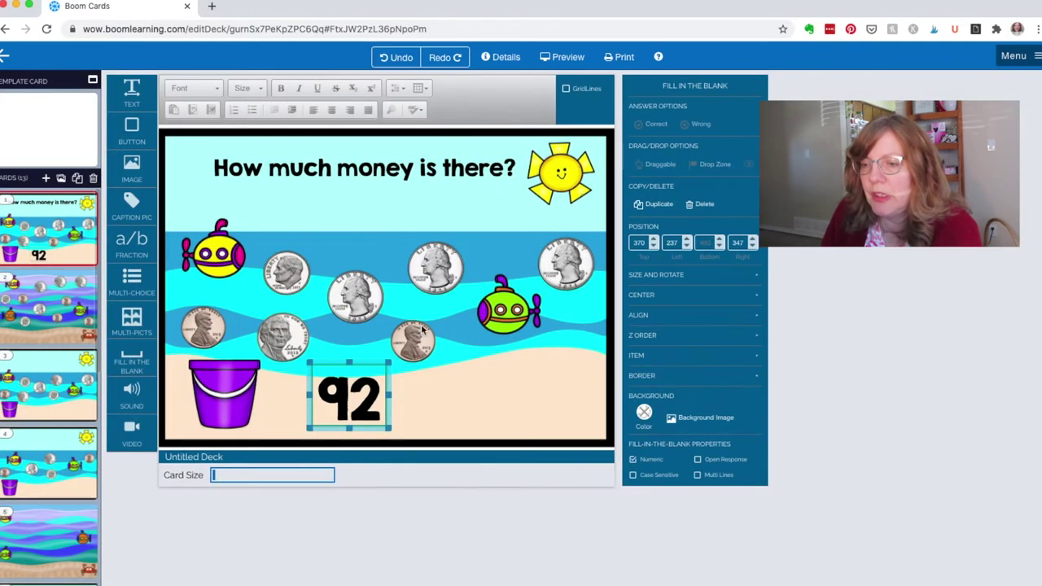
Add a narrow text box containing the ¢ sign beside the answer box.
left_click_drag(132, 91, 409, 373)
left_click_drag(527, 375, 424, 377)
left_click(412, 407)
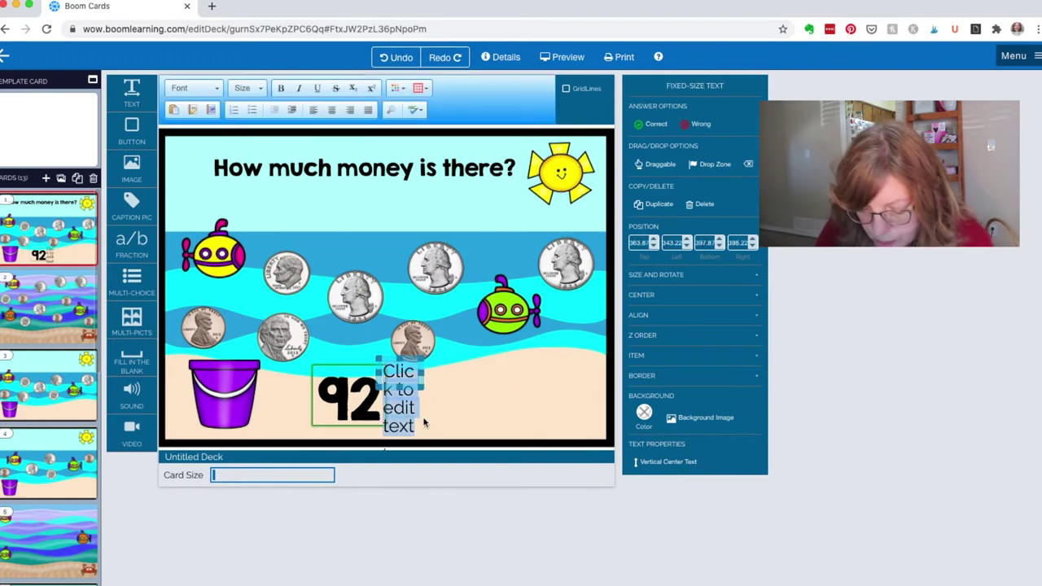
key("BackSpace")
type("¢")
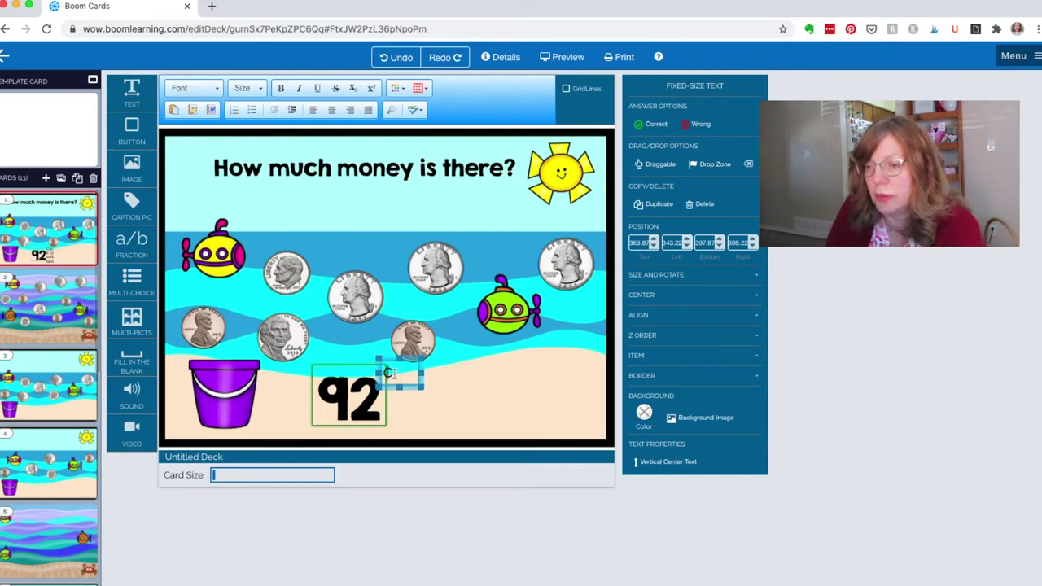
left_click(468, 384)
scroll(49, 366, "down", 10)
left_click(49, 322)
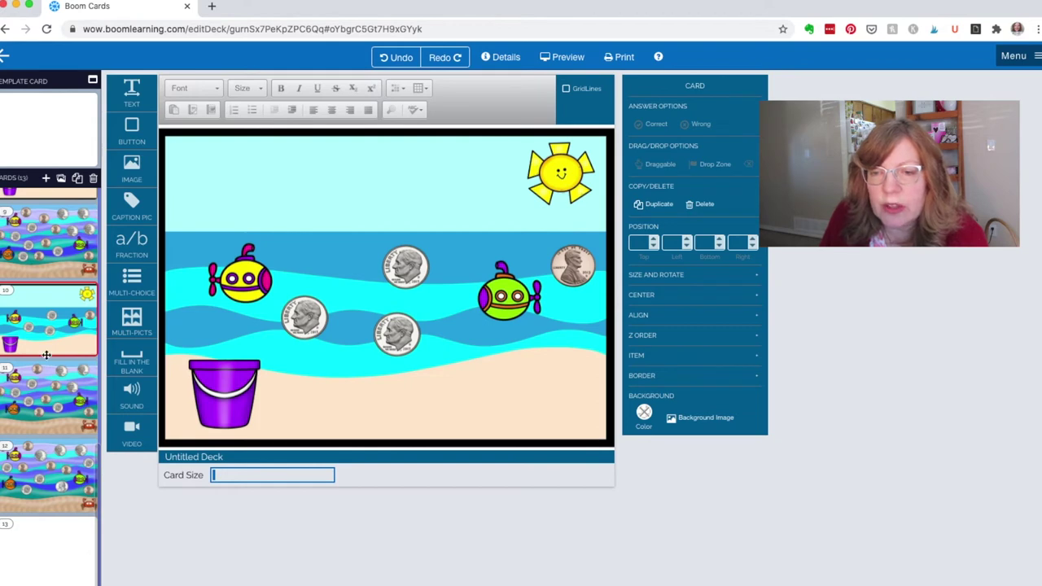
Drag the bucket-and-sun card up to the front of the deck order.
left_click_drag(49, 244, 44, 316)
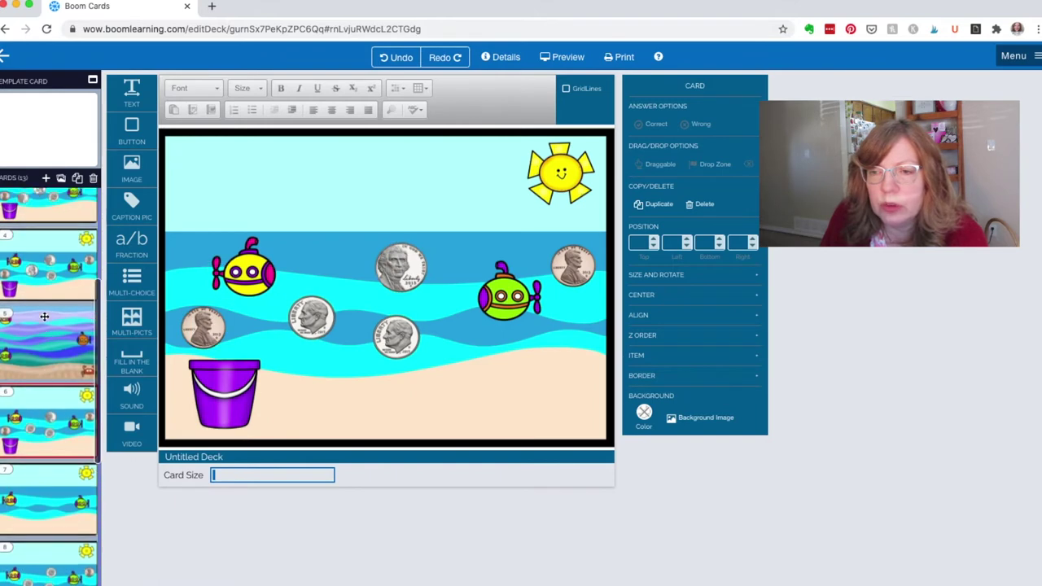
scroll(43, 366, "down", 2)
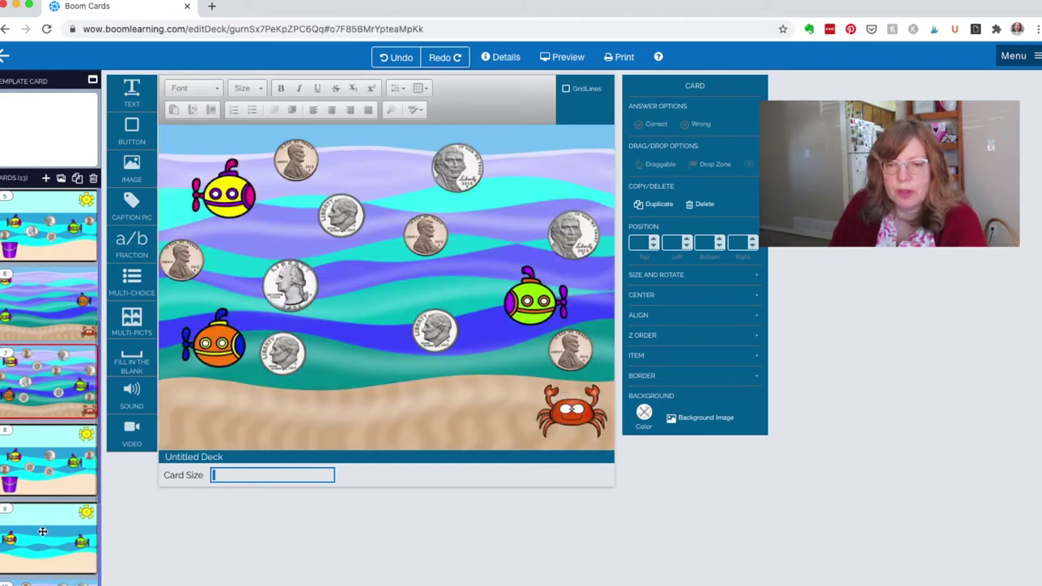
left_click_drag(63, 266, 43, 200)
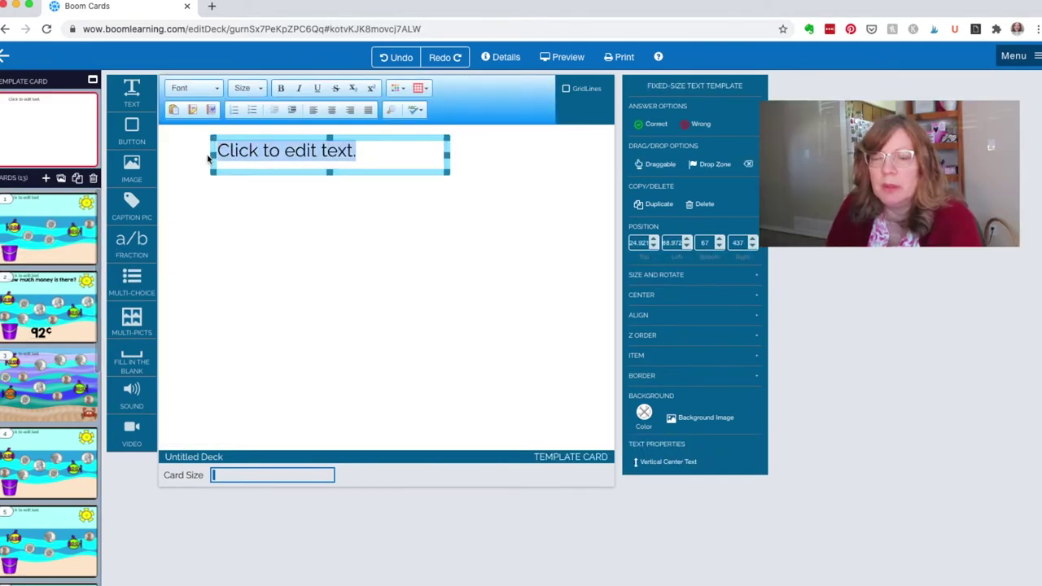
Apply the KGSecondChancesSolid font to the template card's title text.
left_click(214, 89)
left_click(214, 138)
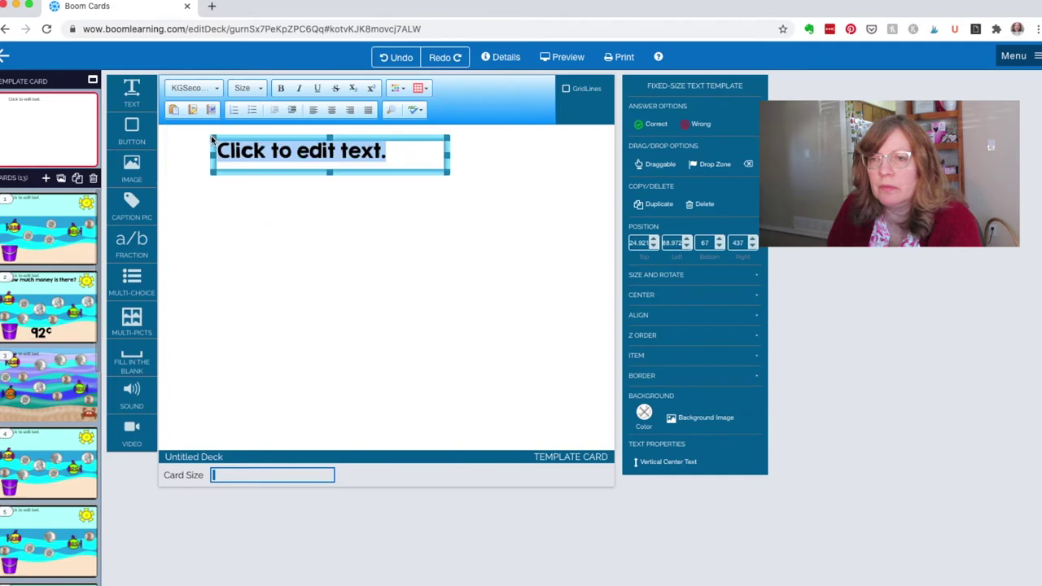
left_click(261, 91)
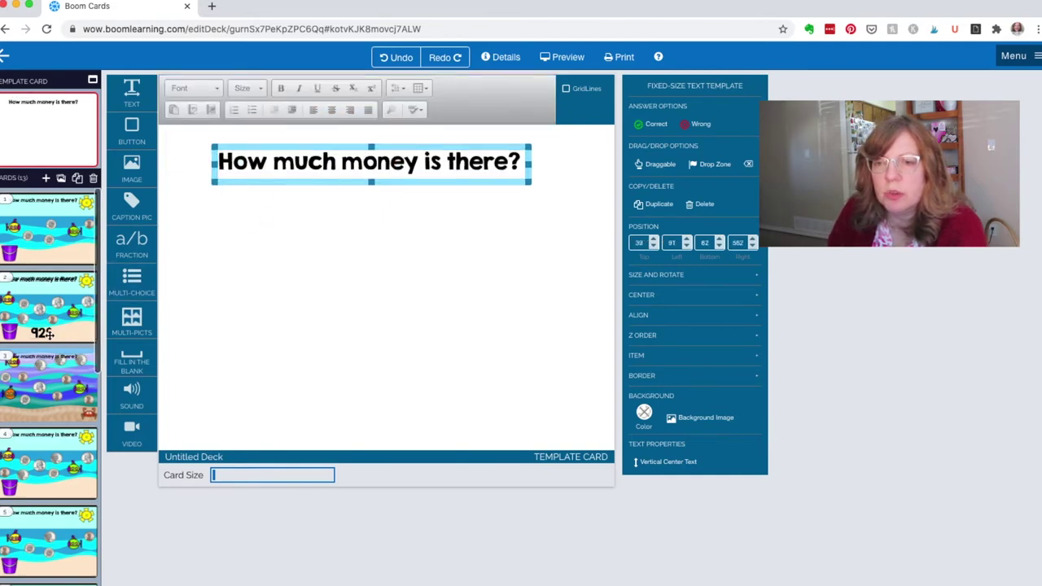
left_click(48, 213)
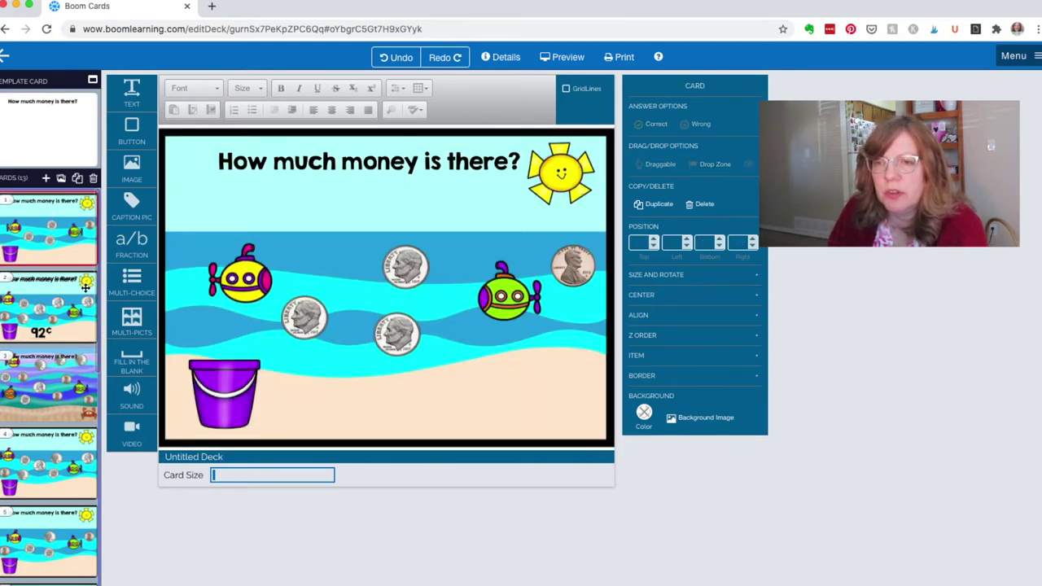
On card 2, pull the overlapping duplicate question title down and delete it.
left_click(59, 301)
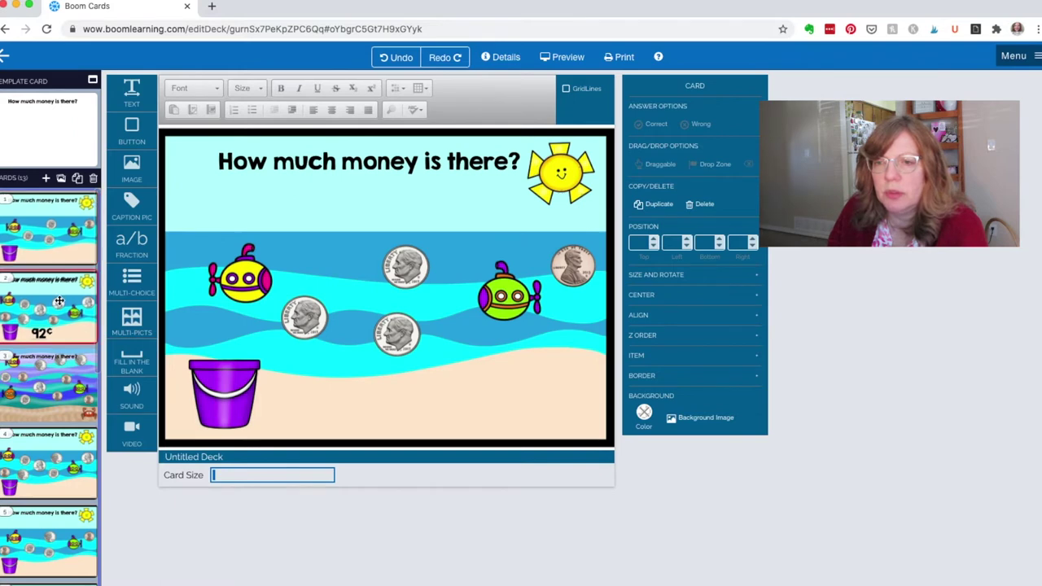
left_click(347, 167)
left_click_drag(374, 154, 380, 185)
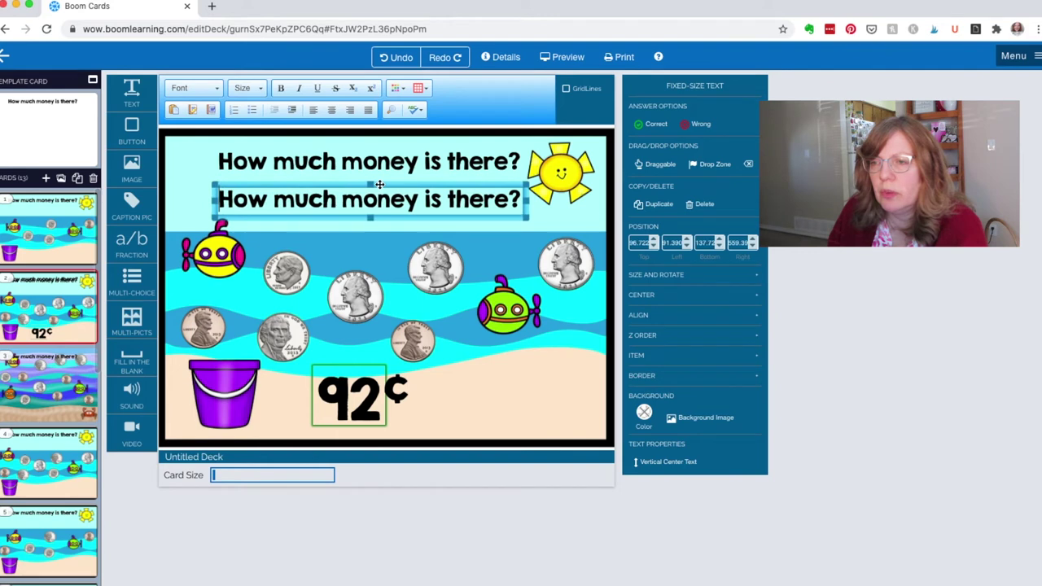
key("Delete")
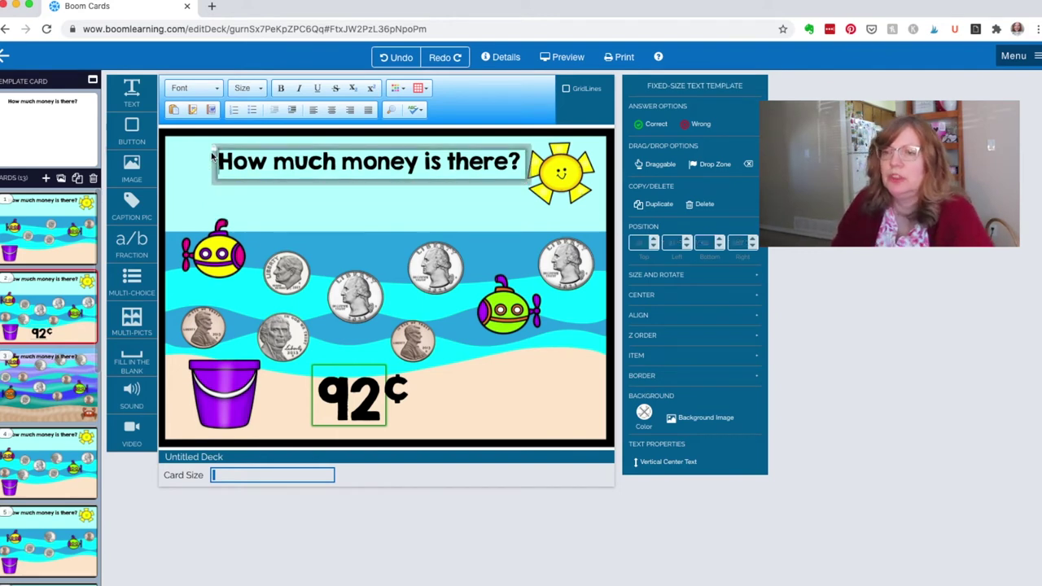
Nudge the shared template title slightly down and right, then go to card 3.
left_click(214, 155)
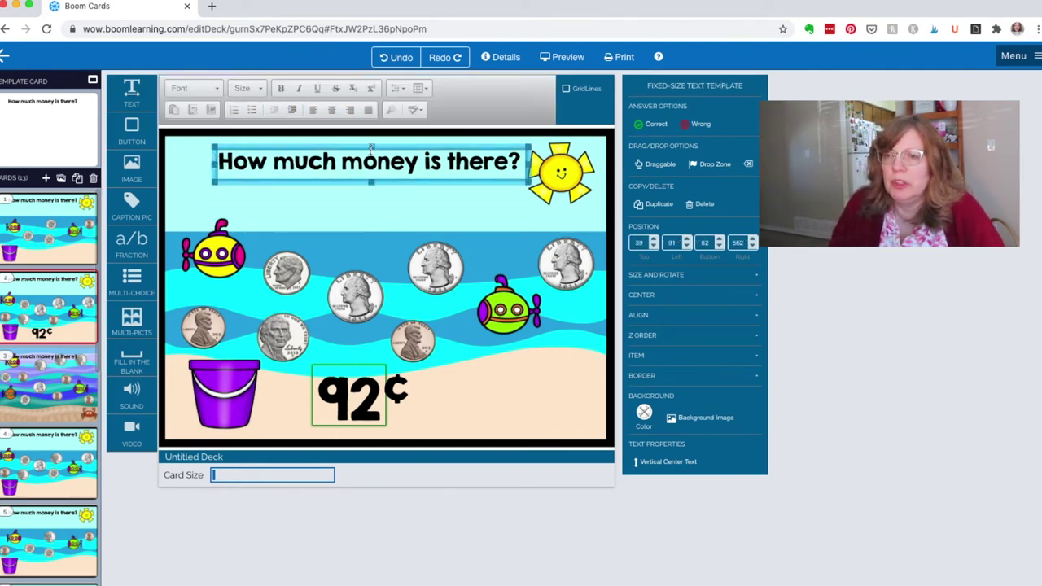
left_click_drag(384, 148, 385, 149)
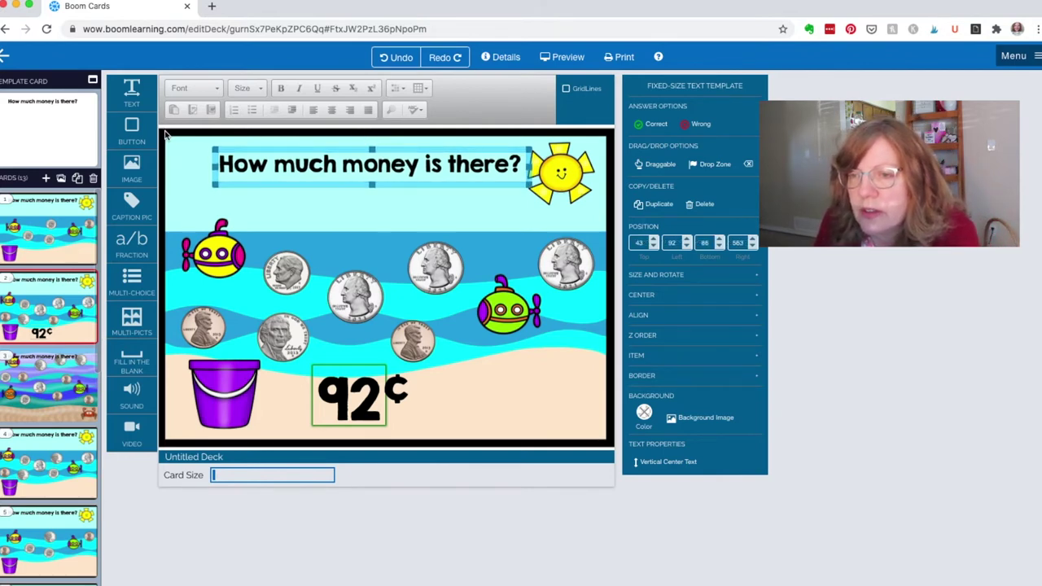
left_click(53, 370)
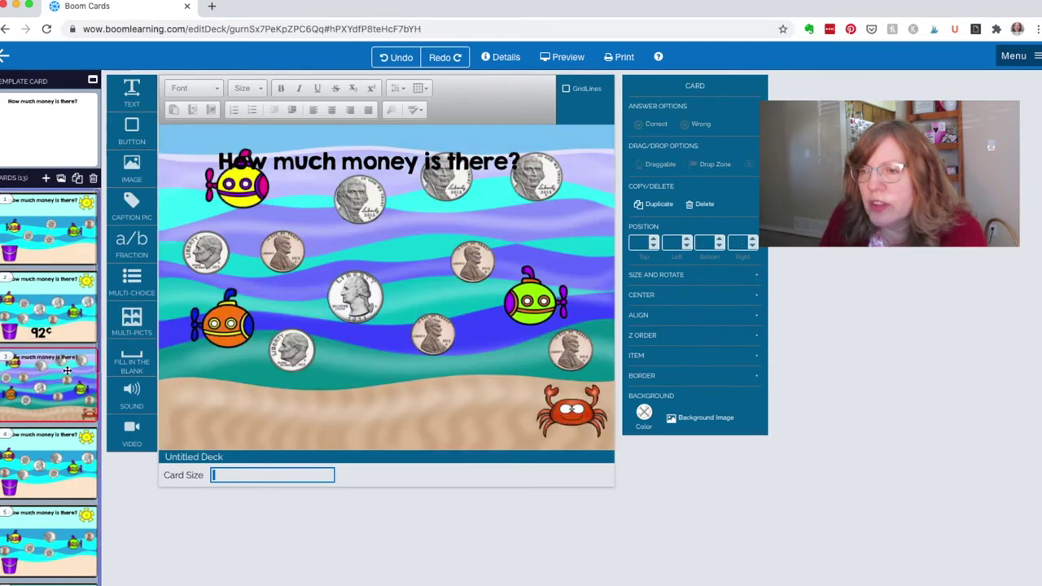
Move card 3's title up slightly, then step through cards 4–6 and reposition card 7's title.
left_click(342, 161)
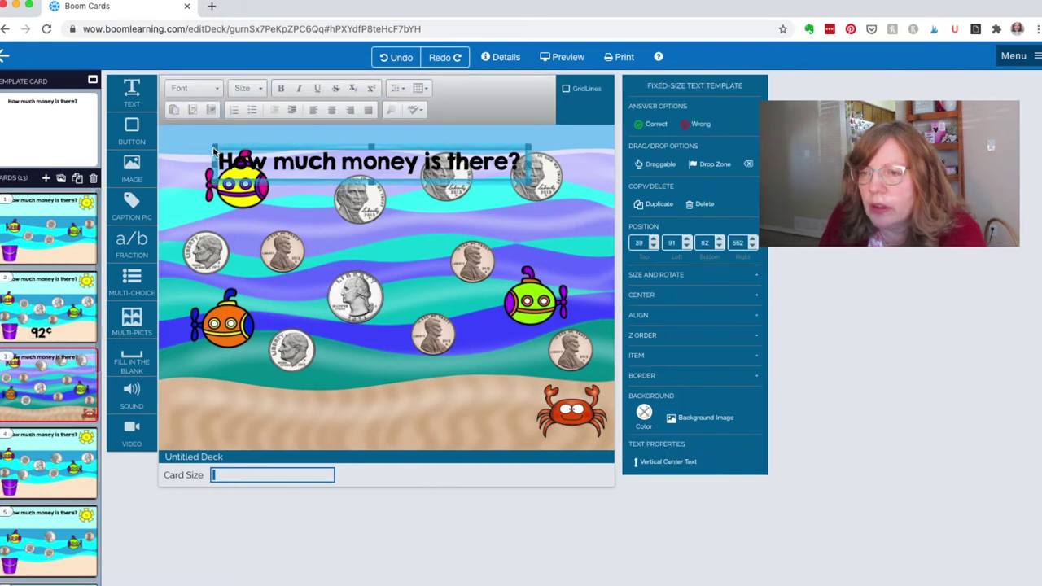
left_click_drag(402, 147, 404, 130)
left_click(57, 457)
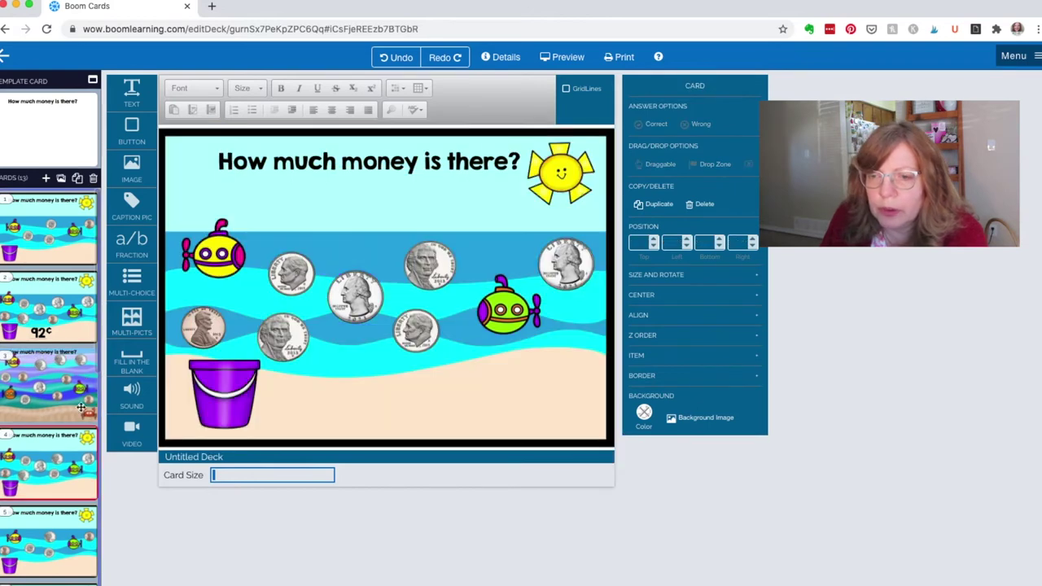
scroll(86, 381, "down", 3)
left_click(64, 386)
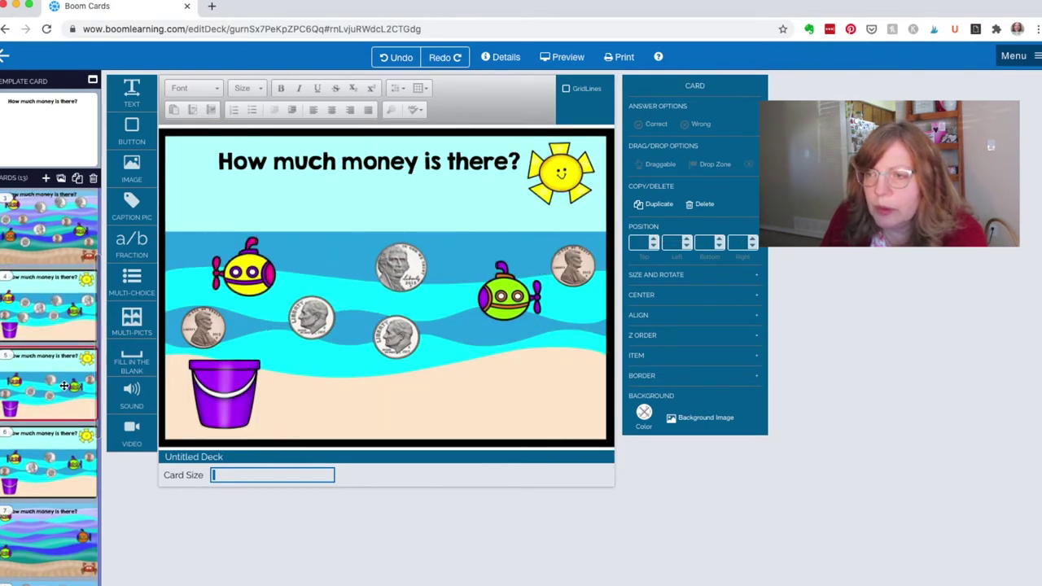
left_click(61, 463)
scroll(61, 464, "down", 3)
left_click(49, 326)
left_click(331, 155)
left_click_drag(331, 151, 363, 136)
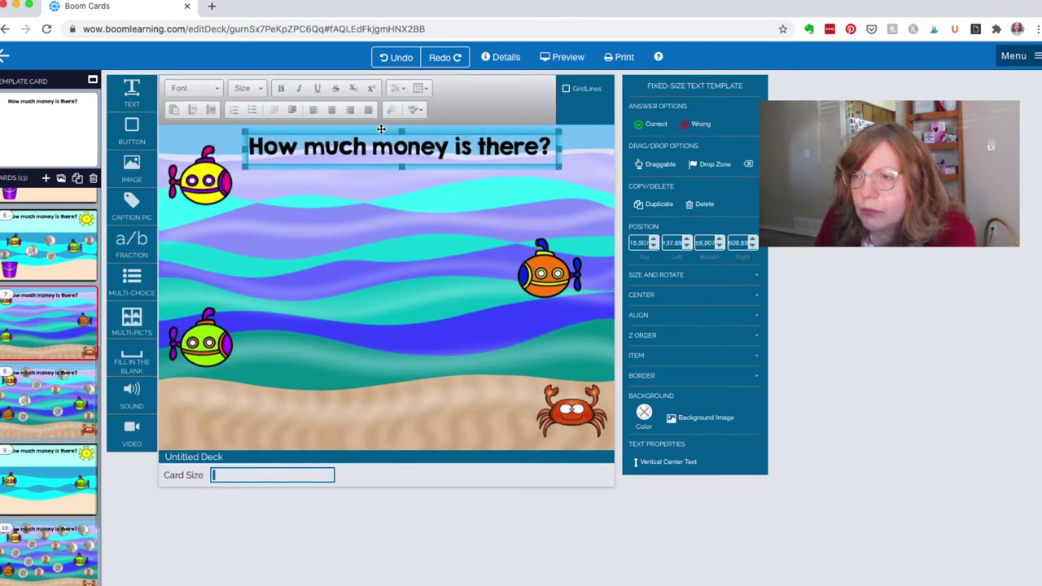
Move card 10's question title to the bottom-left so it wraps onto two lines.
scroll(21, 463, "down", 1)
scroll(21, 463, "down", 1)
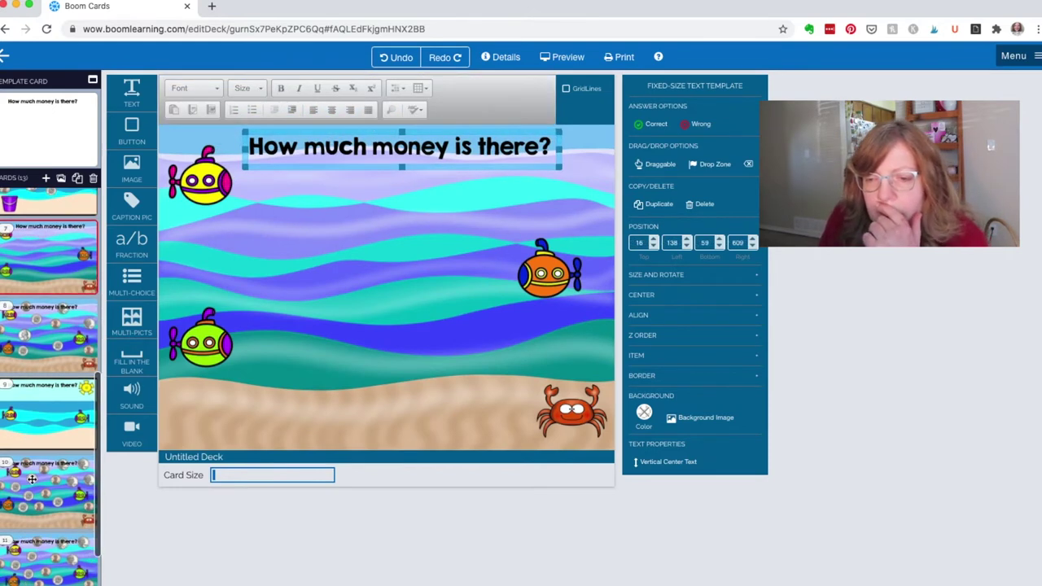
left_click(49, 338)
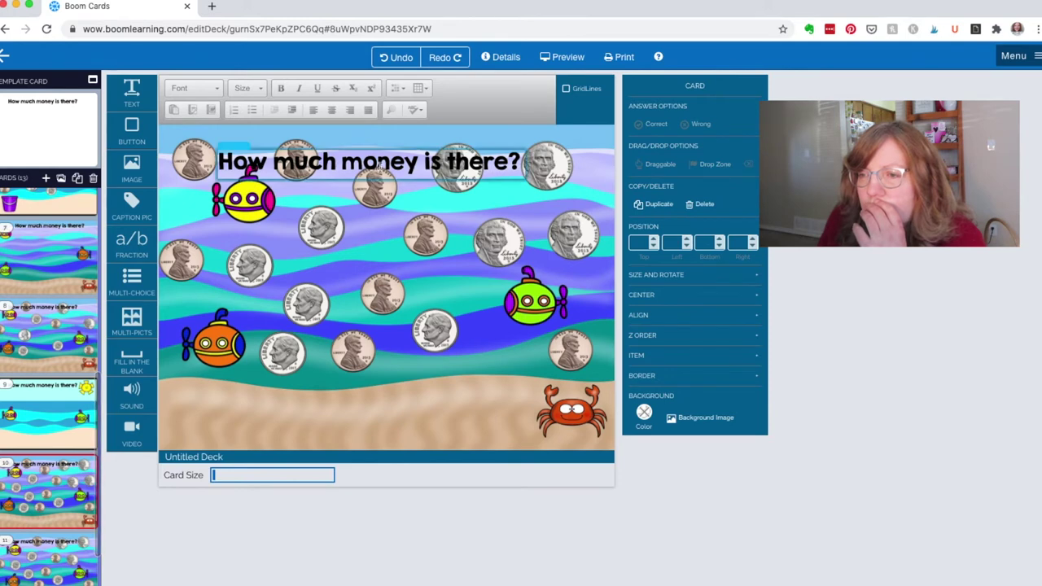
left_click(378, 162)
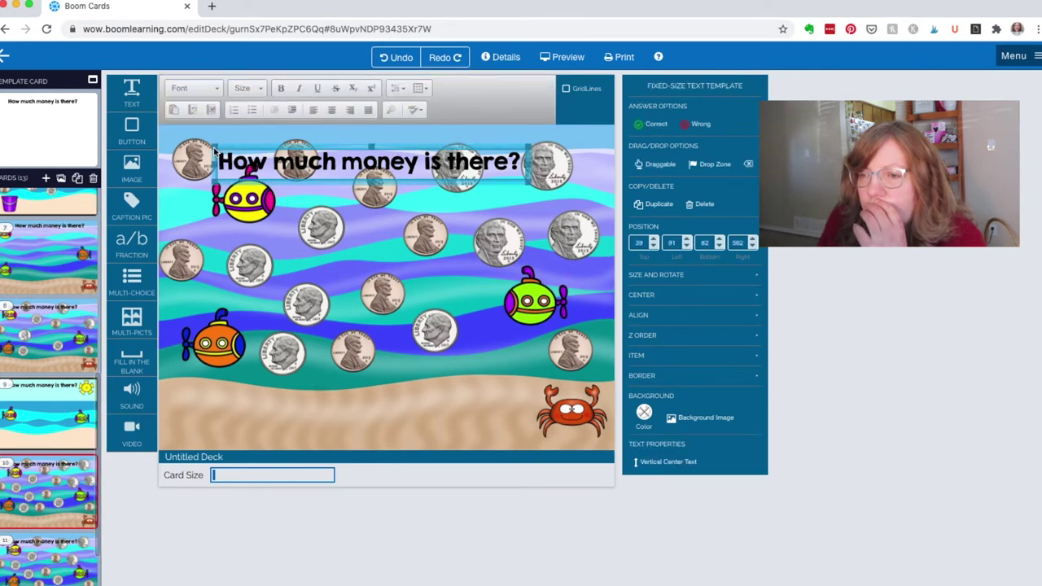
left_click_drag(216, 153, 202, 420)
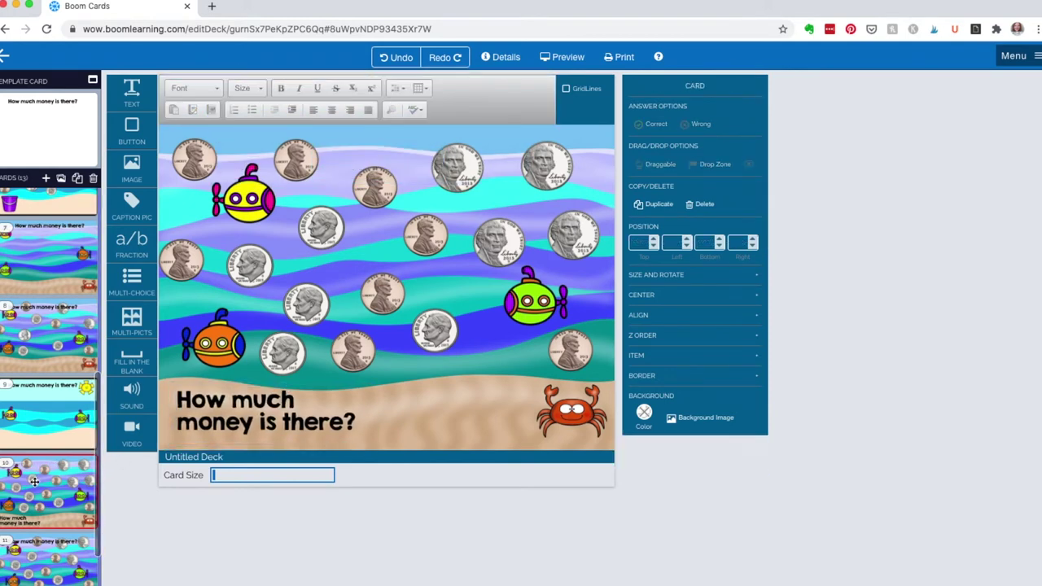
Move card 11's question title to the bottom and narrow it onto two lines.
left_click(36, 555)
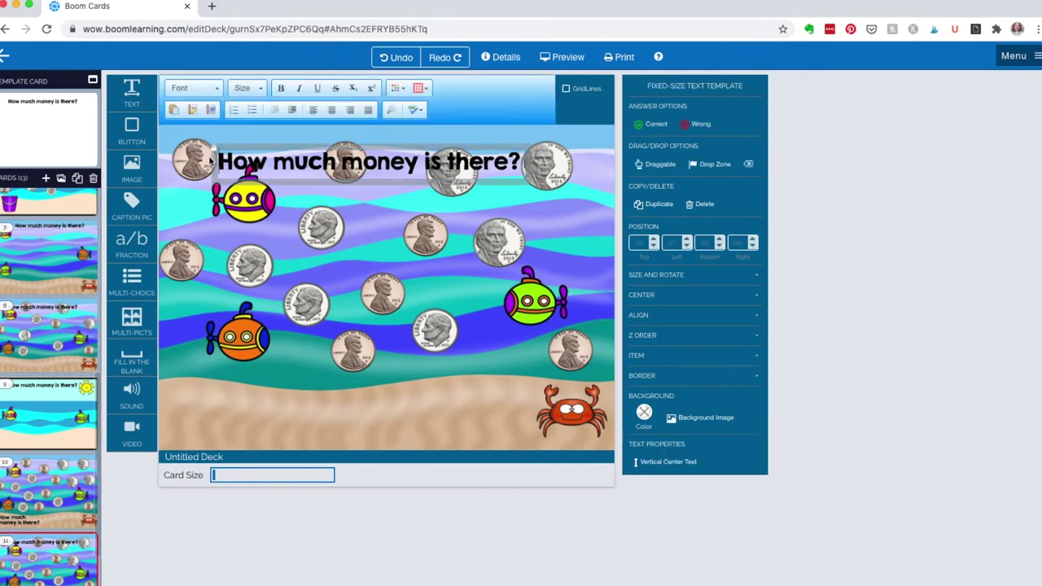
left_click(215, 150)
left_click_drag(407, 150, 373, 382)
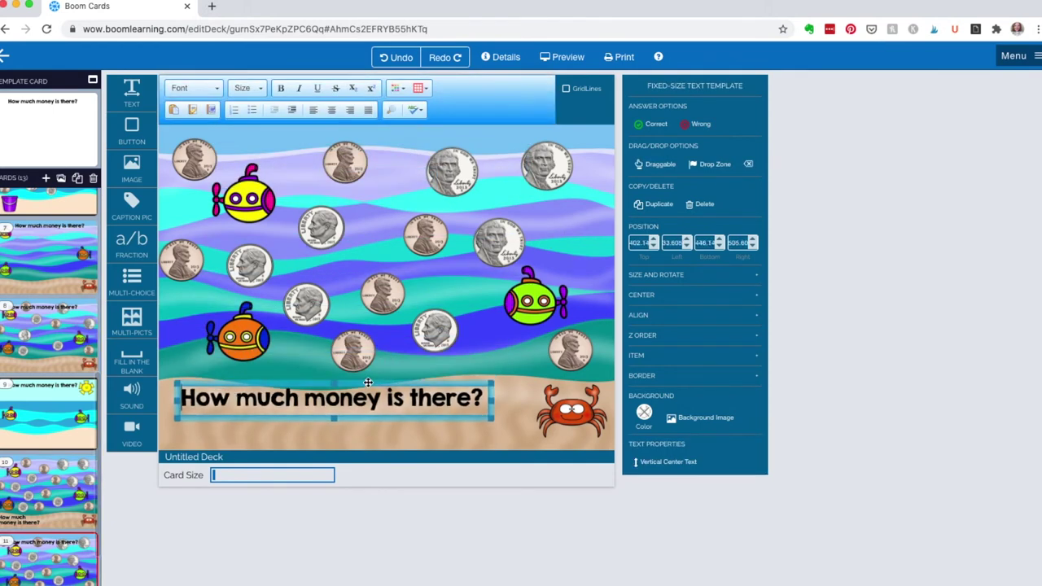
left_click_drag(491, 412, 366, 418)
left_click(367, 432)
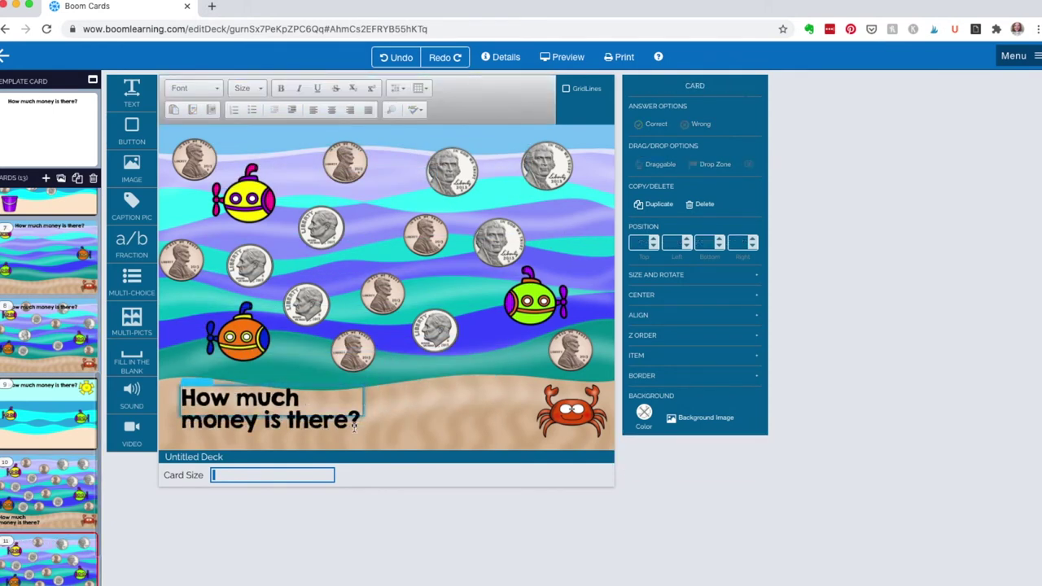
Delete the extra card 12 from the deck with the trash icon and open card 1.
scroll(34, 495, "down", 4)
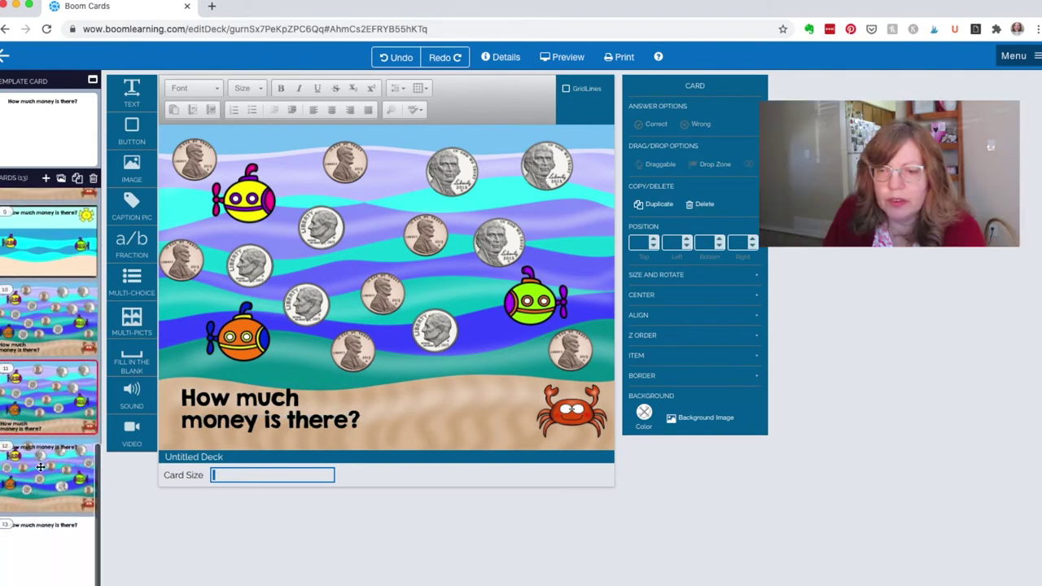
left_click(39, 467)
left_click(212, 157)
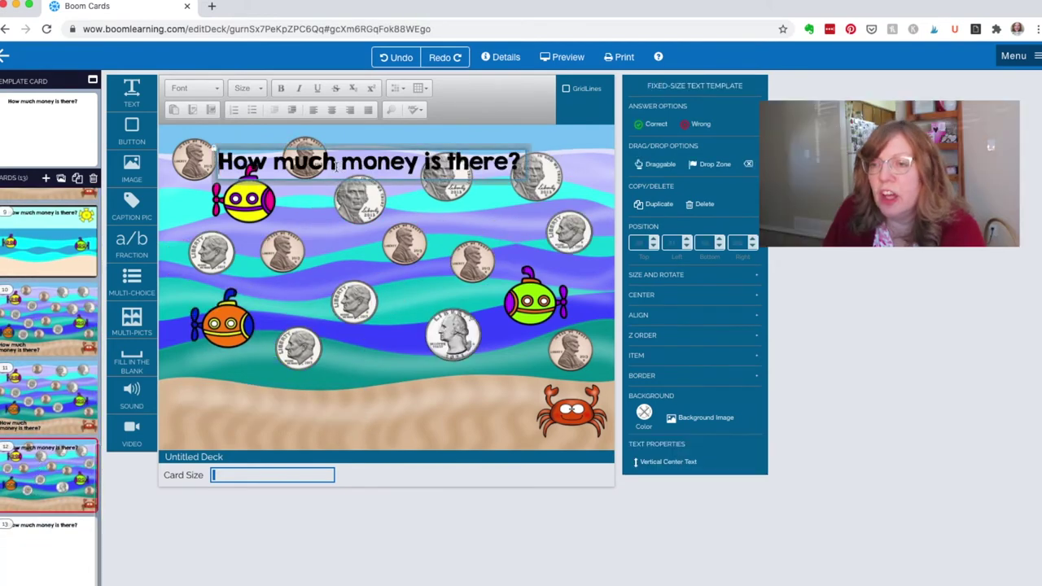
left_click(214, 151)
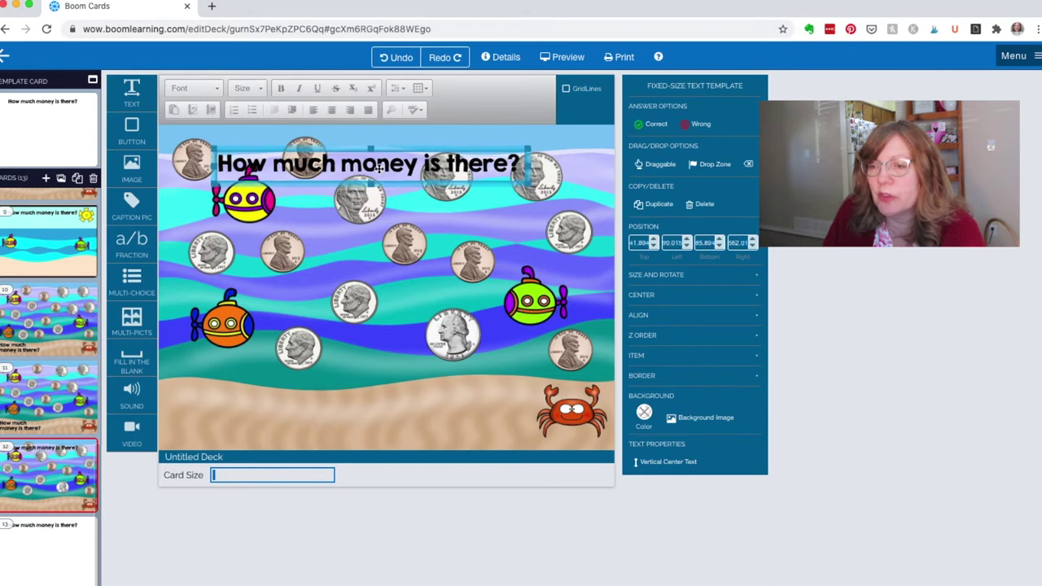
left_click(93, 177)
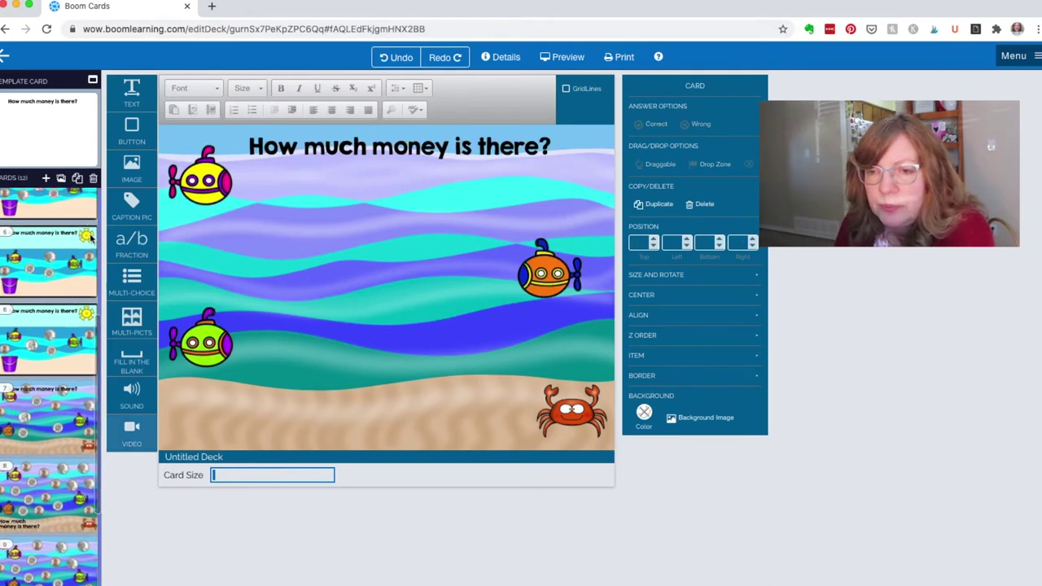
left_click_drag(98, 366, 100, 297)
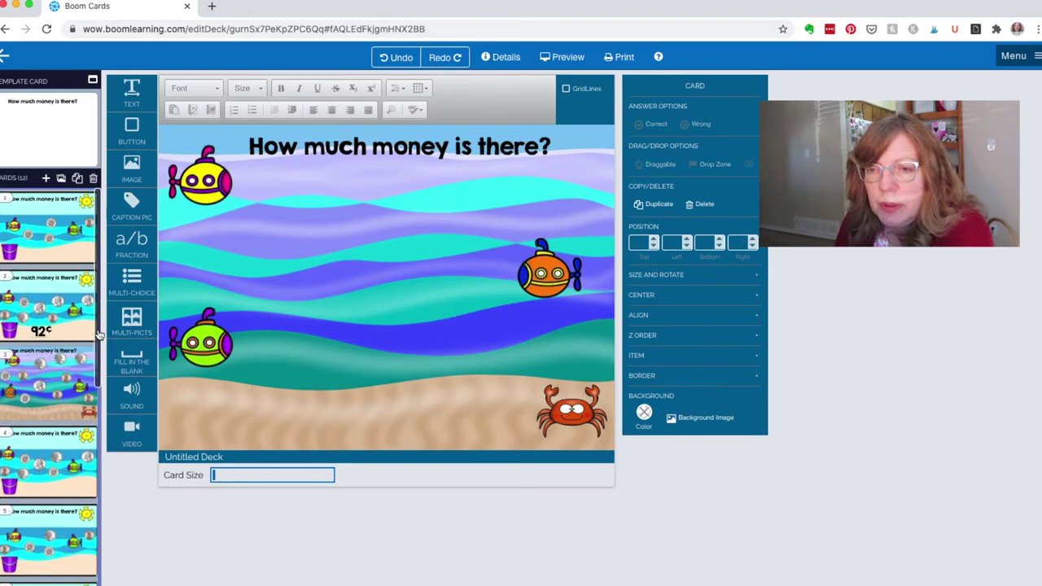
left_click(49, 228)
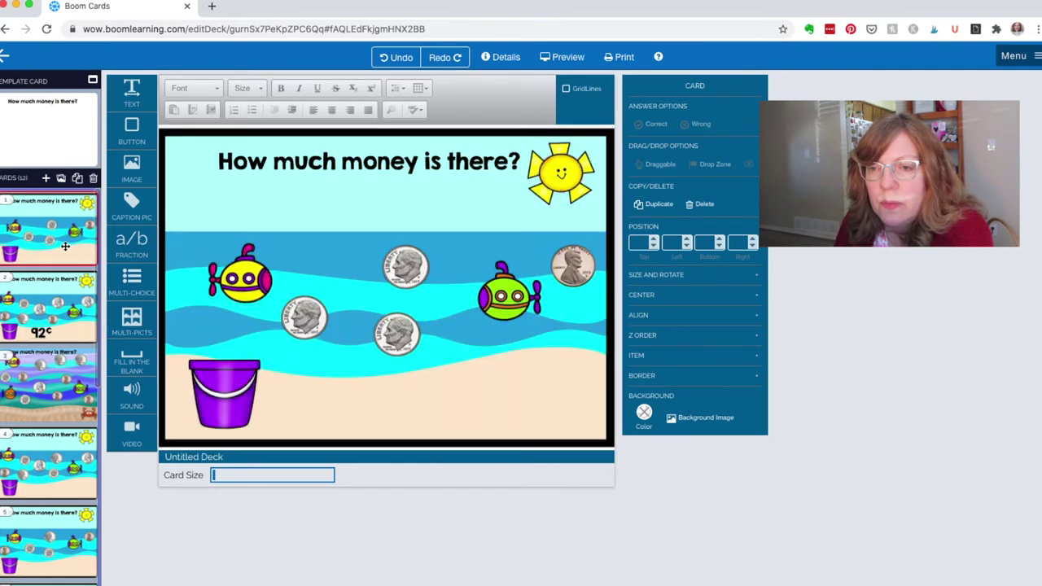
Change card 1's fill-in-the-blank answer from 92 to 31.
double_click(350, 403)
left_click_drag(224, 191, 209, 187)
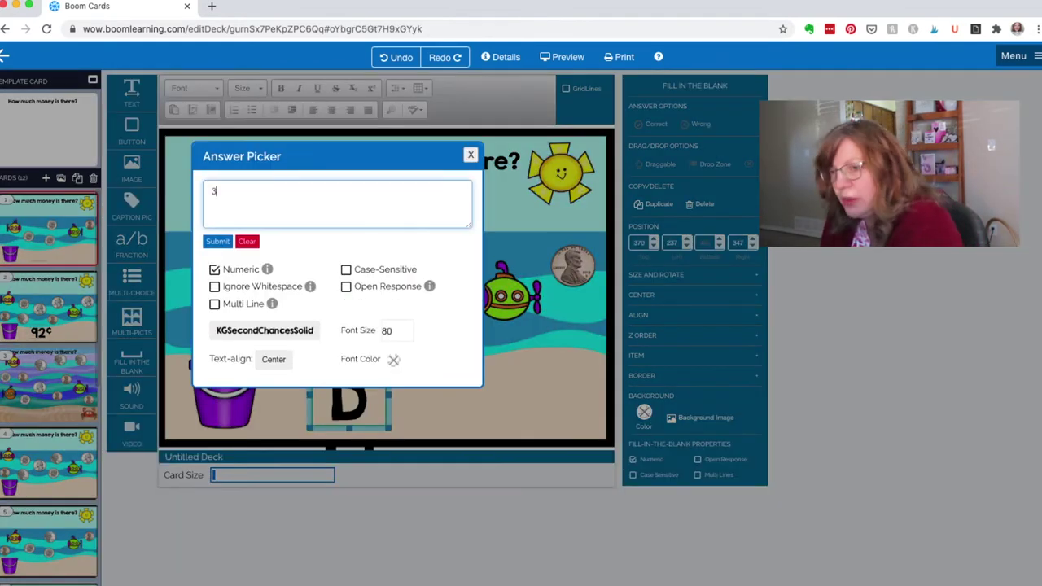
type("31")
left_click(217, 241)
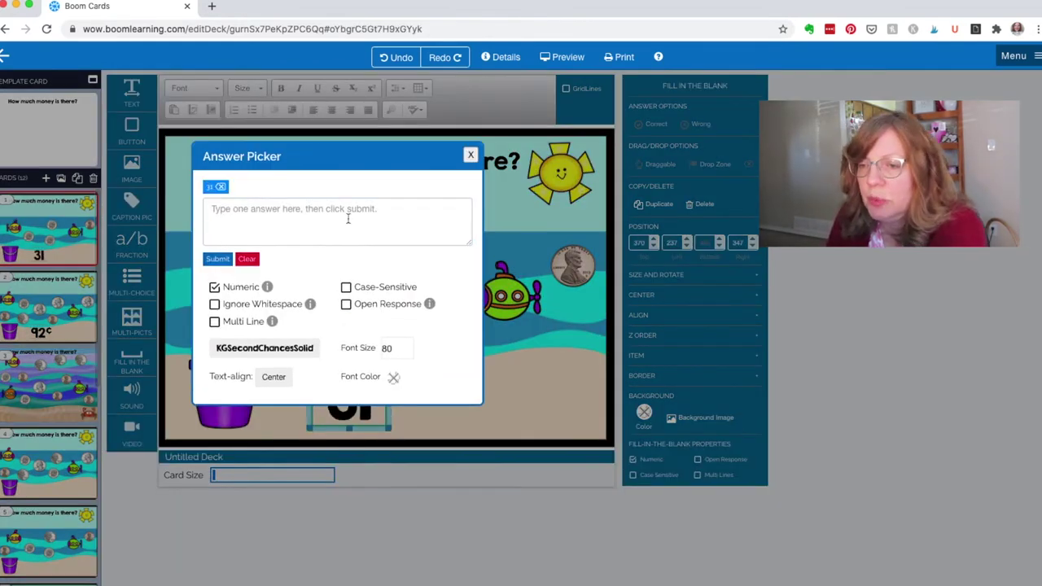
left_click(470, 154)
Add a narrow text box beside the answer containing a ¢ sign.
left_click_drag(131, 92, 400, 373)
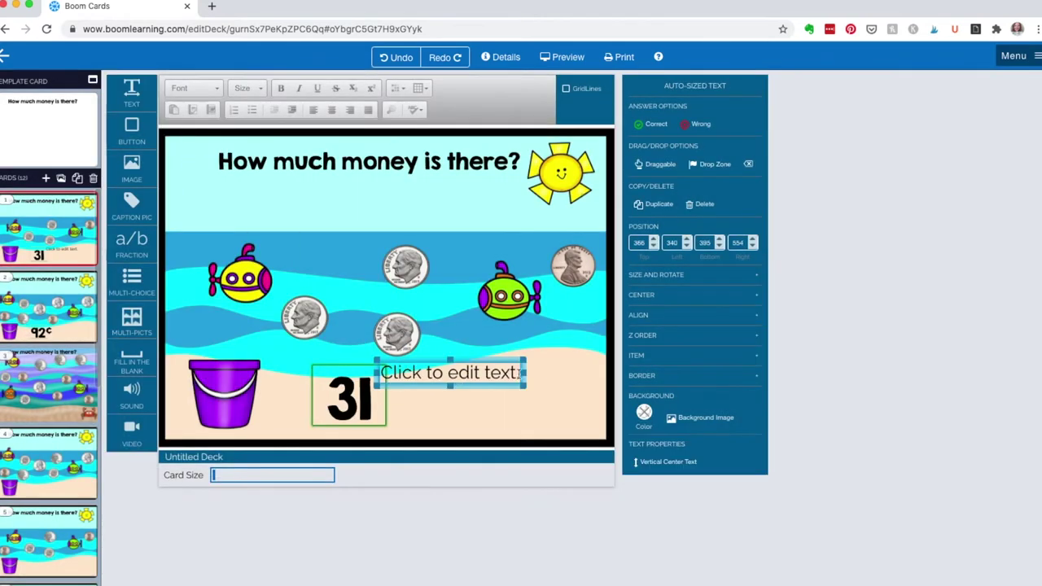
left_click_drag(518, 372, 424, 419)
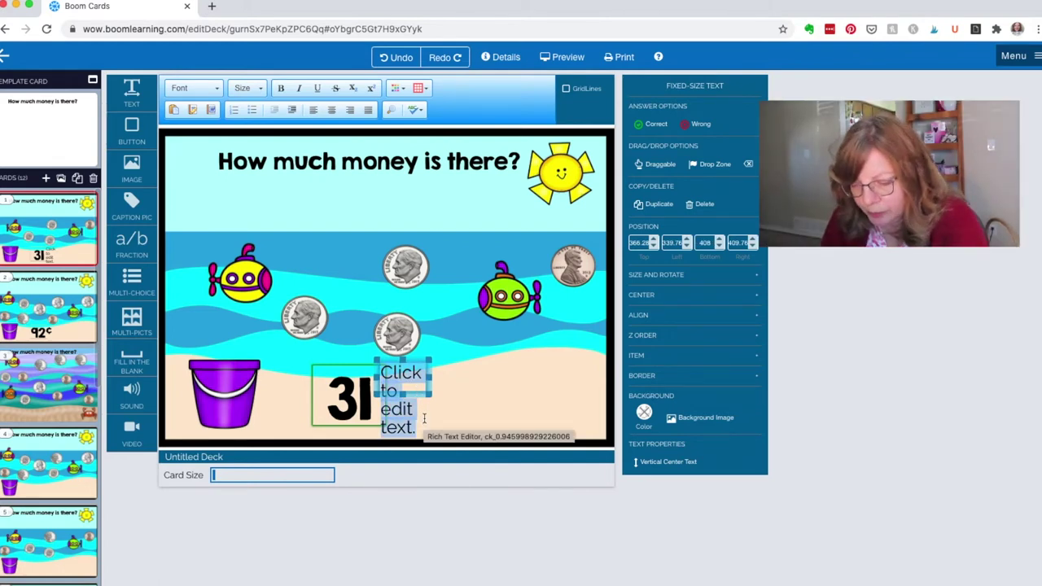
key("BackSpace")
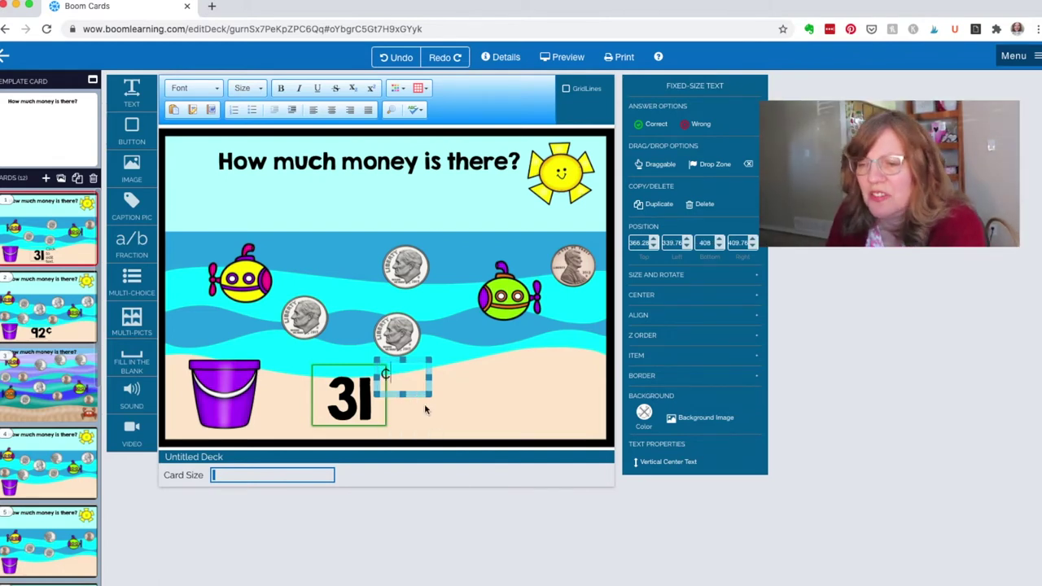
type("¢")
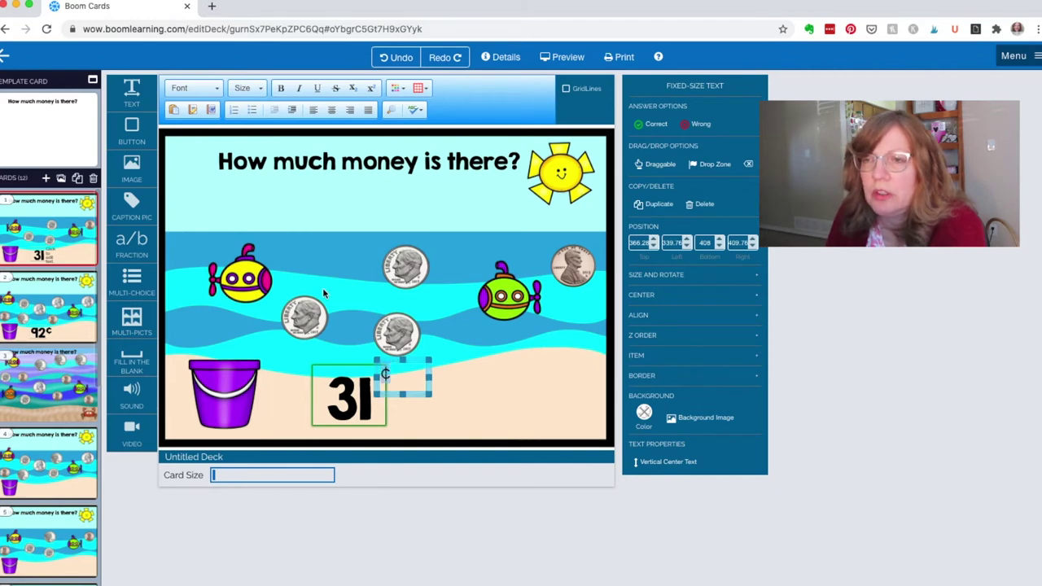
Set the ¢ to KGSecondChancesSolid font at size 72.
left_click(217, 90)
left_click(209, 151)
left_click(245, 88)
left_click_drag(303, 108, 303, 151)
left_click(263, 122)
left_click(244, 88)
left_click(258, 163)
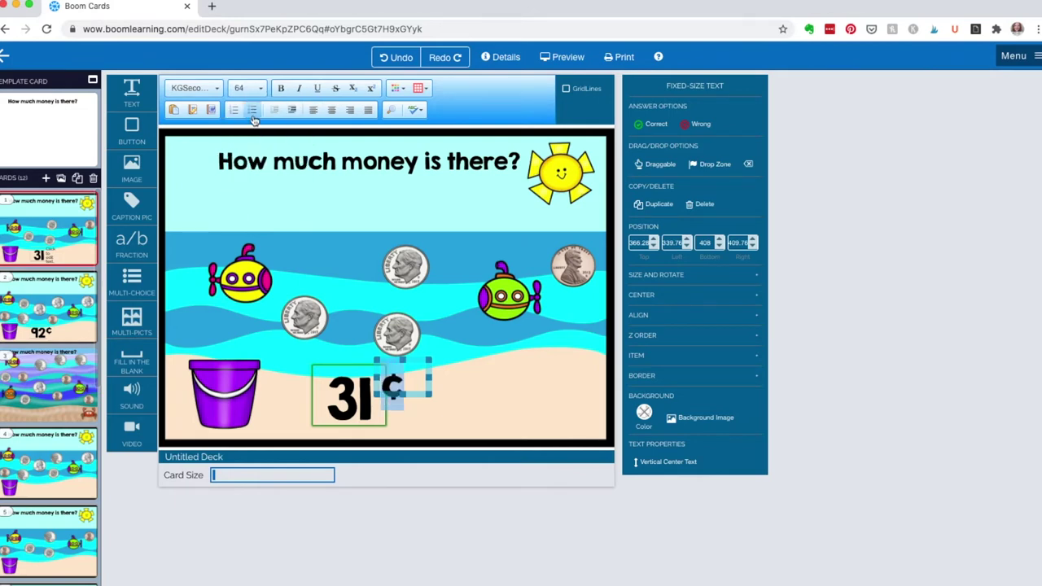
left_click(479, 382)
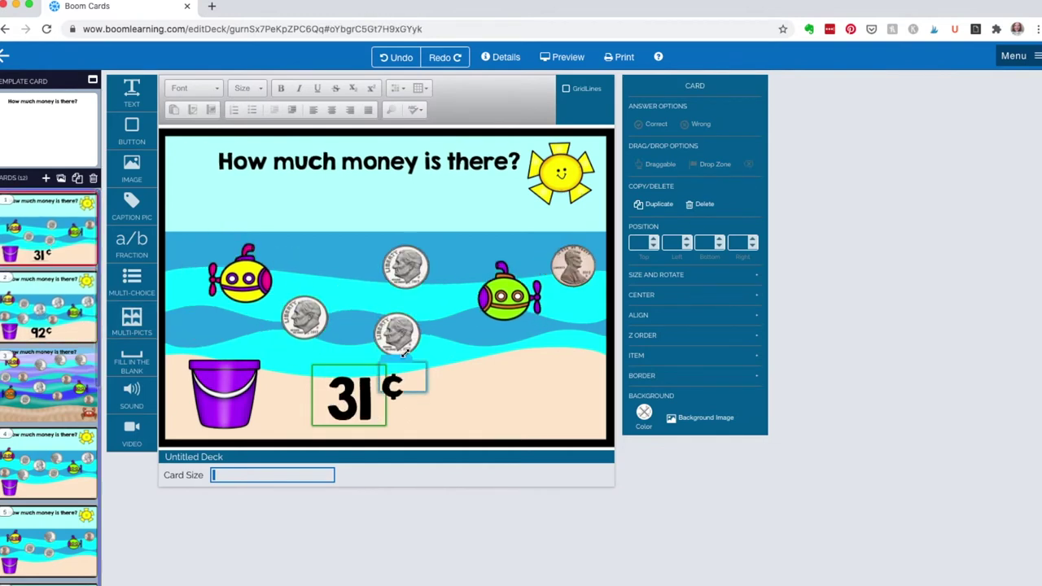
Reselect the ¢ and readjust its text size from the size list.
left_click(390, 394)
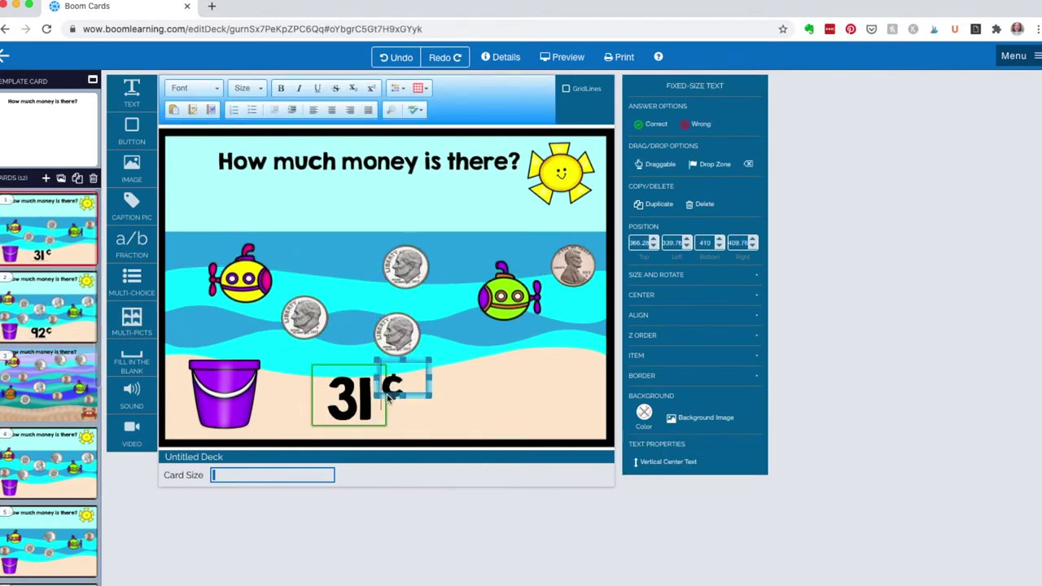
left_click(244, 88)
scroll(260, 147, "down", 5)
left_click(259, 178)
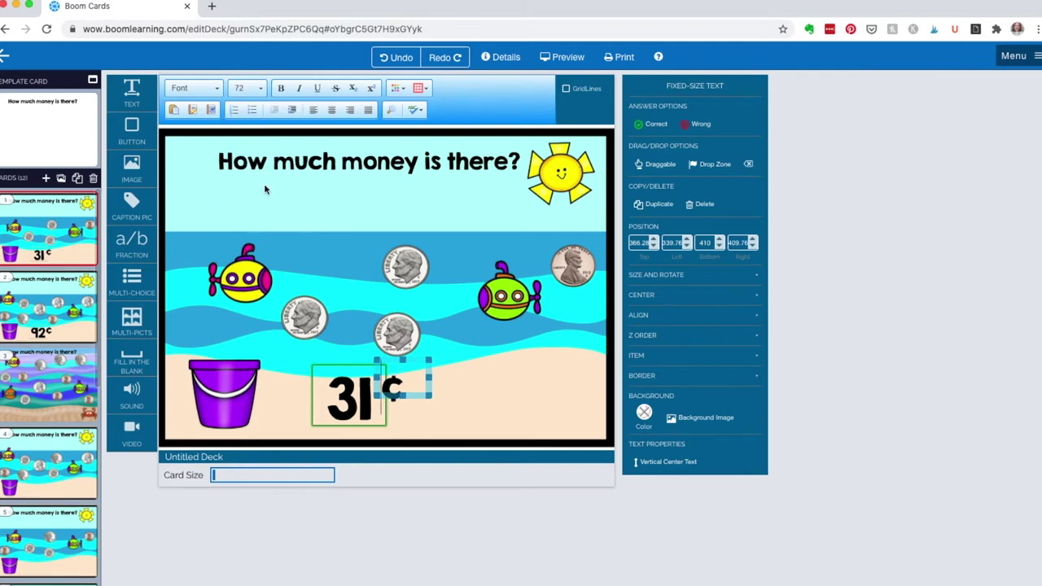
left_click(244, 88)
left_click(258, 194)
left_click(468, 399)
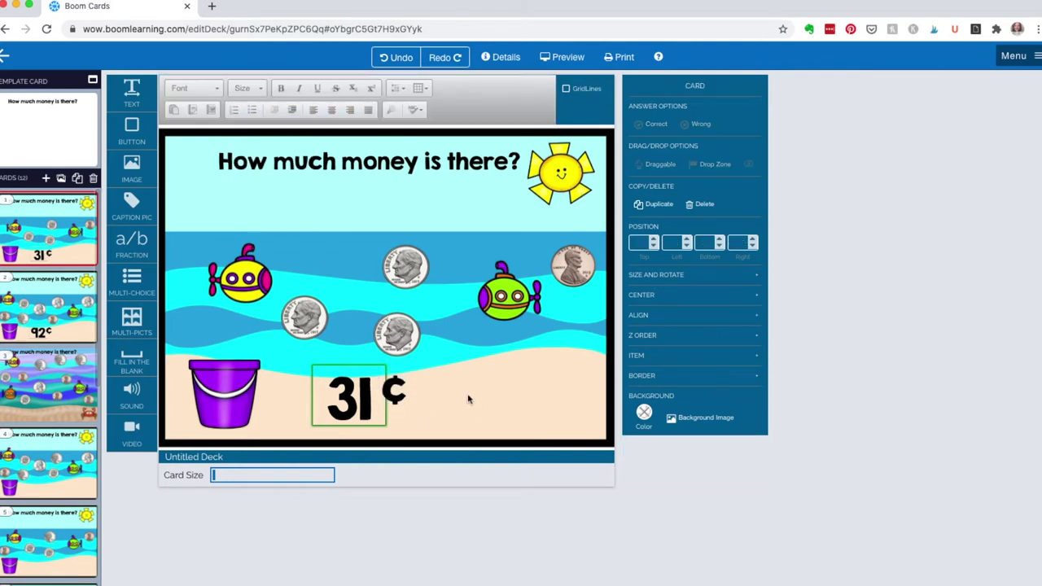
On card 3, add a fill-in-the-blank answer box with 64, accepting numbers only.
left_click(63, 371)
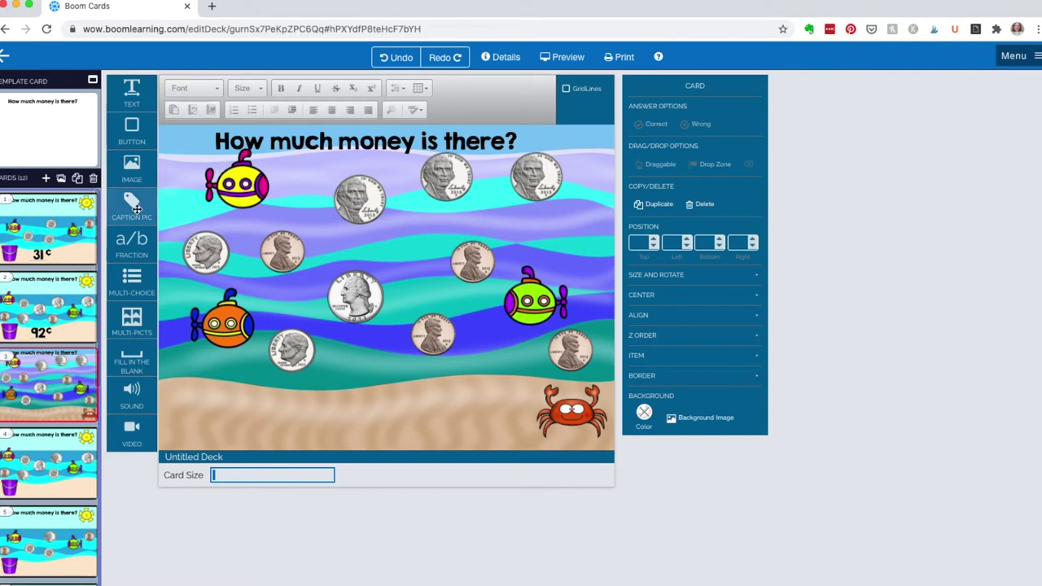
mouse_move(131, 91)
left_mouse_down()
mouse_move(275, 253)
mouse_move(145, 96)
left_mouse_up()
left_click_drag(131, 363, 367, 384)
double_click(361, 388)
type("64")
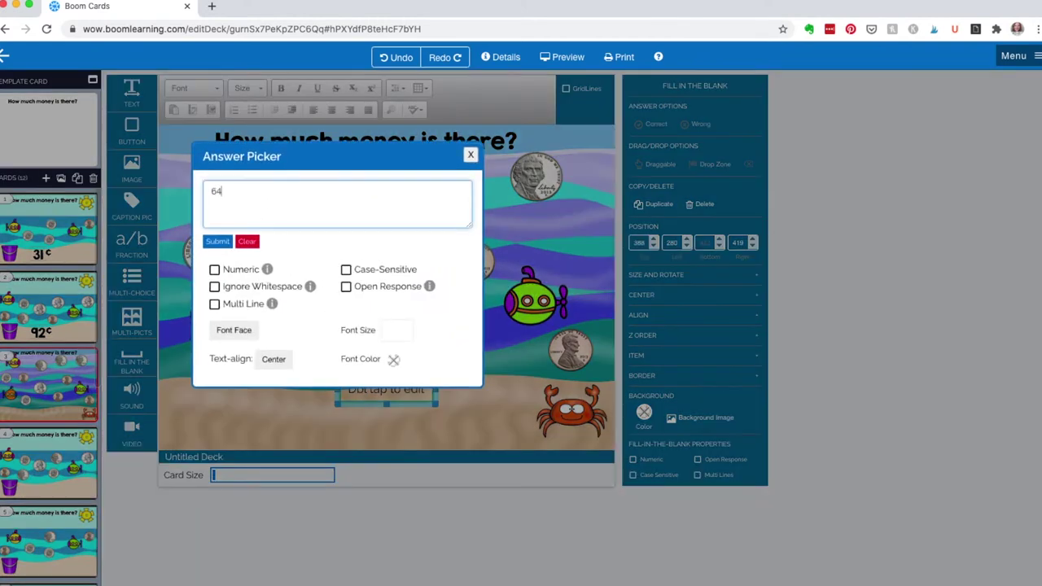
left_click(214, 270)
Set the 64 answer's font to KGSecondChancesSolid.
left_click(234, 335)
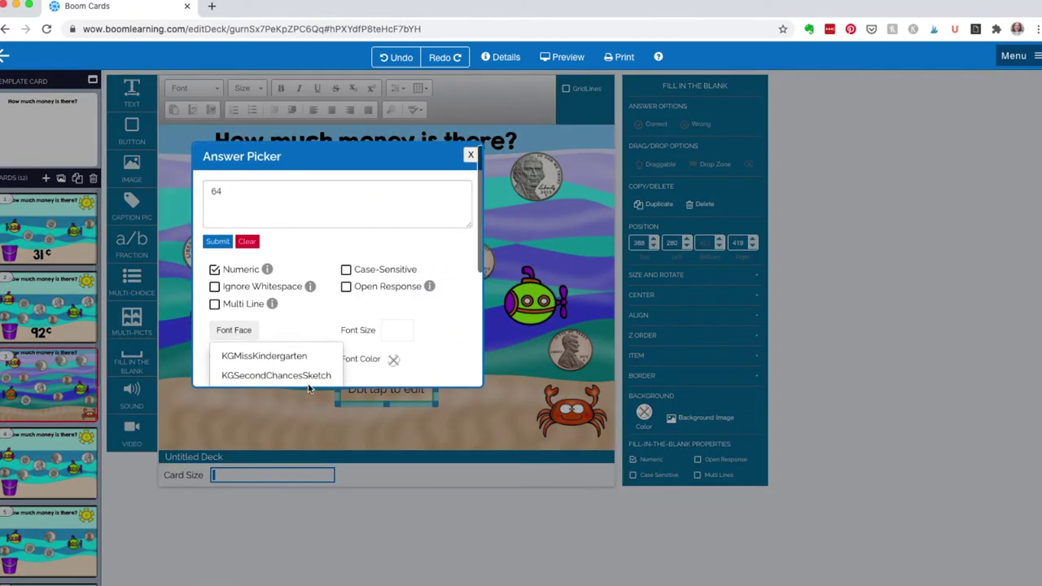
left_click(263, 356)
left_click(285, 333)
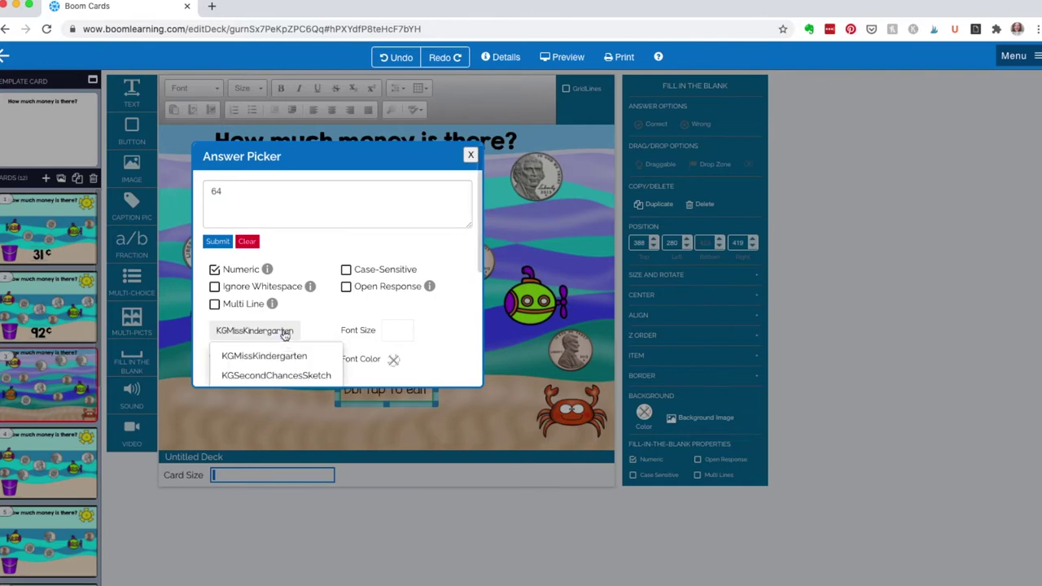
scroll(277, 372, "down", 3)
scroll(276, 342, "up", 1)
left_click(273, 191)
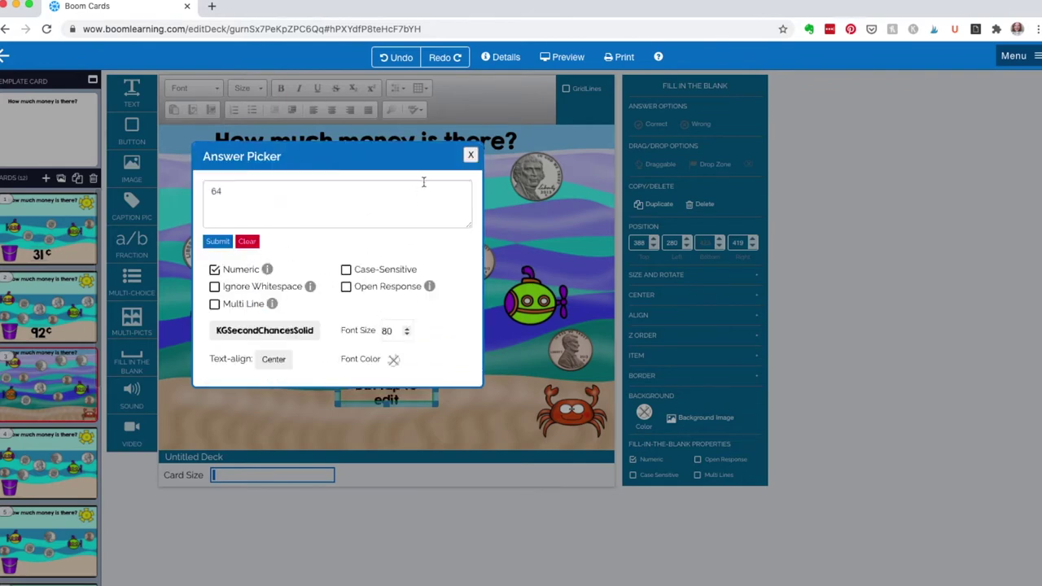
Keep and submit 64 as the correct answer, then narrow the answer box slightly.
left_click(470, 154)
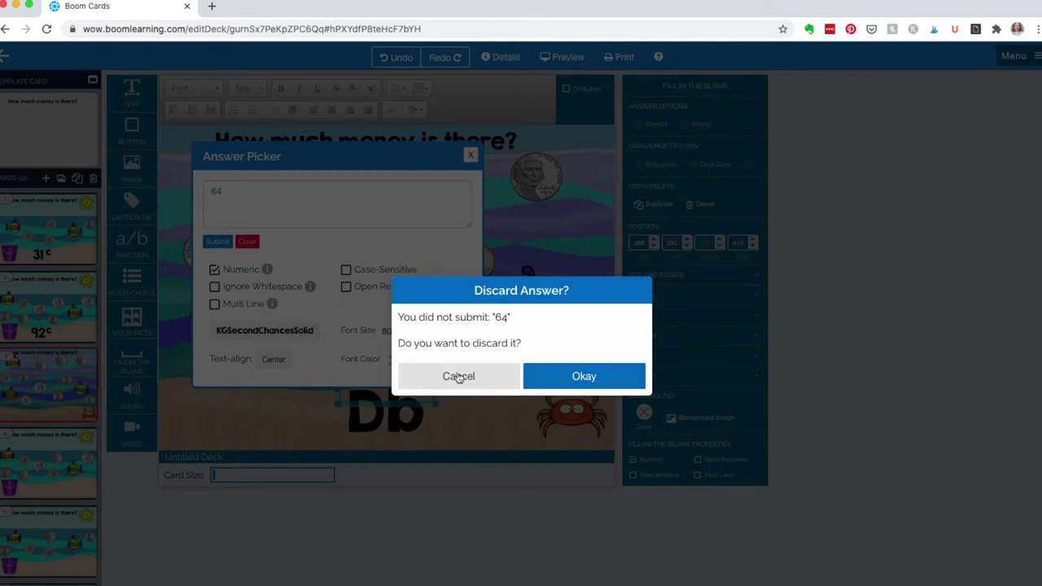
left_click(459, 377)
left_click(217, 241)
left_click(472, 159)
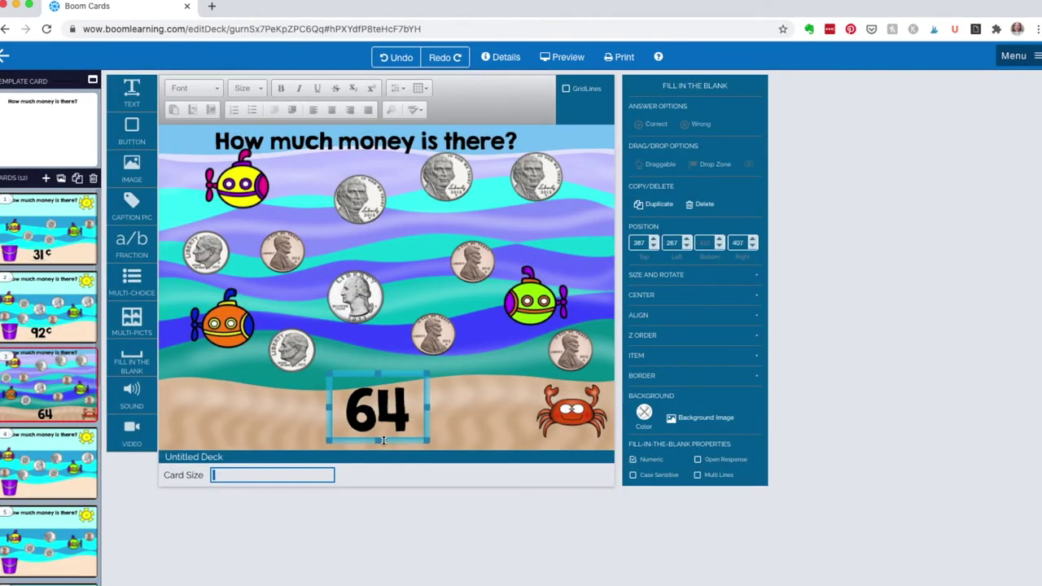
left_click_drag(425, 407, 419, 407)
Add a text box beside the 64 with a ¢ in KGSecondChances, 72 point.
left_click_drag(131, 89, 500, 400)
type("¢")
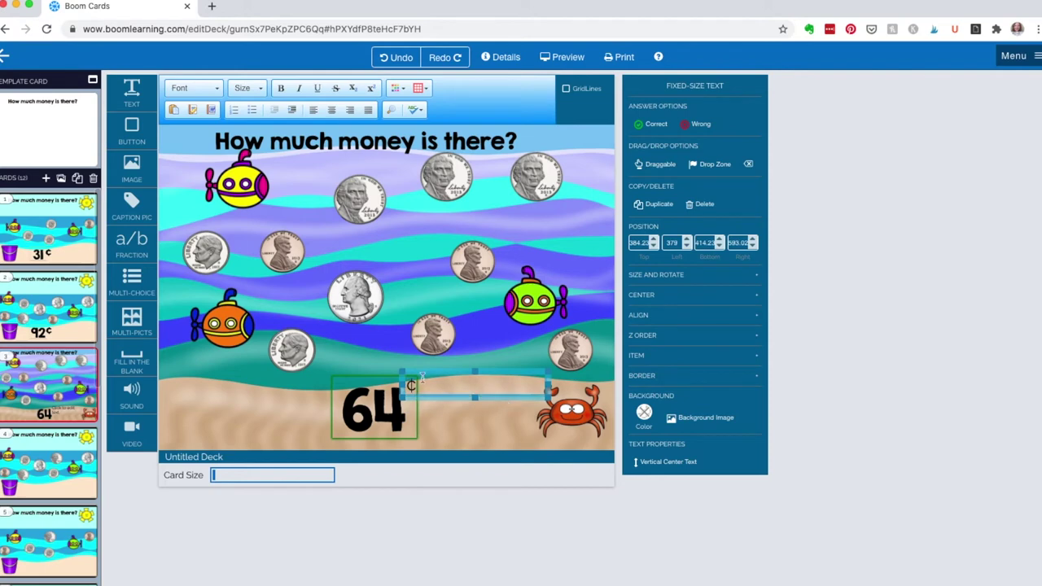
left_click(194, 88)
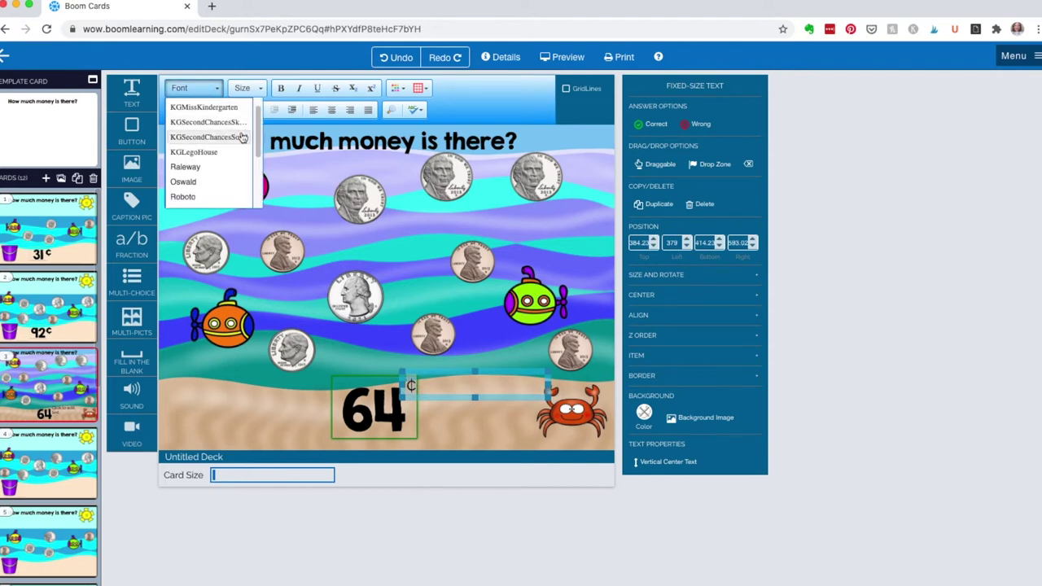
left_click(236, 135)
left_click(248, 88)
left_click_drag(301, 108, 305, 155)
left_click(259, 145)
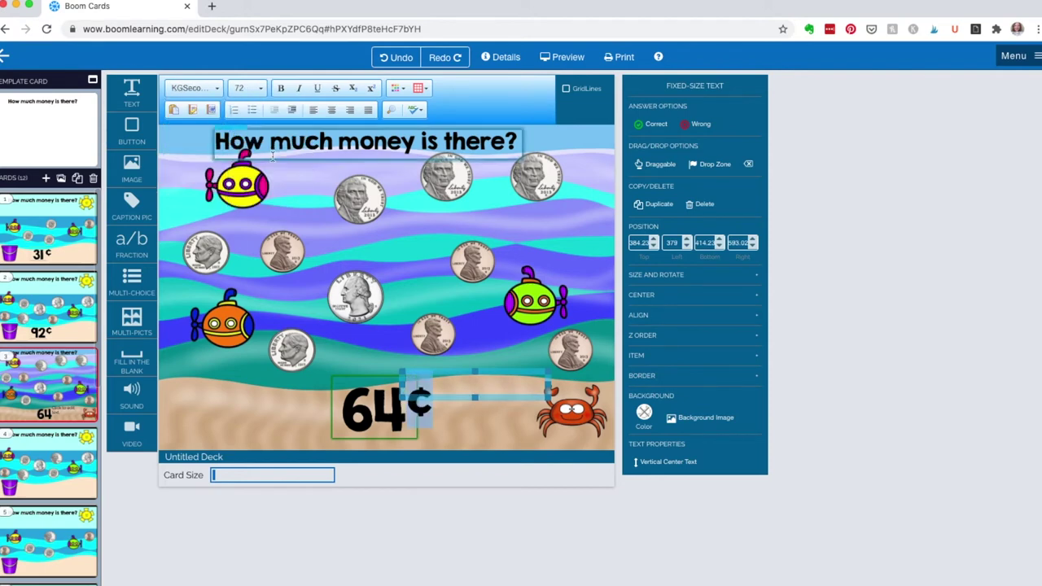
Narrow the ¢ box to fit and open card 4.
left_click_drag(551, 389, 441, 397)
left_click(476, 401)
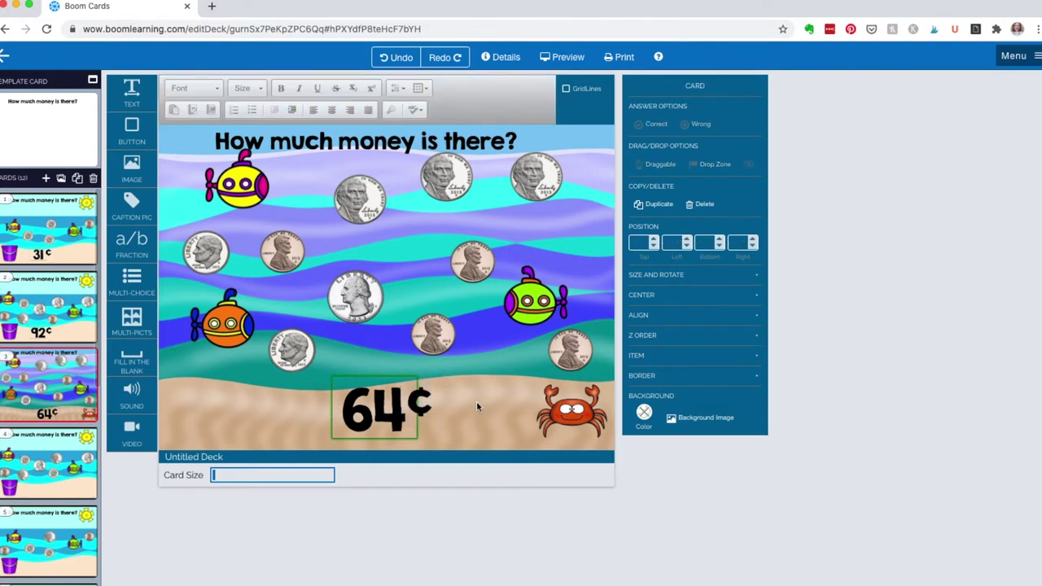
left_click(57, 459)
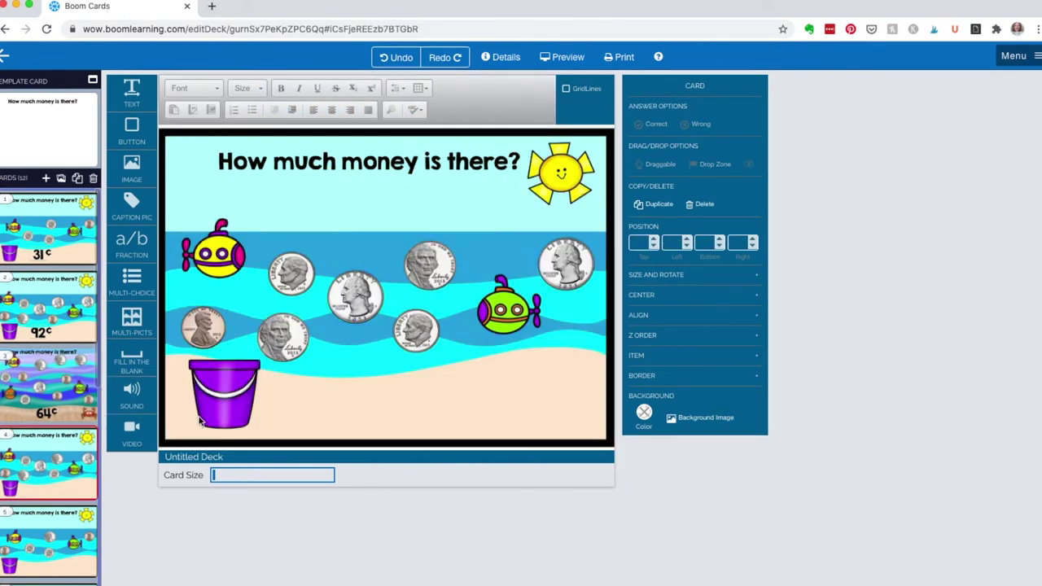
Preview the 31¢ card 1 as a student sees it, then return to the editor.
left_click(48, 258)
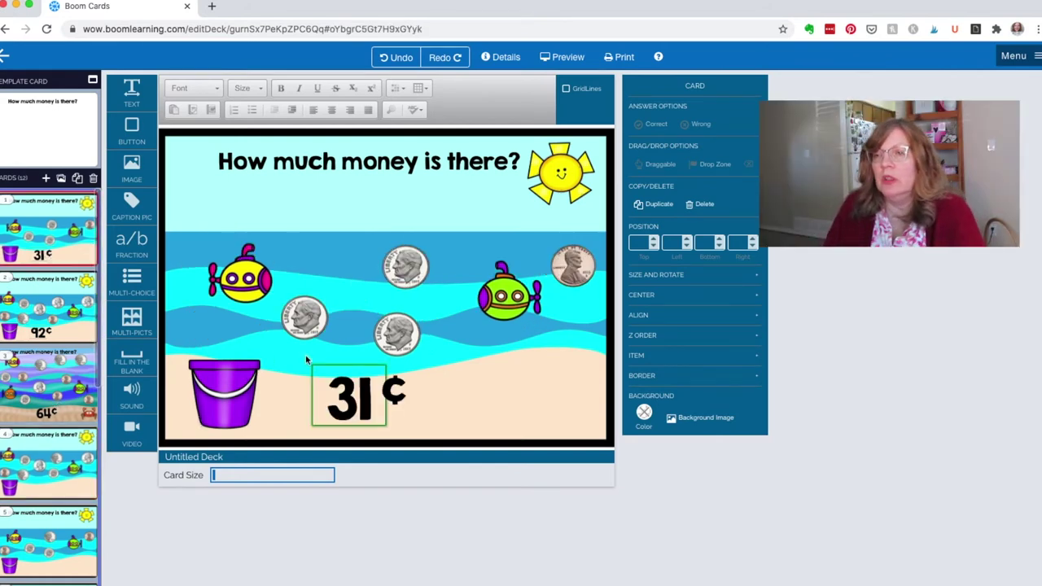
left_click(566, 57)
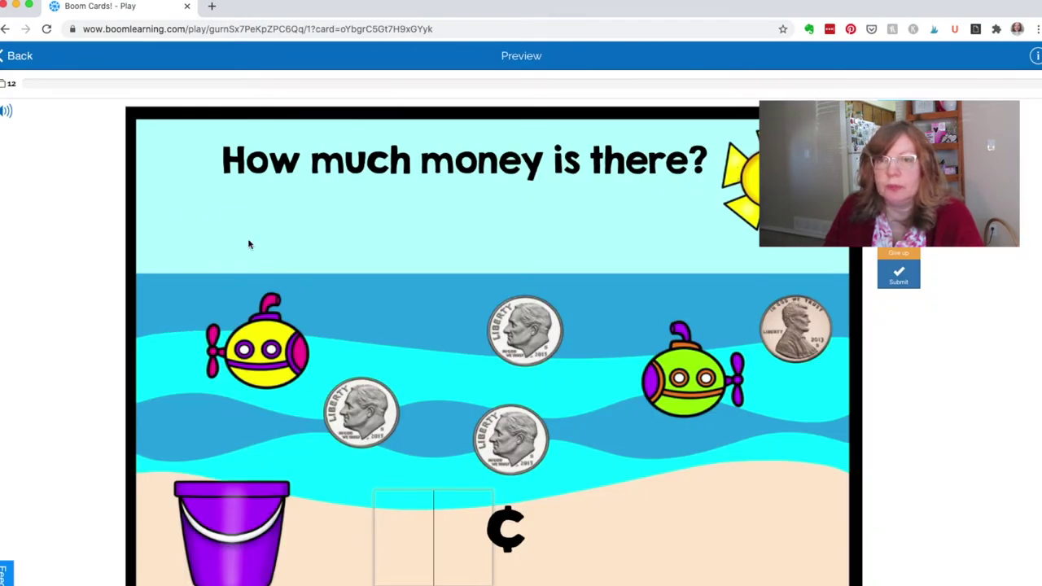
left_click(16, 56)
Give card 1's 31¢ answer box a #6fa8dc blue border.
left_click(356, 376)
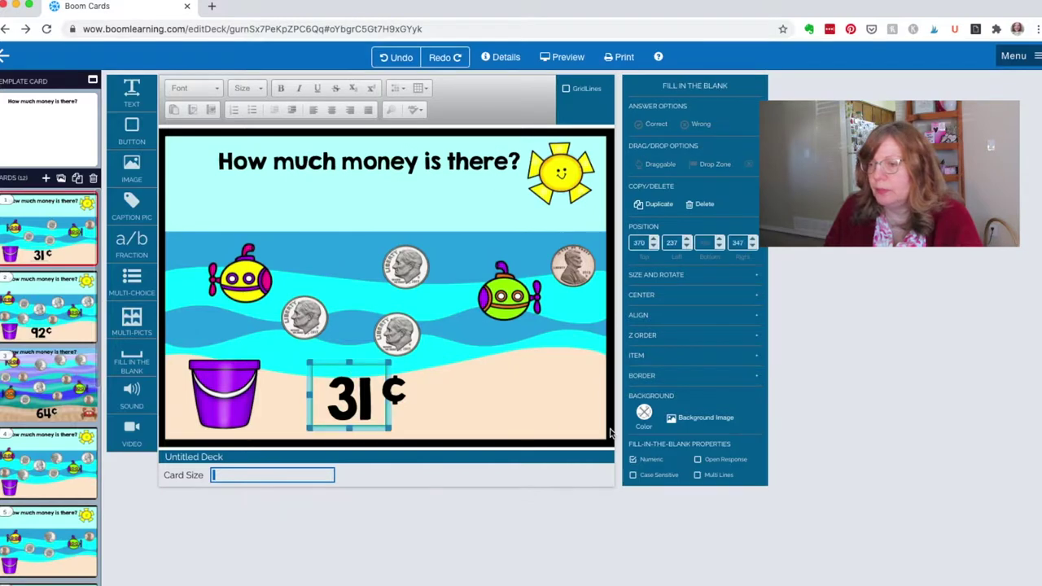
left_click(642, 376)
left_click(644, 398)
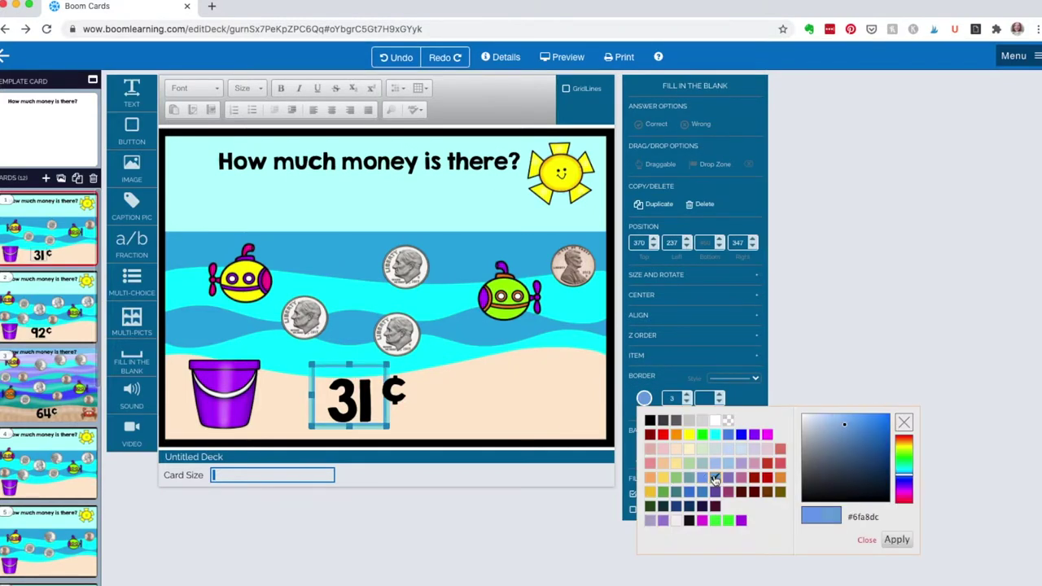
left_click(889, 544)
left_click(484, 401)
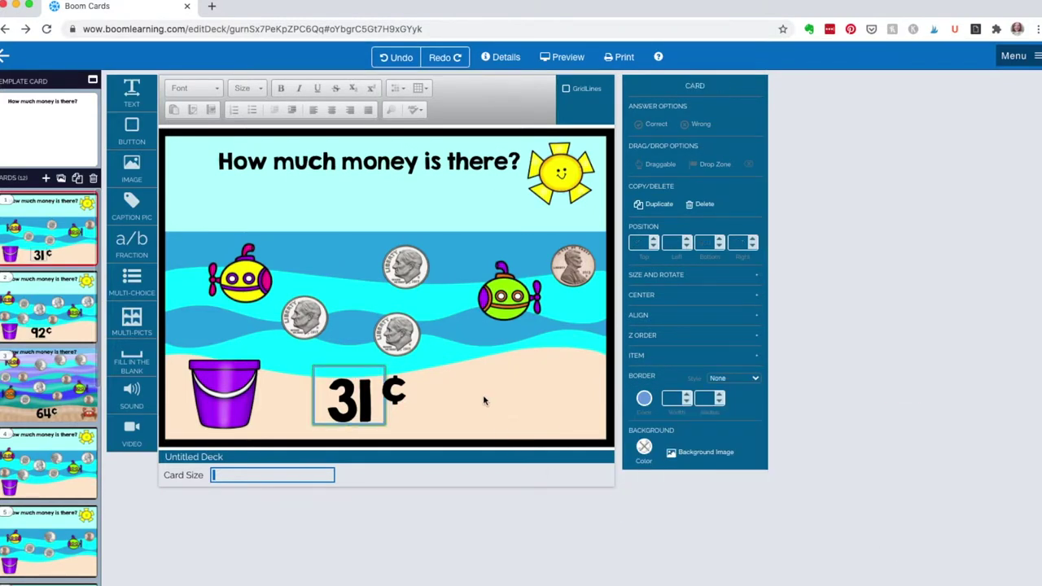
left_click(347, 369)
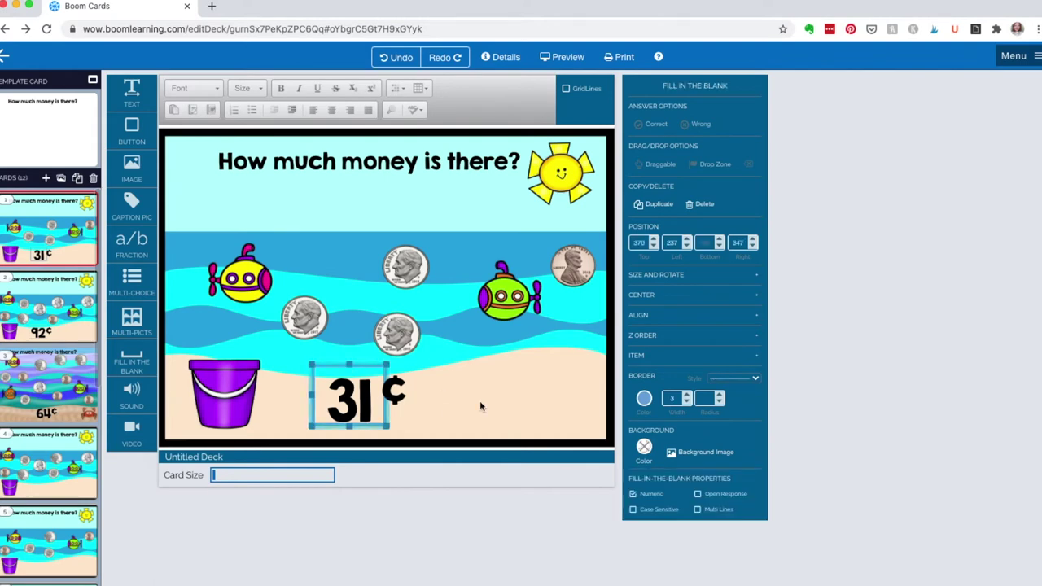
Preview the card to check the new border, exit the preview, and open card 2.
left_click(547, 57)
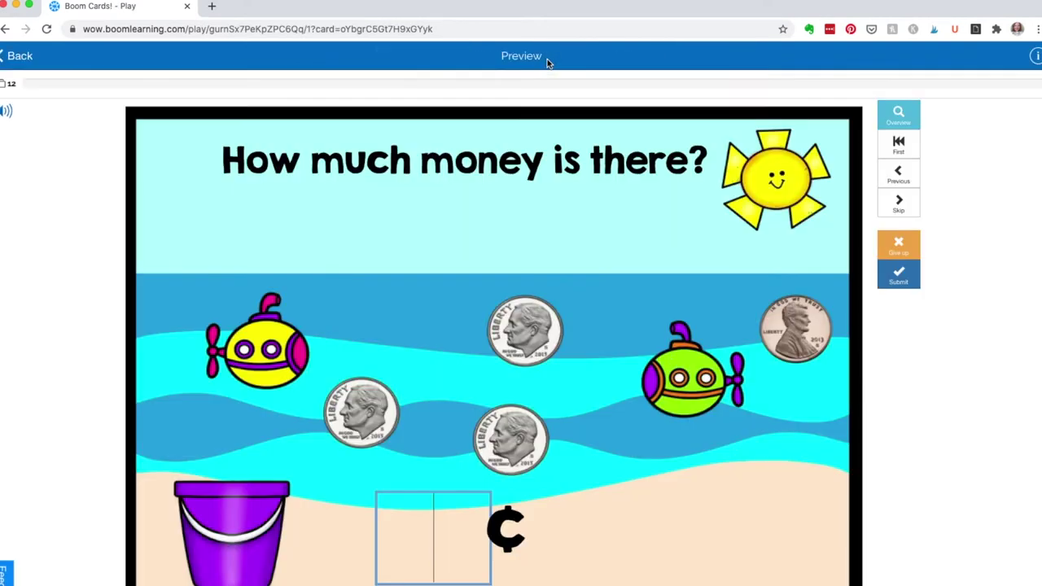
left_click(19, 57)
left_click(220, 209)
left_click(24, 65)
left_click(537, 348)
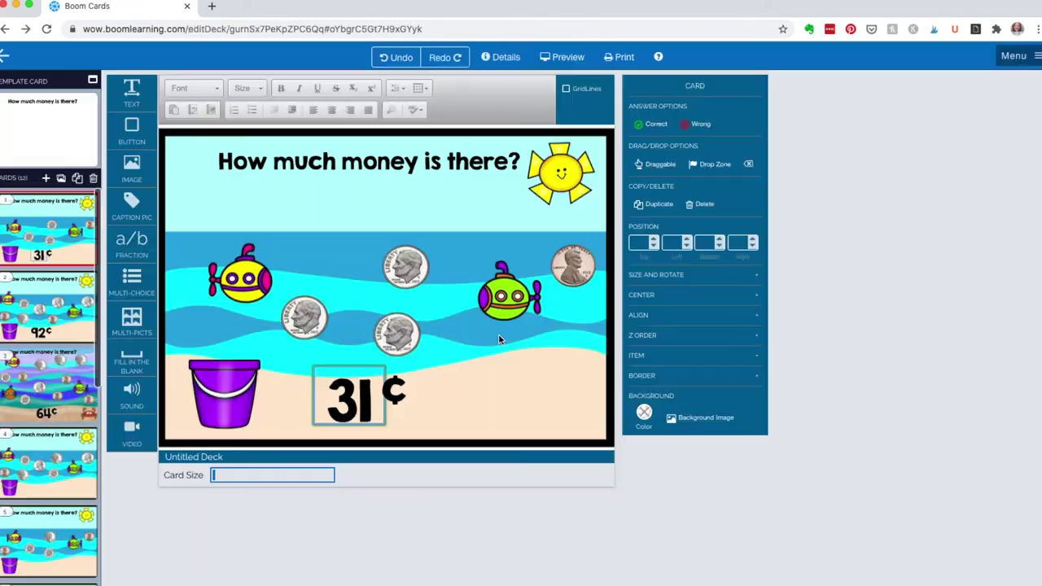
left_click(57, 319)
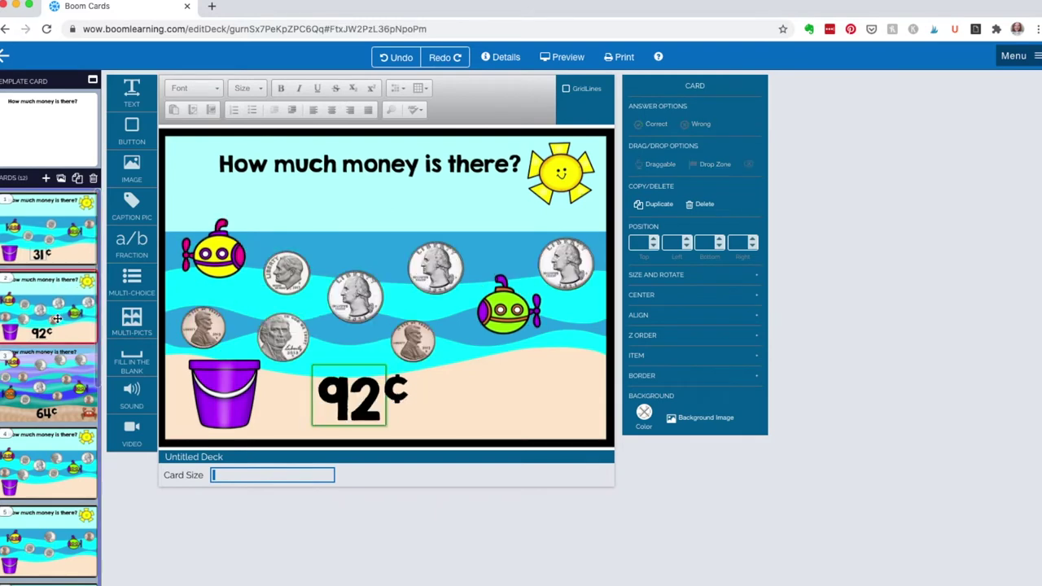
Give card 2's 92¢ answer box a blue border.
left_click(350, 368)
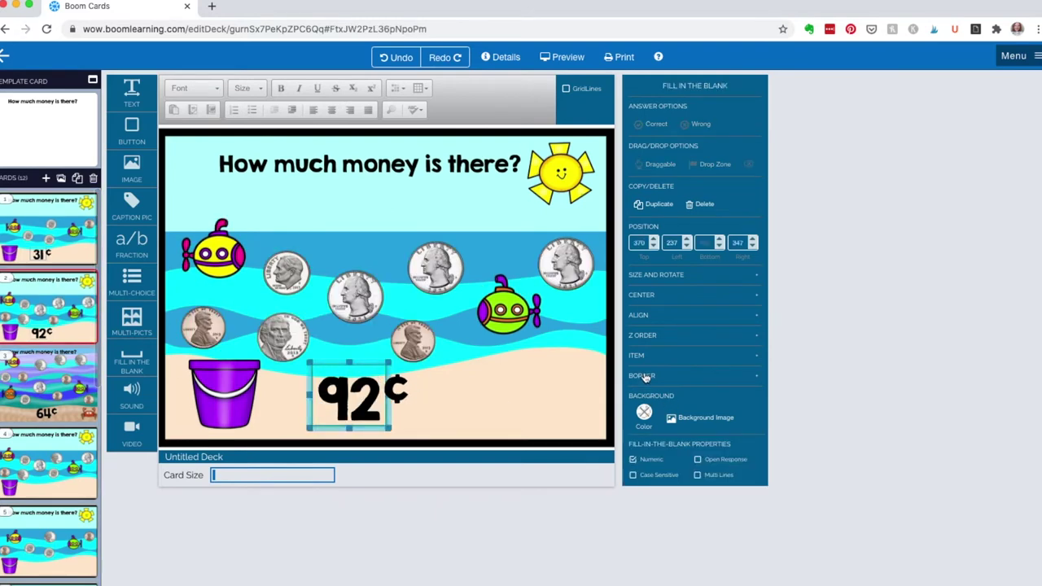
left_click(645, 376)
left_click(644, 398)
left_click(717, 483)
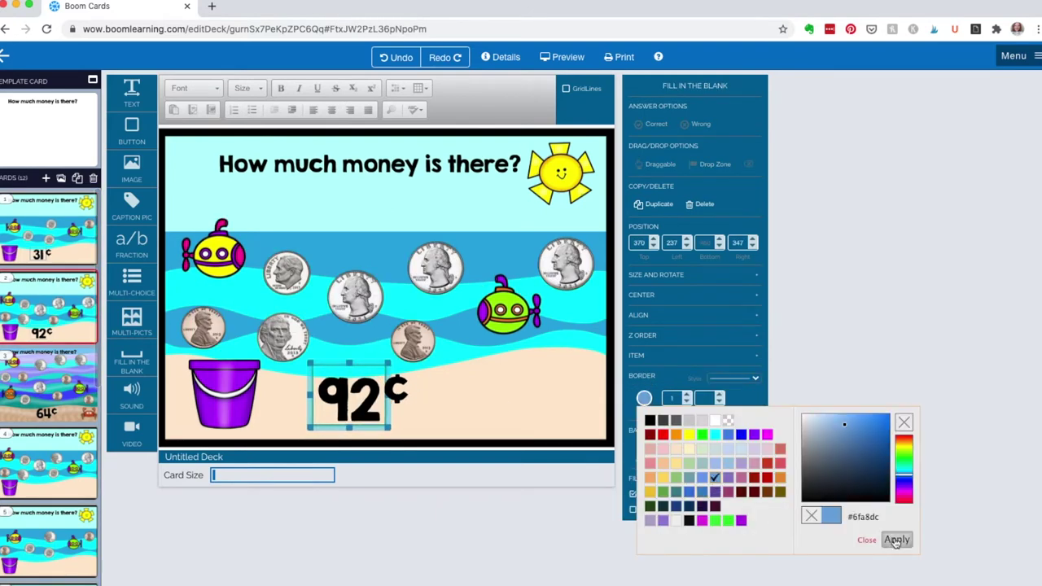
left_click(897, 540)
Give card 3's 64¢ answer box a blue border with width 3.
left_click(71, 357)
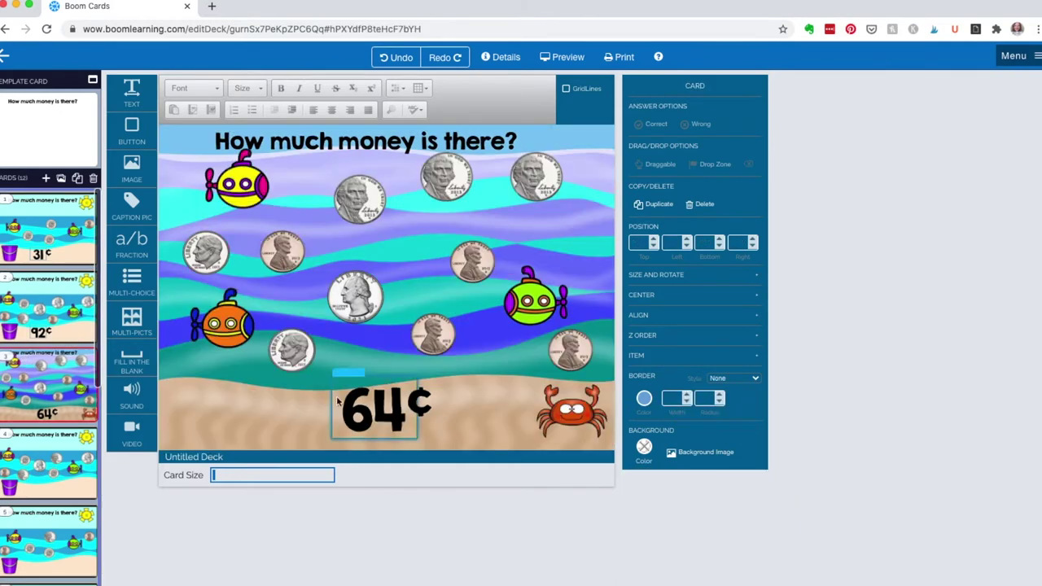
left_click(371, 403)
left_click(644, 398)
left_click(716, 479)
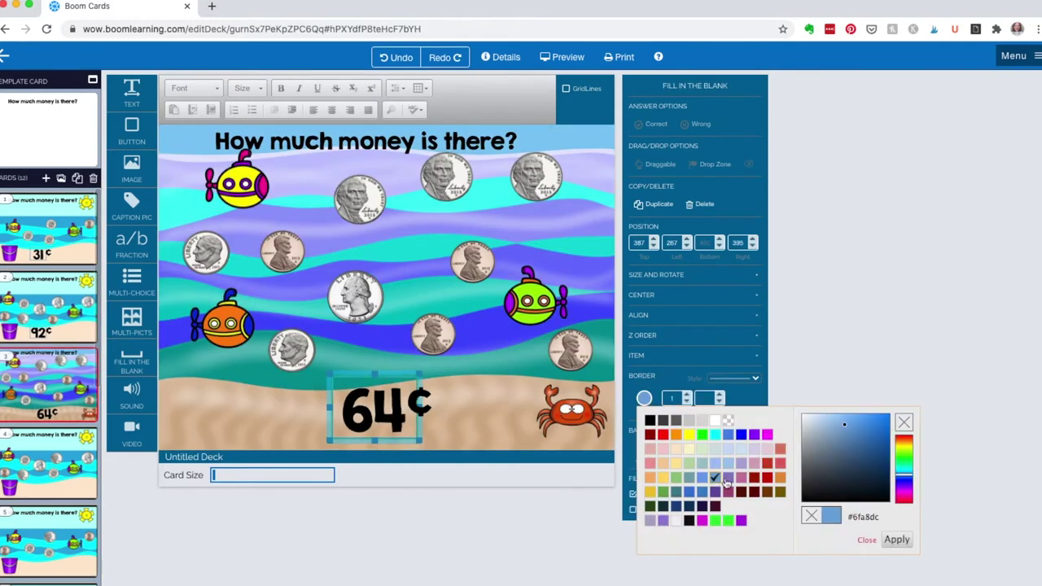
left_click(897, 540)
left_click(680, 399)
type("3")
On card 4, set the blank's accepted answer to 81, numbers only.
left_click(49, 464)
left_click(356, 396)
double_click(356, 395)
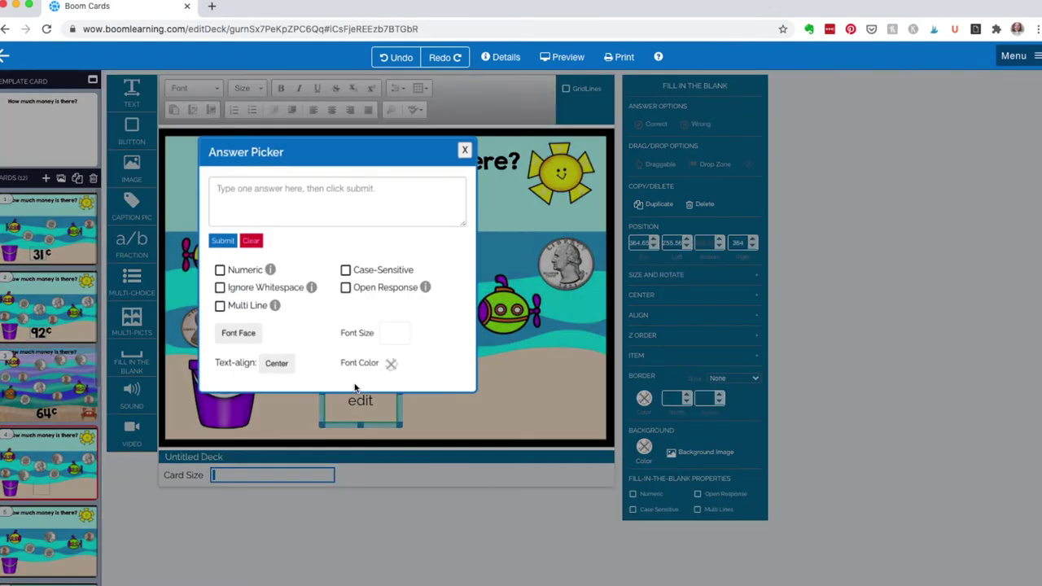
left_click(470, 154)
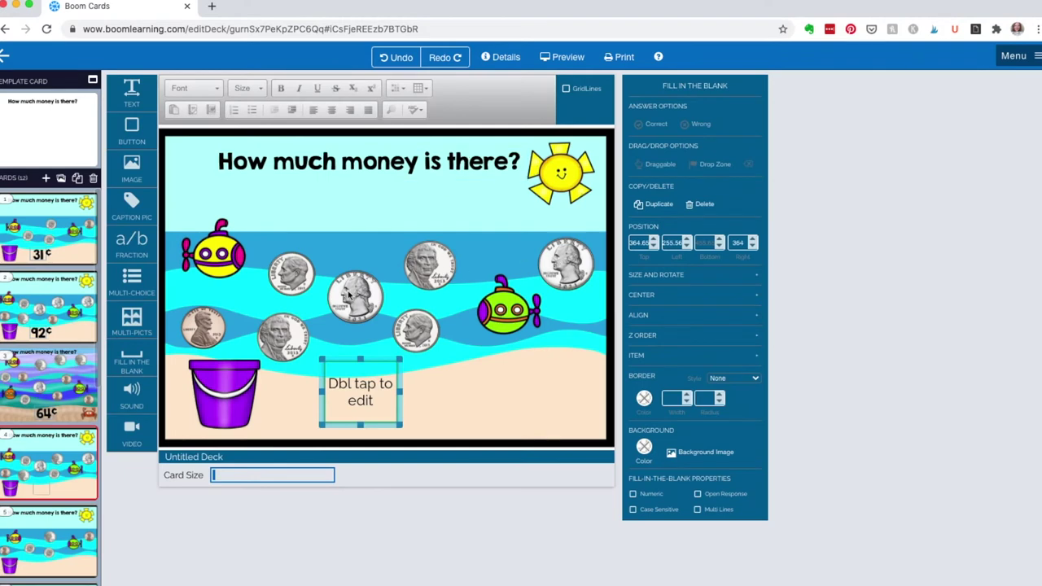
double_click(366, 395)
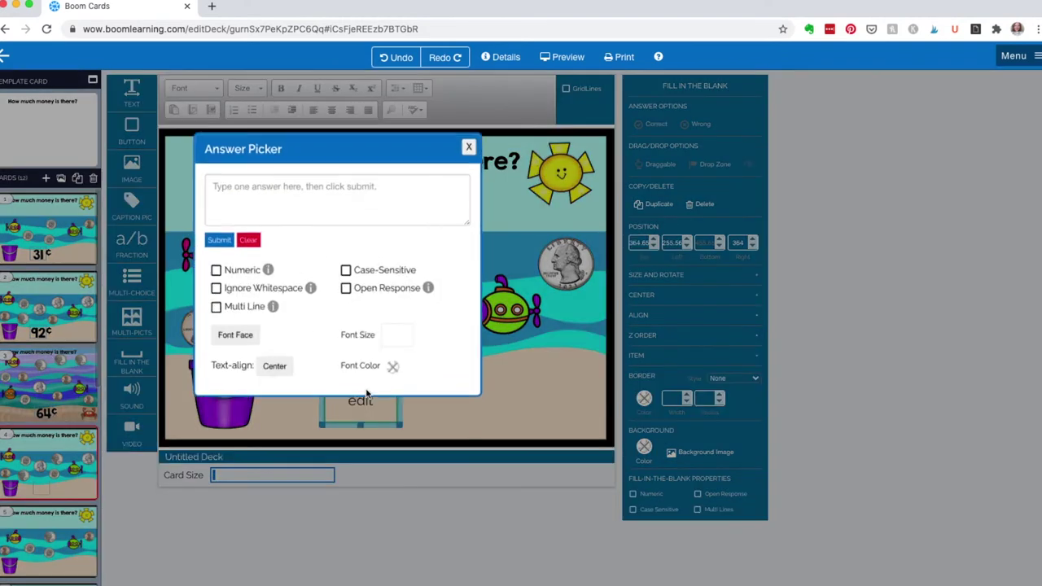
type("81")
left_click(214, 270)
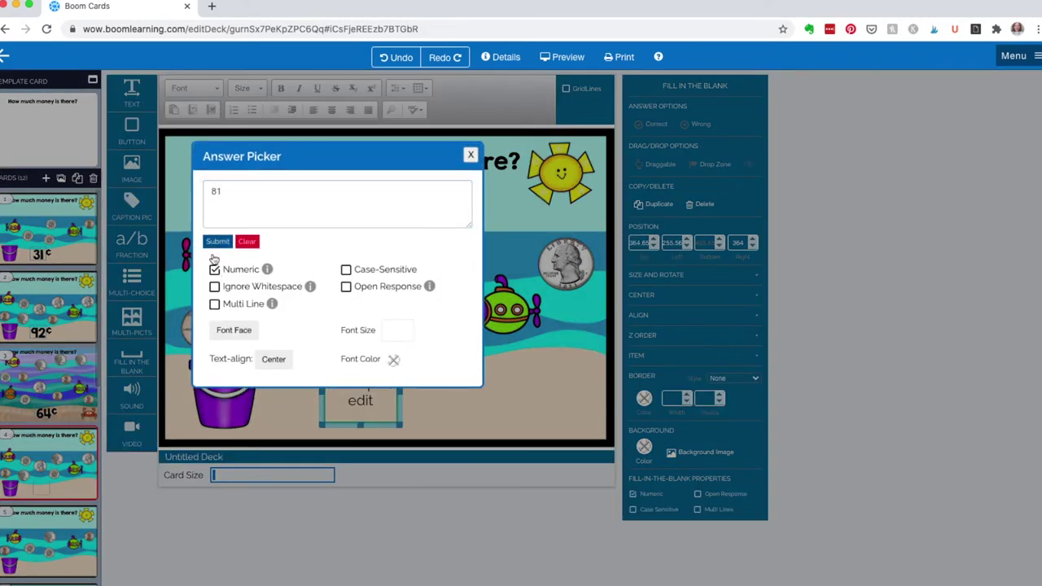
left_click(214, 242)
Set the 81 answer's font to KGSecondChancesSolid and edit its font size.
left_click(234, 348)
left_click(273, 373)
left_click(396, 351)
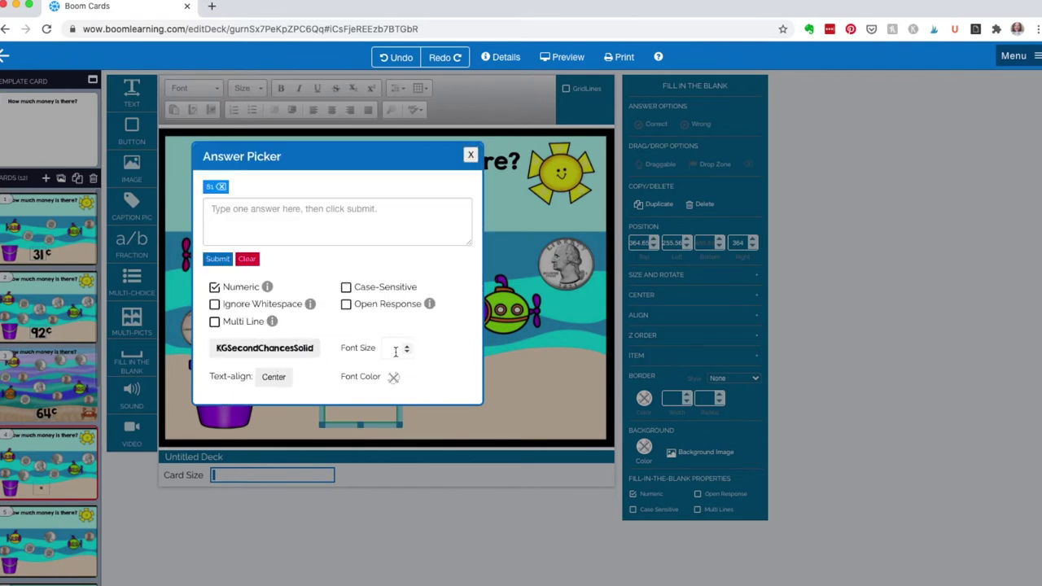
left_click(471, 154)
Add a text box beside the 81 with a ¢ in KGSecondChances, 72 point.
left_click_drag(119, 97, 533, 371)
left_click(389, 368)
left_click(217, 87)
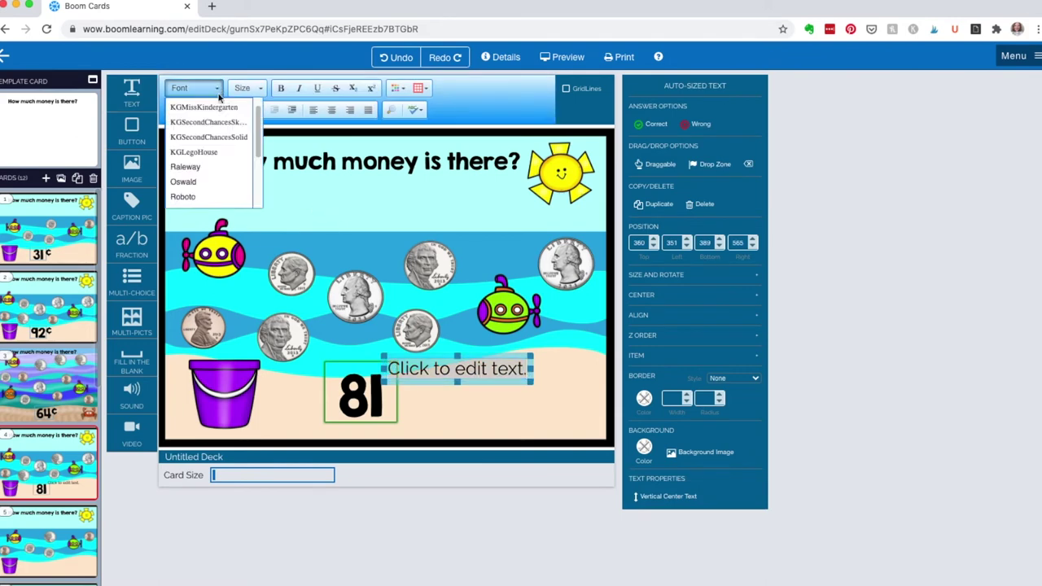
left_click(200, 129)
left_click(249, 88)
left_click_drag(301, 106, 301, 156)
left_click(270, 171)
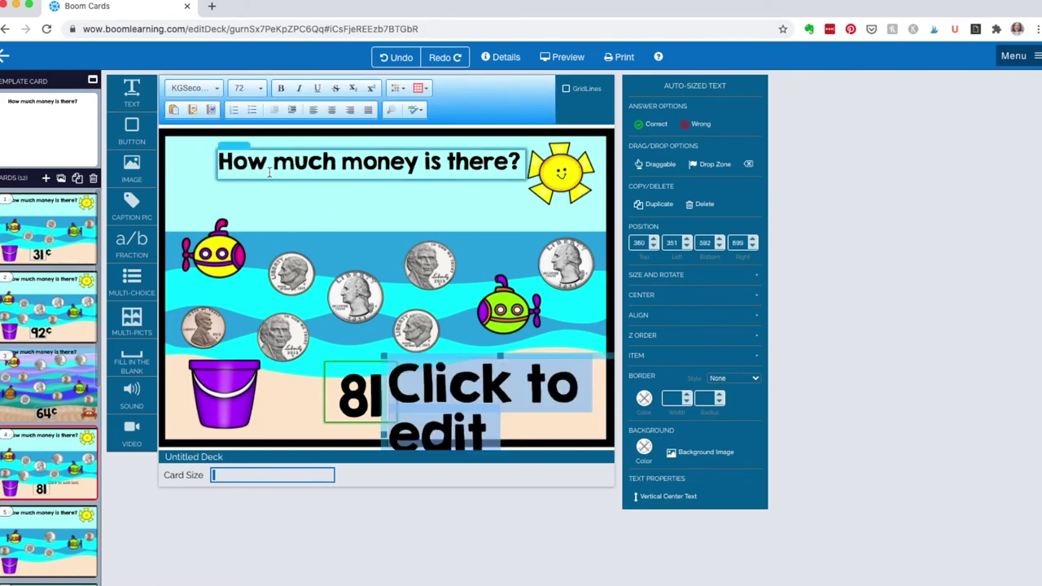
type("¢")
left_click(51, 432)
Scroll down the card list and open card 5.
scroll(51, 431, "down", 1)
scroll(51, 431, "down", 4)
left_click(50, 368)
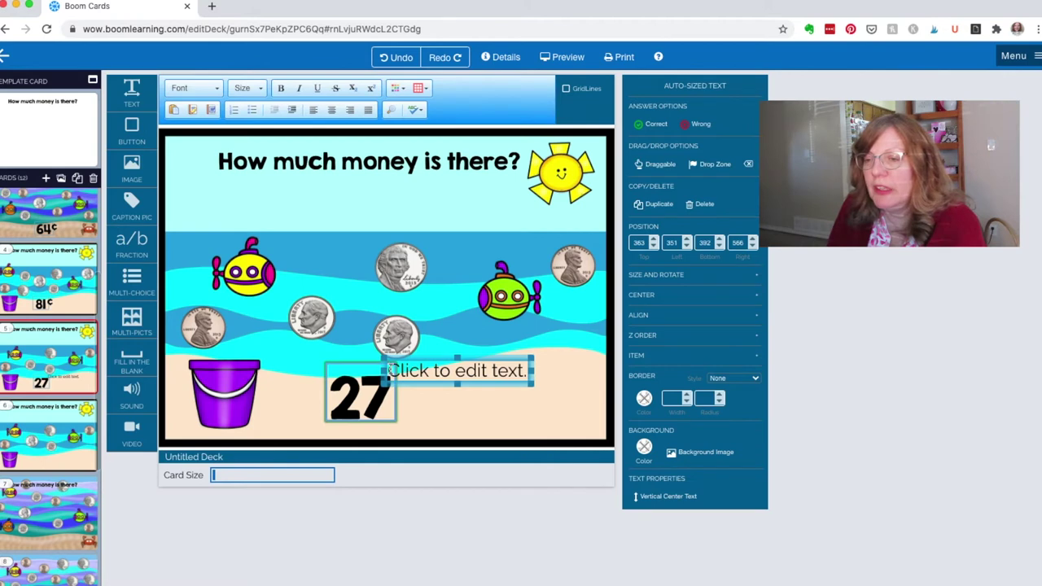
Replace the placeholder beside 27 with a ¢ sign at size 72, then open card 6.
left_click_drag(388, 371, 526, 371)
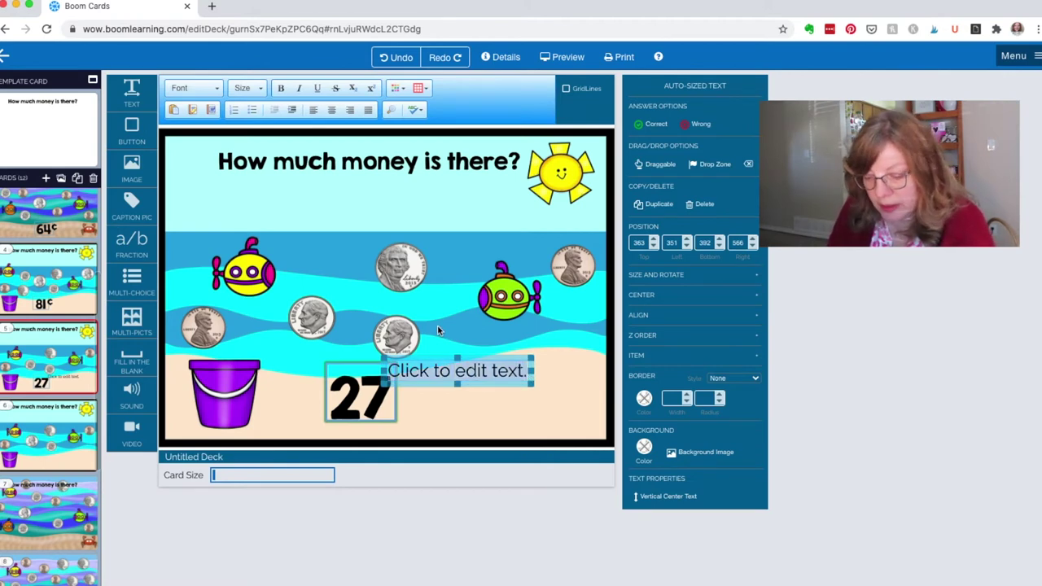
key("BackSpace")
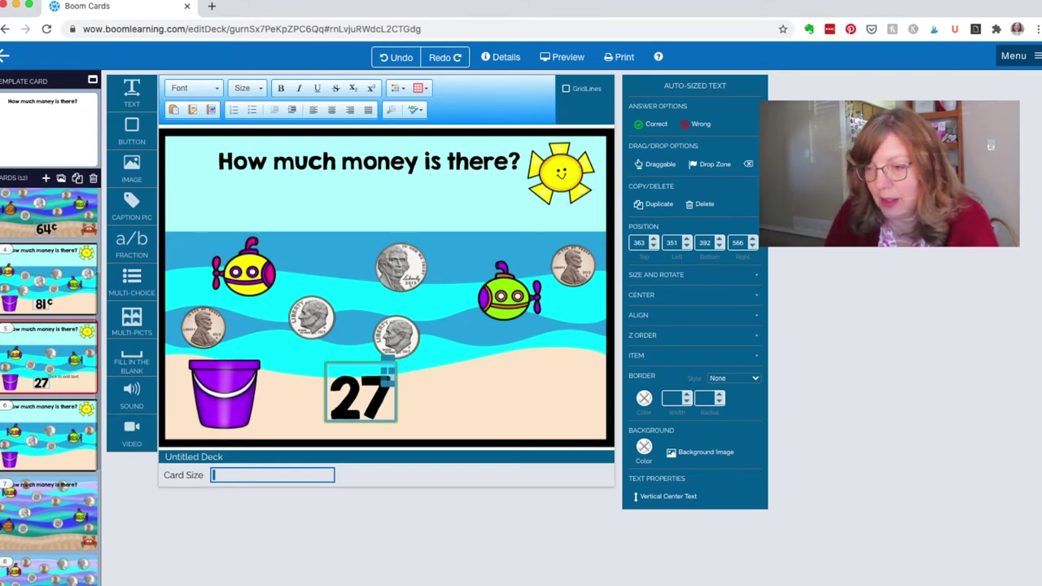
type("¢")
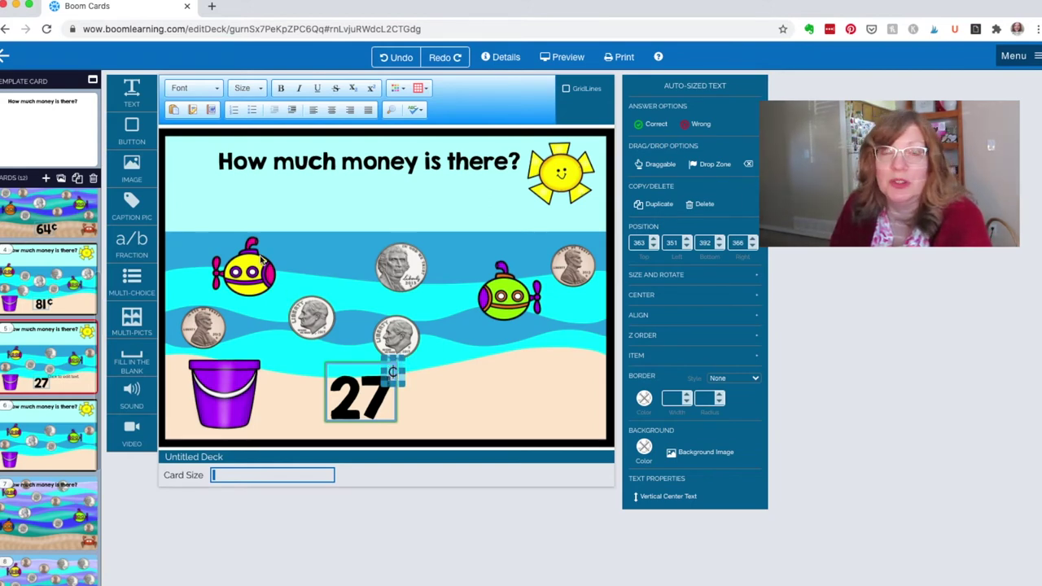
left_click(244, 88)
left_click_drag(305, 106, 306, 160)
left_click(274, 194)
left_click(273, 195)
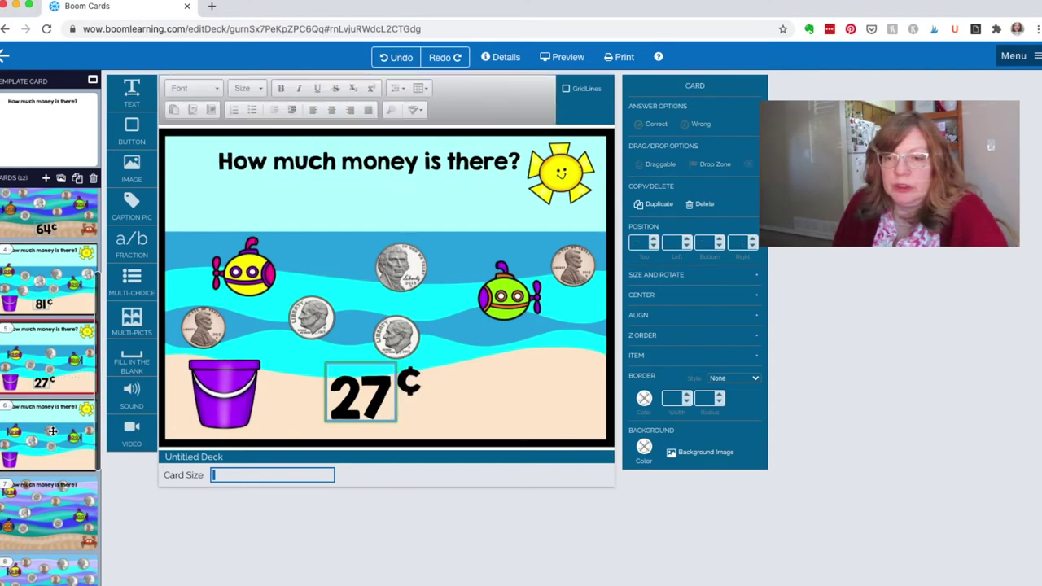
left_click(54, 439)
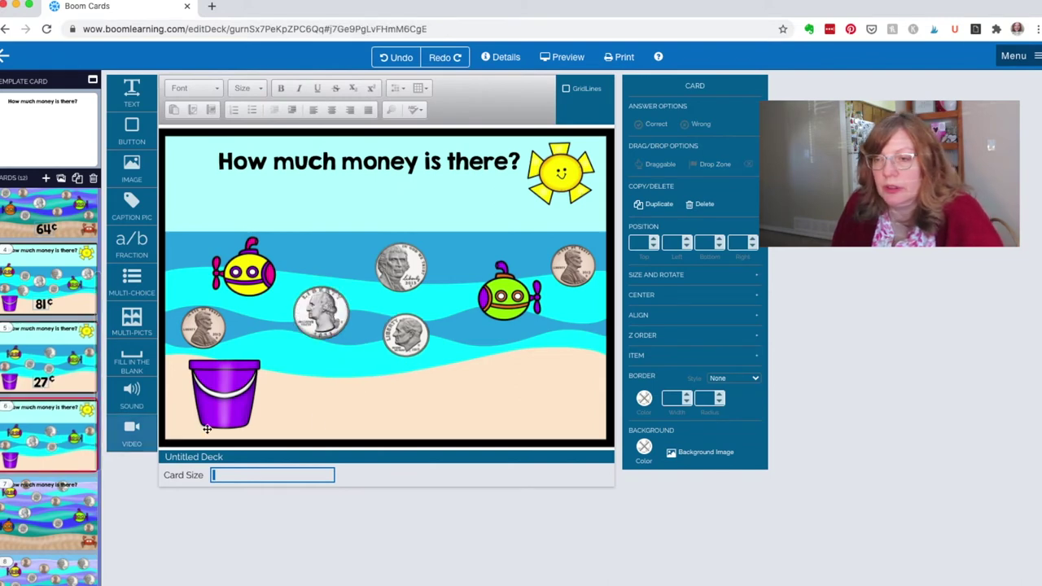
Paste the fill-in-the-blank answer box onto card 6, then go to card 7.
key("ctrl+v")
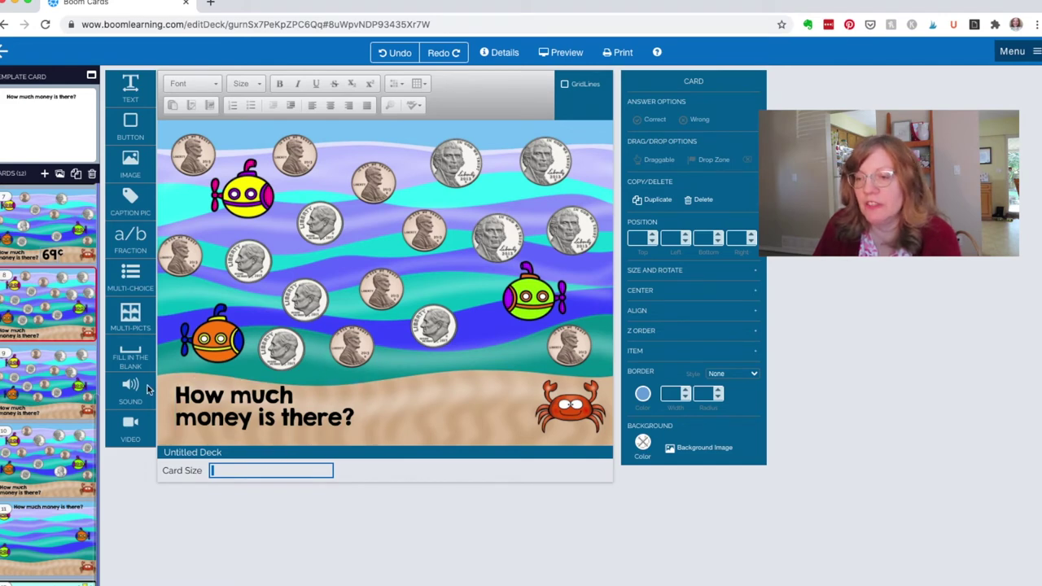
left_click(49, 228)
left_click(411, 376)
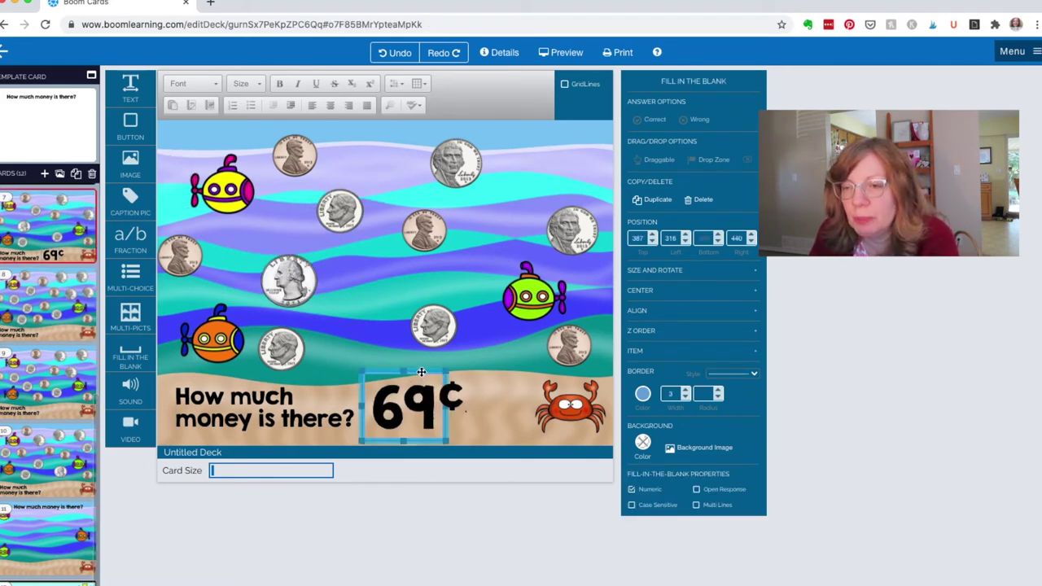
On card 8, replace the old correct/wrong set with a new Multi-Choice container.
left_click(65, 306)
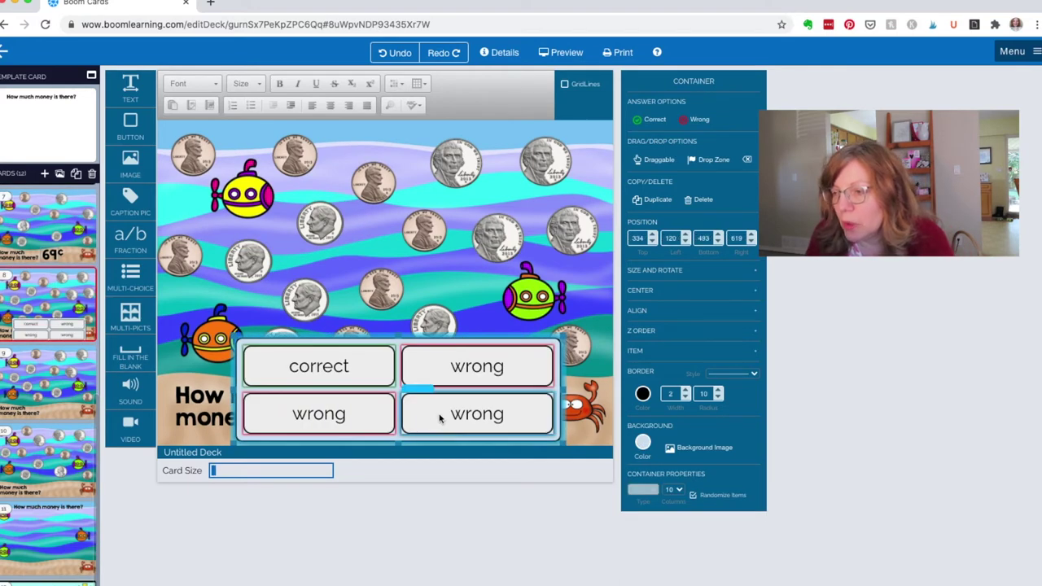
left_click(703, 199)
left_click_drag(130, 277, 399, 397)
Remove the two extra wrong answers and place the narrowed set beside the crab at the bottom.
left_click(422, 393)
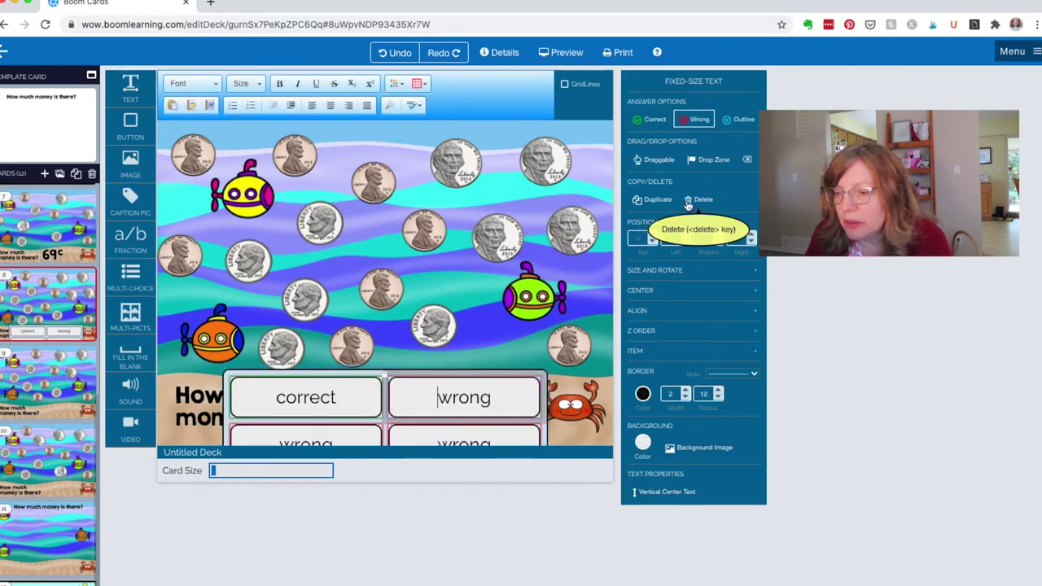
left_click(690, 202)
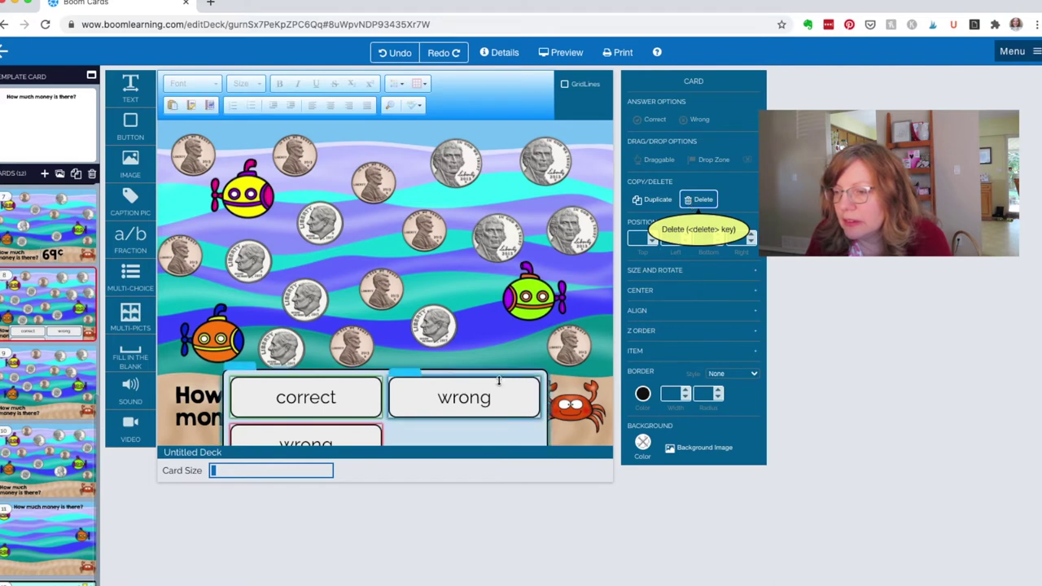
left_click(697, 201)
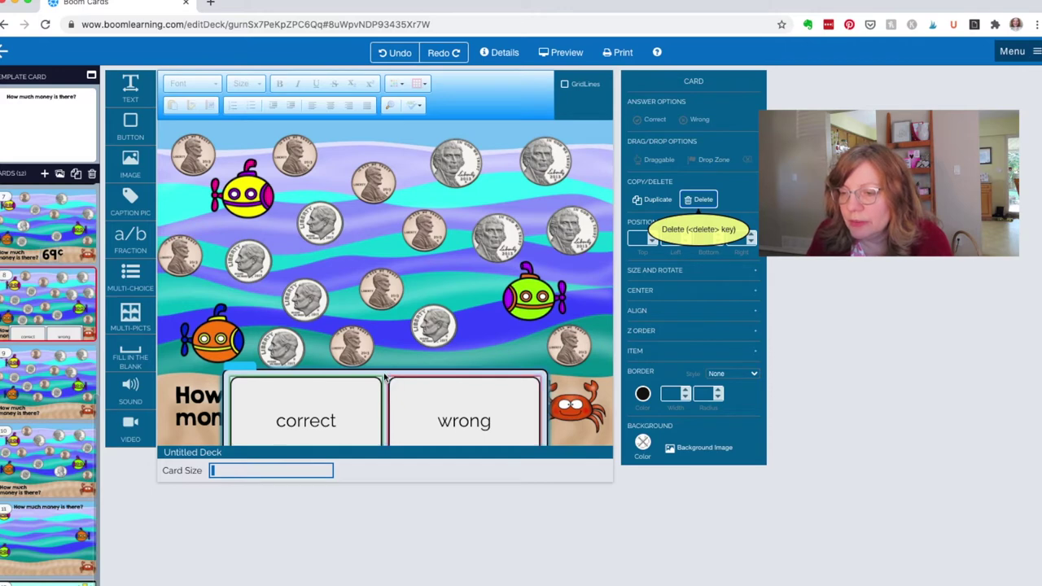
left_click_drag(387, 372, 386, 280)
left_click_drag(481, 384, 399, 379)
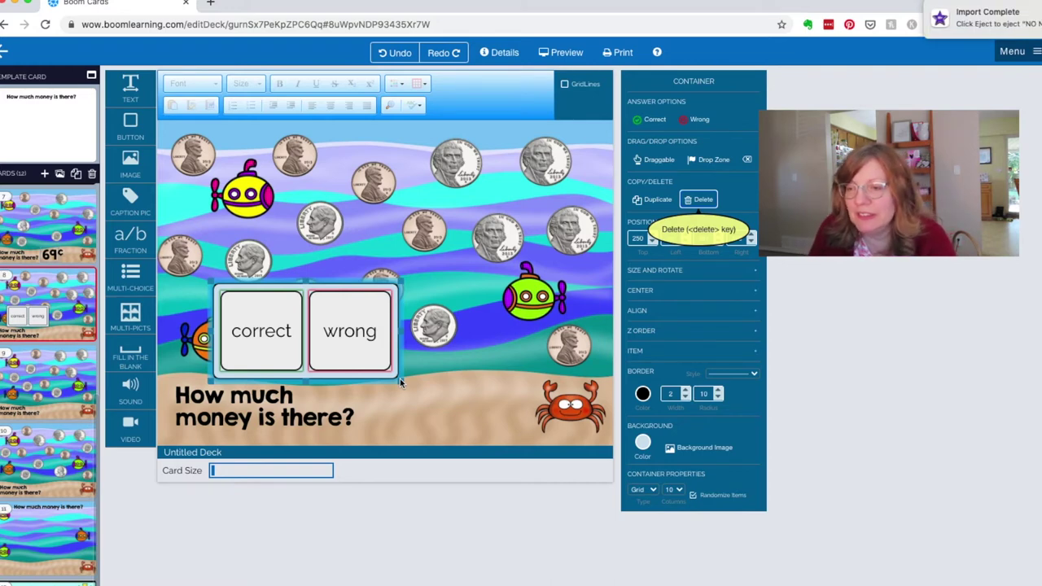
left_click_drag(400, 381, 375, 370)
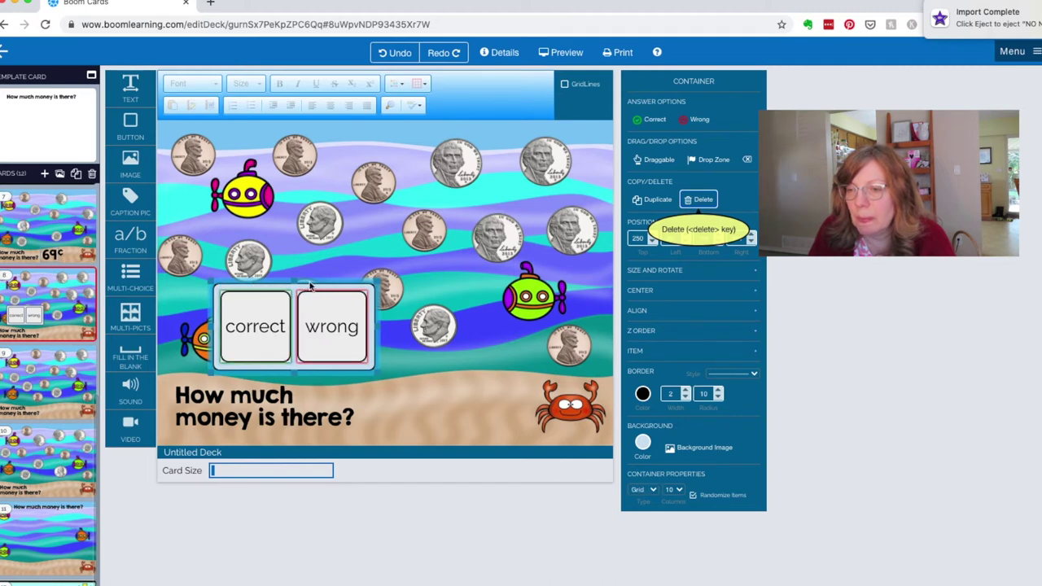
left_click_drag(311, 281, 453, 368)
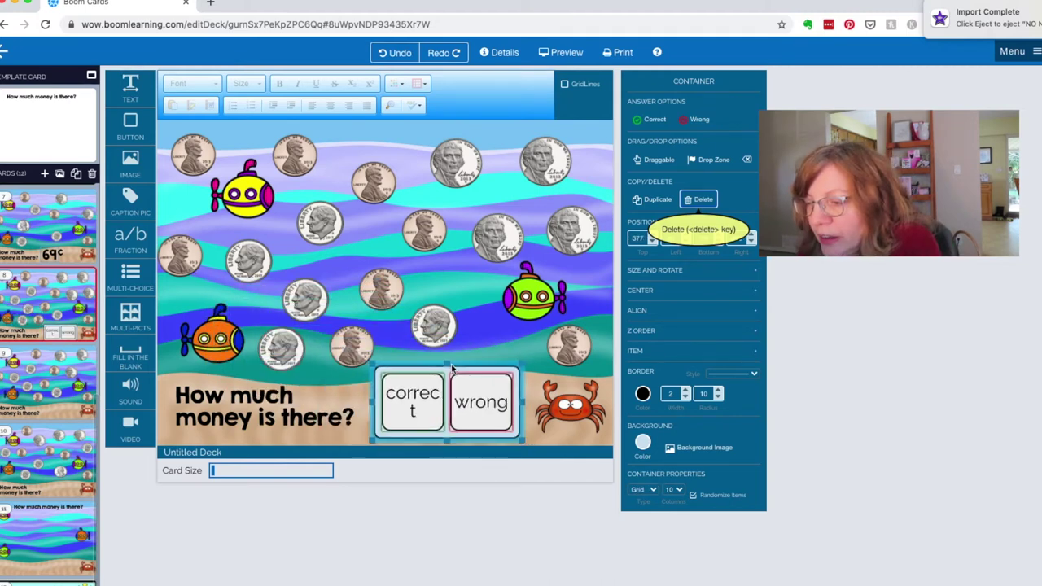
Make the answer container's border and background colour transparent.
left_click(643, 394)
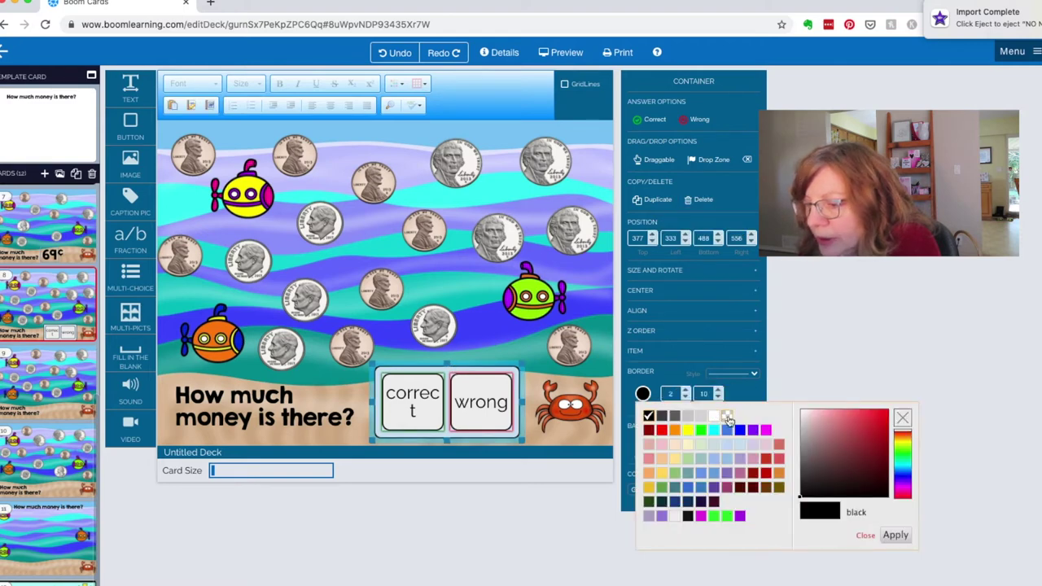
left_click(726, 416)
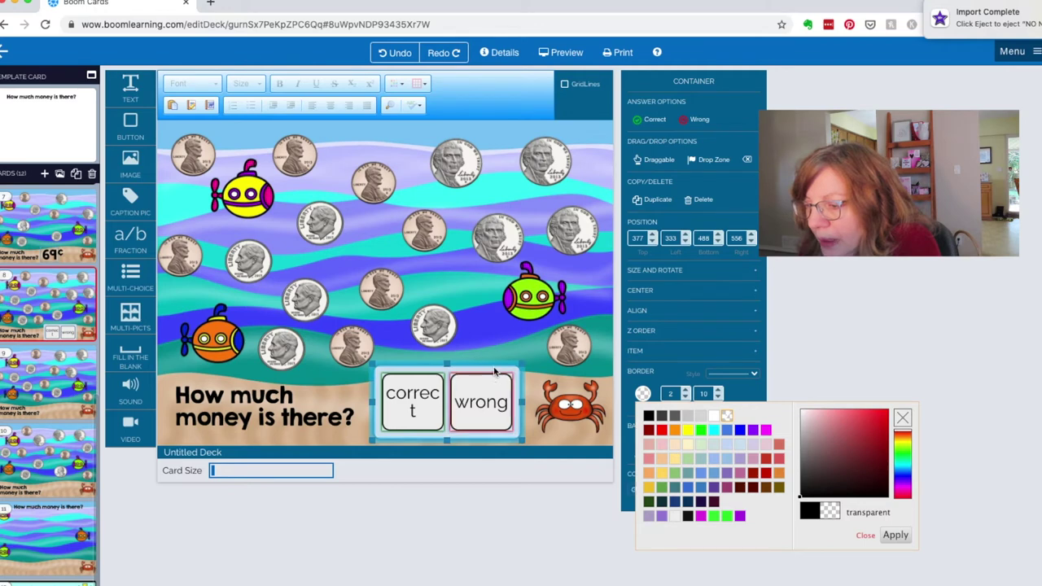
left_click(643, 441)
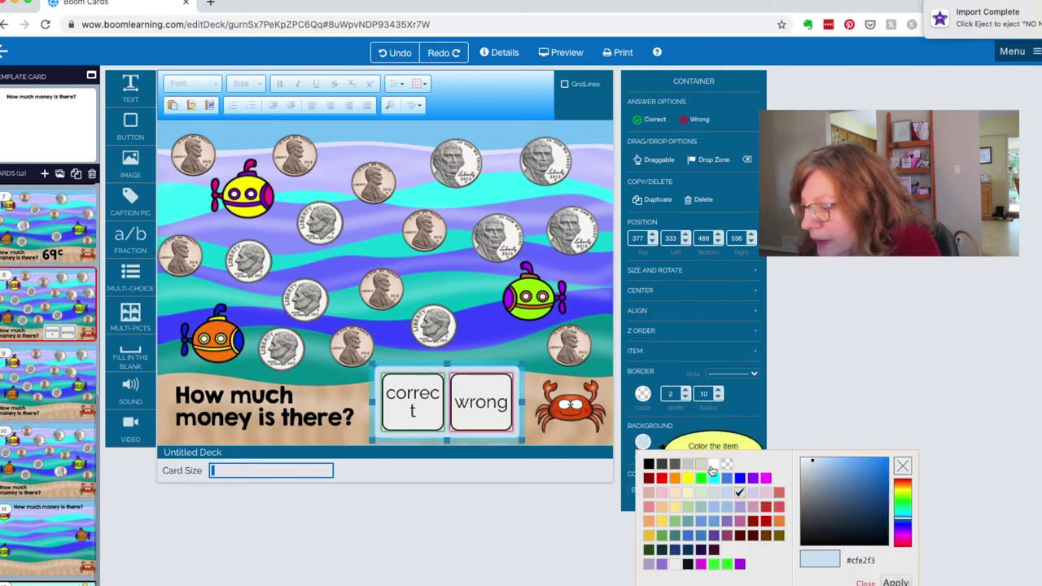
left_click(896, 583)
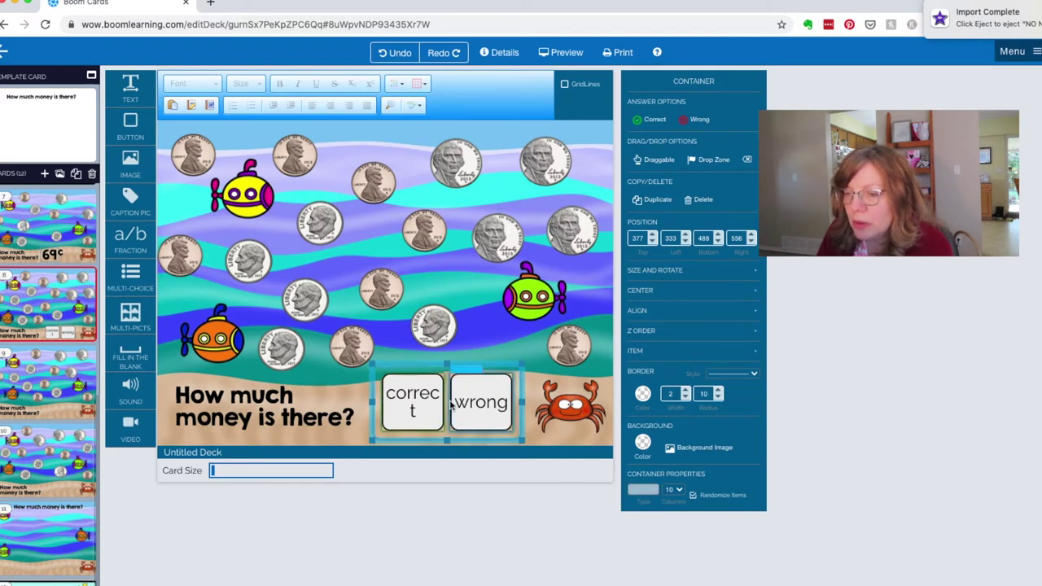
left_click(389, 393)
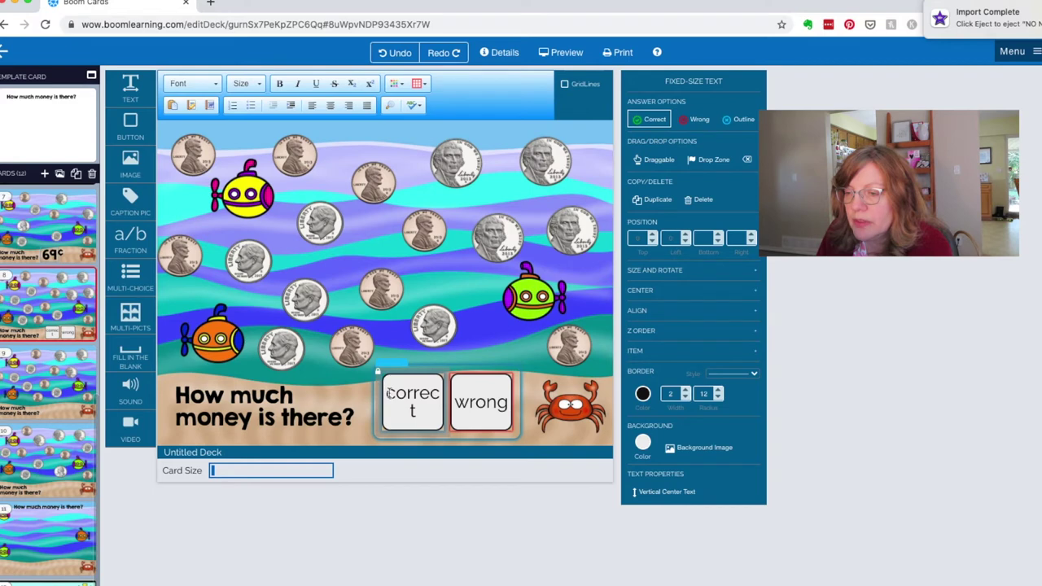
Change the correct answer to 78¢ and set its text size to 36.
left_click_drag(389, 393, 436, 414)
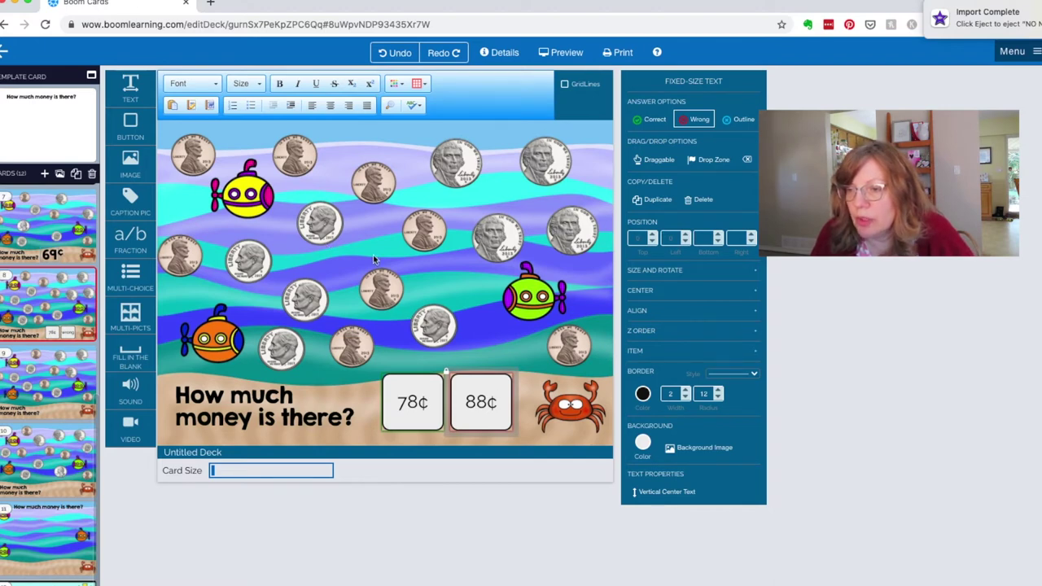
key("shift+Tab")
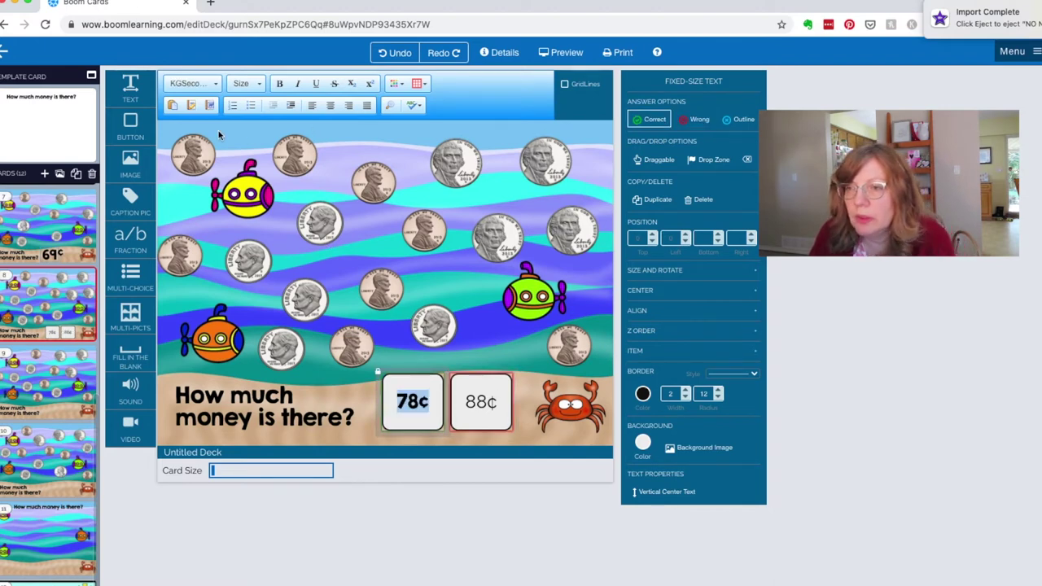
left_click(261, 83)
left_click_drag(303, 101, 303, 143)
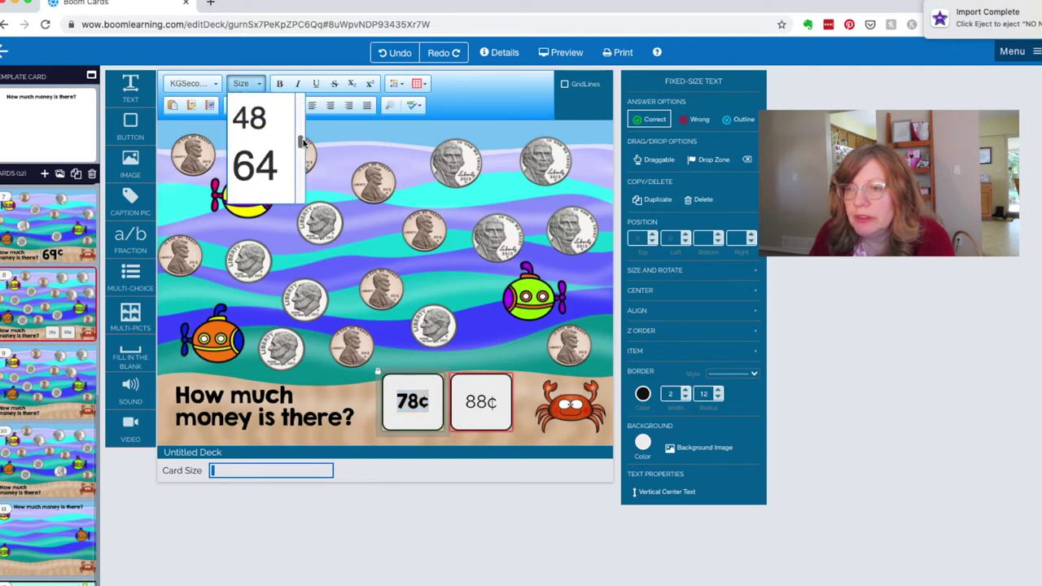
left_click(263, 162)
left_click(268, 84)
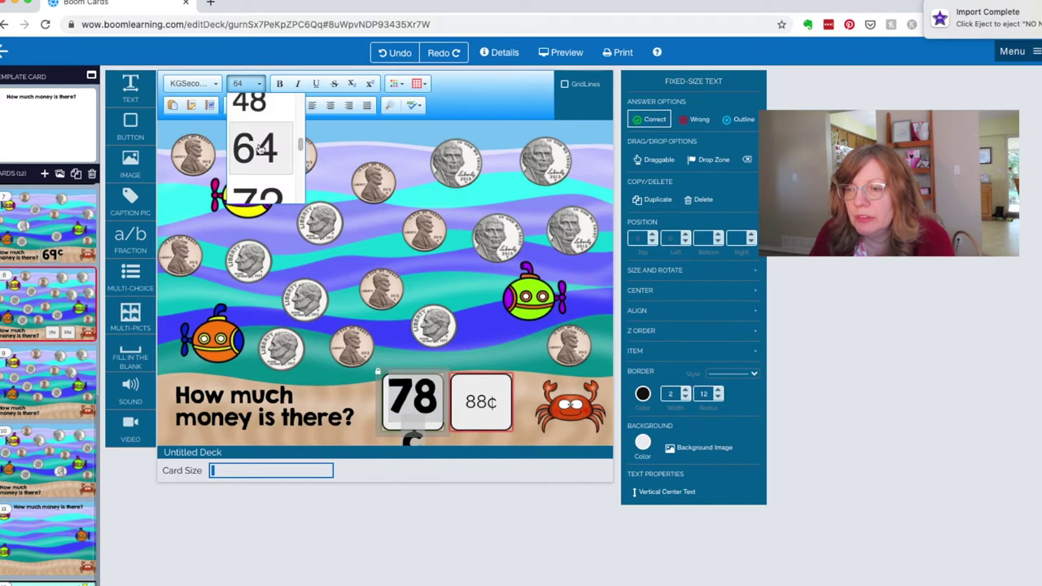
left_click(261, 108)
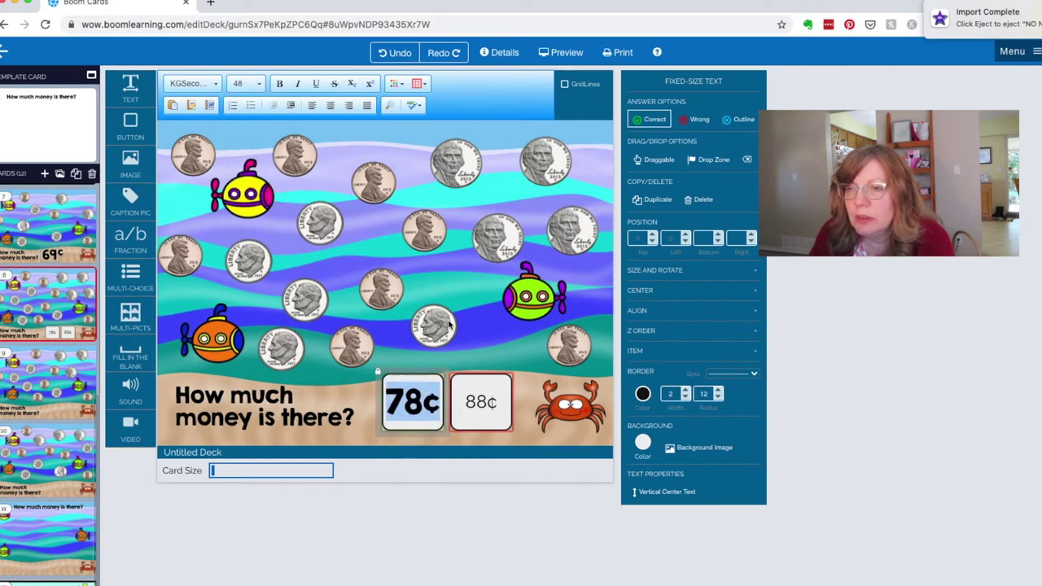
left_click(256, 83)
left_click(260, 111)
Set the 88¢ answer to size 36 in the KGSecondChancesSolid font to match.
double_click(481, 402)
left_click(247, 83)
scroll(269, 147, "down", 5)
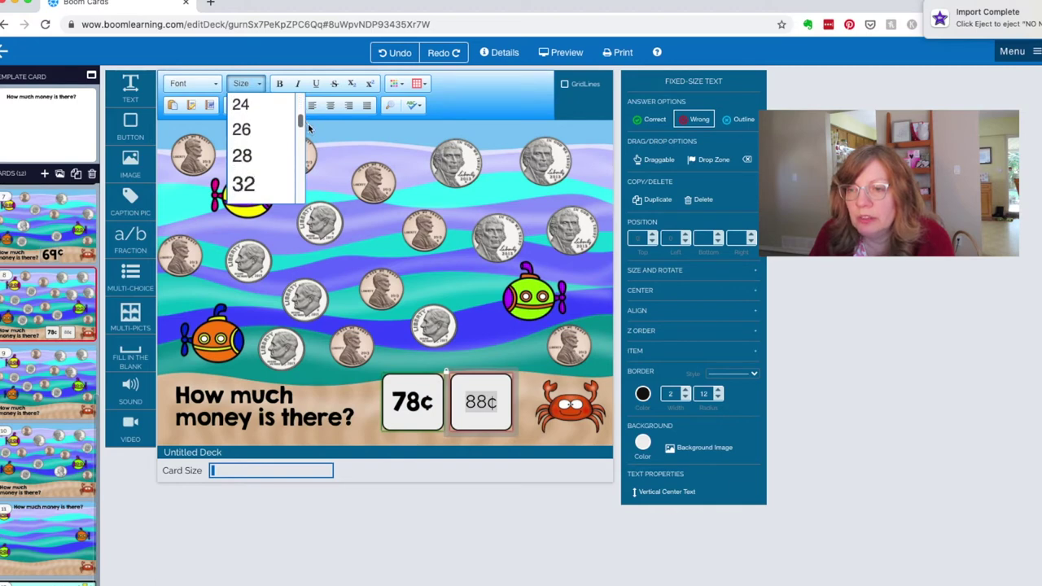
left_click(272, 180)
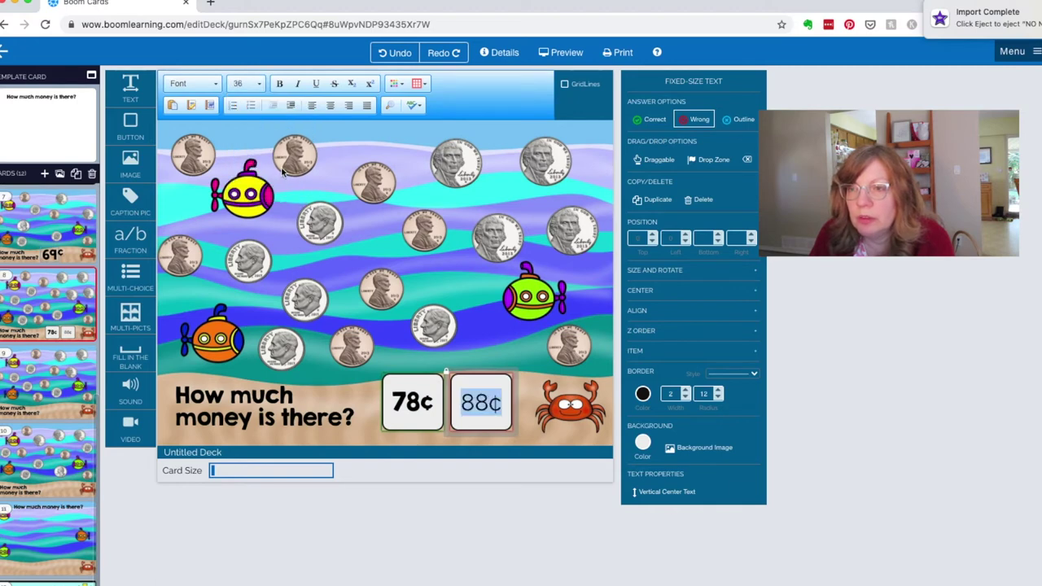
left_click(218, 85)
left_click(225, 147)
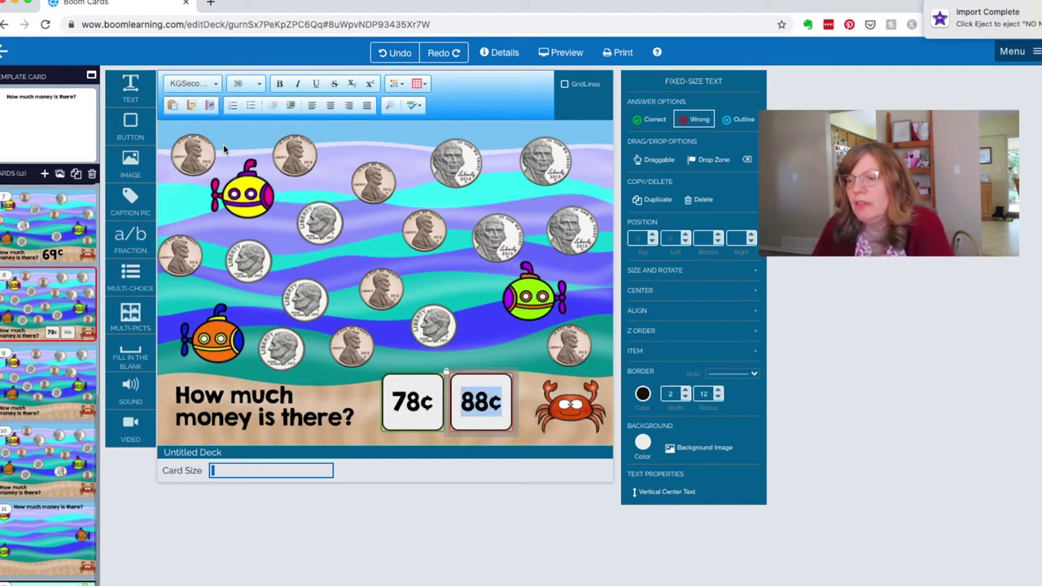
left_click(470, 330)
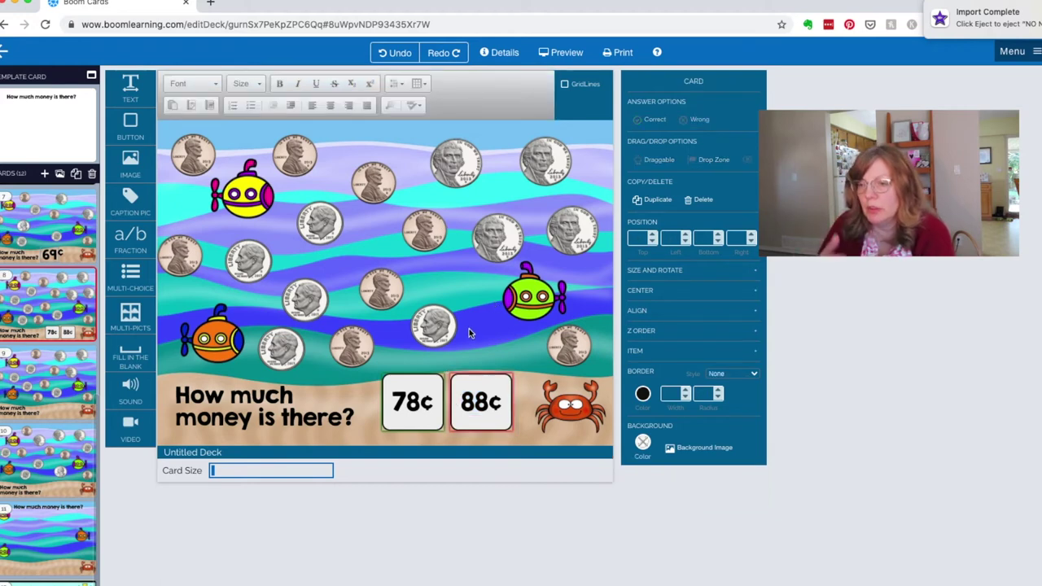
left_click(477, 351)
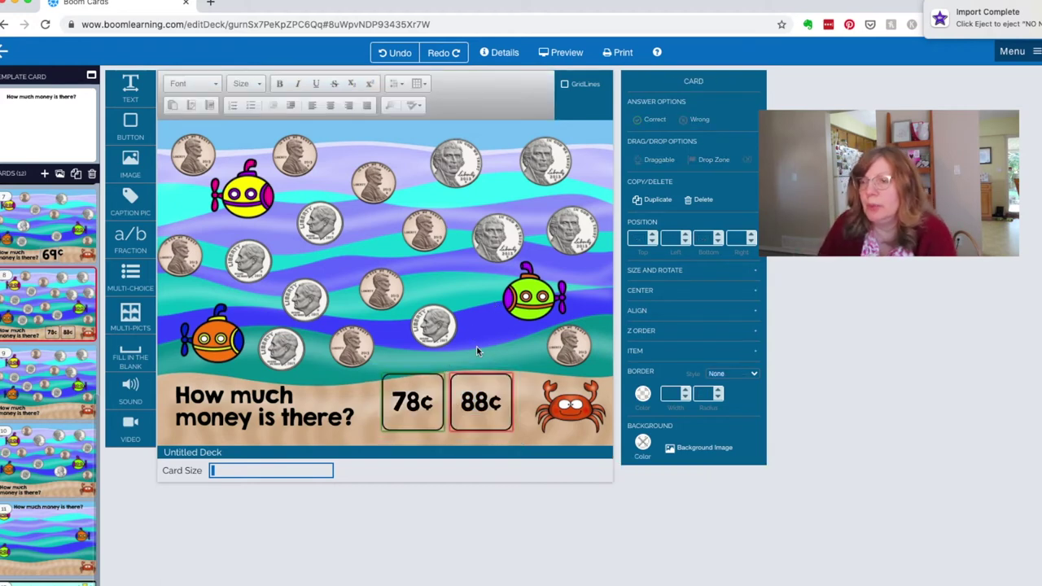
Preview card 8, trying the wrong 88¢ answer and then the correct 78¢.
left_click(560, 52)
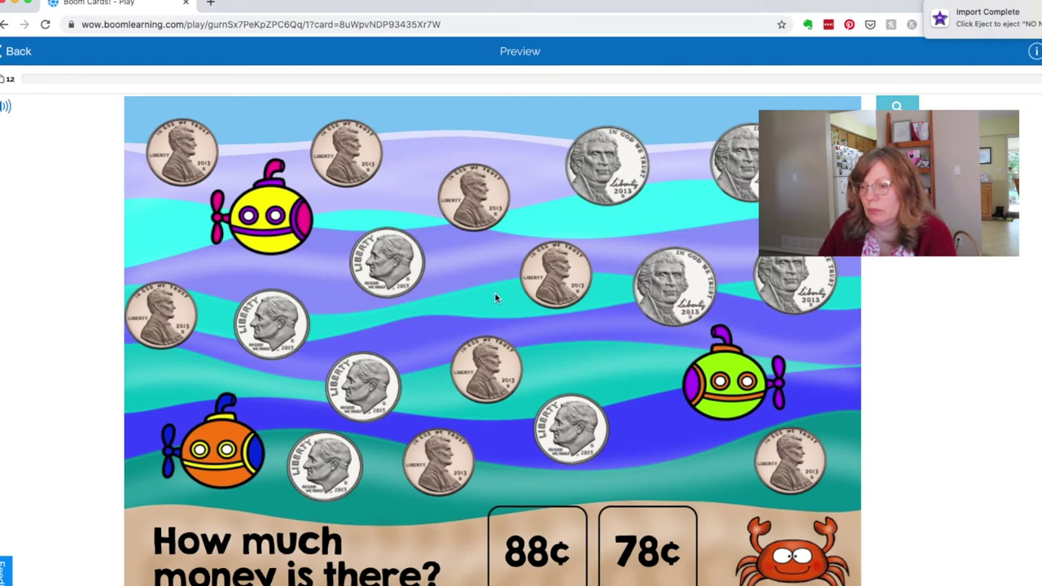
left_click(532, 534)
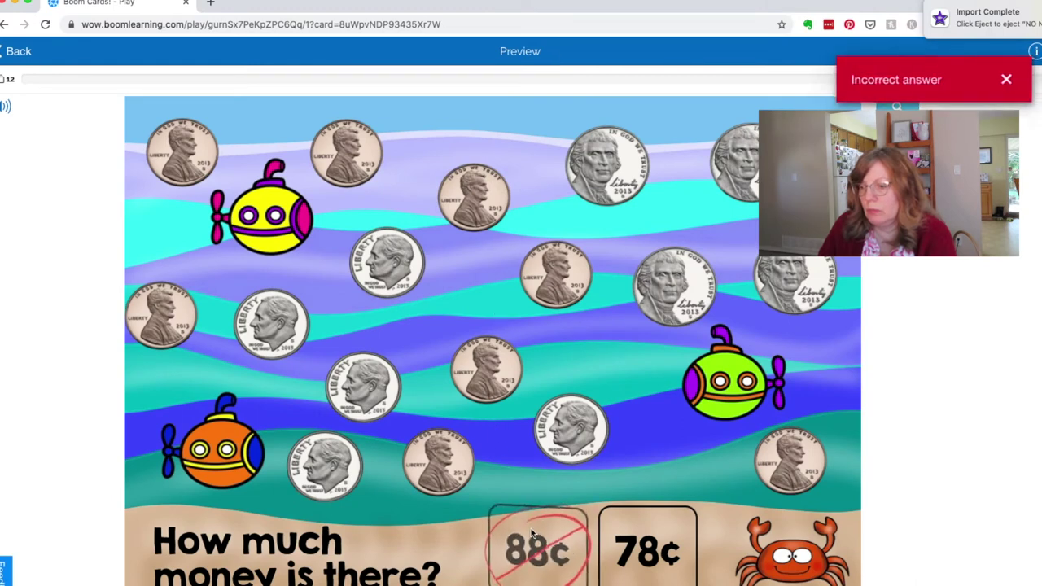
left_click(635, 534)
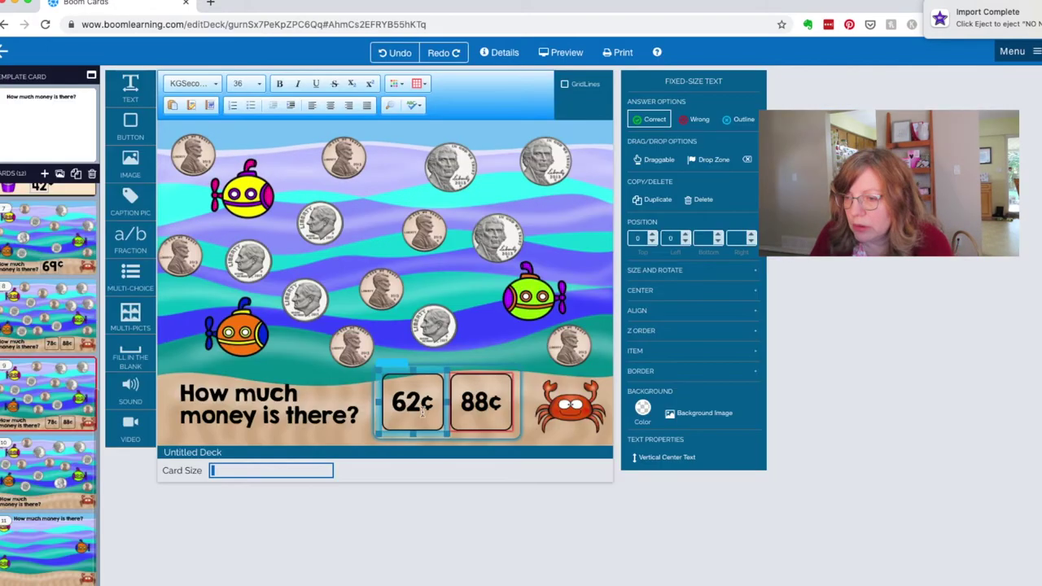
Change card 9's second answer tile to 52¢.
left_click(466, 401)
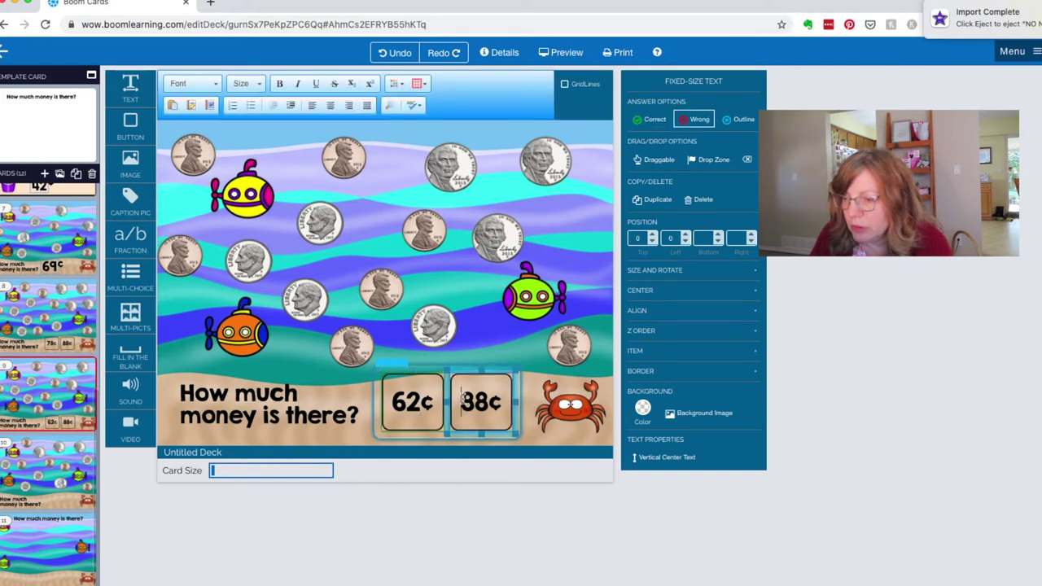
type("72¢")
left_click_drag(465, 389, 482, 390)
type("52¢")
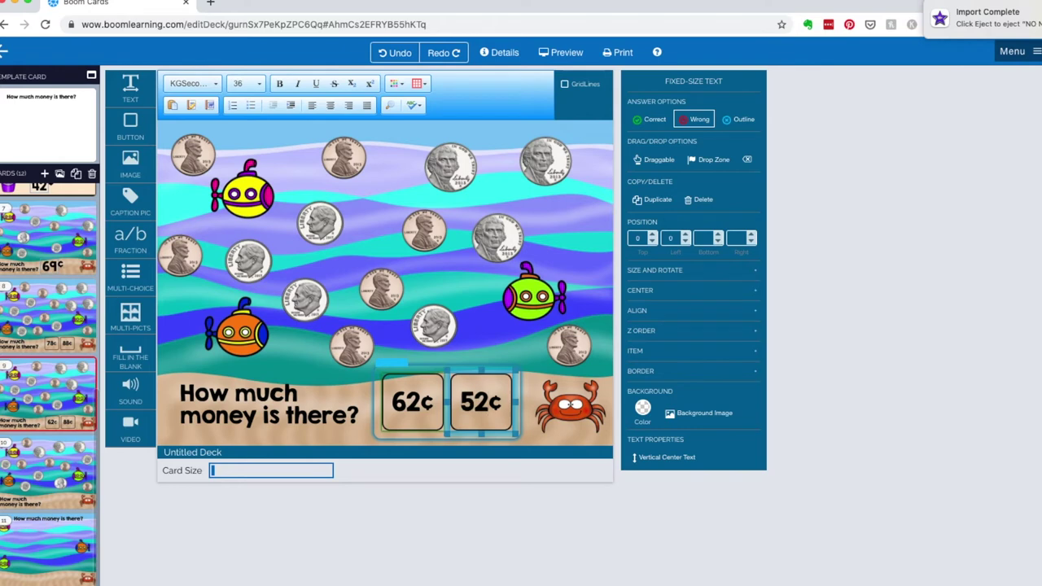
Set card 10's answer tiles to 86¢ and 76¢, then open card 12.
left_click(29, 481)
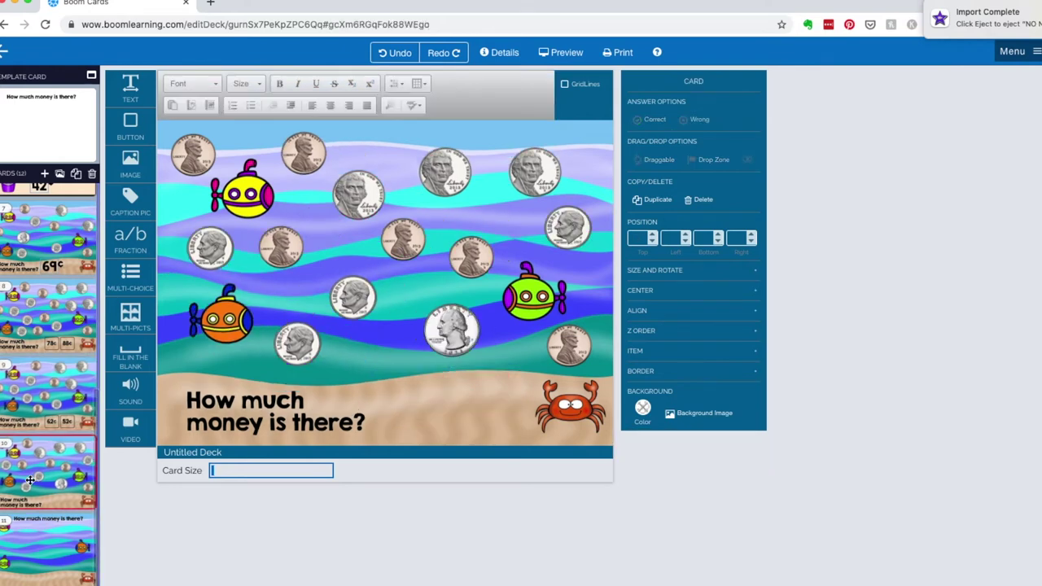
left_click(403, 403)
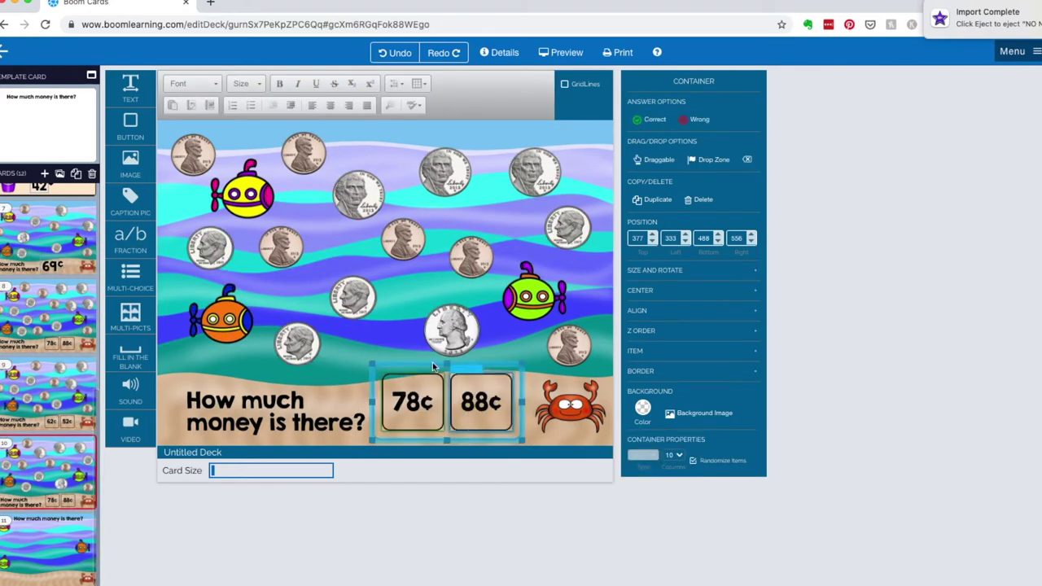
scroll(49, 391, "up", 5)
scroll(65, 412, "up", 3)
scroll(65, 412, "down", 7)
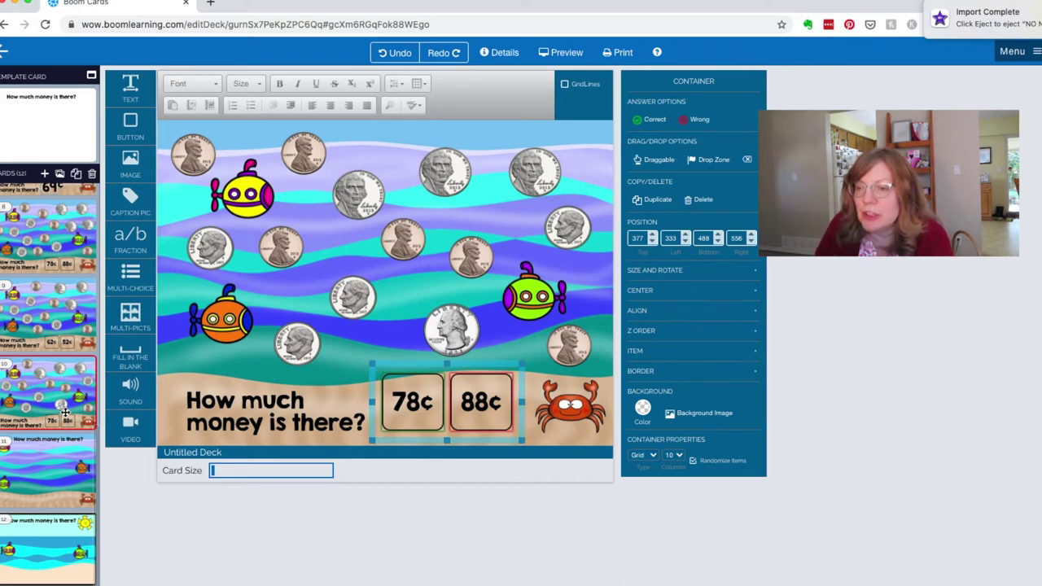
left_click(65, 413)
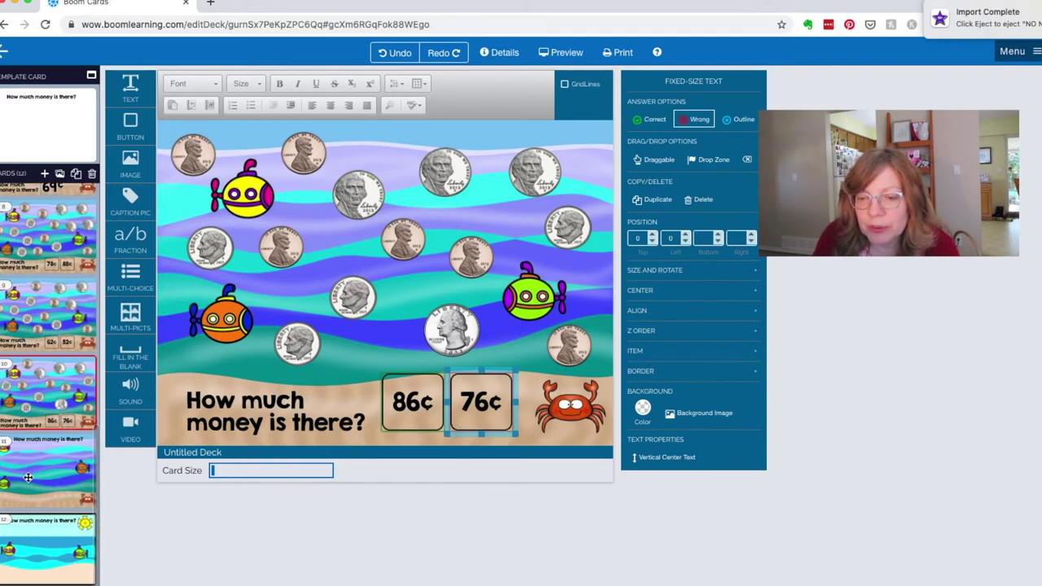
left_click(47, 545)
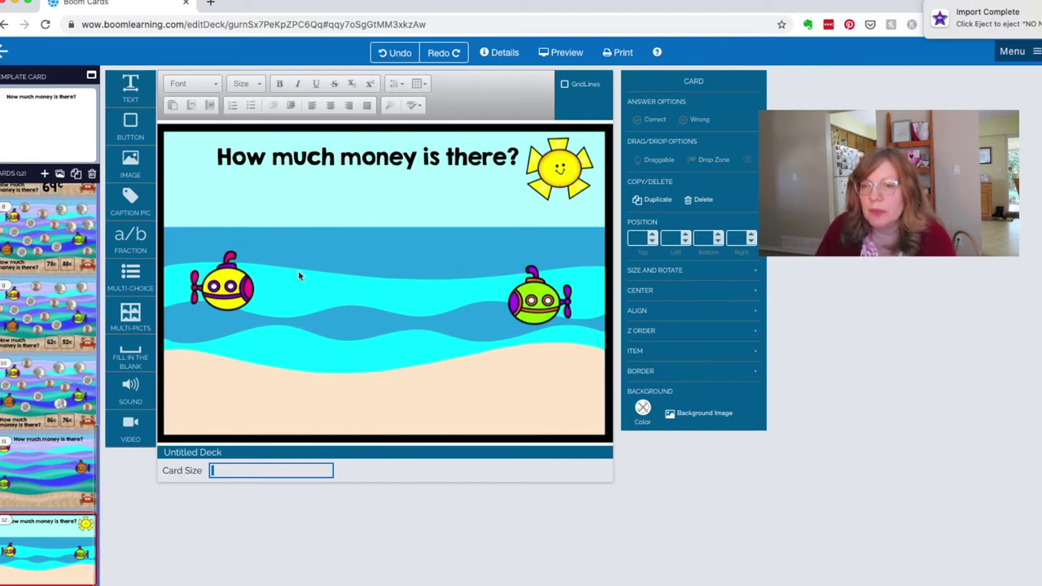
Retitle card 12 'Drag 45¢ into the bucket', removing the leftover question mark.
left_click_drag(215, 155, 511, 153)
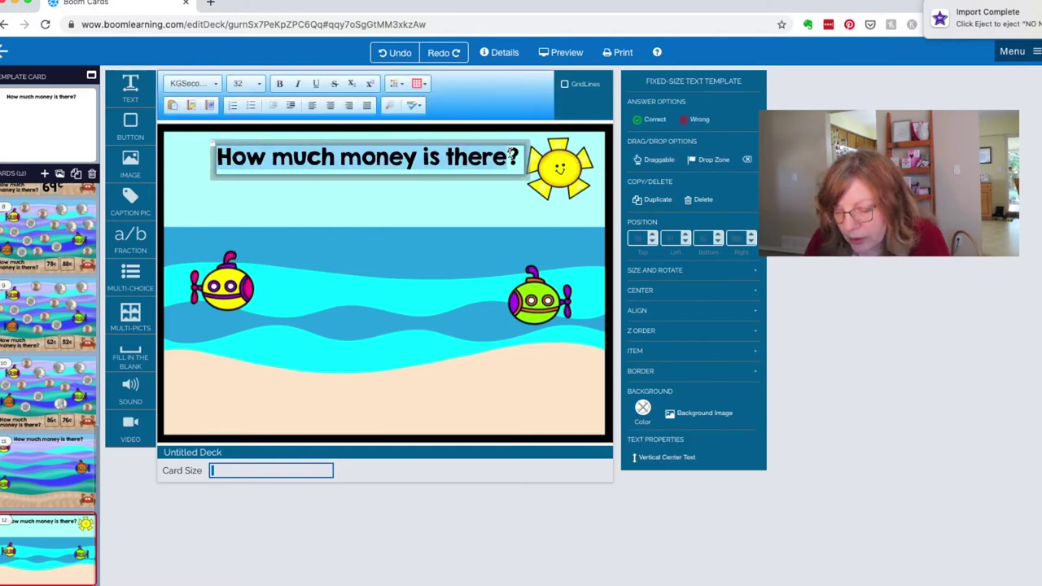
type("Dr")
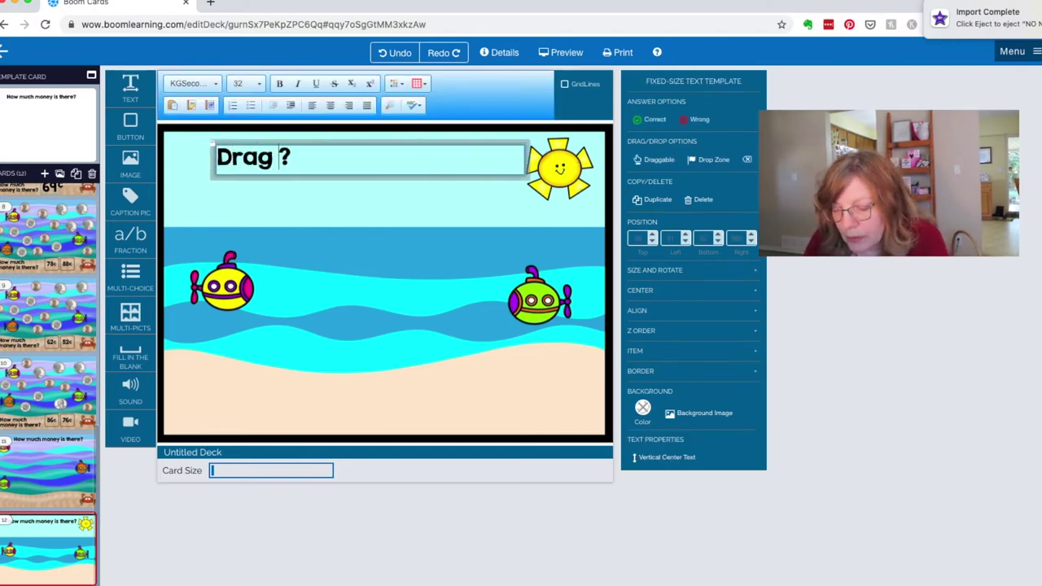
type("ag 45¢ in")
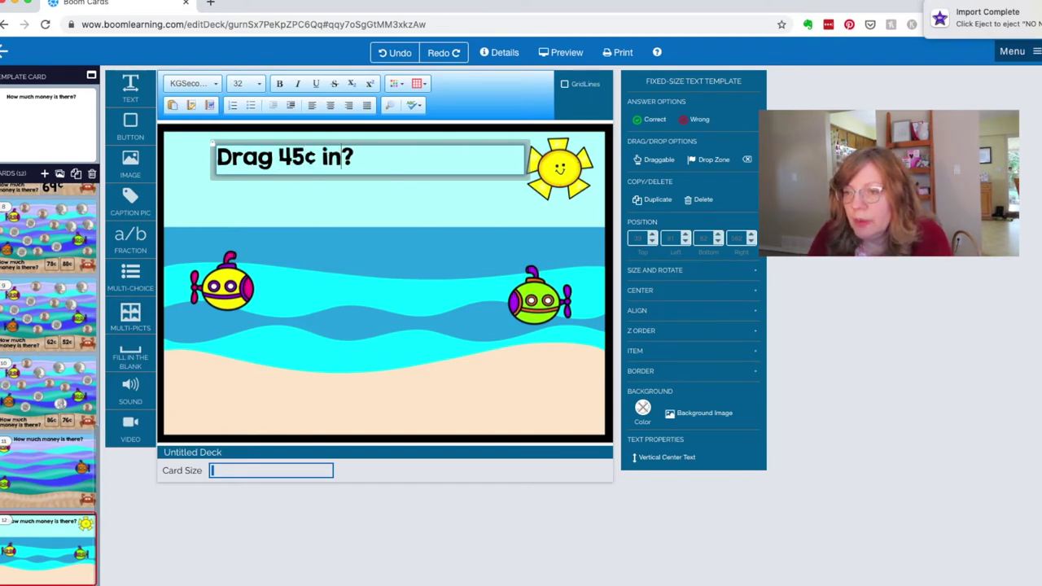
type("to the bucket")
key("Delete")
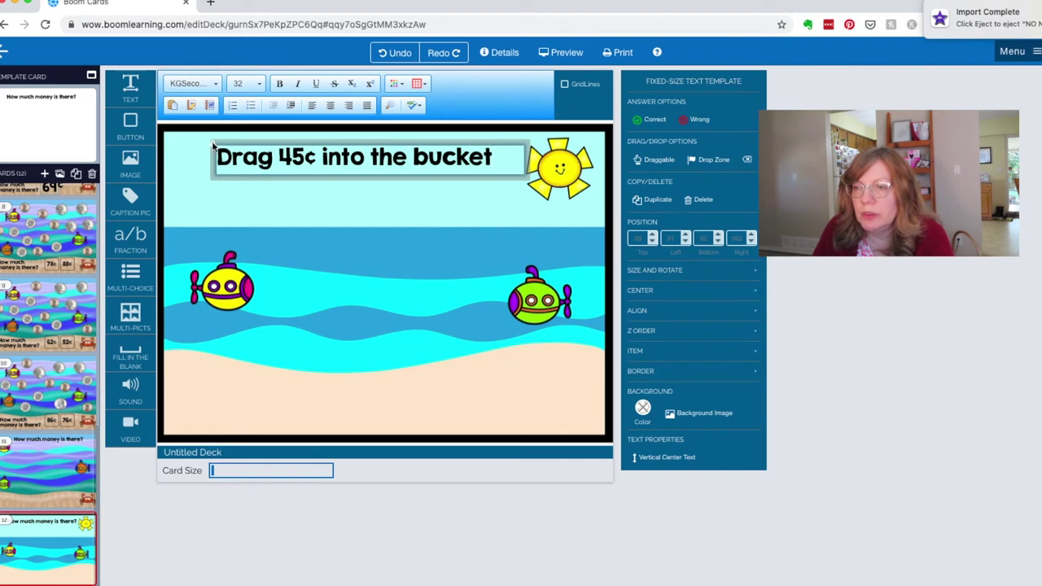
left_click(342, 223)
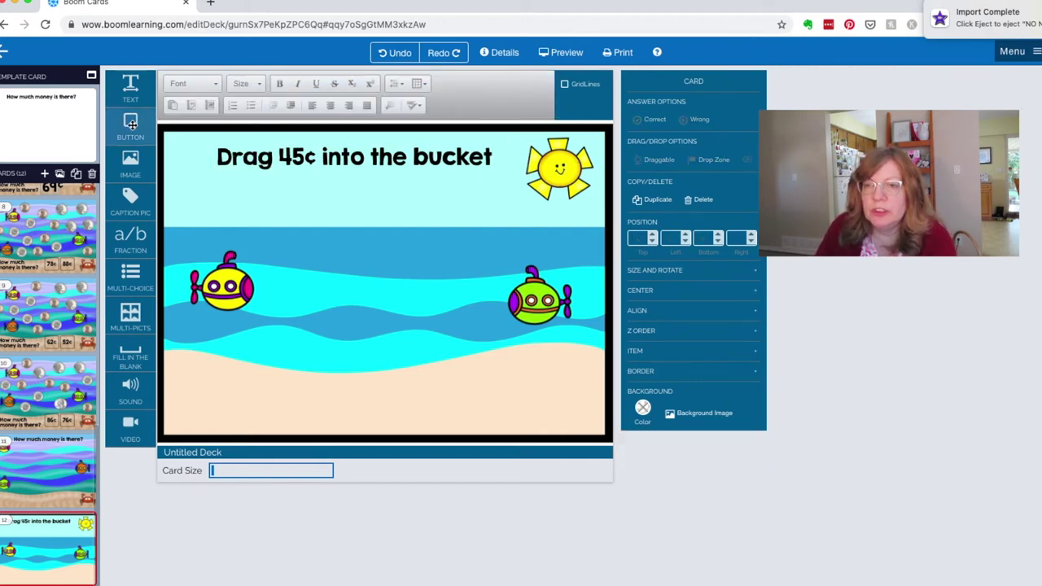
left_click_drag(128, 165, 369, 384)
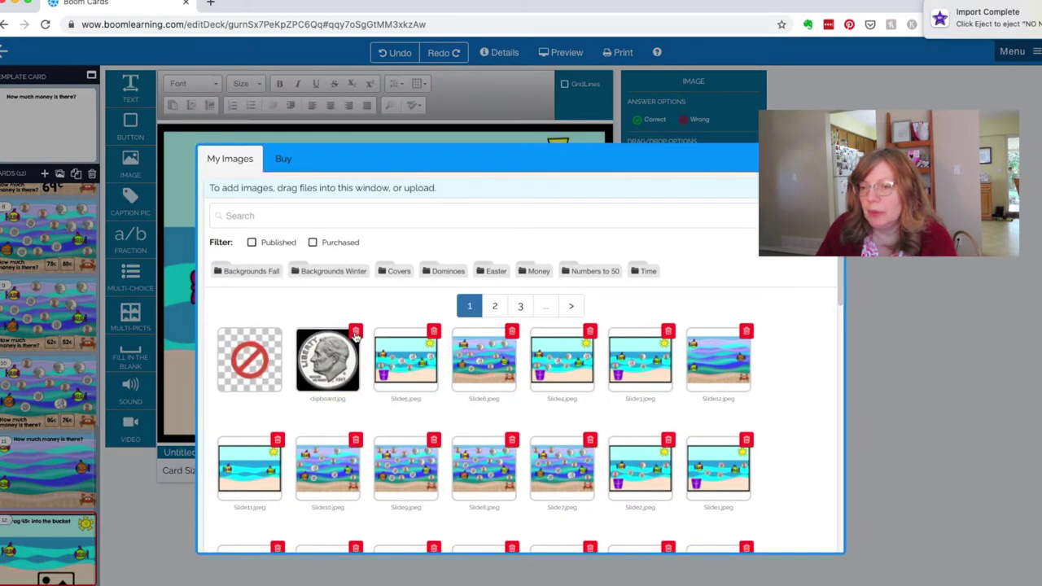
Insert the bucket1 image and size it to a small bucket on the sand.
scroll(326, 351, "down", 10)
left_click(326, 329)
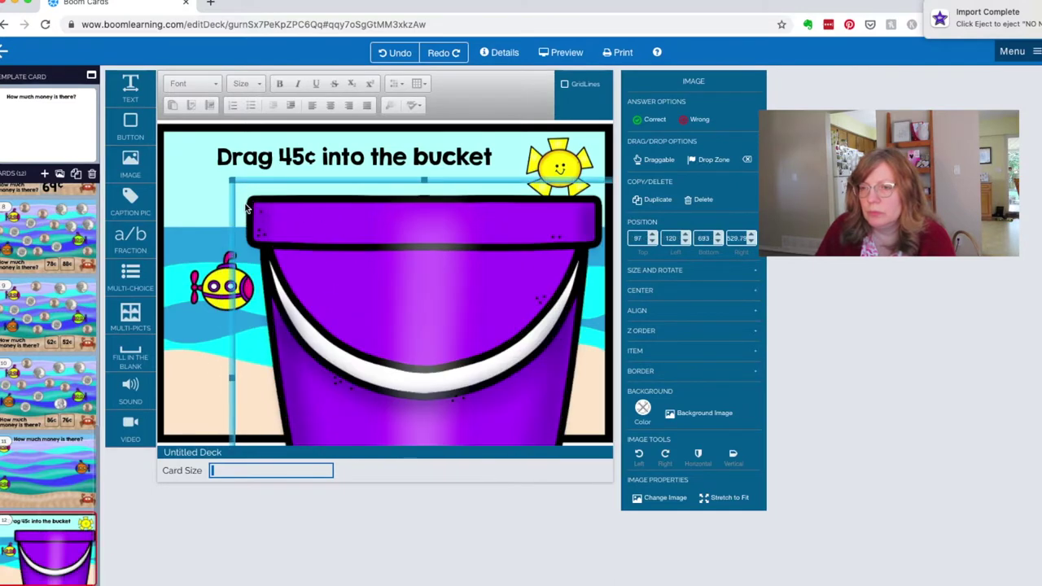
left_click_drag(234, 189, 411, 421)
left_click_drag(542, 420, 419, 275)
left_click_drag(496, 280, 413, 327)
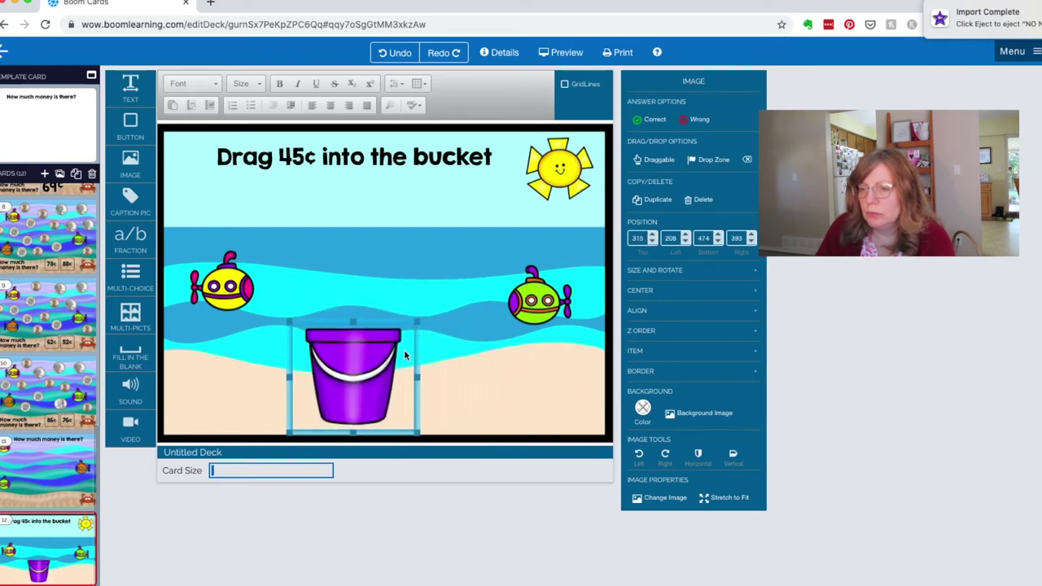
left_click_drag(364, 374, 391, 376)
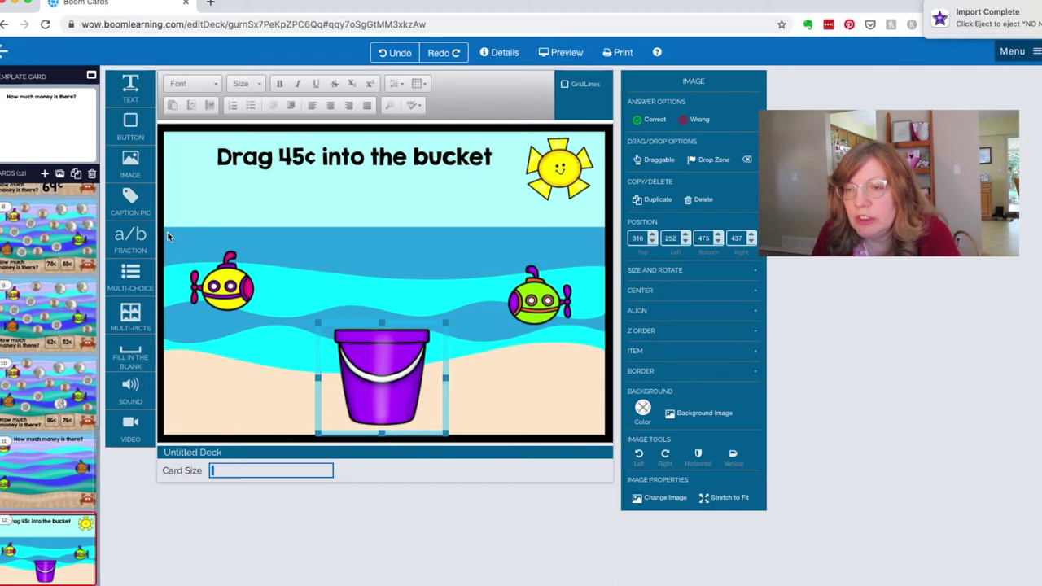
left_click_drag(130, 163, 301, 252)
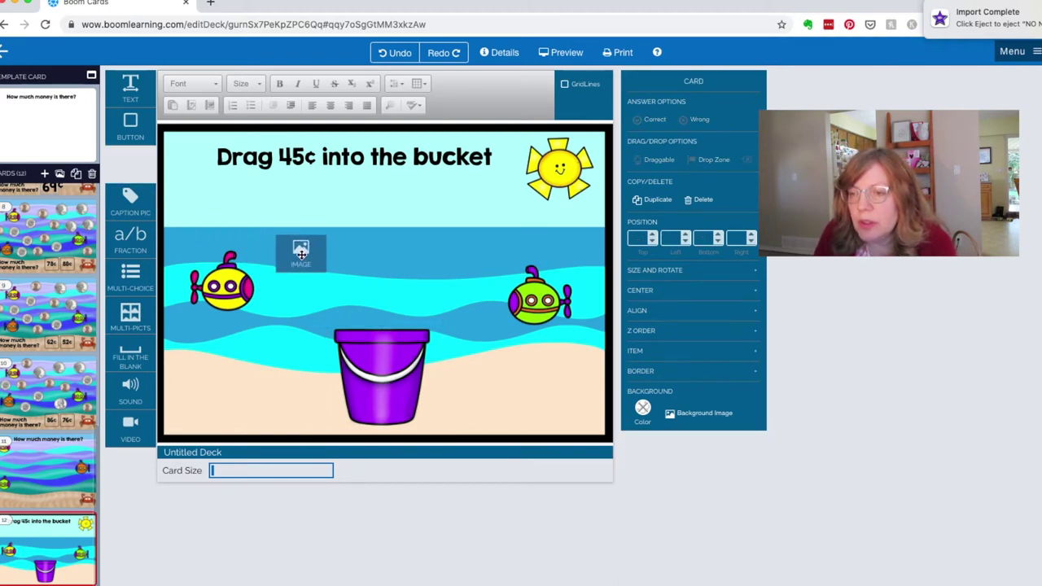
Insert a small dime above the bucket, make it draggable, and duplicate it.
left_click(646, 333)
left_click_drag(539, 234, 346, 244)
left_click_drag(383, 296, 370, 270)
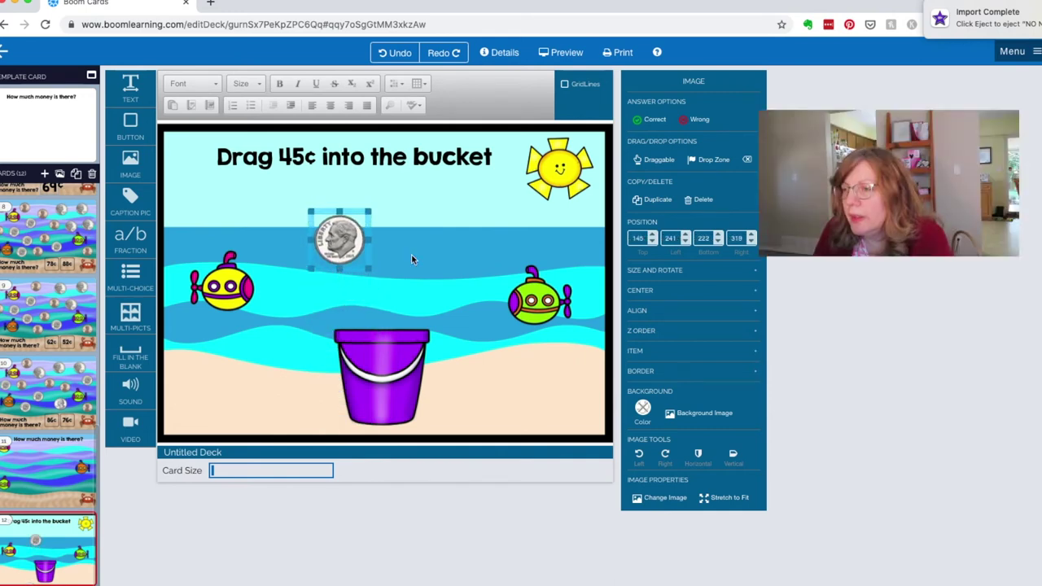
left_click(657, 160)
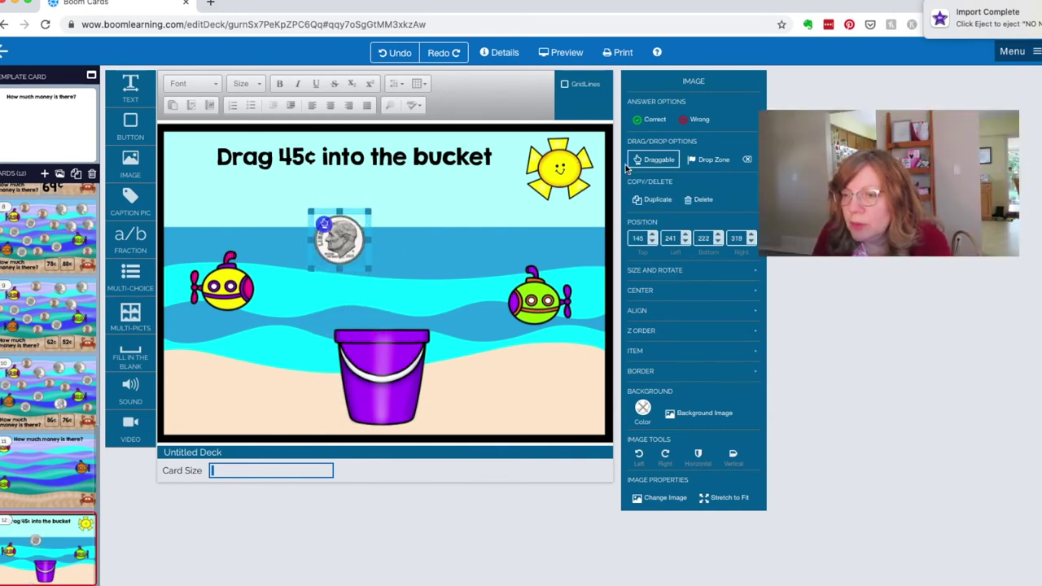
left_click(656, 202)
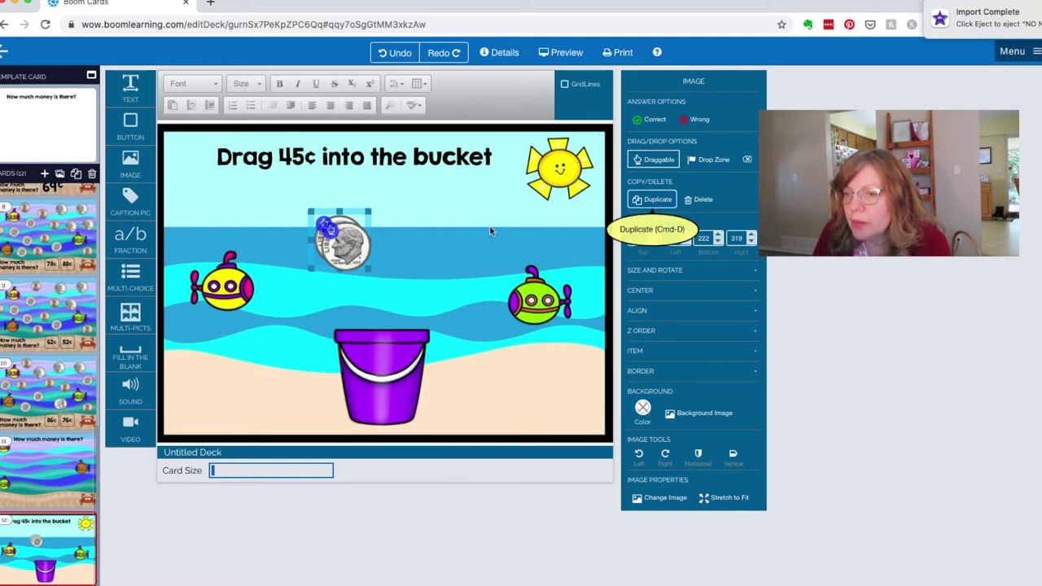
left_click_drag(349, 242, 312, 262)
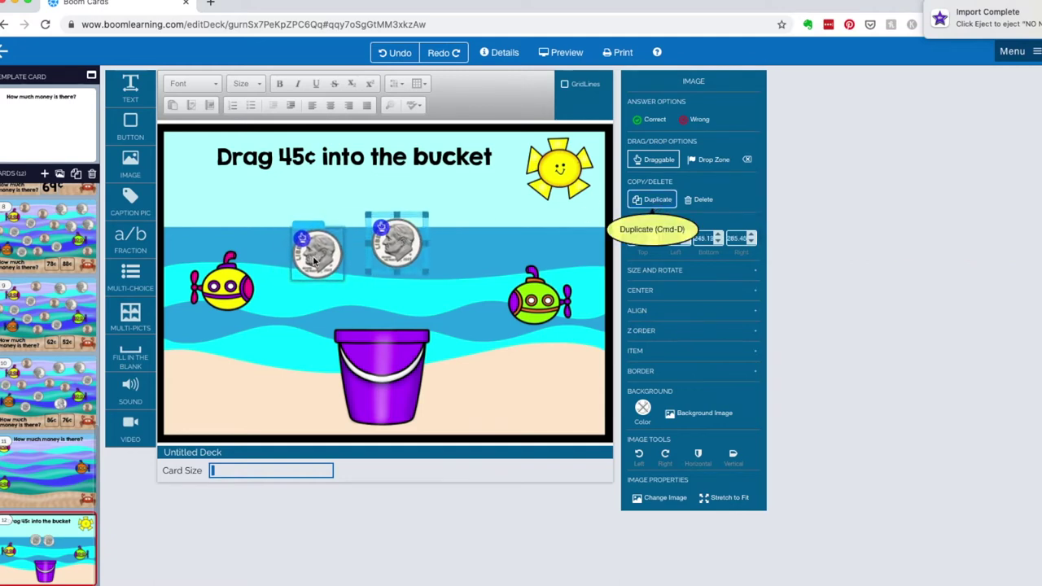
Make the bucket the Drop Zone and add a third dime to the row.
left_click(366, 358)
left_click(709, 162)
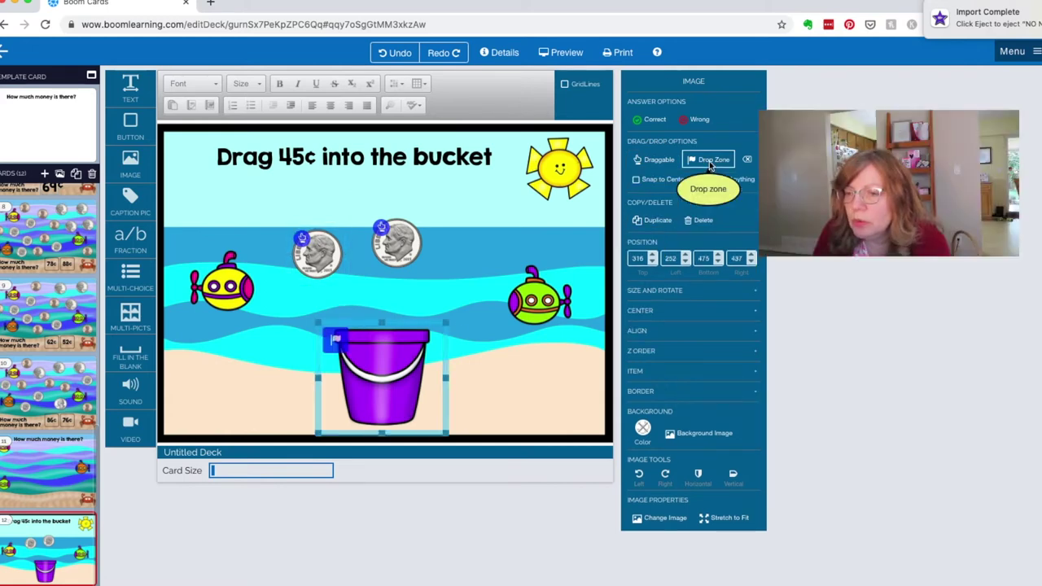
left_click(317, 253)
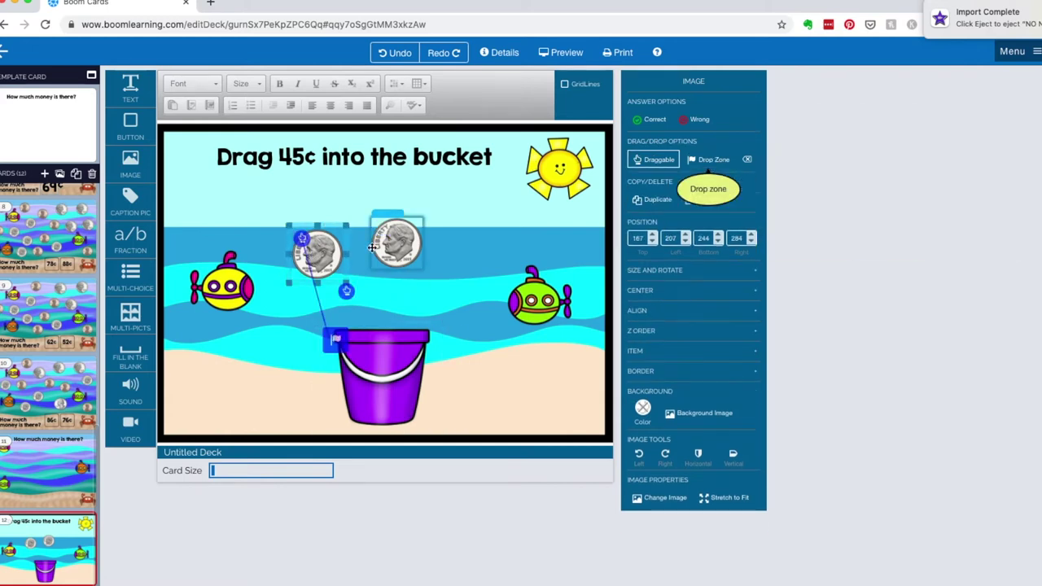
left_click(397, 245)
left_click(652, 200)
left_click_drag(403, 249, 458, 244)
left_click(535, 218)
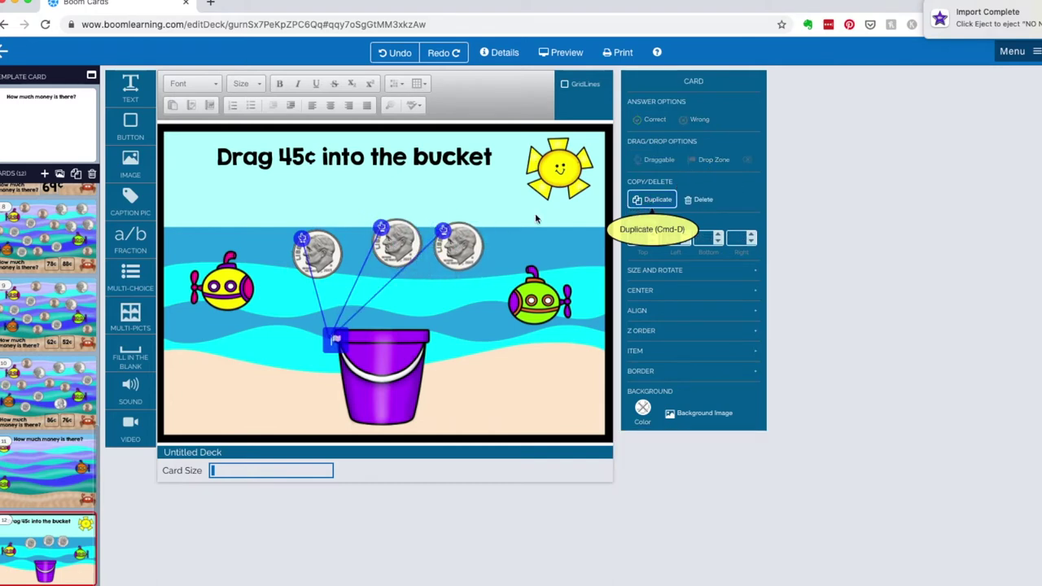
Duplicate two more dimes, placing them by the green submarine and left of the bucket.
key("super+d")
left_click(458, 257)
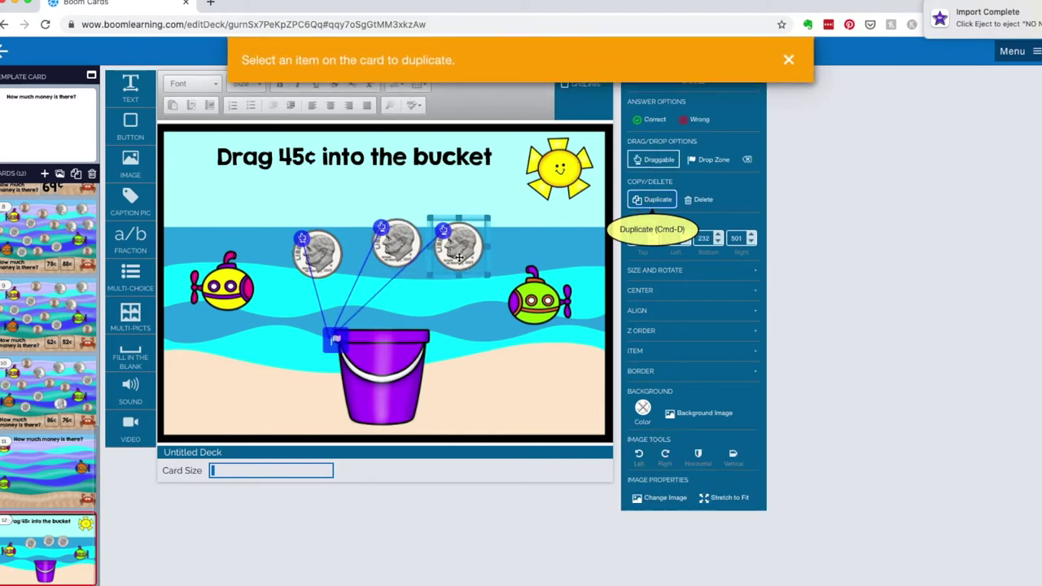
key("super+d")
left_click_drag(461, 259, 336, 339)
left_click(437, 304)
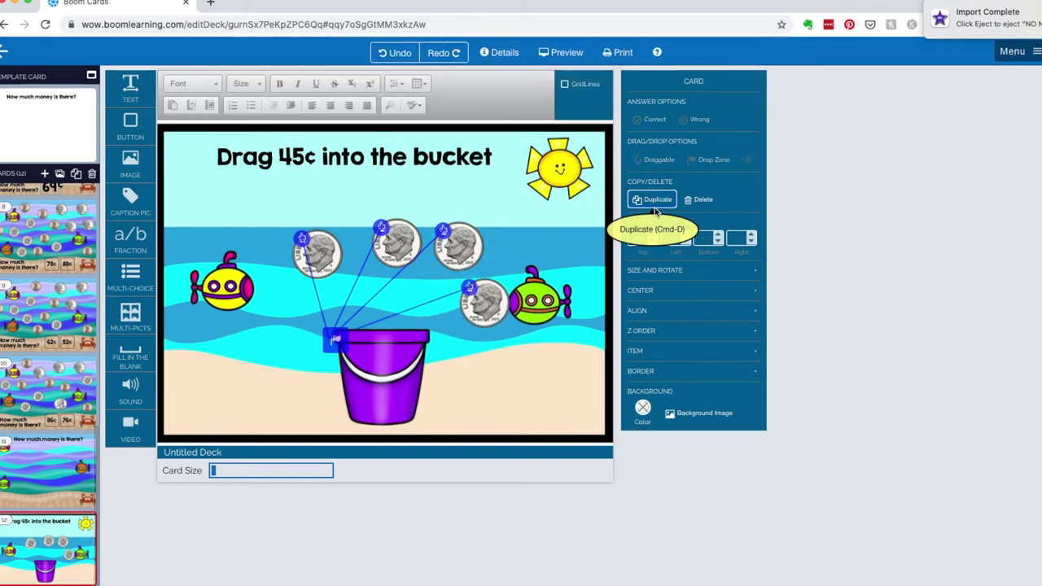
left_click(655, 204)
left_click(654, 199)
left_click_drag(486, 305, 278, 326)
Shift the dimes into an even row above the bucket.
left_click_drag(318, 251, 281, 254)
left_click_drag(399, 242, 355, 242)
left_click_drag(458, 244, 413, 242)
left_click_drag(476, 299, 474, 254)
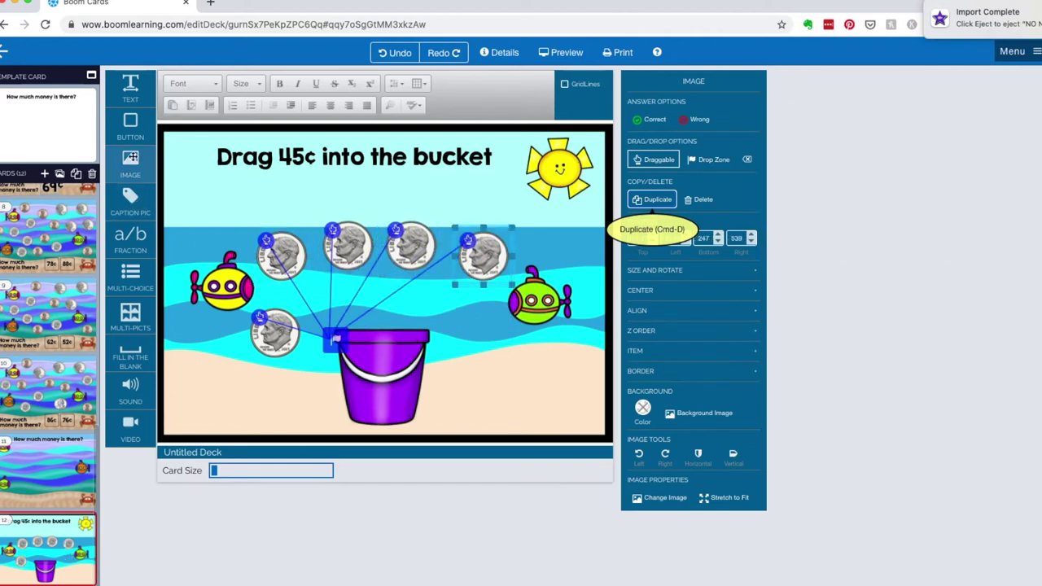
left_click_drag(131, 163, 460, 324)
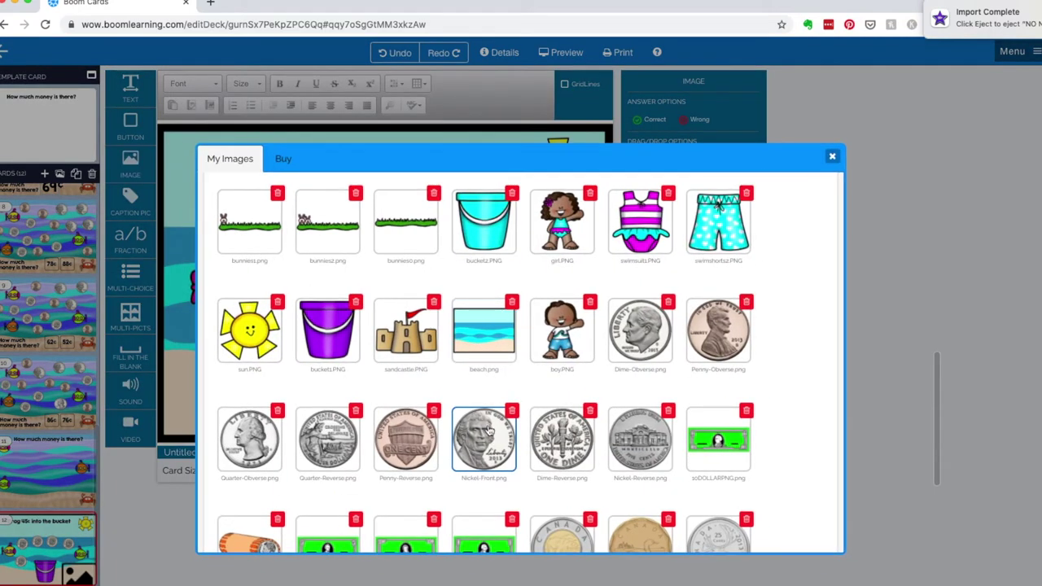
Add a shrunken, draggable nickel beside the right submarine, linked to the bucket drop zone.
left_click(331, 437)
left_click_drag(387, 266, 512, 393)
left_click_drag(554, 411, 332, 337)
left_click(650, 162)
left_click(424, 315)
Delete the extra dime on the sand and set the bucket drop zone to exactly 5 coins.
left_click(342, 349)
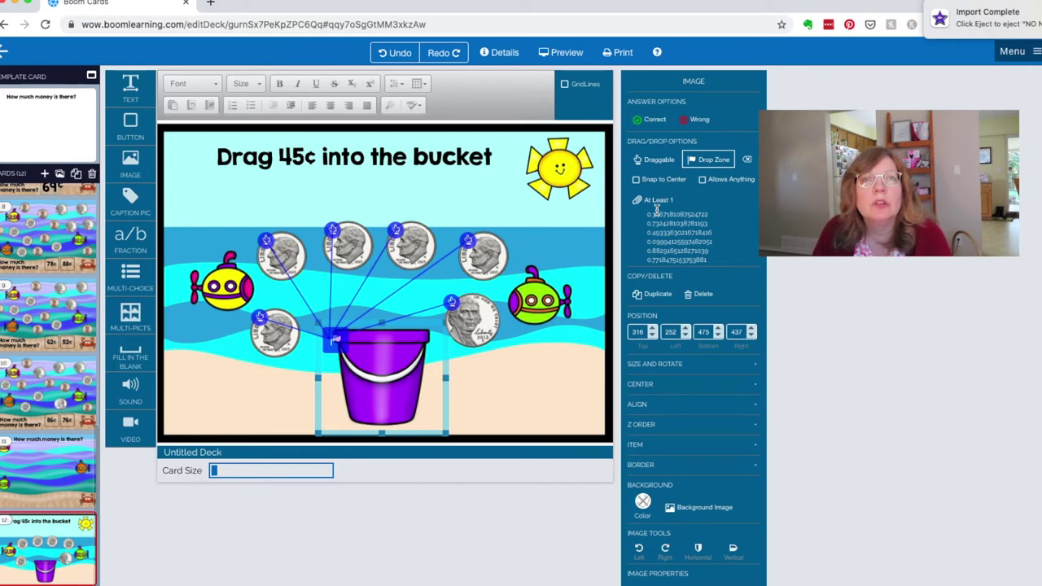
left_click(276, 334)
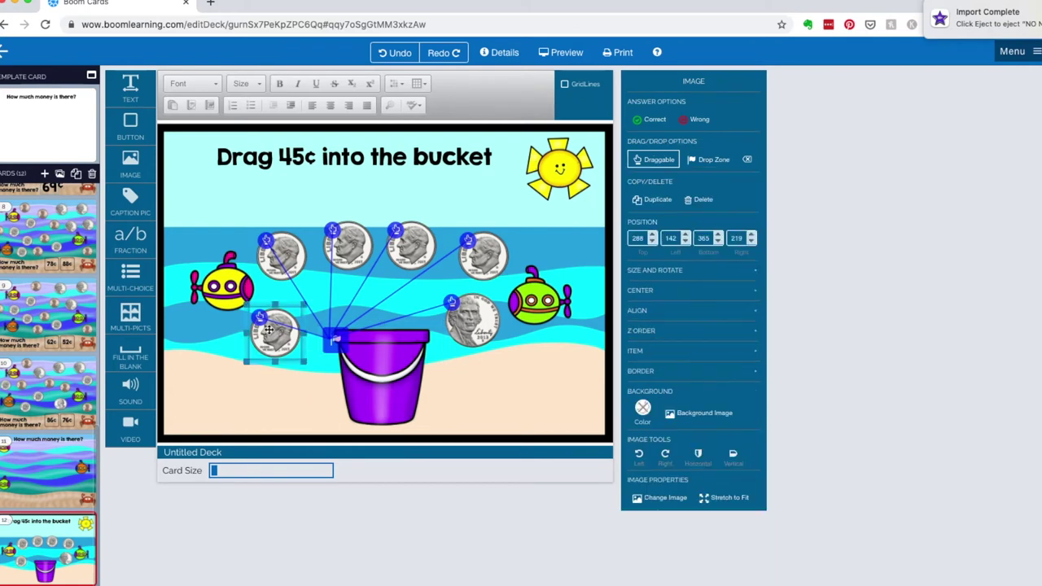
left_click(699, 201)
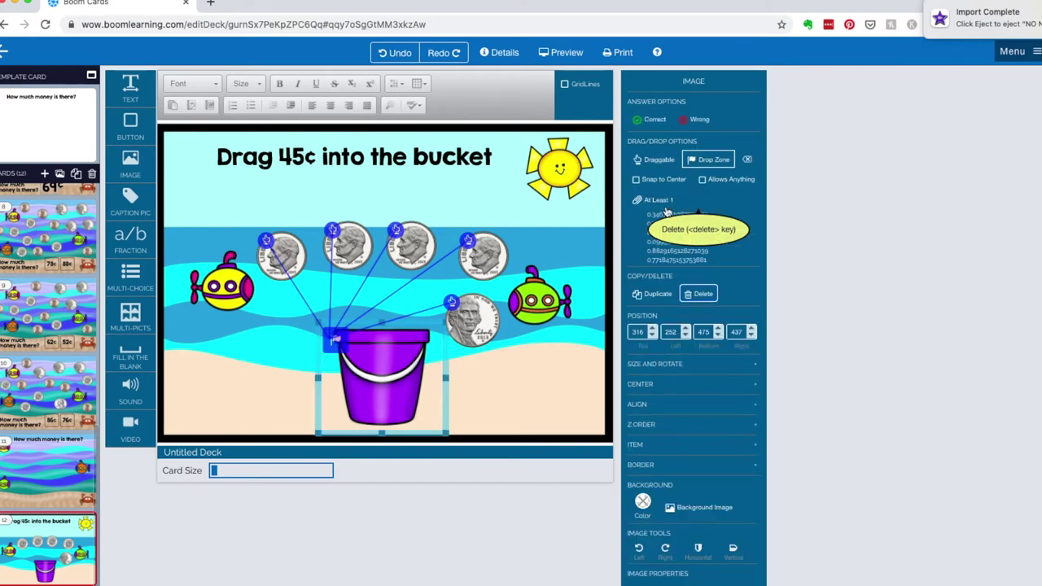
left_click(663, 202)
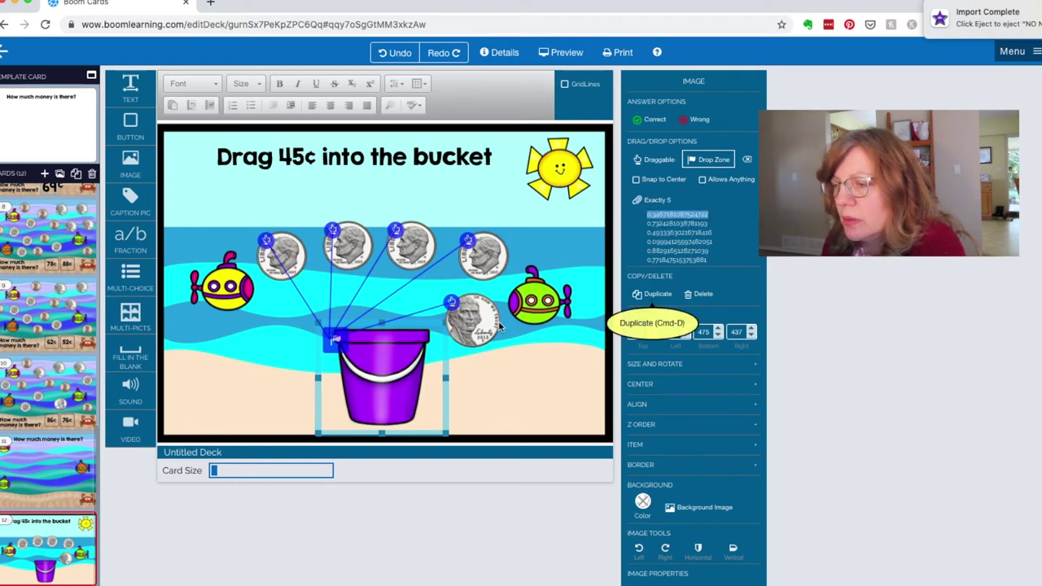
left_click(663, 294)
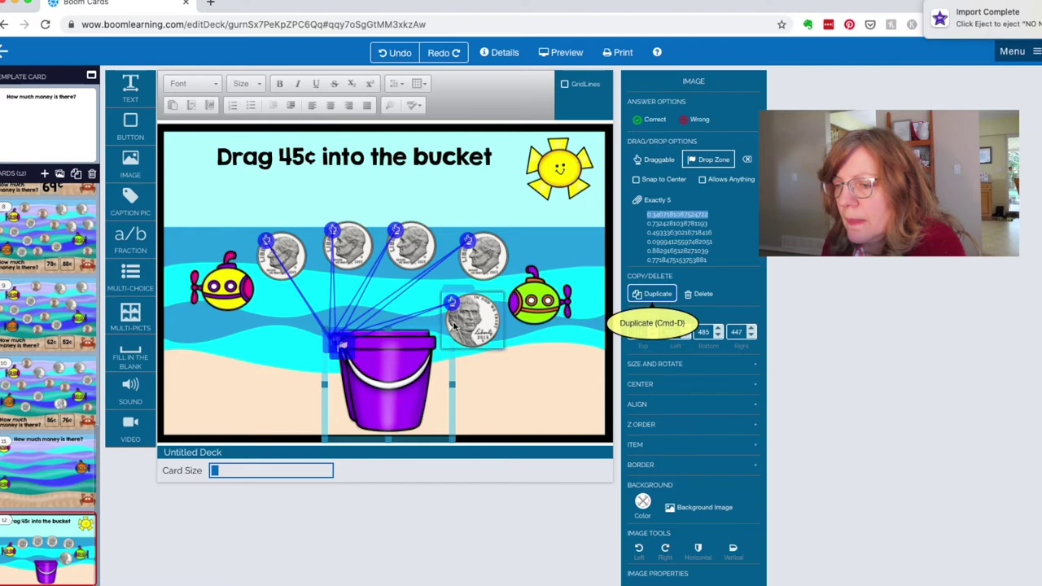
Move the bucket copy aside, clear its drop-zone links, and make it draggable instead of a drop zone.
left_click_drag(390, 351, 258, 352)
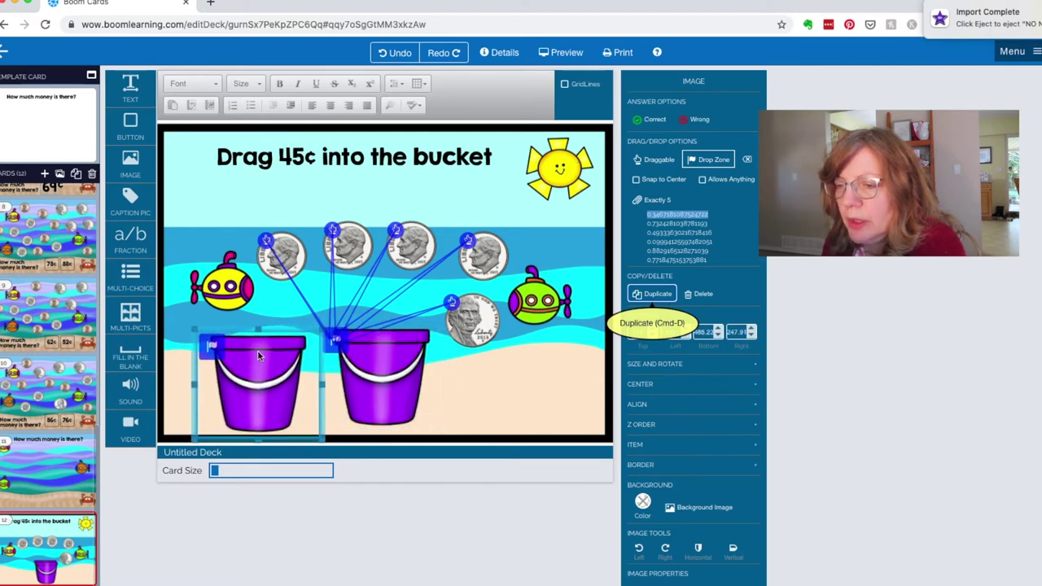
left_click(748, 159)
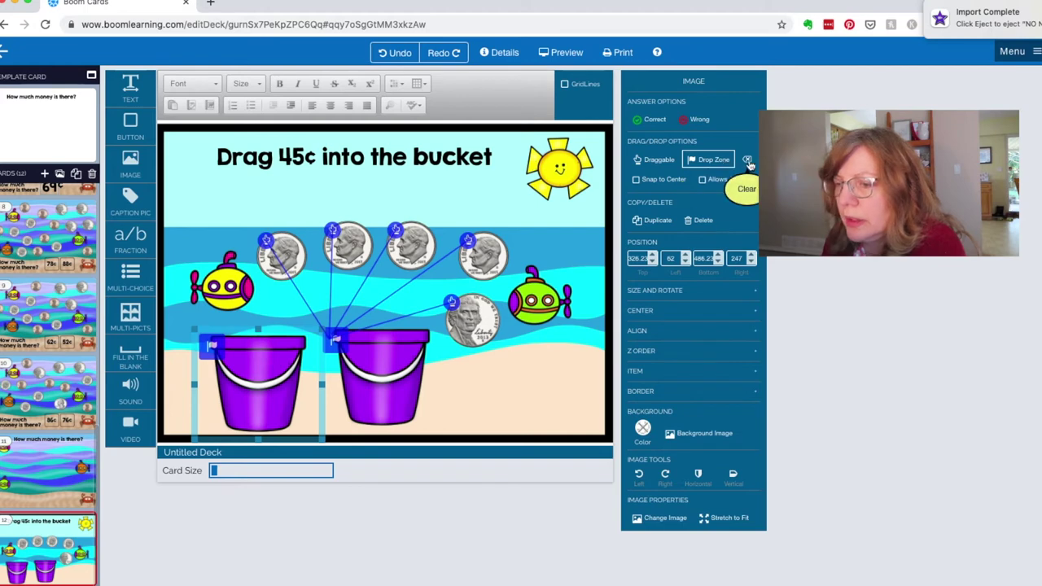
left_click(747, 160)
left_click(655, 160)
Place and enlarge the bucket copy over the original, ending at top 284, left 226.
left_click_drag(280, 363, 383, 361)
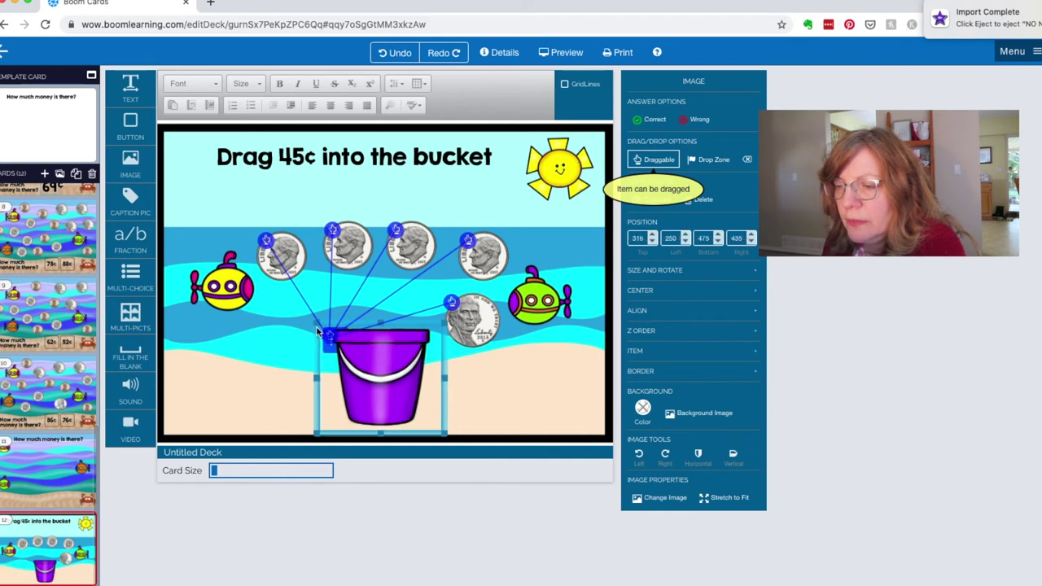
left_click_drag(315, 322, 289, 296)
left_click_drag(352, 366, 364, 366)
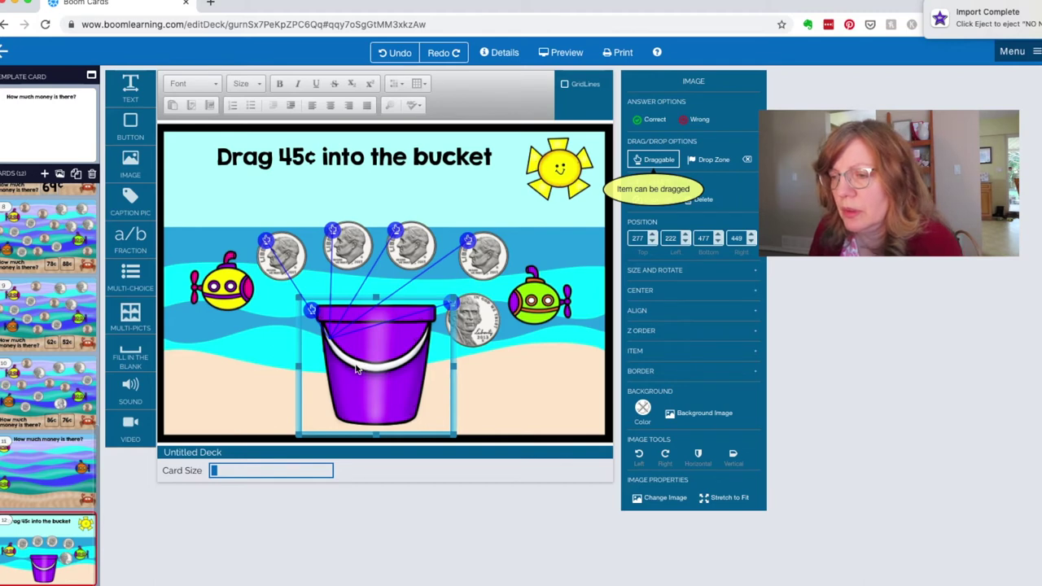
left_click_drag(299, 303, 300, 307)
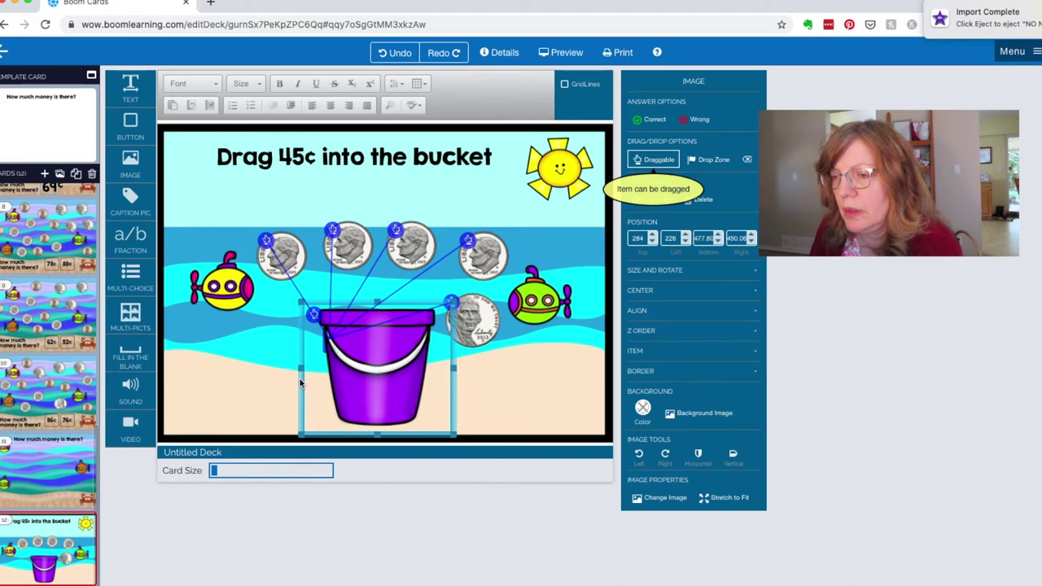
left_click(561, 53)
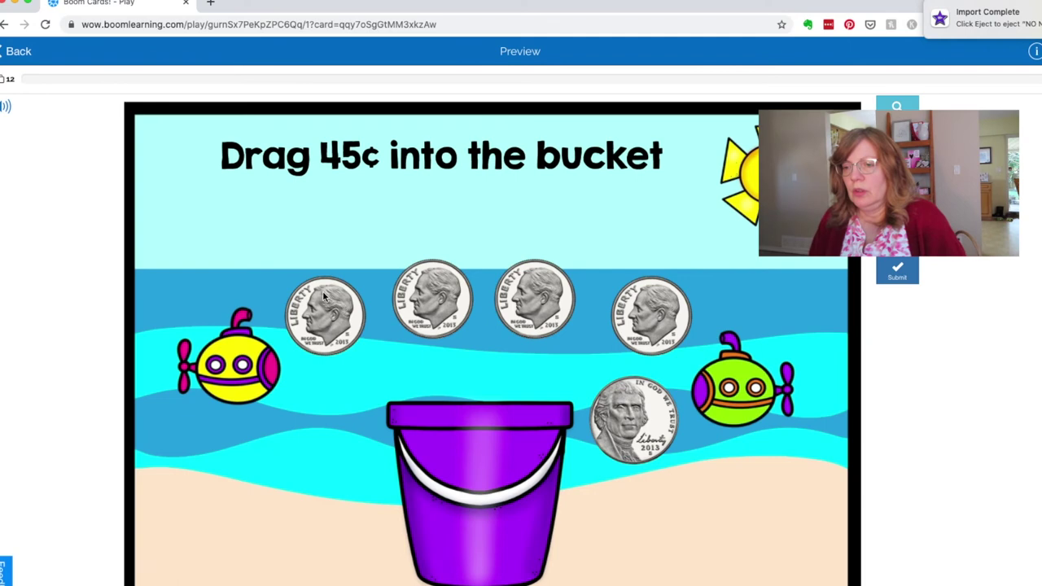
left_click_drag(323, 297, 421, 359)
left_click_drag(440, 295, 470, 444)
left_click_drag(542, 320, 502, 449)
left_click_drag(651, 319, 516, 420)
left_click_drag(664, 313, 481, 440)
left_click_drag(326, 317, 484, 449)
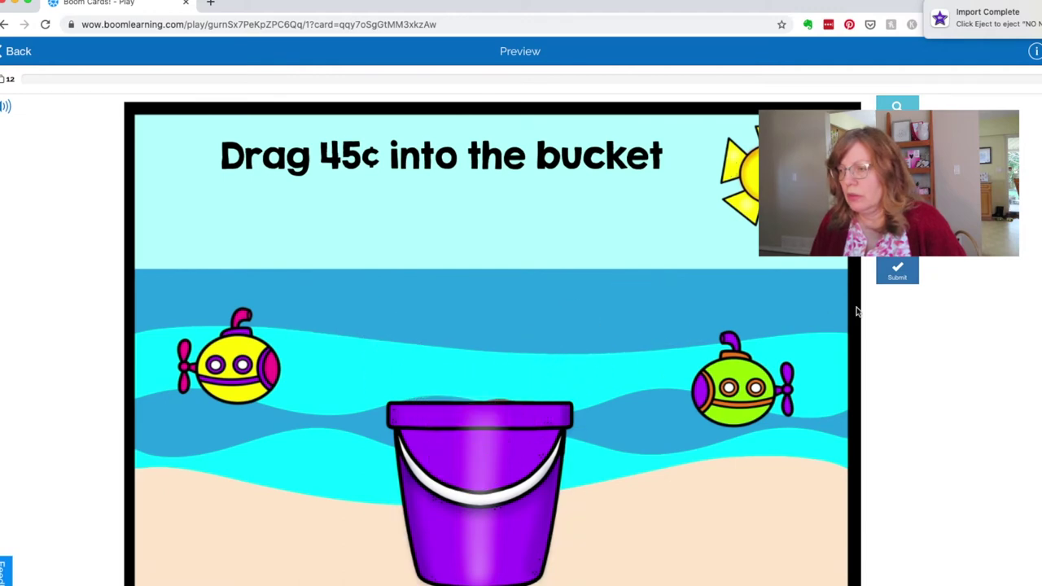
left_click(897, 271)
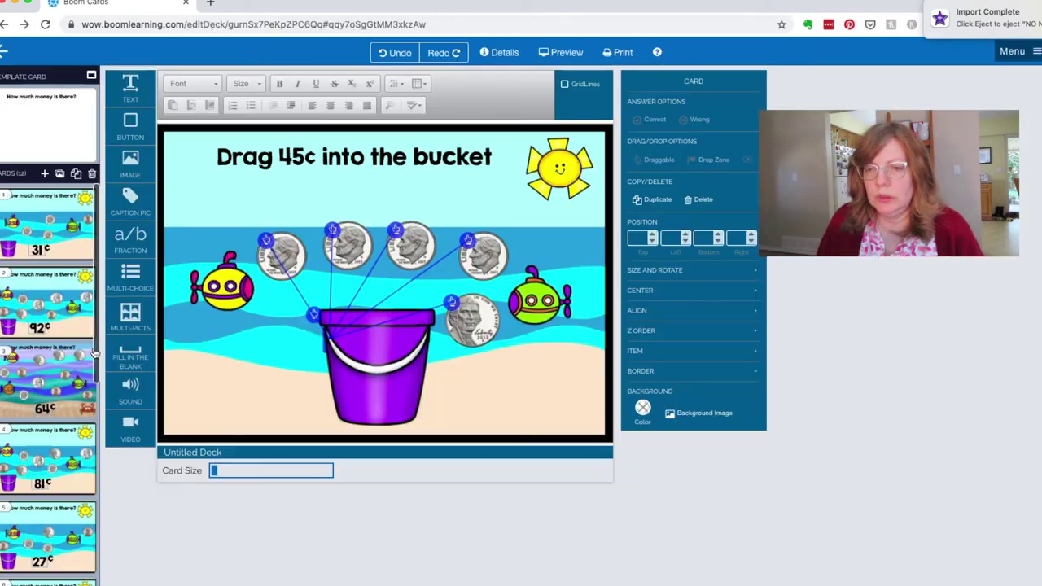
left_click_drag(94, 352, 96, 562)
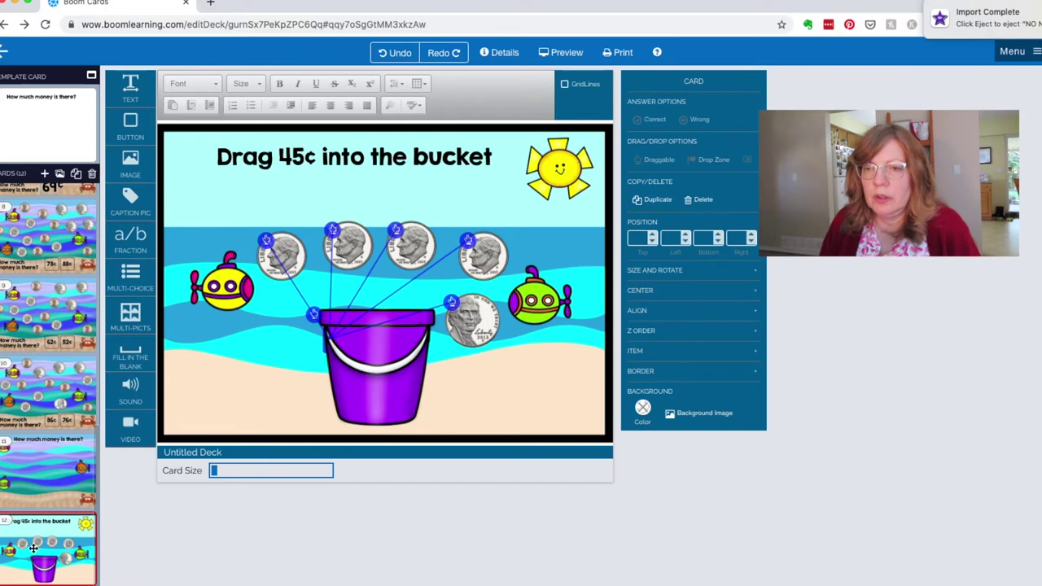
Clone the 45¢ card as card 13 and replace its nickel with a slightly smaller dime.
left_click(467, 324)
left_click(467, 324)
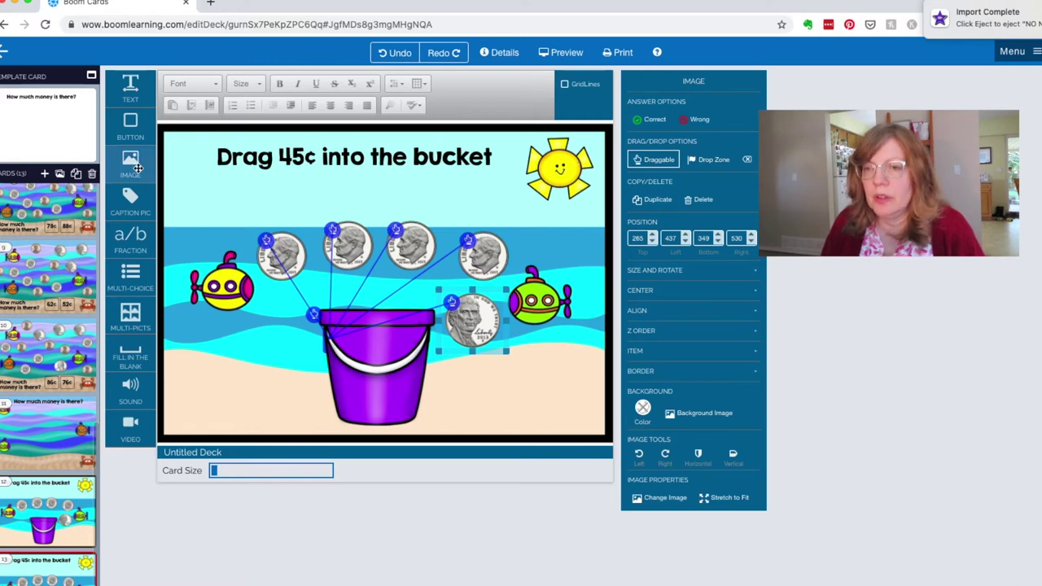
left_click(665, 498)
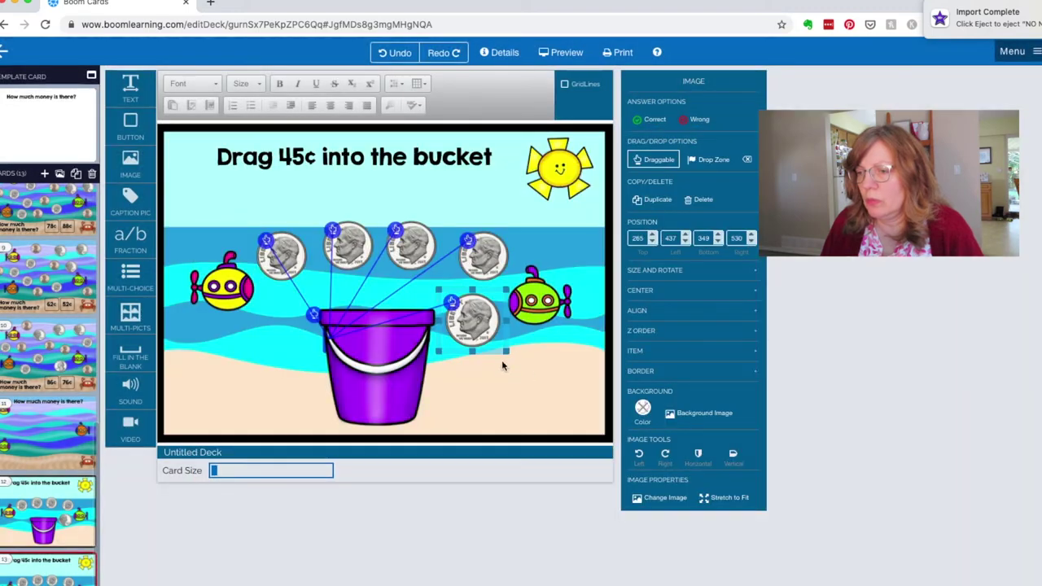
left_click_drag(505, 355, 495, 342)
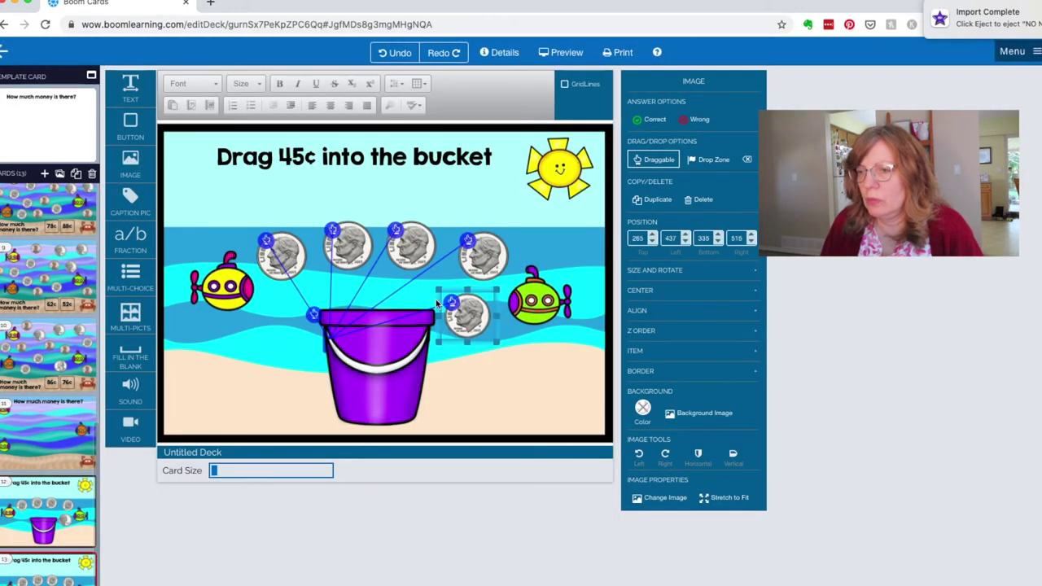
Retitle card 13 'Drag 30¢ into the bucket' and set its drop zone to exactly 3 coins.
left_click(298, 150)
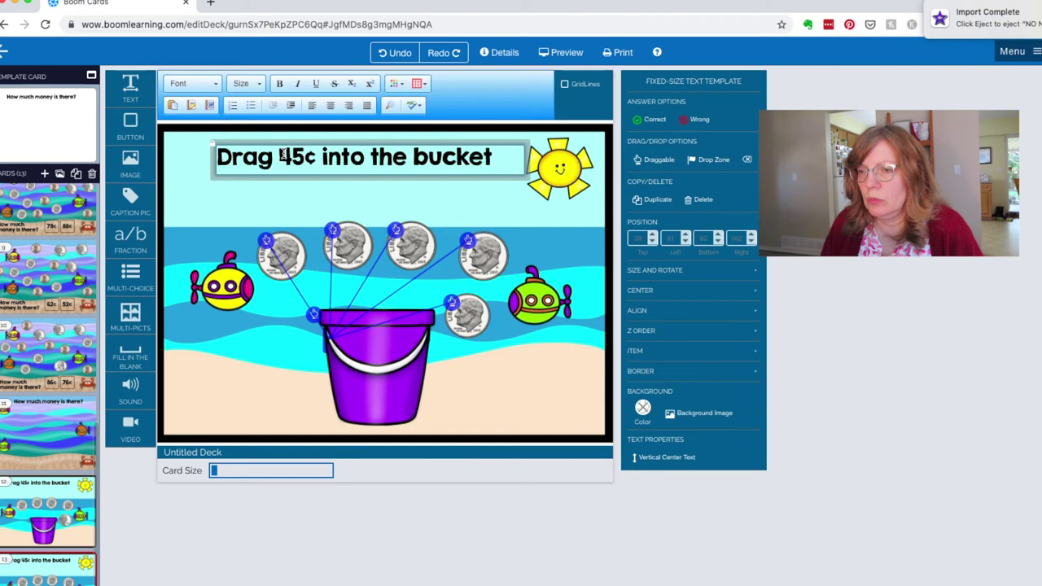
type("30")
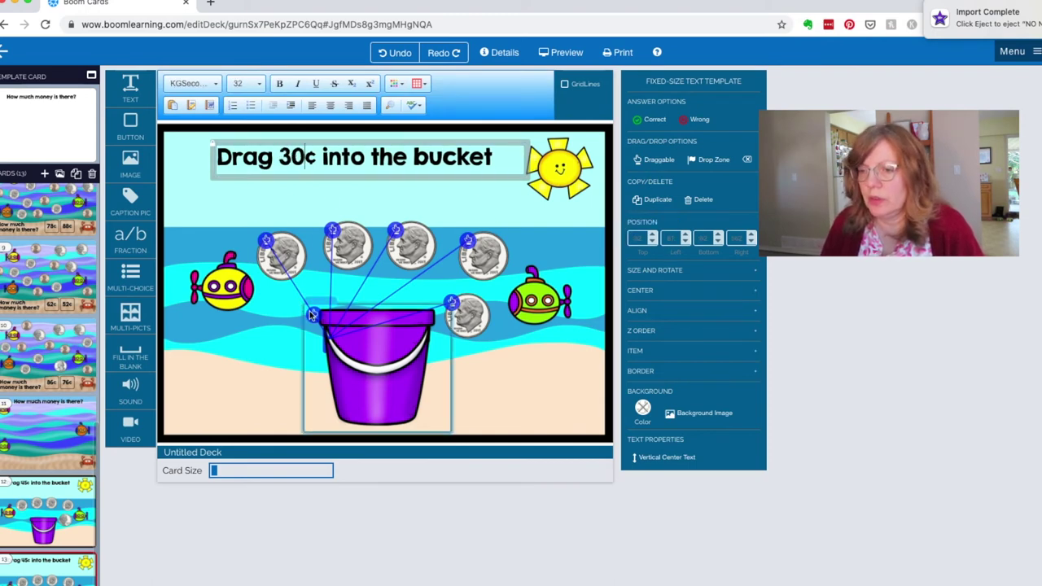
left_click_drag(369, 344, 251, 372)
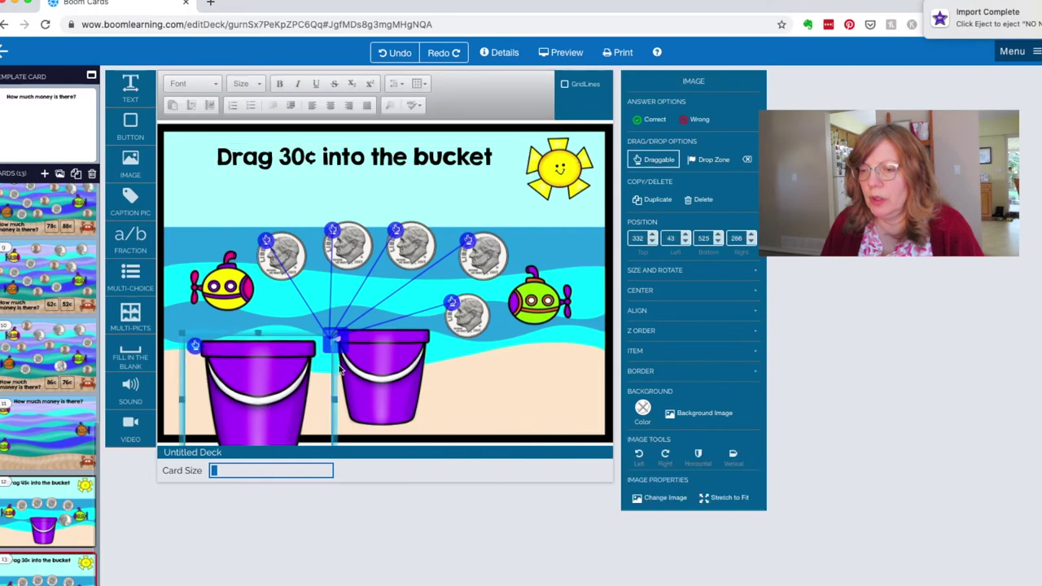
left_click(346, 351)
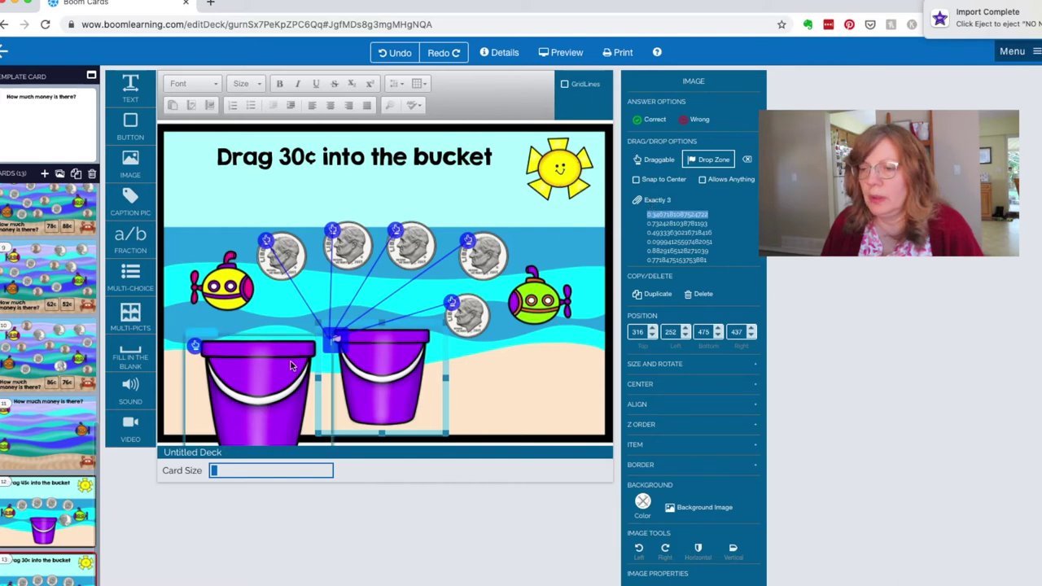
left_click_drag(272, 381, 397, 356)
left_click(247, 374)
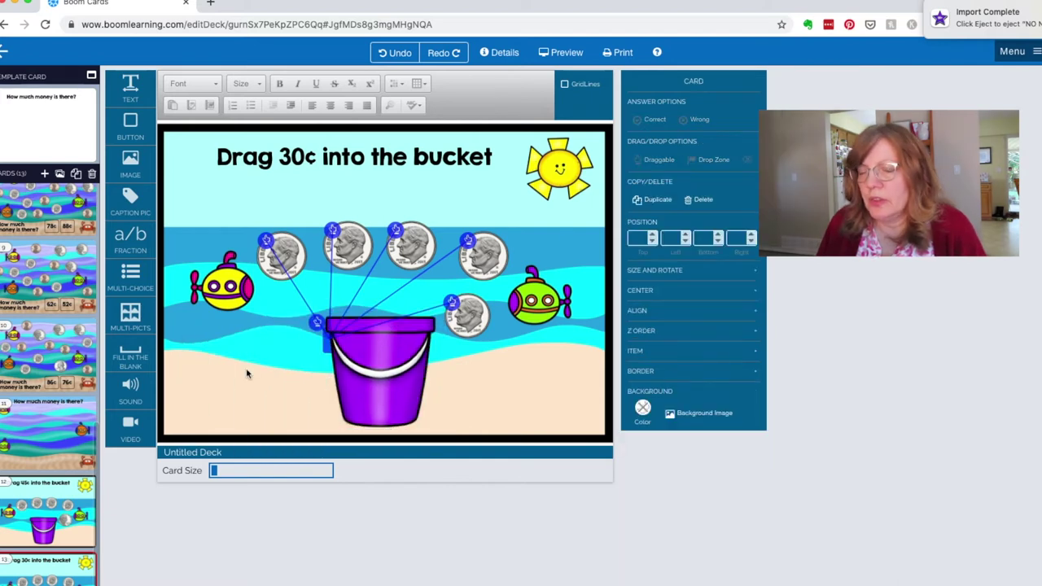
left_click(53, 519)
Clone the 45¢ card as card 14, retitled 'Drag 25¢ into the bucket', and pick its top-left coin to replace.
left_click(75, 175)
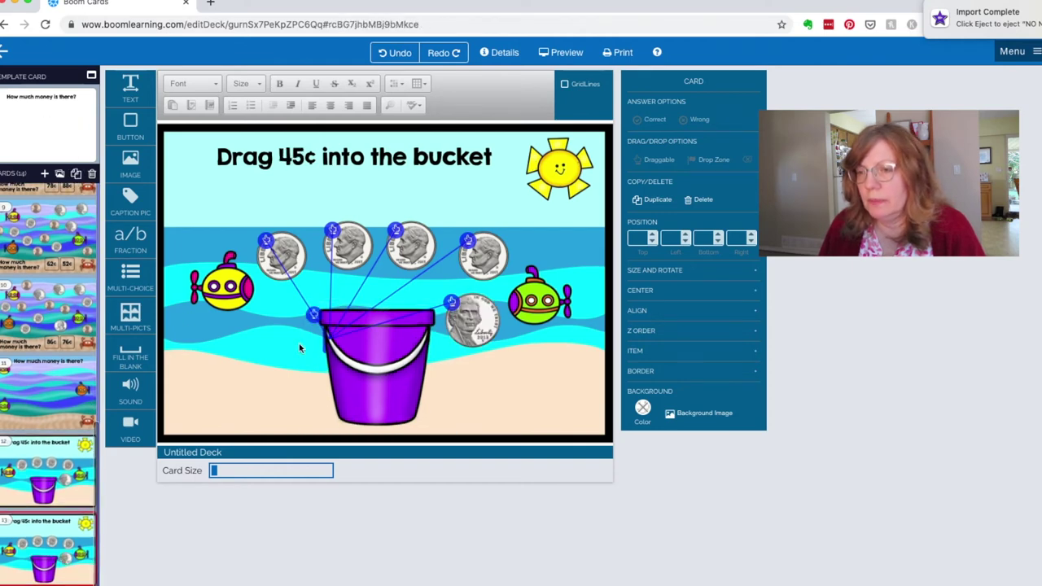
left_click(285, 160)
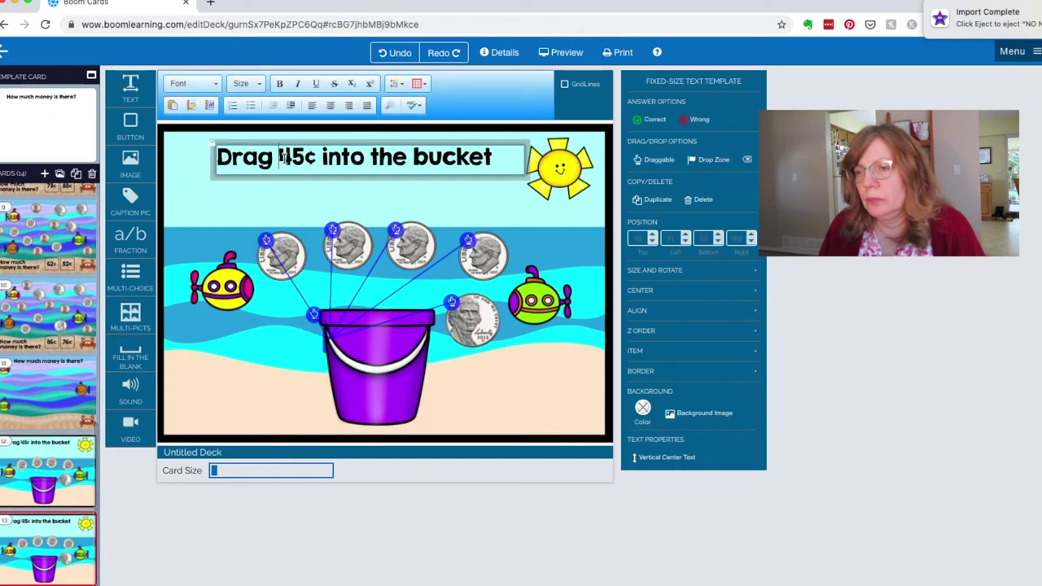
type("2")
left_click(281, 256)
left_click(655, 497)
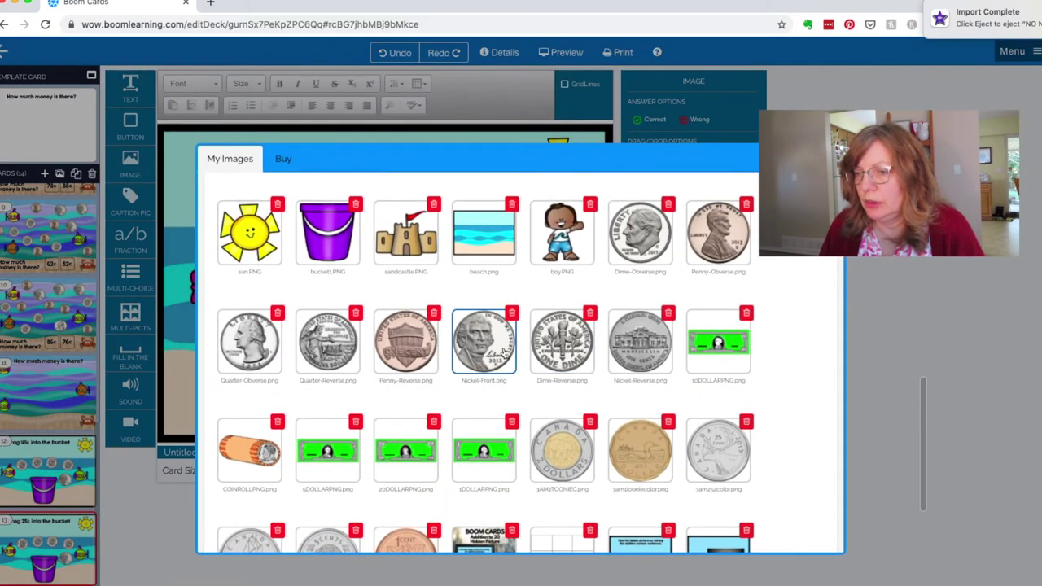
Swap each of the card's dimes for the Nickel-Front image and nudge the lower-right nickel into place.
left_click(506, 349)
left_click(656, 496)
left_click(488, 347)
left_click(411, 245)
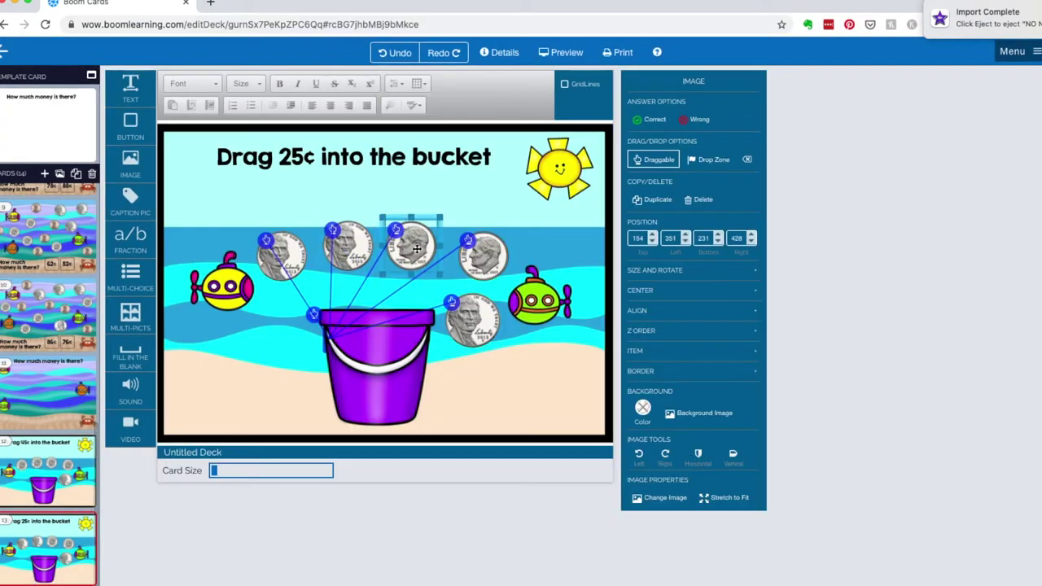
left_click(656, 497)
left_click(489, 345)
left_click(489, 260)
left_click(656, 496)
left_click(490, 345)
left_click(493, 344)
left_click_drag(482, 346, 480, 319)
Add a nickel copy by the yellow submarine and stack a bucket copy over the original.
left_click(281, 257)
left_click(653, 200)
left_click_drag(283, 266, 234, 327)
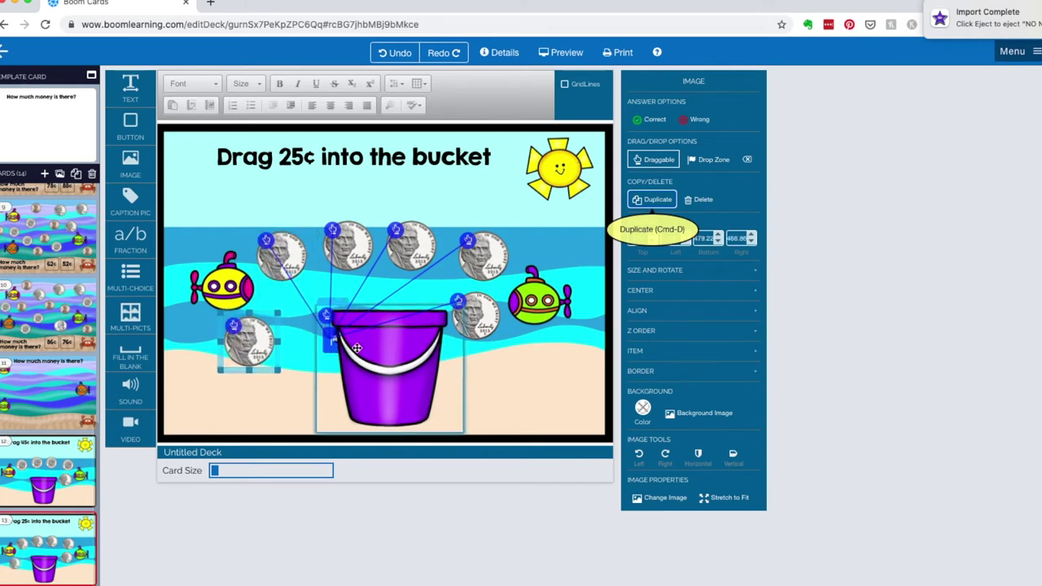
key("super+d")
left_click_drag(411, 358, 370, 363)
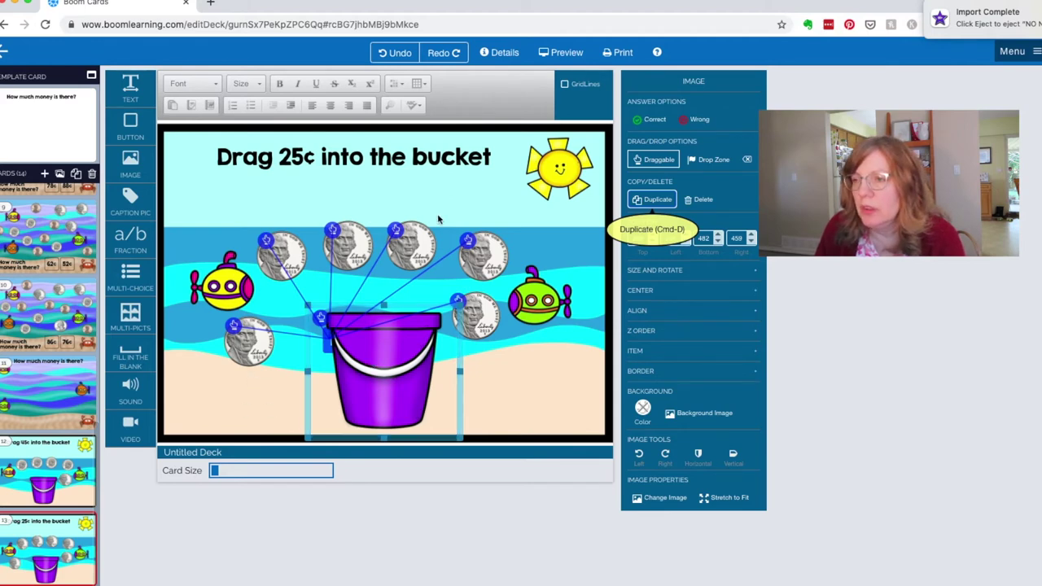
Preview the 25¢ card, dropping five nickels into the bucket and submitting.
left_click(560, 53)
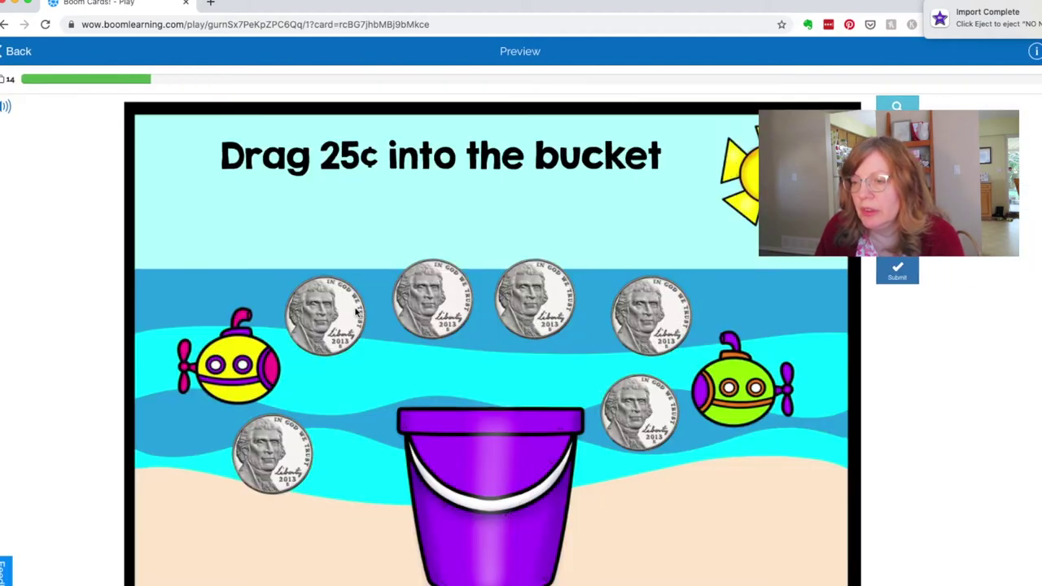
left_click_drag(277, 442, 434, 424)
left_click_drag(329, 313, 484, 472)
left_click_drag(446, 301, 499, 452)
left_click_drag(529, 333, 499, 496)
left_click_drag(274, 462, 513, 507)
left_click_drag(634, 309, 458, 472)
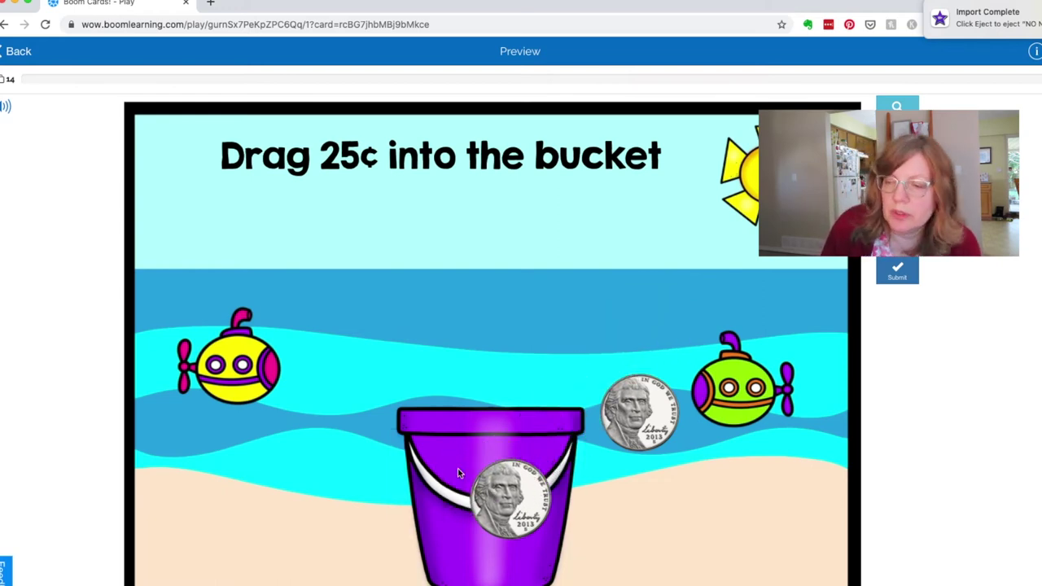
left_click(898, 272)
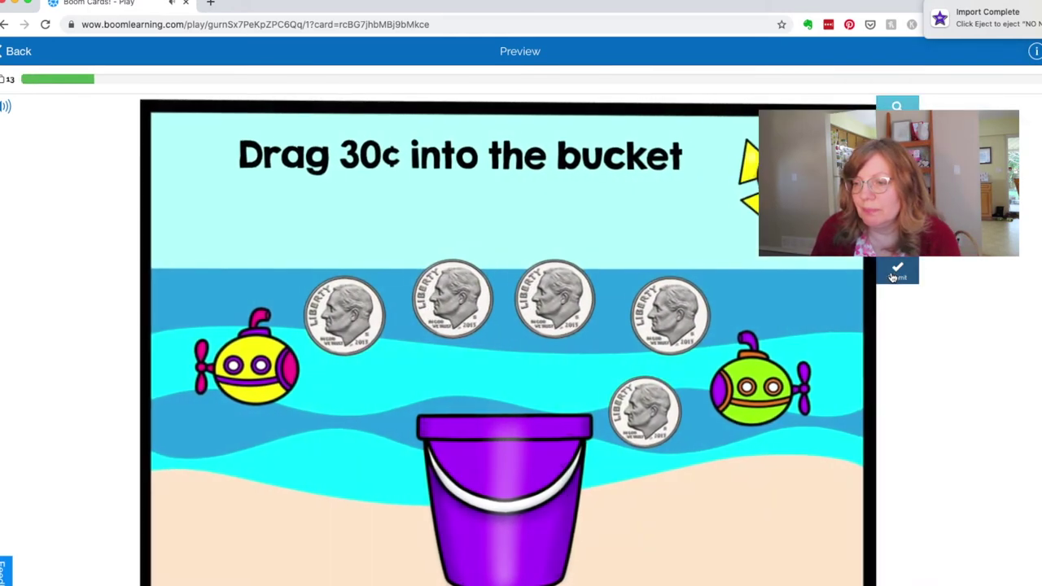
On the 30¢ card, drop three dimes into the bucket, submit, and return to the editor.
left_click_drag(345, 342, 489, 479)
left_click_drag(456, 326, 487, 505)
left_click_drag(518, 313, 495, 478)
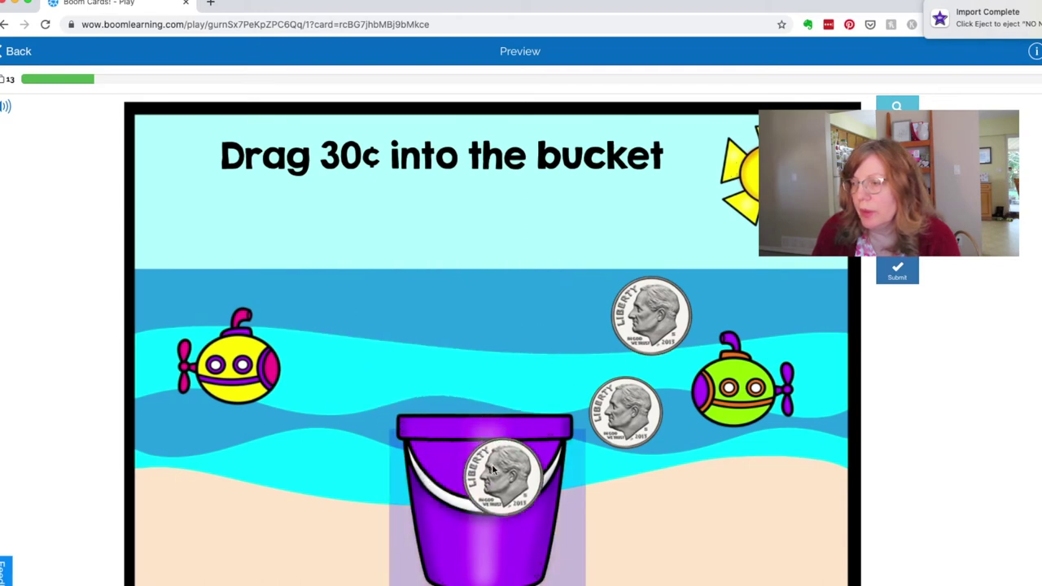
left_click(898, 272)
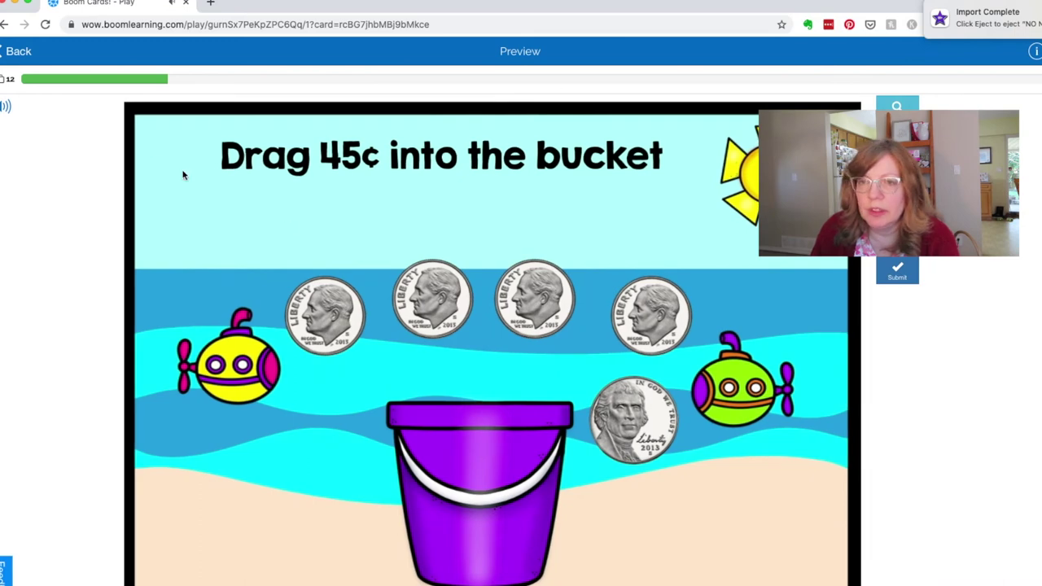
left_click(37, 52)
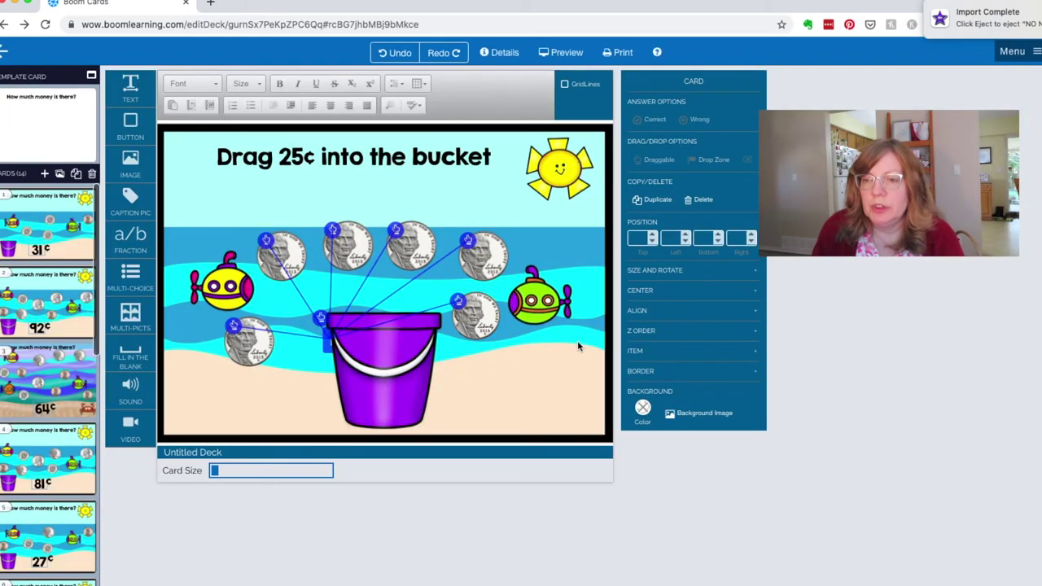
Make the lower-left nickel draggable again, link it to the drop zone, and restore the covering bucket.
left_click_drag(383, 347, 539, 406)
left_click(249, 342)
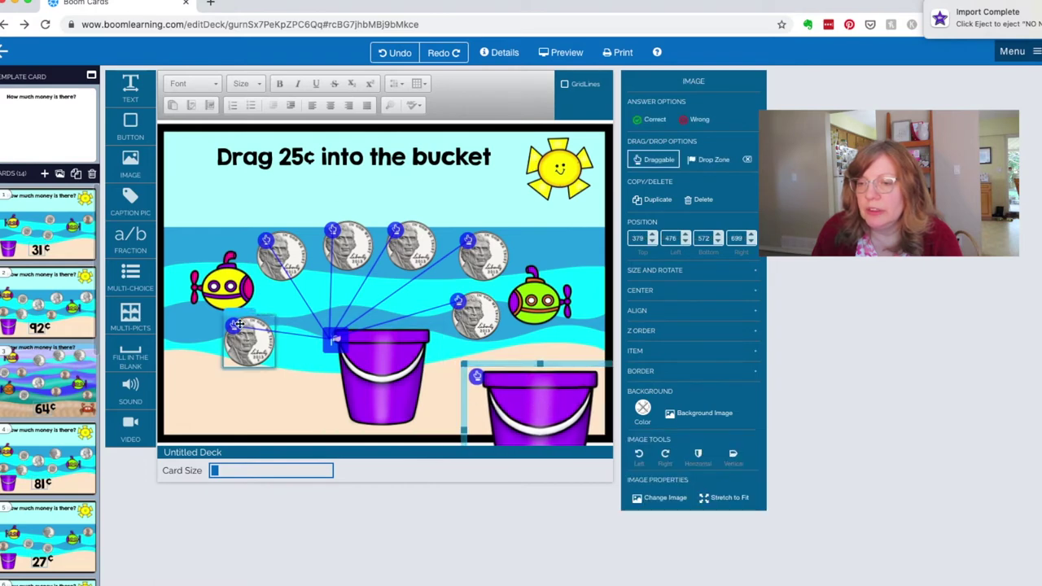
left_click(750, 160)
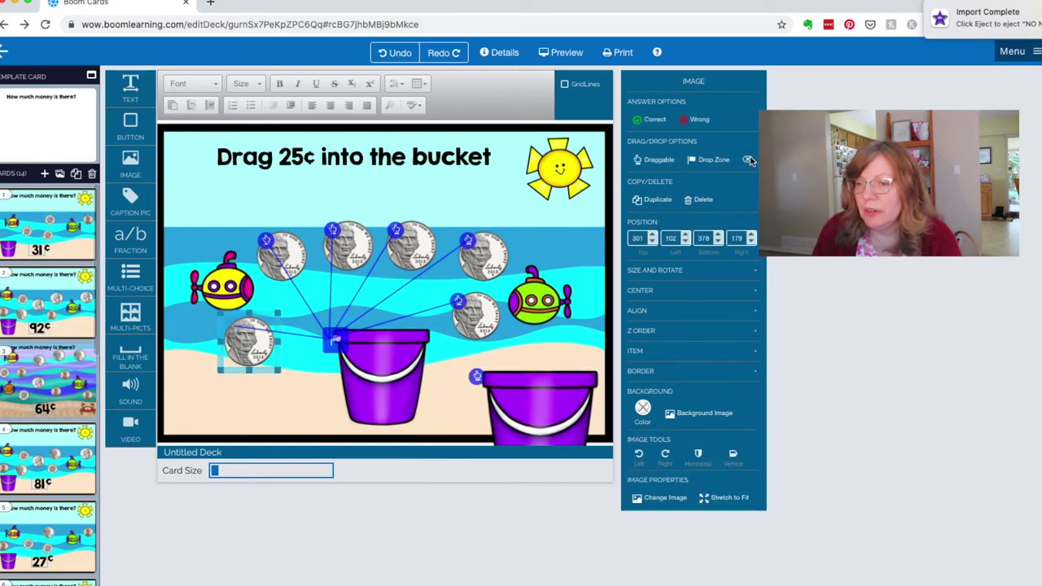
left_click(299, 342)
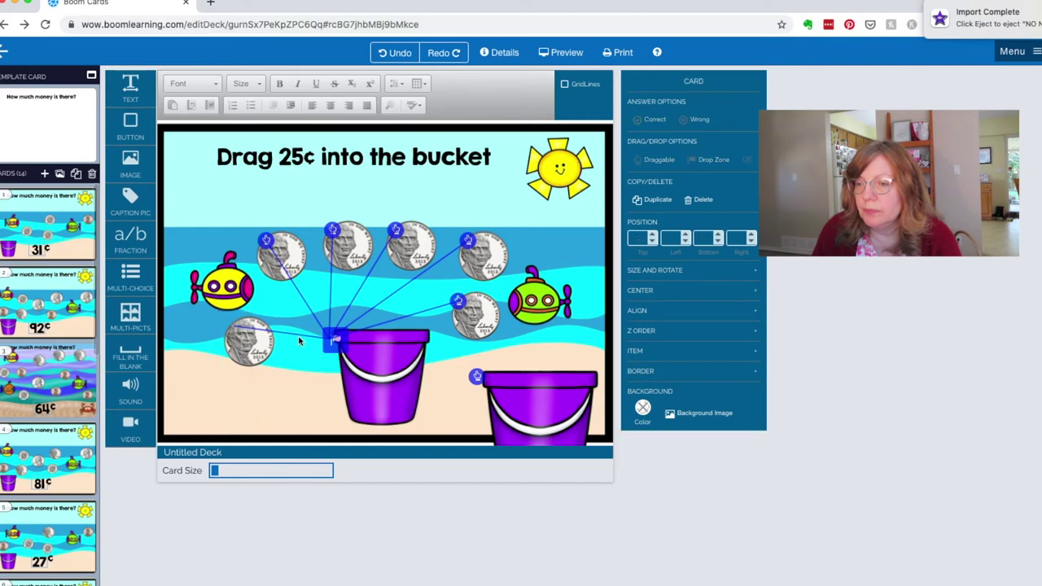
left_click(246, 329)
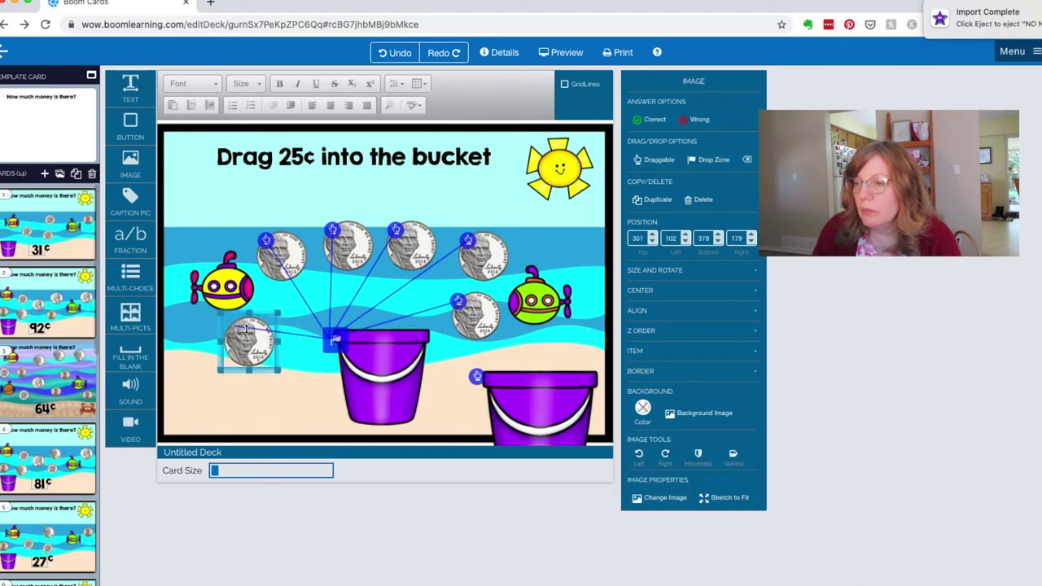
left_click(654, 162)
left_click_drag(237, 325, 257, 329)
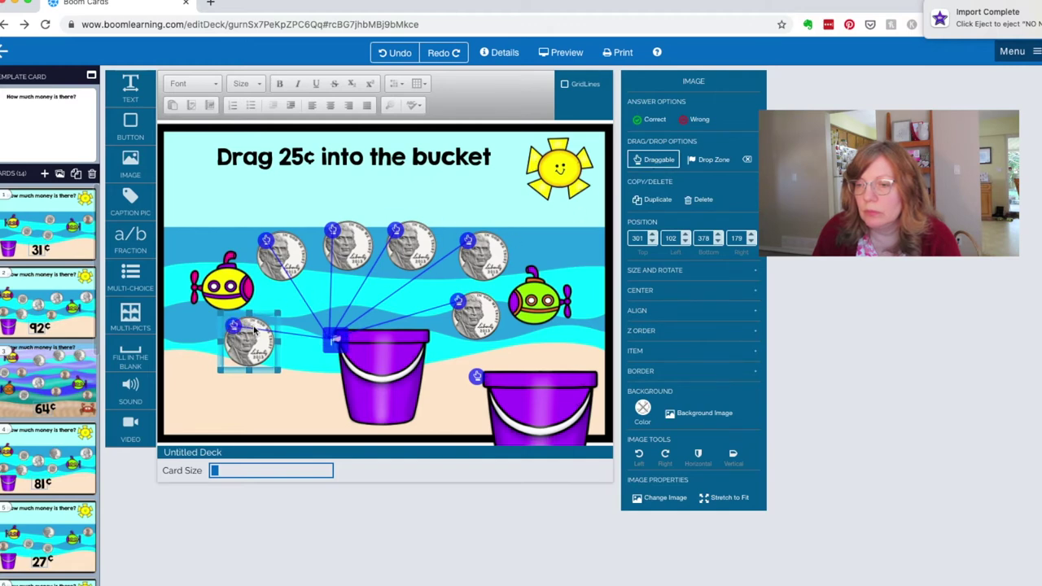
left_click(532, 408)
left_click_drag(533, 408, 369, 354)
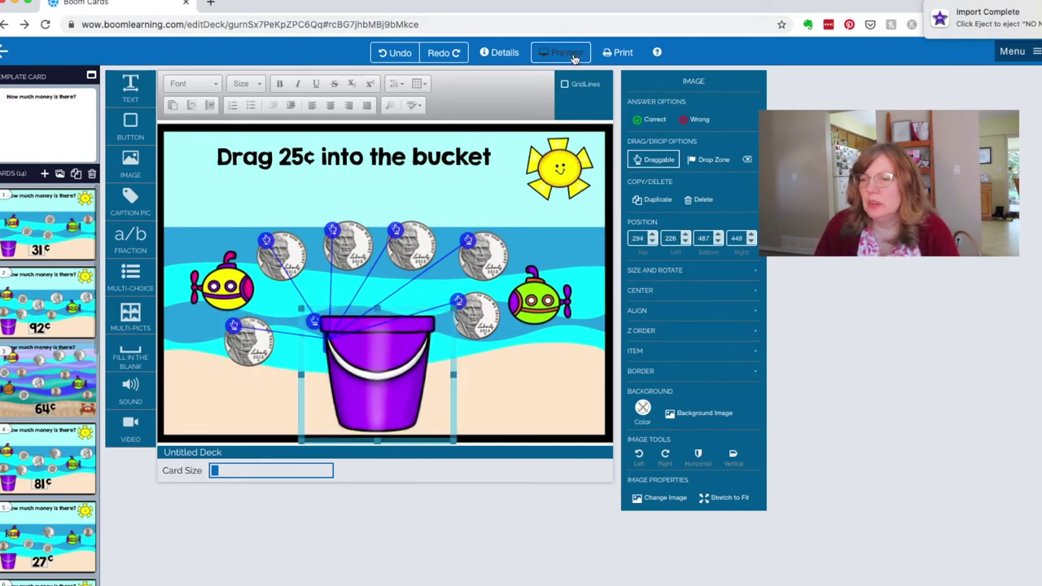
Preview the card, drop the lower-left nickel into the bucket, and quit the preview.
left_click(573, 54)
left_click_drag(309, 433, 290, 461)
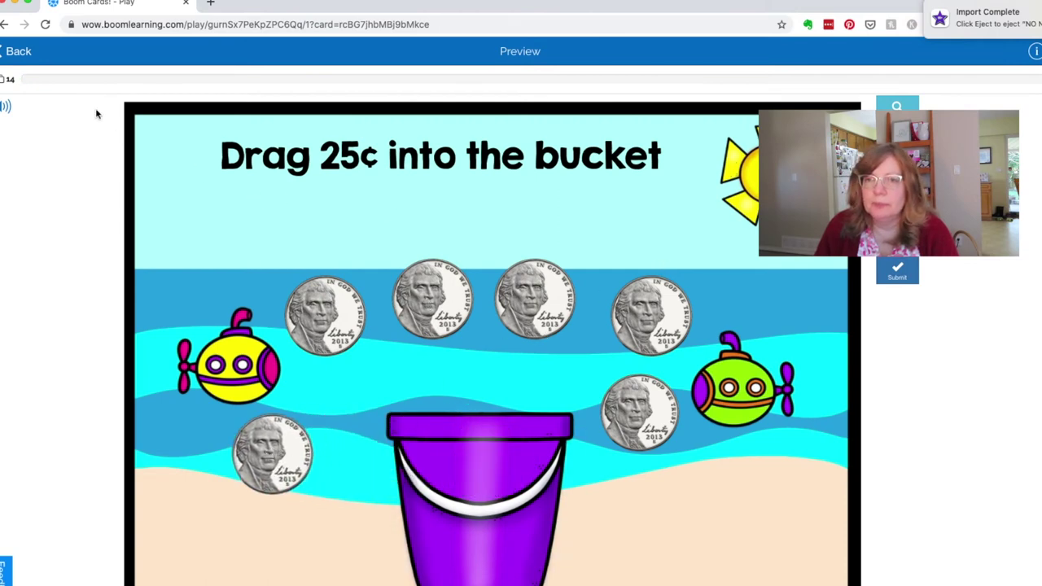
left_click(27, 54)
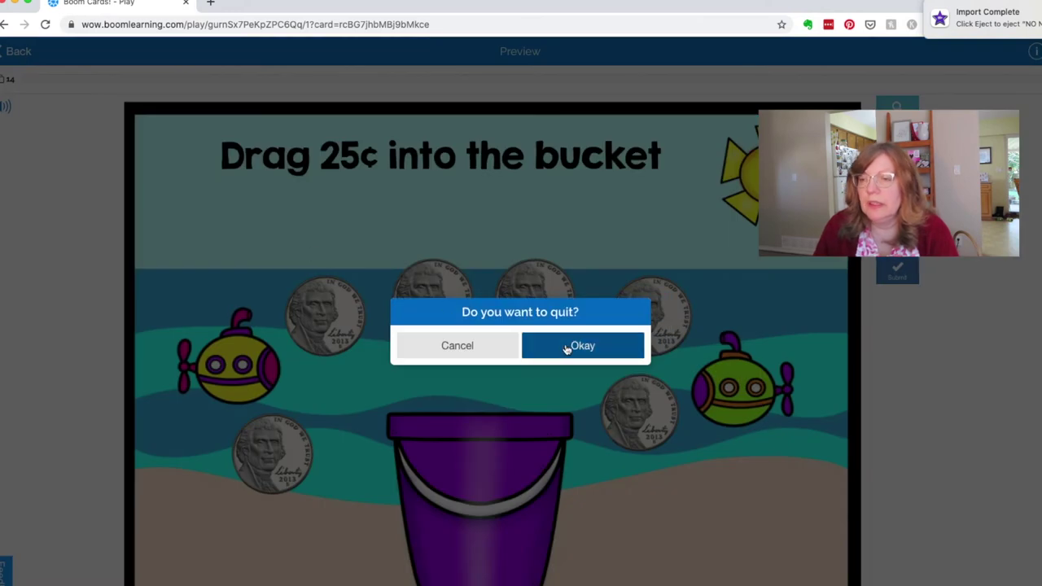
left_click(570, 347)
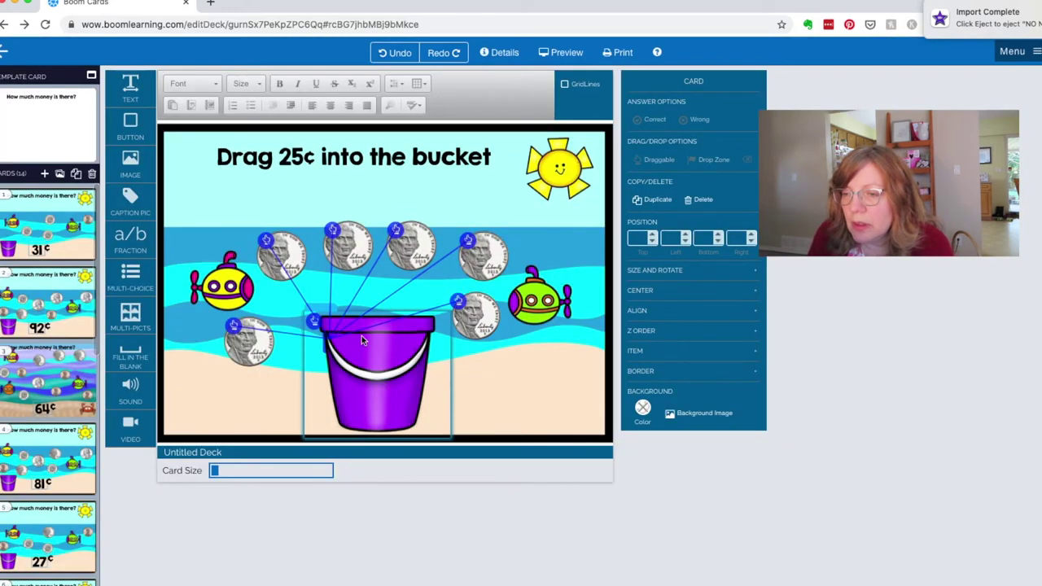
Uncover the drop-zone bucket, reset its drop-zone settings, and link all six nickels to it.
left_click_drag(367, 352, 552, 395)
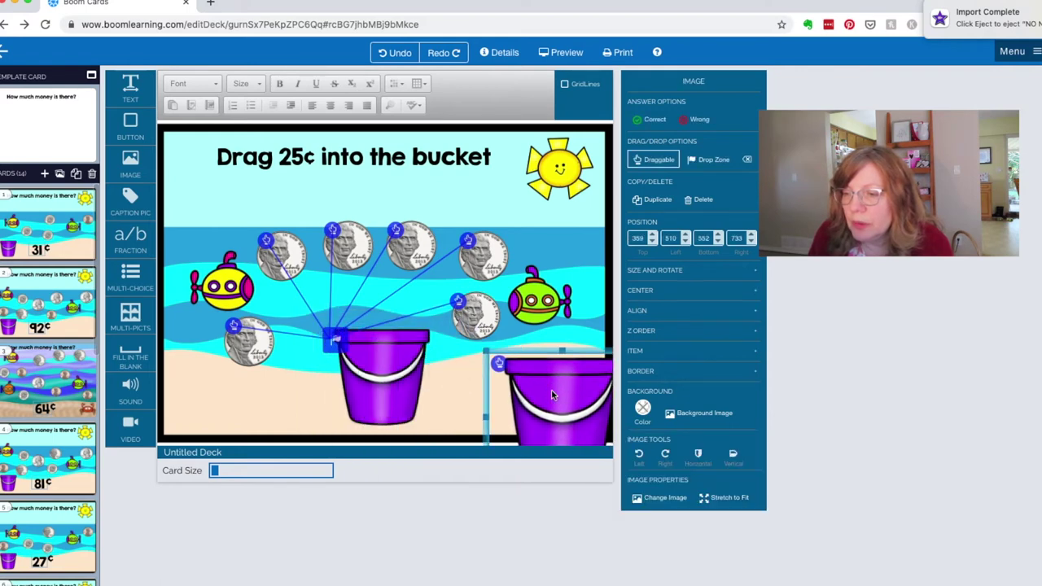
left_click(332, 347)
left_click(746, 162)
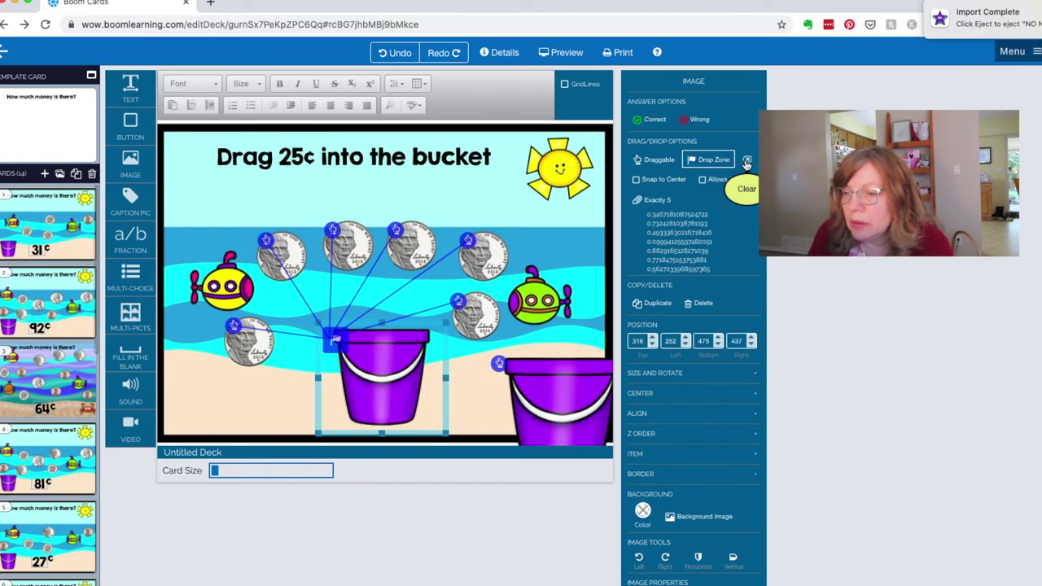
left_click(255, 326)
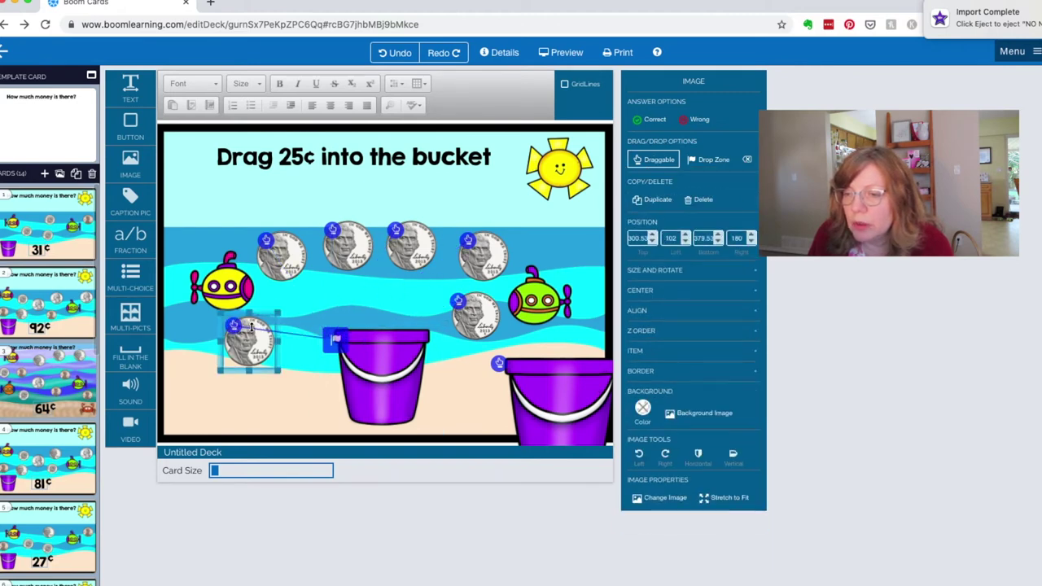
left_click(276, 256)
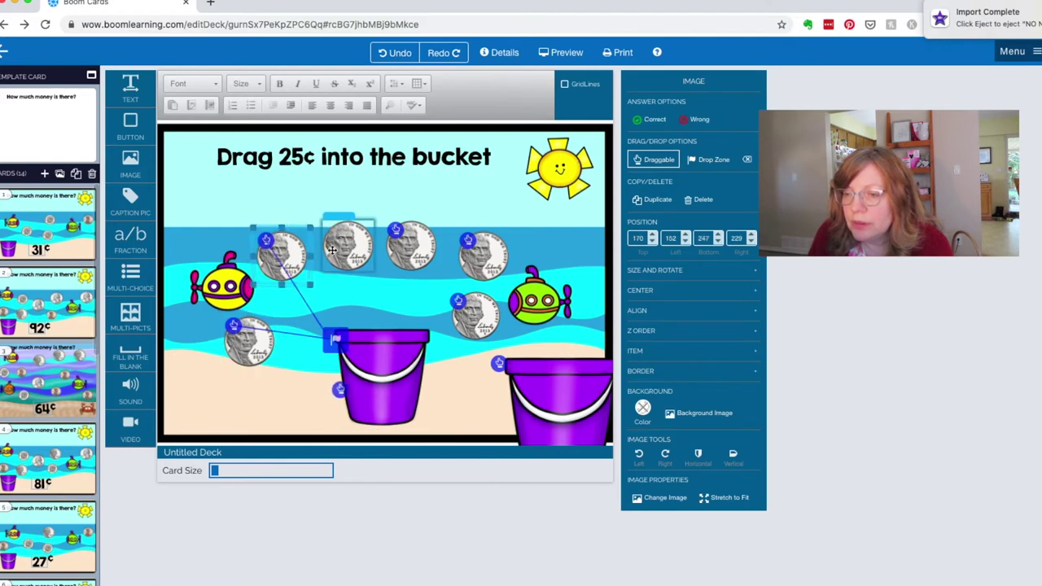
left_click(329, 244)
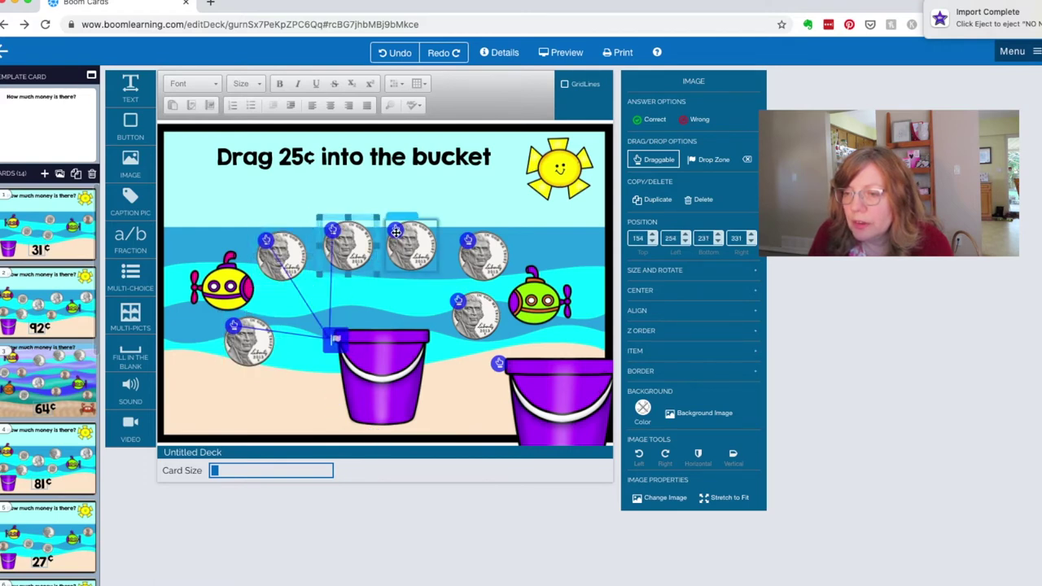
left_click(389, 250)
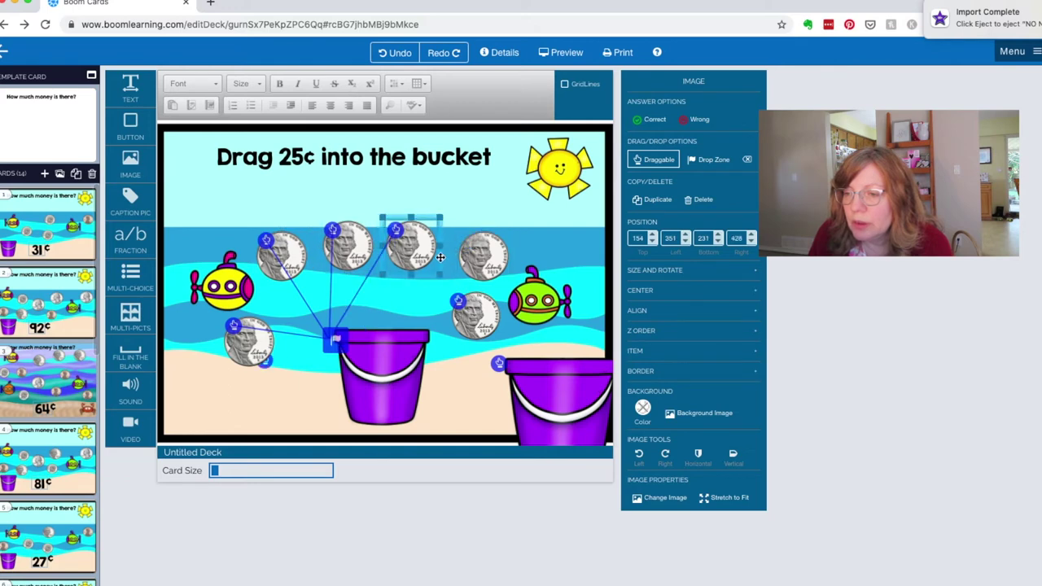
left_click(468, 254)
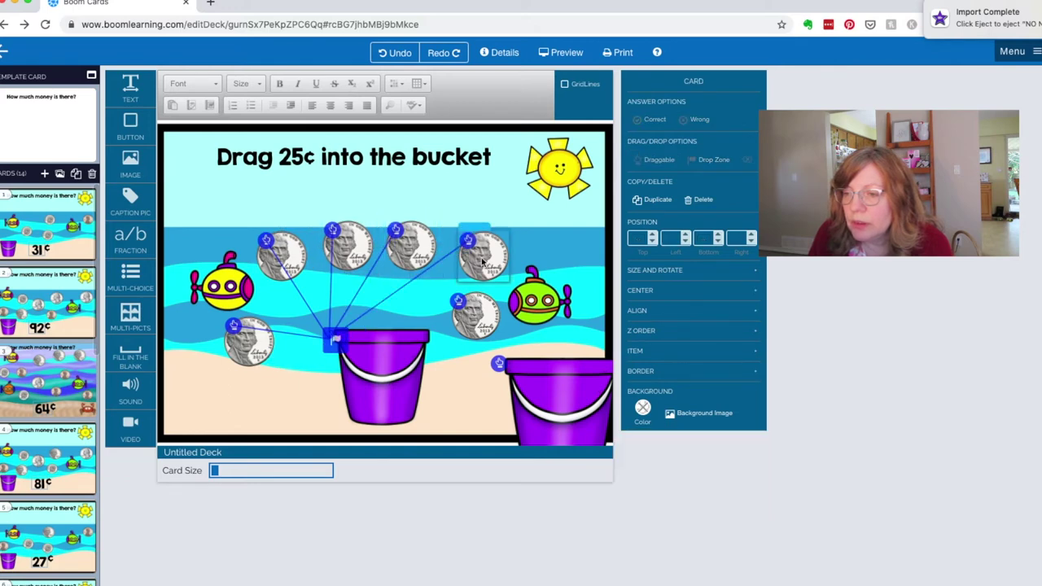
left_click(453, 300)
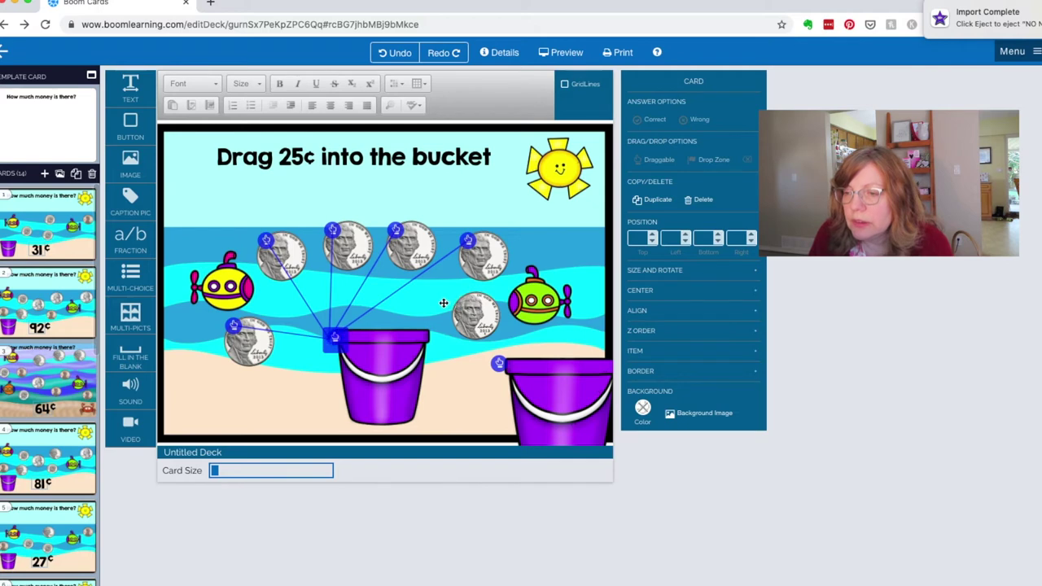
Nudge the drop-zone bucket left, put the covering bucket back over it, and preview the card.
left_click(342, 346)
left_click_drag(316, 383, 313, 383)
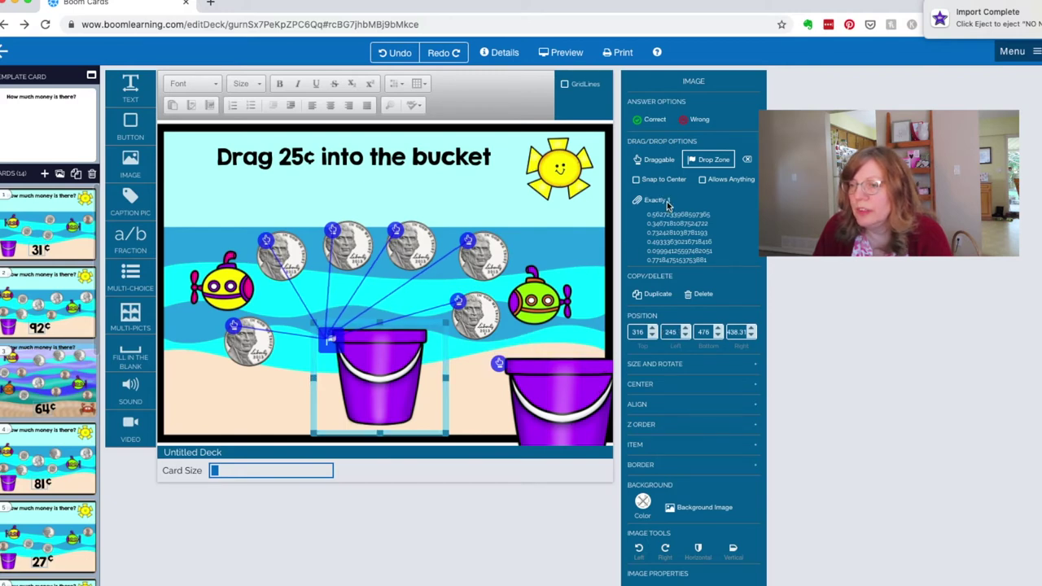
left_click_drag(583, 402, 390, 357)
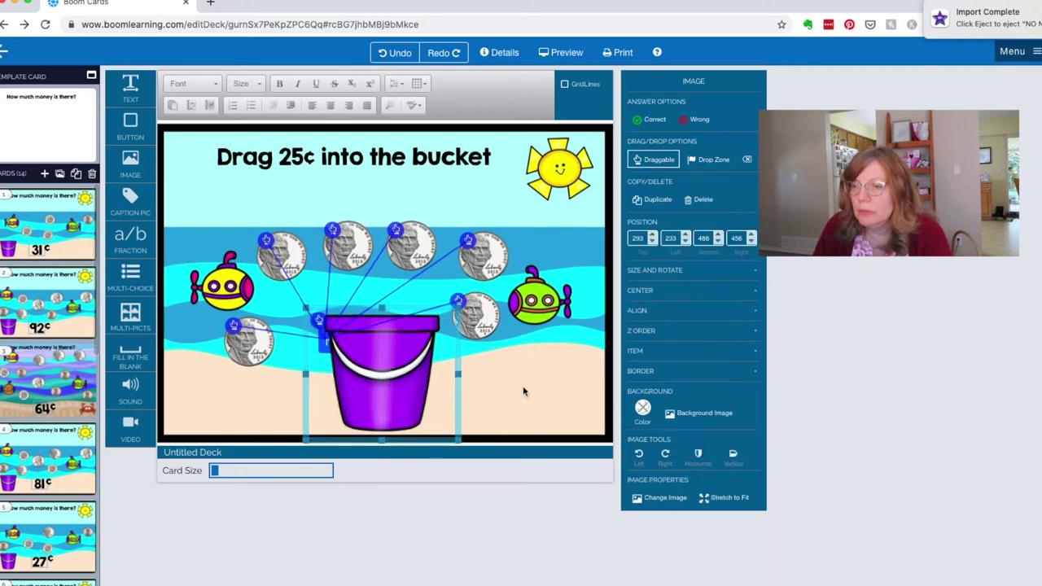
left_click(513, 358)
left_click(563, 53)
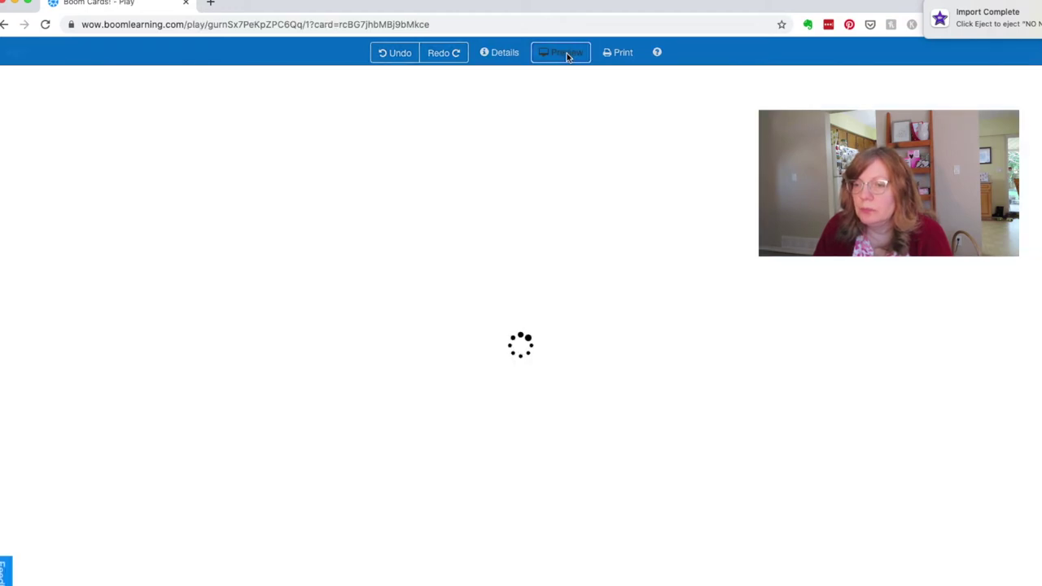
Drop the 25¢ card's nickels into the bucket, taking one back out, then submit to get the red wrong mark.
mouse_move(273, 467)
left_mouse_down()
mouse_move(365, 469)
mouse_move(472, 495)
mouse_move(463, 484)
mouse_move(277, 480)
mouse_move(259, 469)
left_mouse_up()
left_click_drag(345, 336, 462, 444)
left_click_drag(439, 285, 471, 465)
left_click_drag(528, 295, 507, 444)
mouse_move(272, 459)
left_mouse_down()
mouse_move(430, 465)
mouse_move(500, 480)
mouse_move(272, 454)
left_mouse_up()
left_click_drag(639, 412, 553, 454)
left_click_drag(652, 316, 490, 492)
left_click_drag(284, 472, 492, 501)
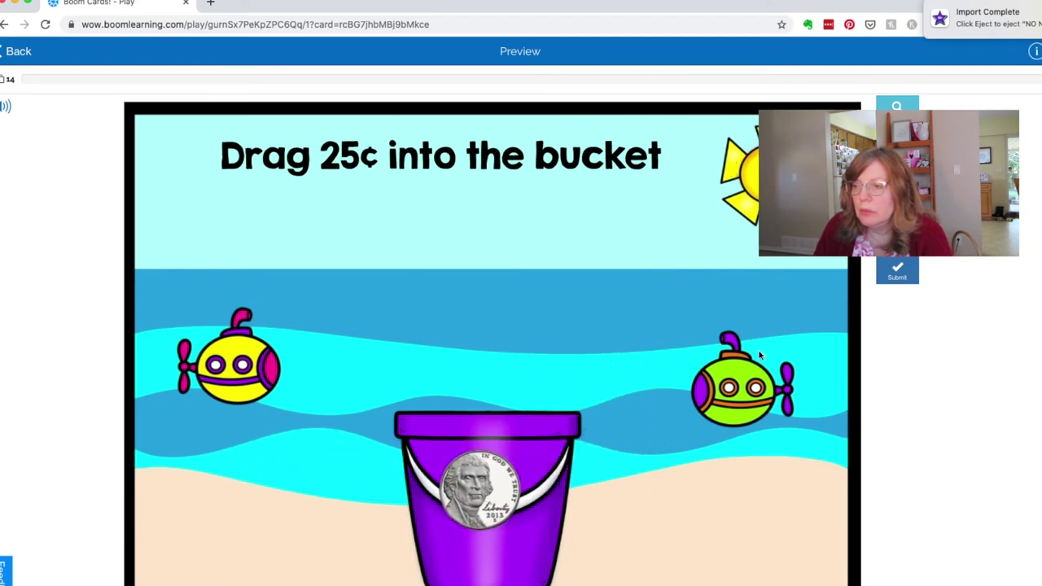
left_click(897, 275)
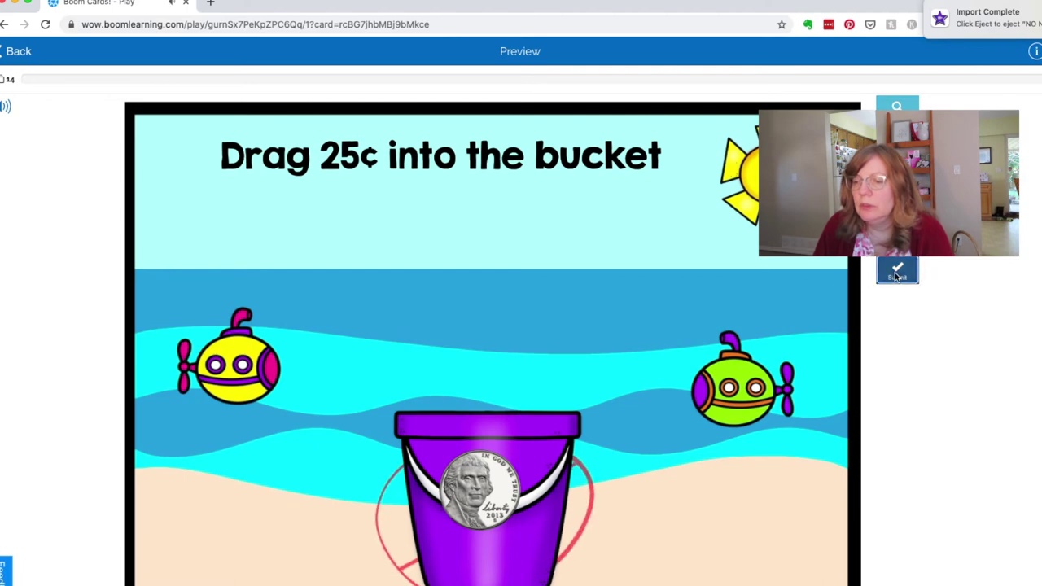
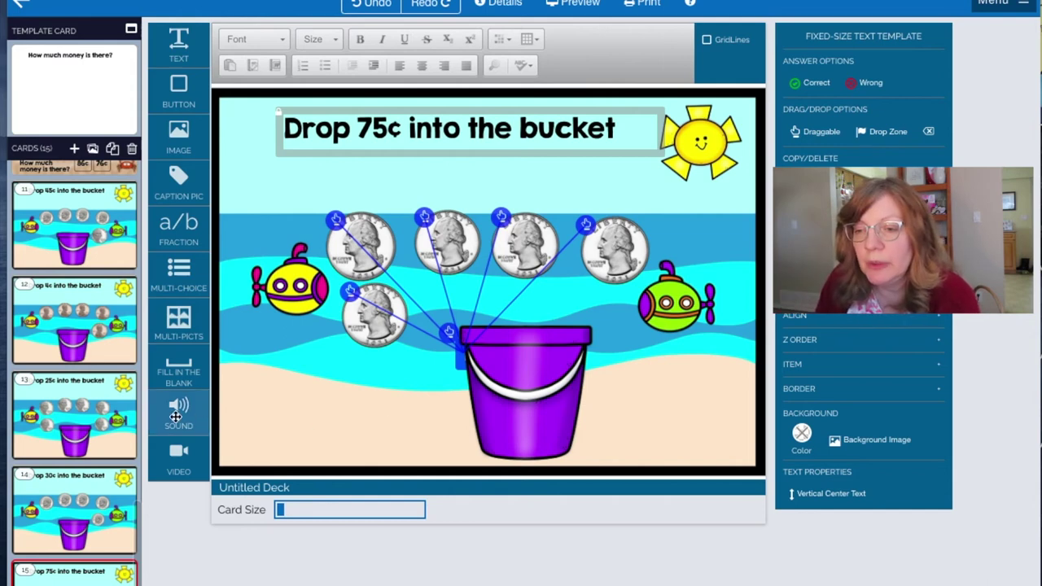
Place a sound object at the 75¢ card's top-left and group the upload file list by date added.
left_click_drag(176, 416, 260, 135)
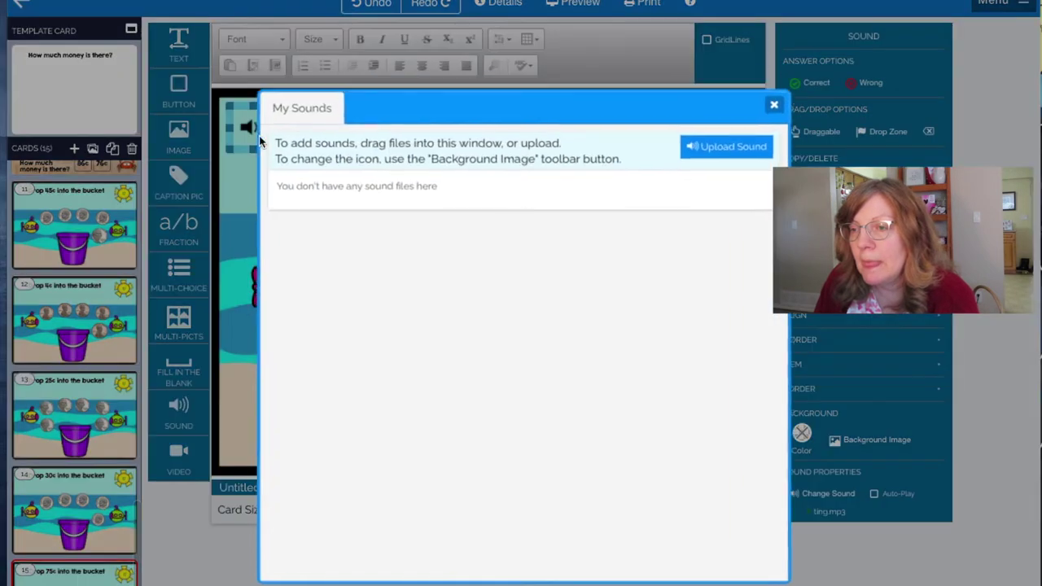
left_click(712, 147)
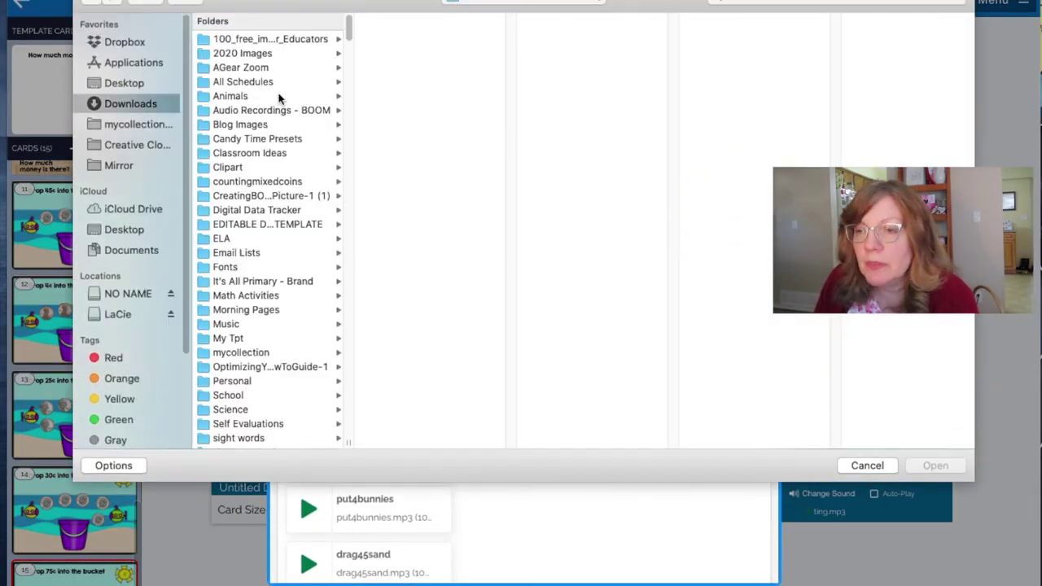
mouse_move(349, 32)
left_mouse_down()
mouse_move(355, 55)
mouse_move(347, 18)
left_mouse_up()
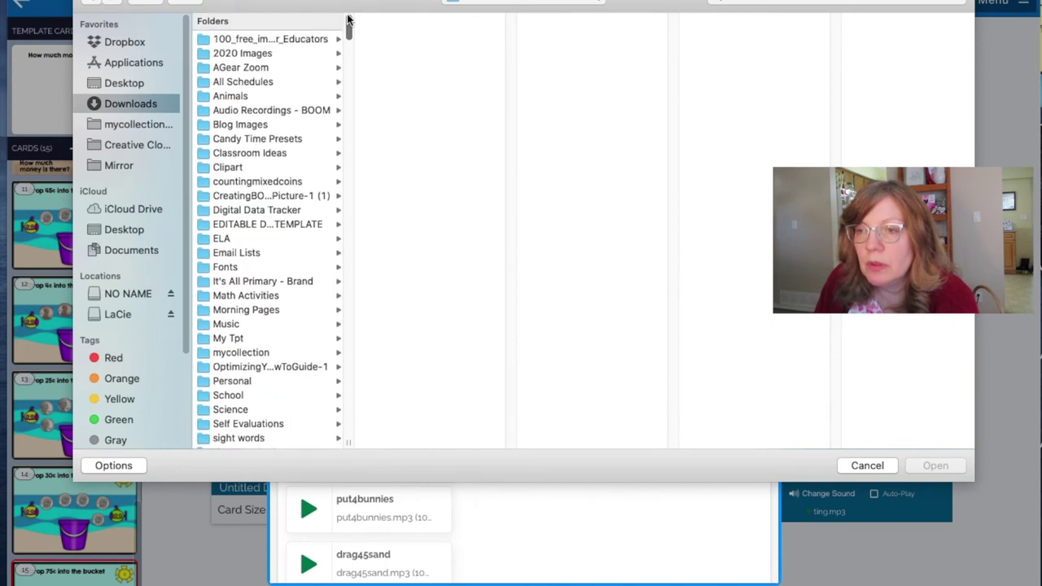
left_click(151, 4)
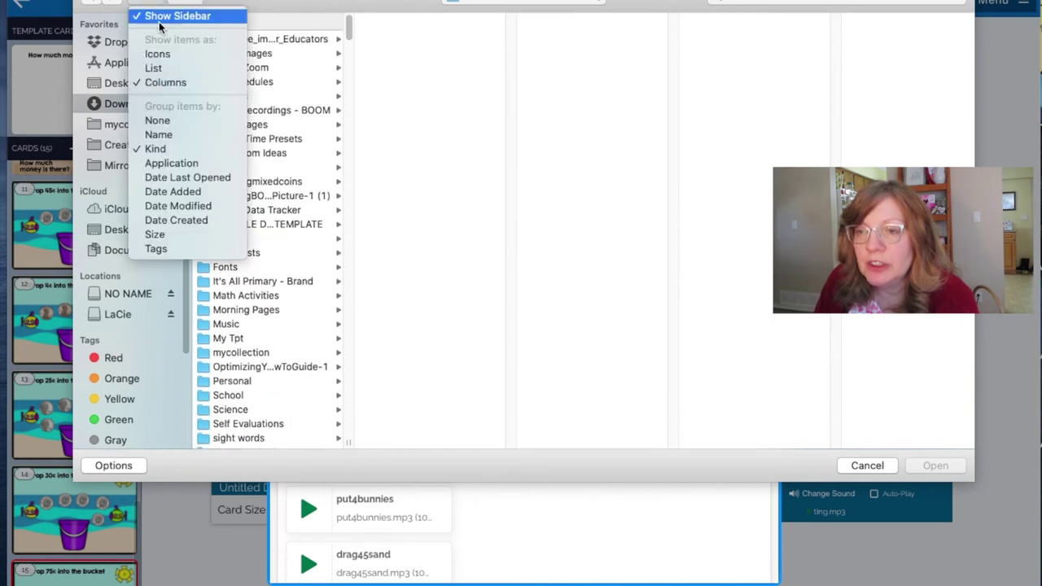
left_click(177, 193)
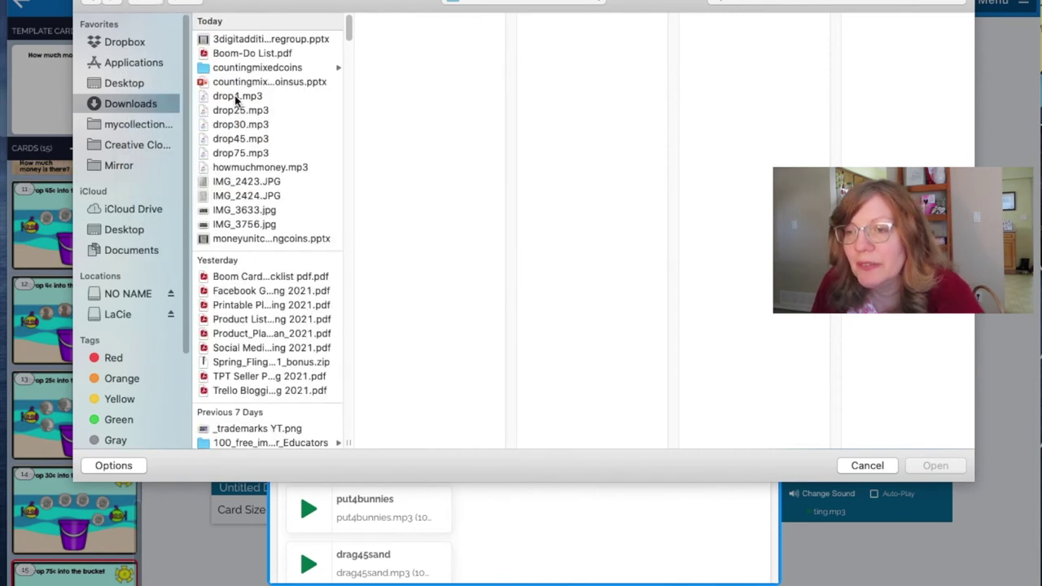
Upload drop4, drop25, drop30, drop45, drop75 and howmuchmoney mp3 recordings.
left_click(235, 96)
left_click(234, 114, "shift")
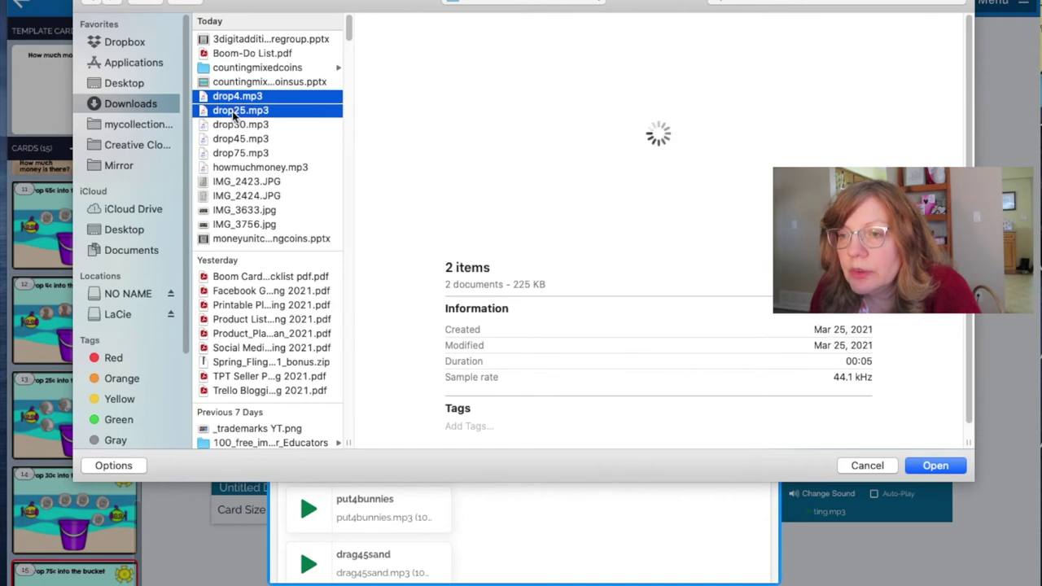
left_click(235, 125, "shift")
left_click(234, 139, "shift")
left_click(234, 153, "shift")
left_click(237, 166, "shift")
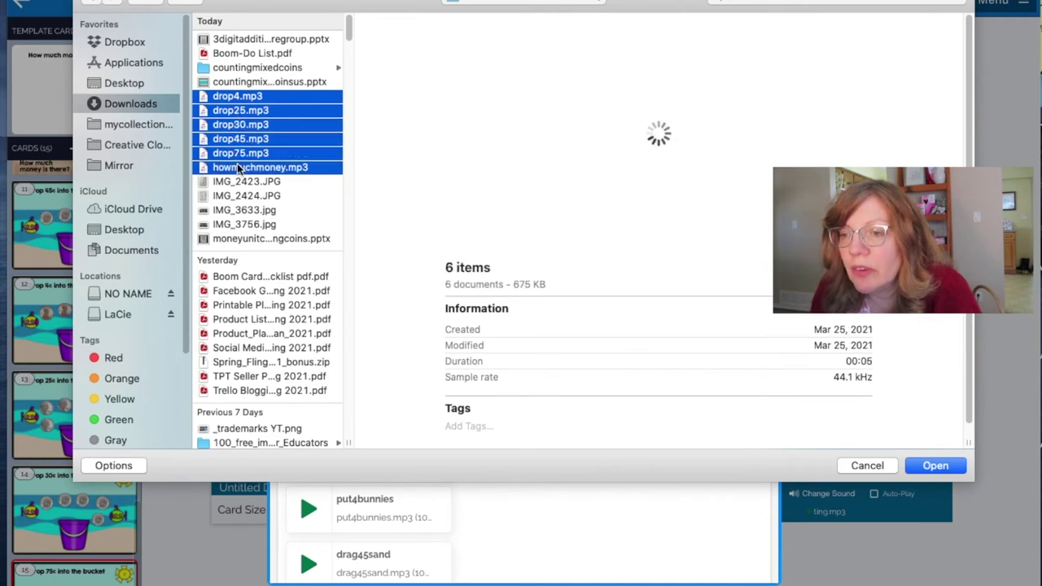
key("Return")
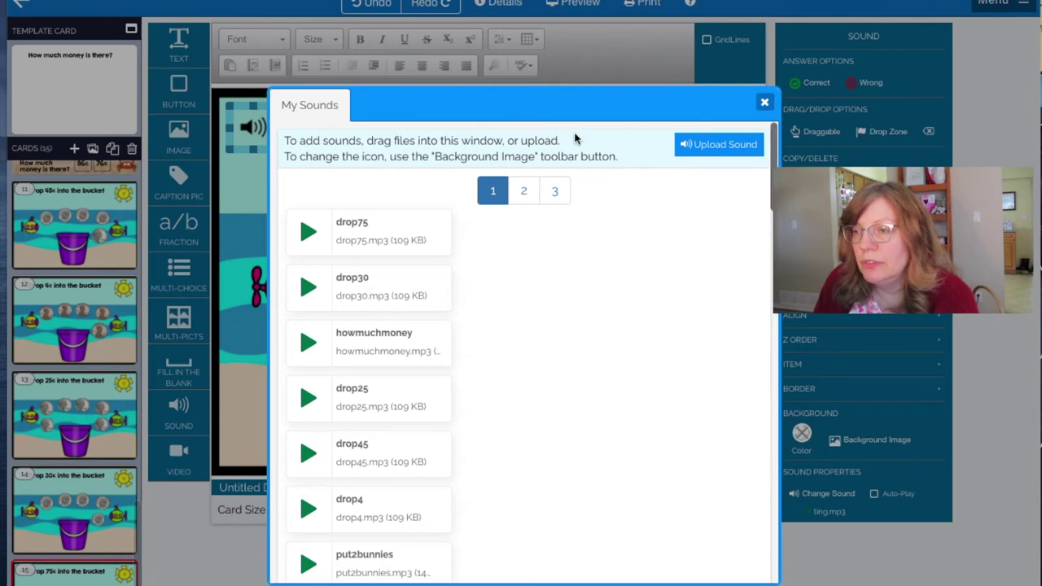
Set the speaker to play howmuchmoney.mp3 and position it just left of the title.
left_click(400, 344)
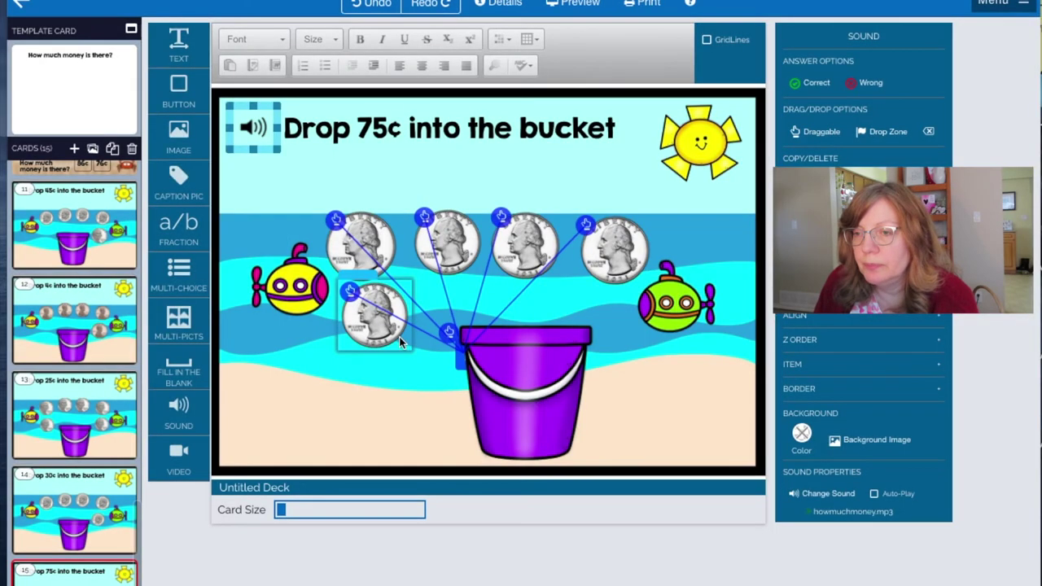
left_click_drag(263, 111, 275, 105)
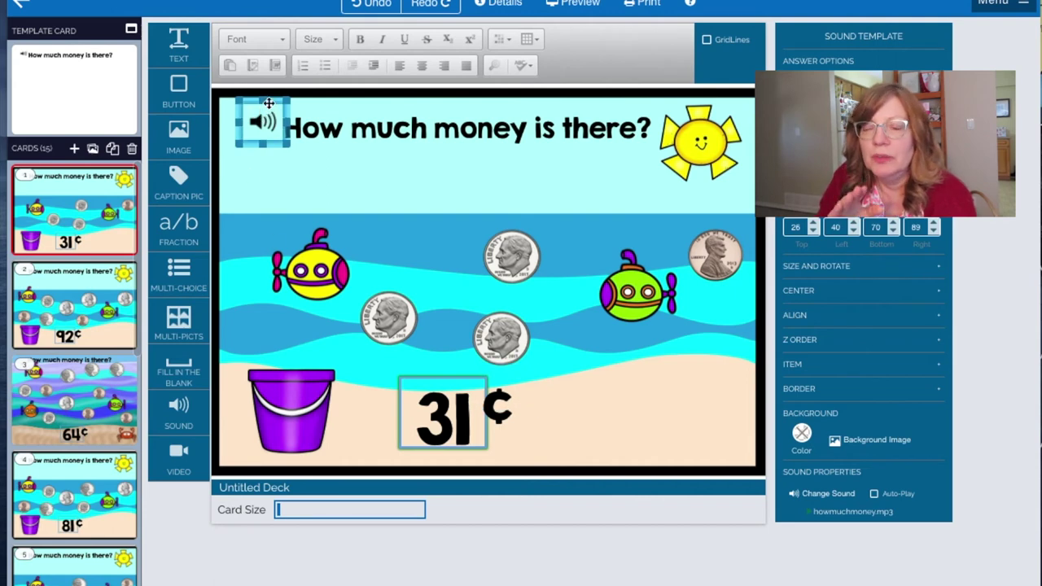
left_click_drag(271, 105, 275, 111)
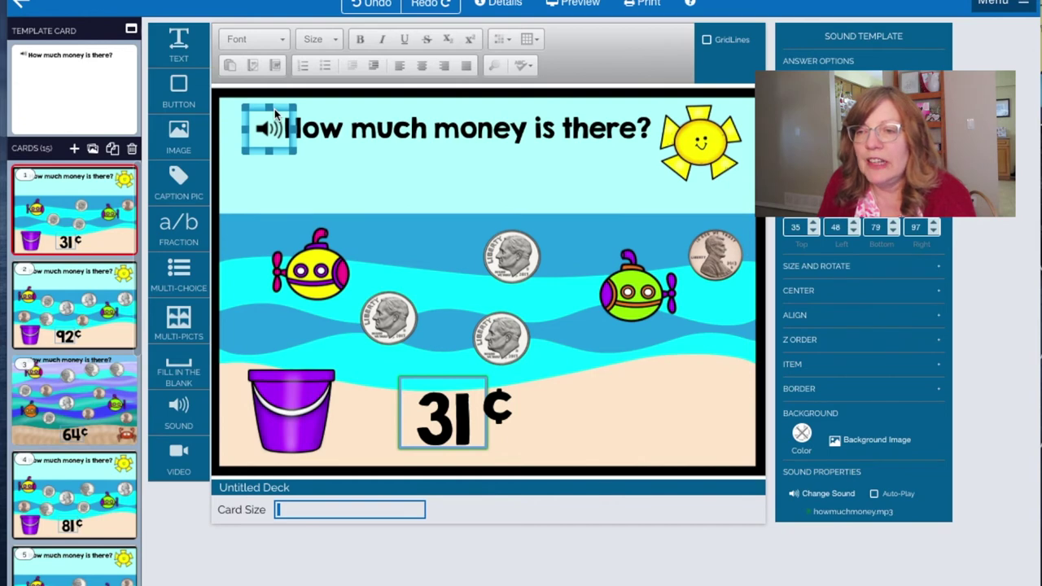
left_click(252, 218)
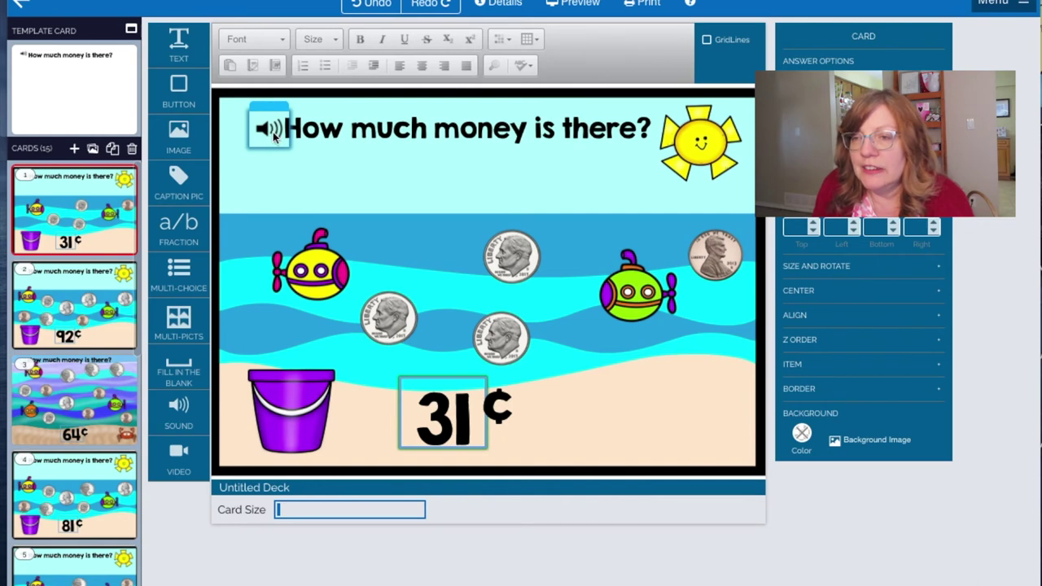
Nudge the speaker beside the title on the 92¢ card.
left_click(75, 308)
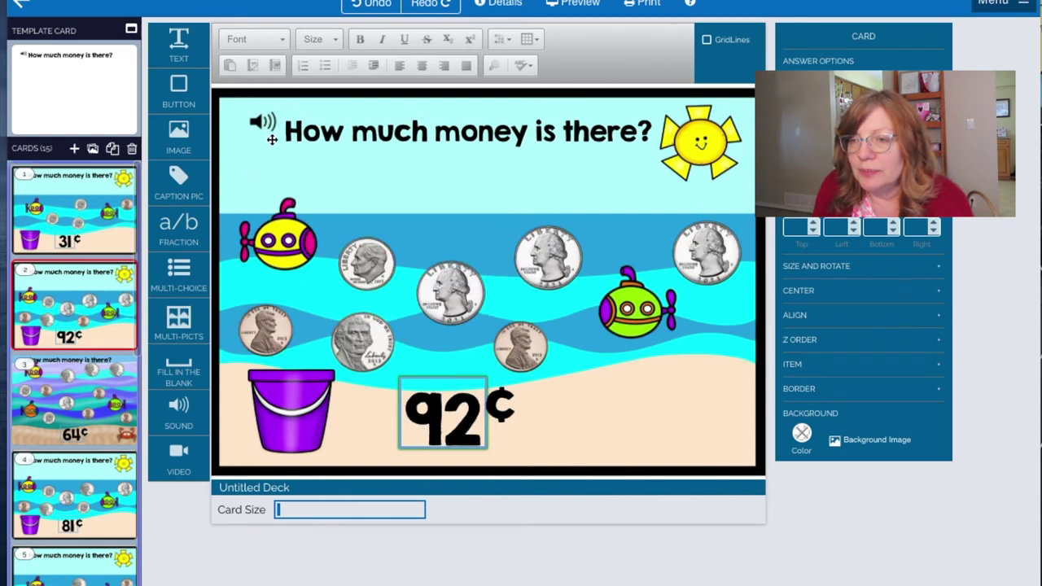
left_click(248, 111)
left_click_drag(243, 110, 263, 117)
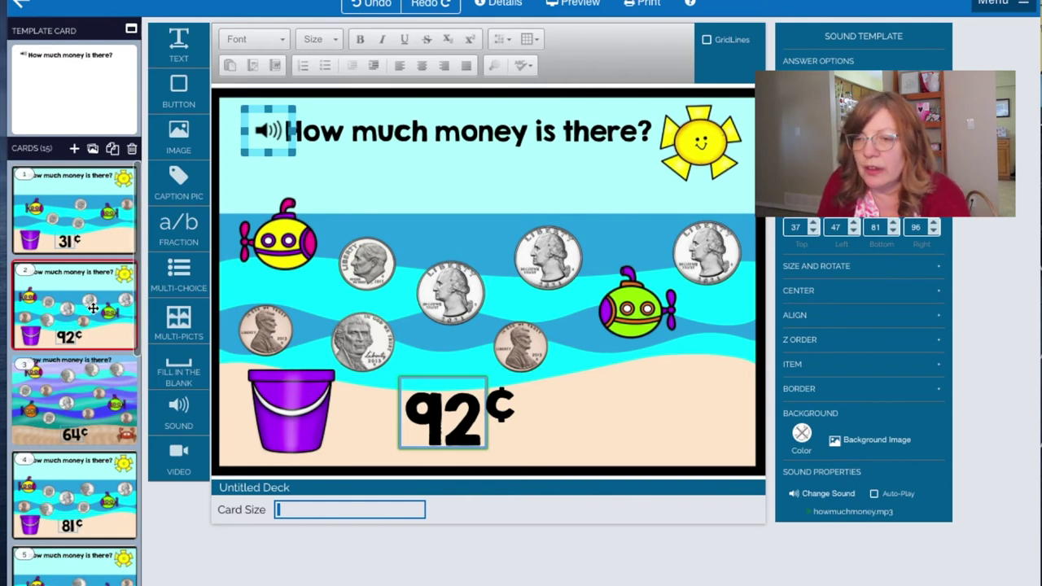
left_click(135, 276)
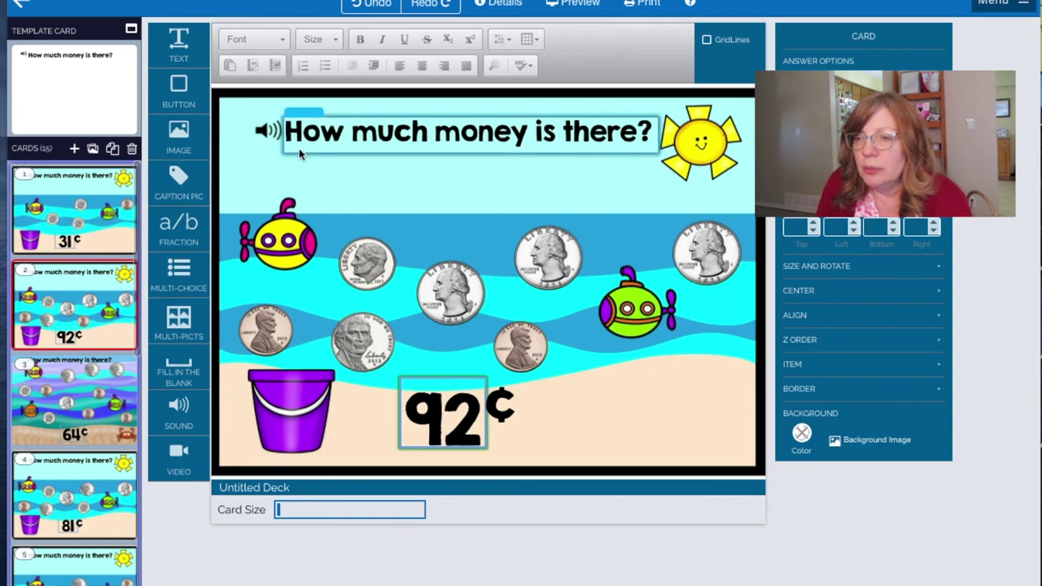
left_click(271, 140)
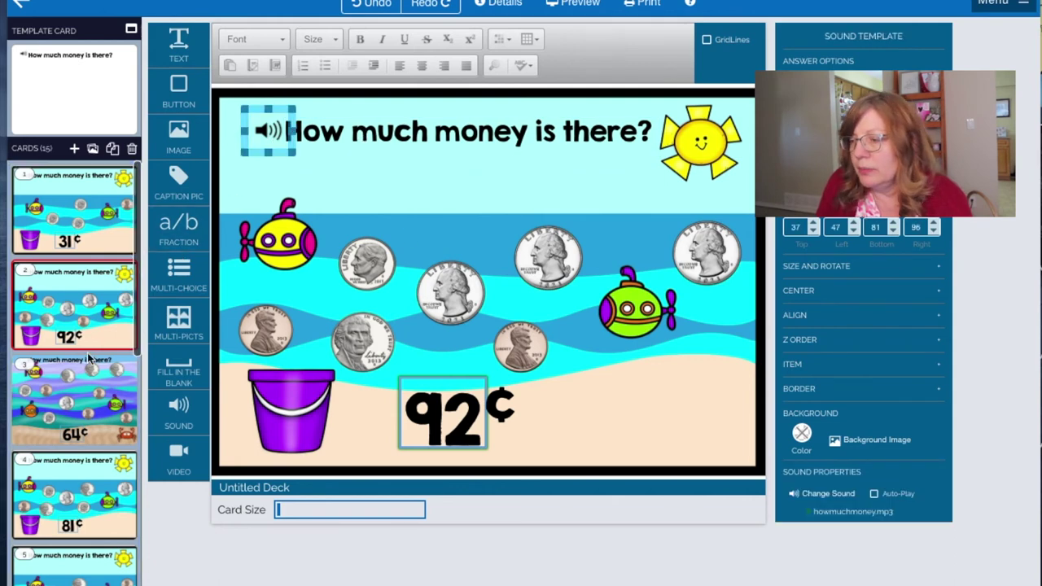
Reposition the 64¢ card's speaker, then review the 81¢, 27¢, 42¢ and 69¢ cards.
left_click(81, 391)
left_click(271, 126)
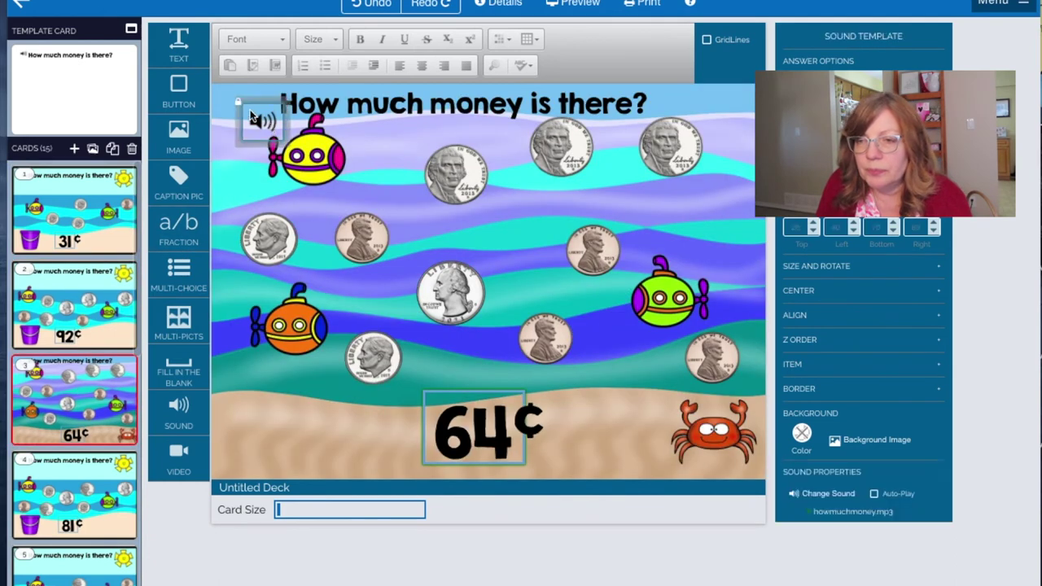
left_click_drag(267, 120, 277, 93)
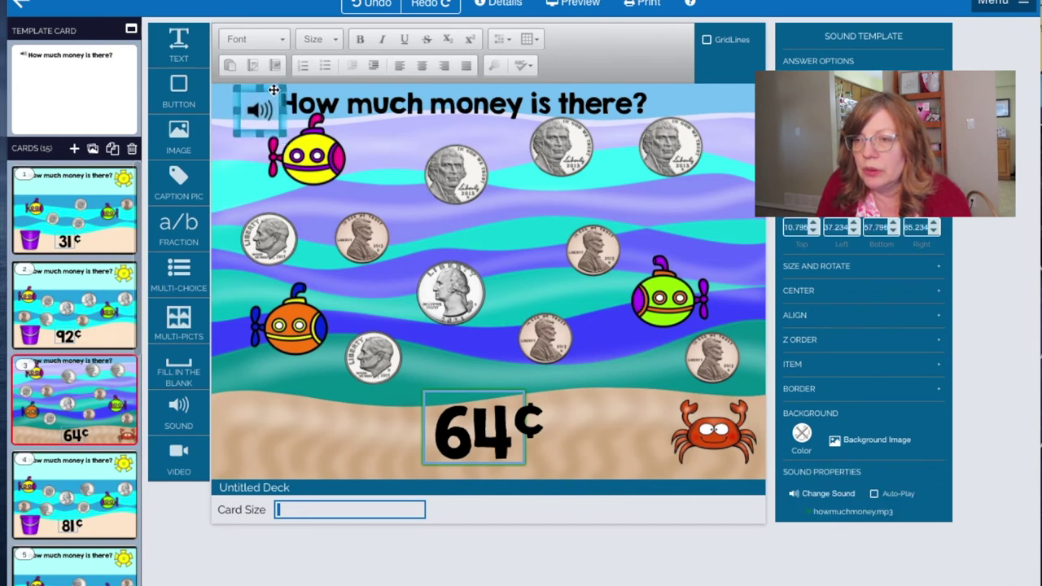
left_click(86, 456)
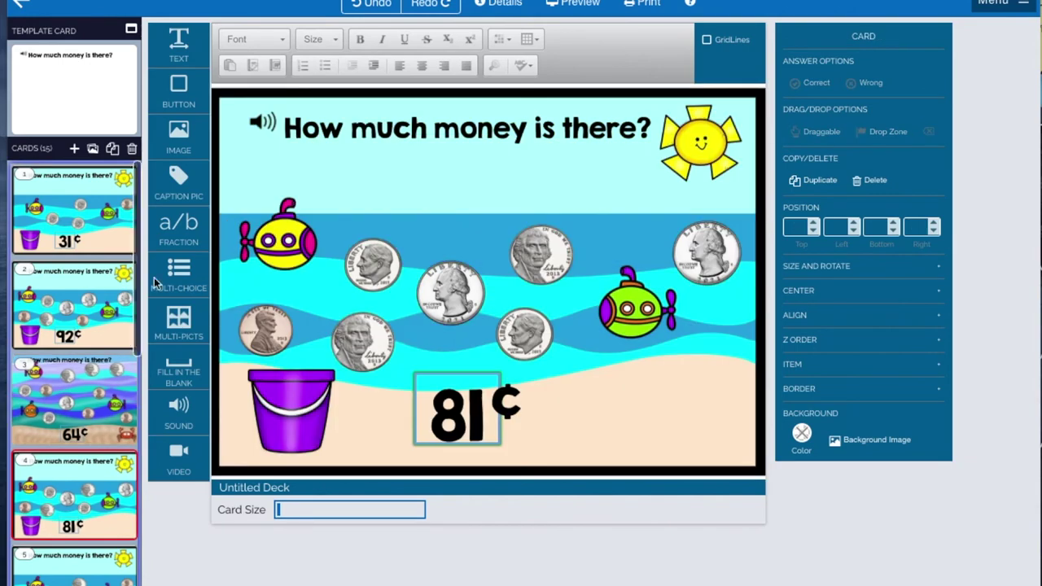
left_click_drag(142, 206, 138, 313)
left_click(77, 302)
left_click(86, 406)
left_click(76, 483)
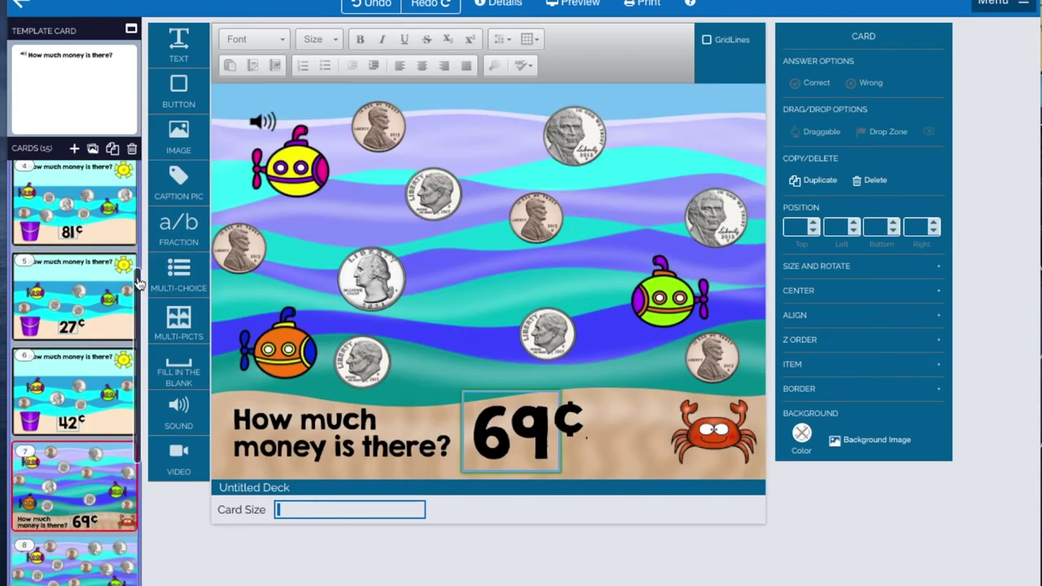
Move the speaker down just above the question on the 69¢ and 78¢/88¢ cards.
scroll(132, 403, "down", 3)
left_click(264, 120)
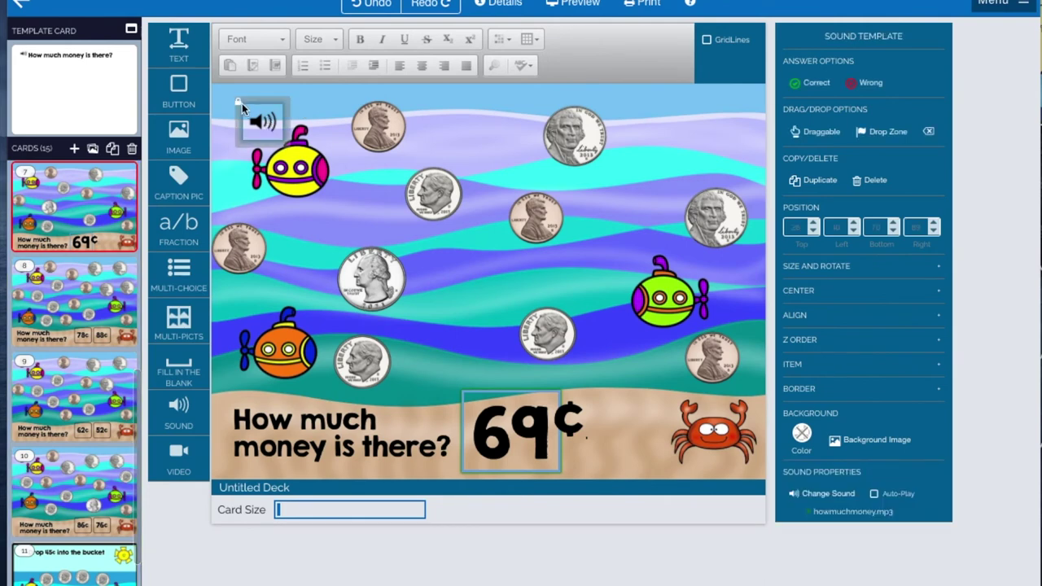
left_click_drag(240, 103, 237, 376)
left_click(101, 341)
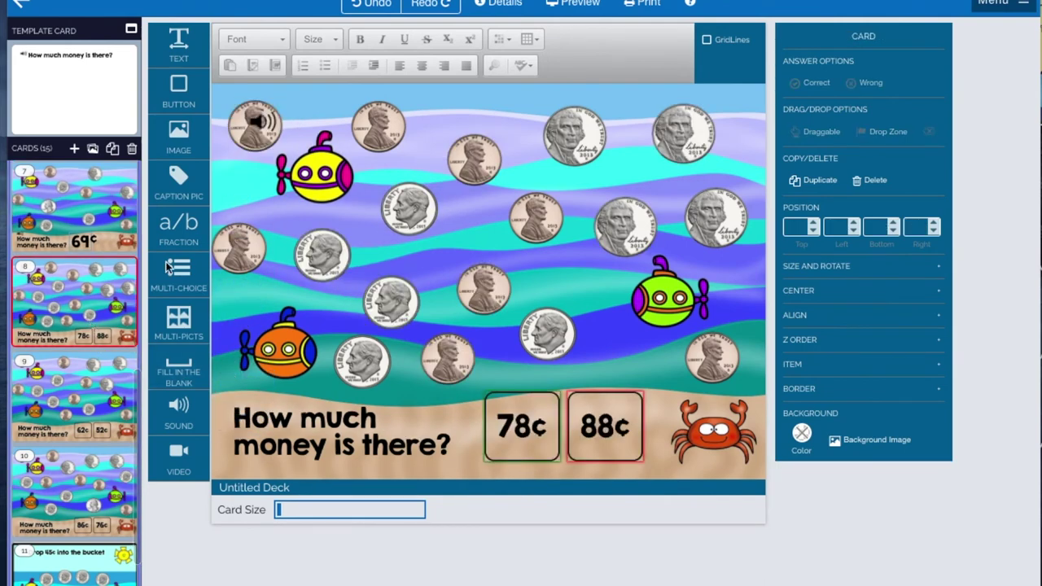
left_click(254, 104)
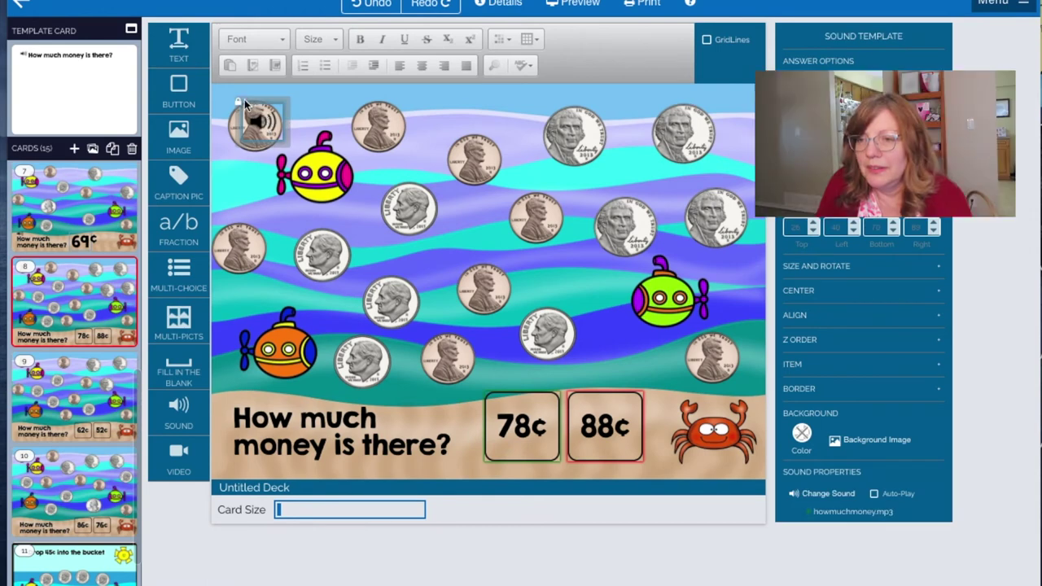
left_click(238, 100)
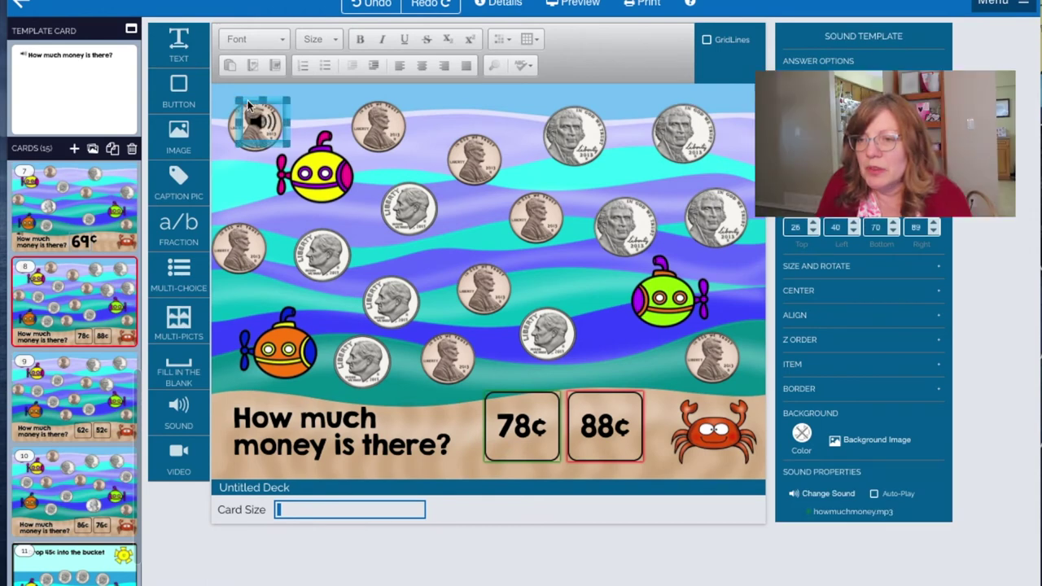
left_click_drag(254, 97, 240, 369)
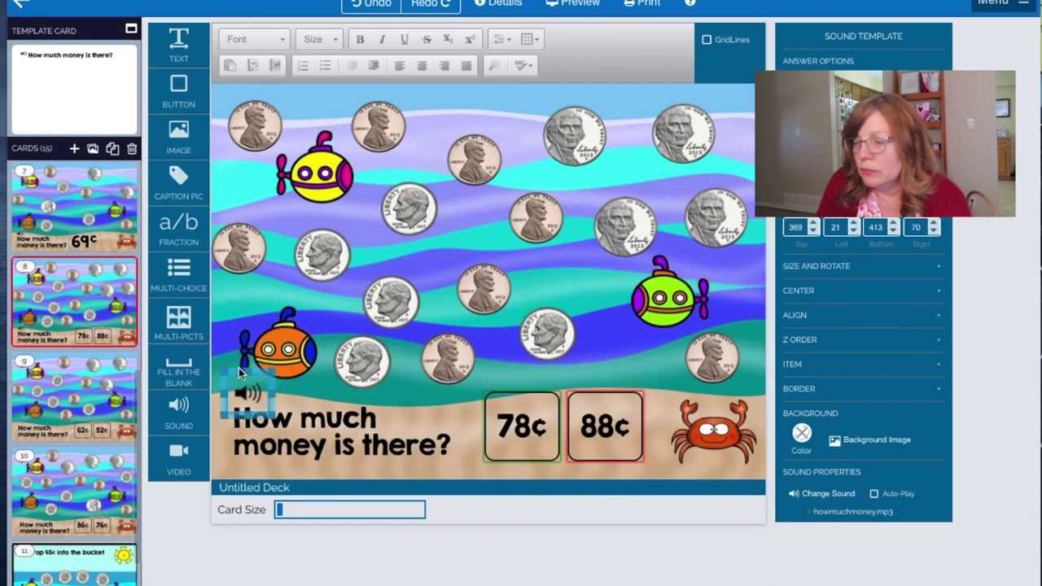
Move the audio icon onto the sand above the question on cards 9 and 10.
left_click(89, 409)
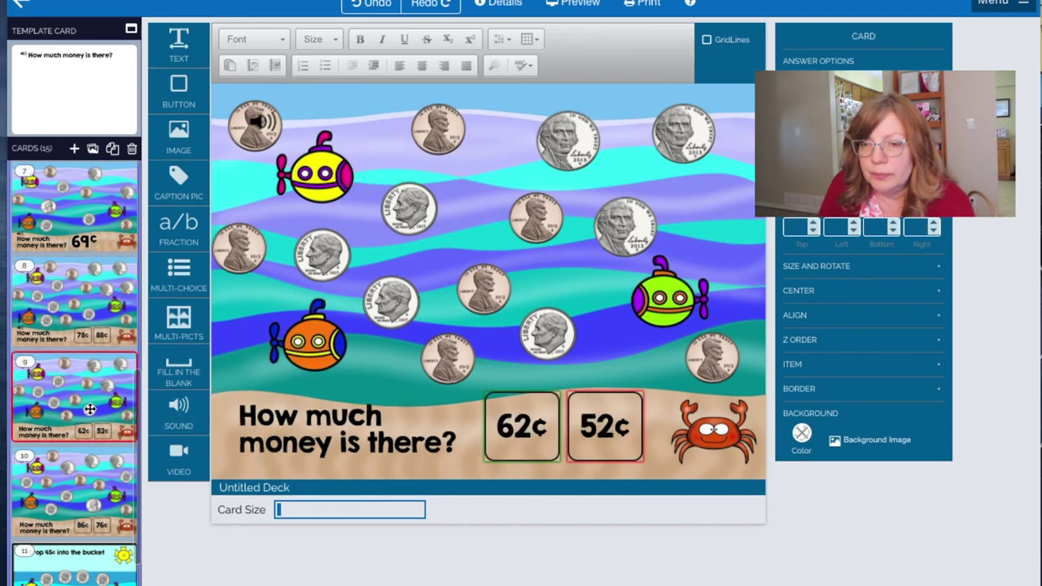
left_click(258, 122)
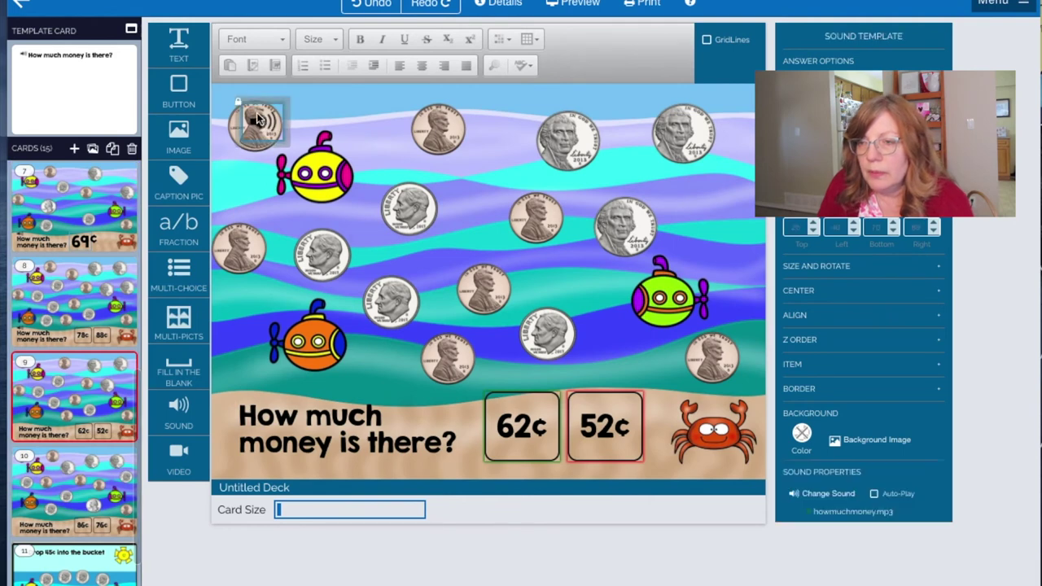
left_click(263, 104)
left_click_drag(272, 99, 252, 372)
left_click(73, 489)
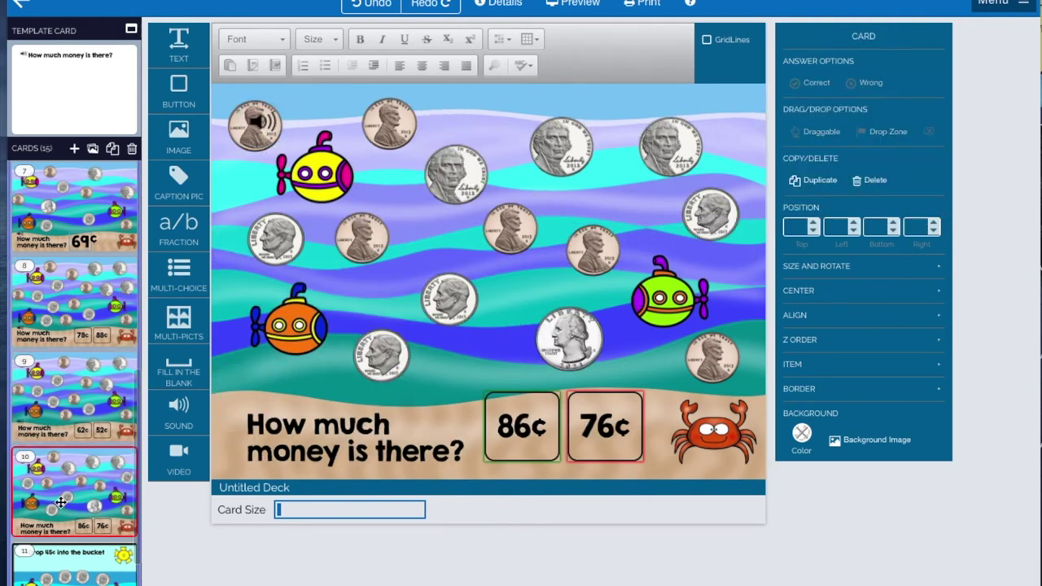
left_click(251, 106)
left_click_drag(269, 100, 257, 374)
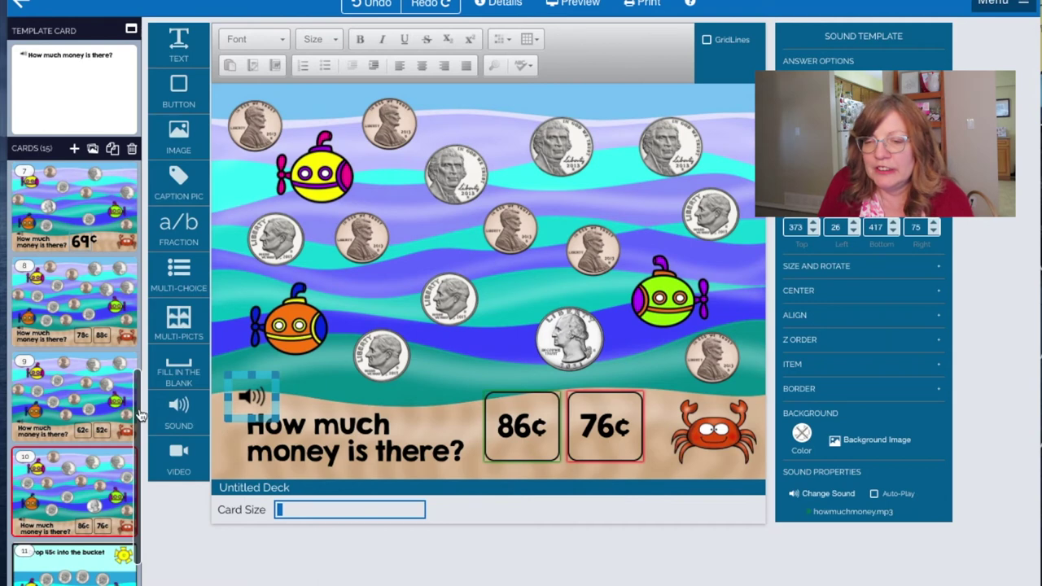
scroll(114, 366, "down", 5)
left_click(102, 329)
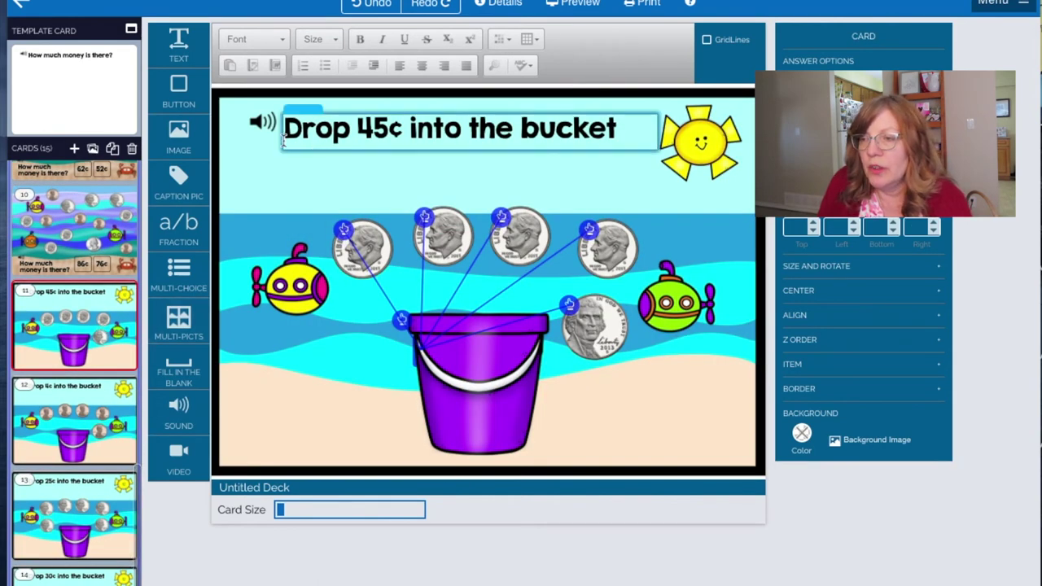
Assign the drop45, drop4 and drop25 sounds to cards 11, 12 and 13.
left_click(257, 124)
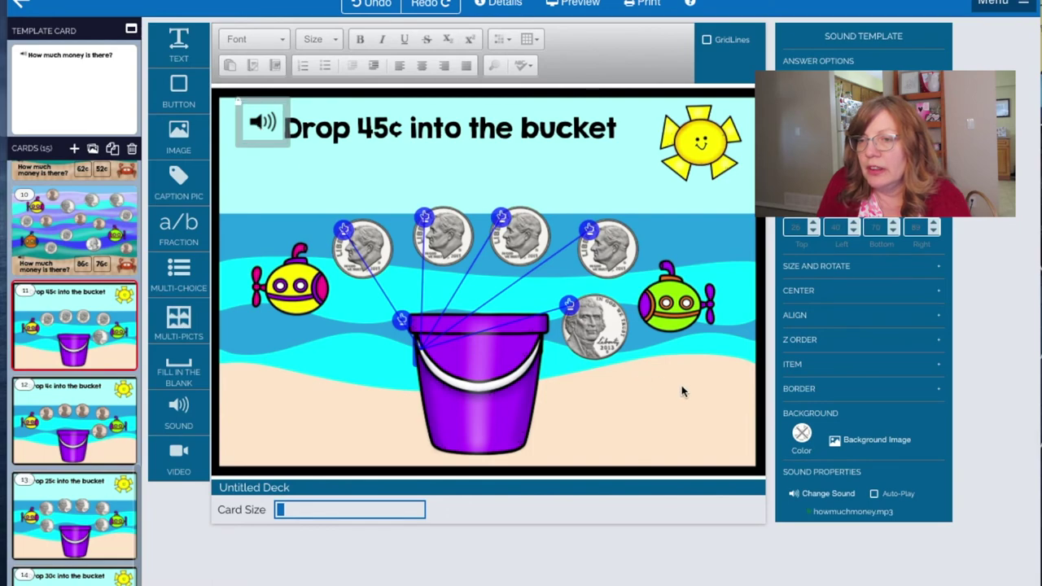
left_click(818, 494)
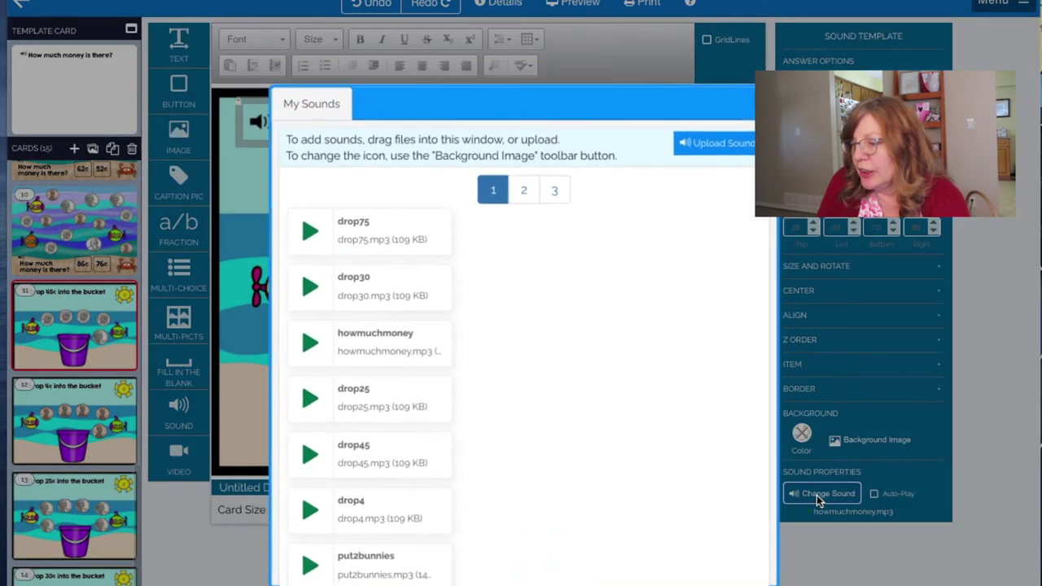
left_click(360, 457)
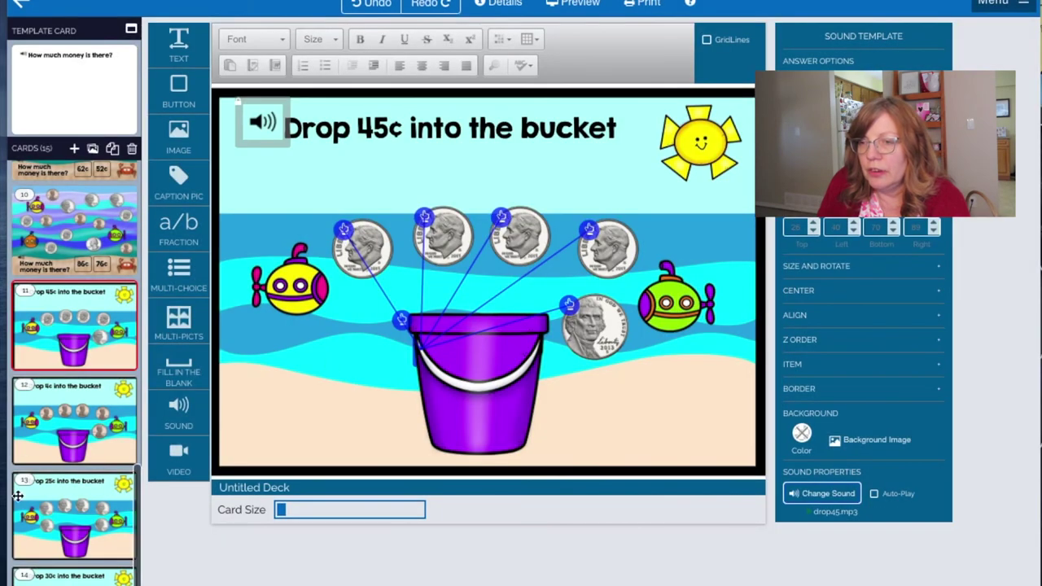
left_click(74, 423)
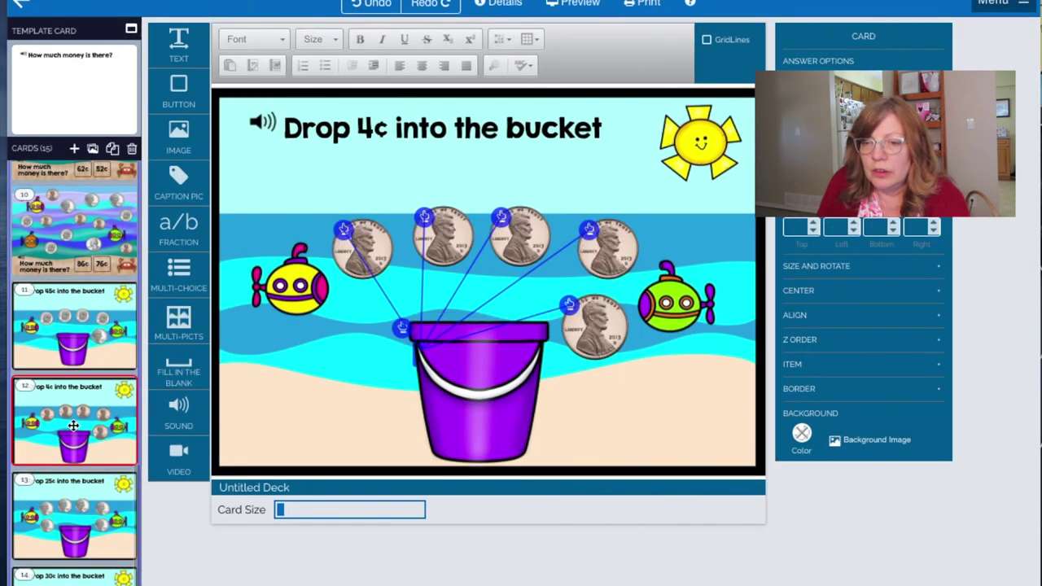
left_click(273, 126)
left_click(818, 495)
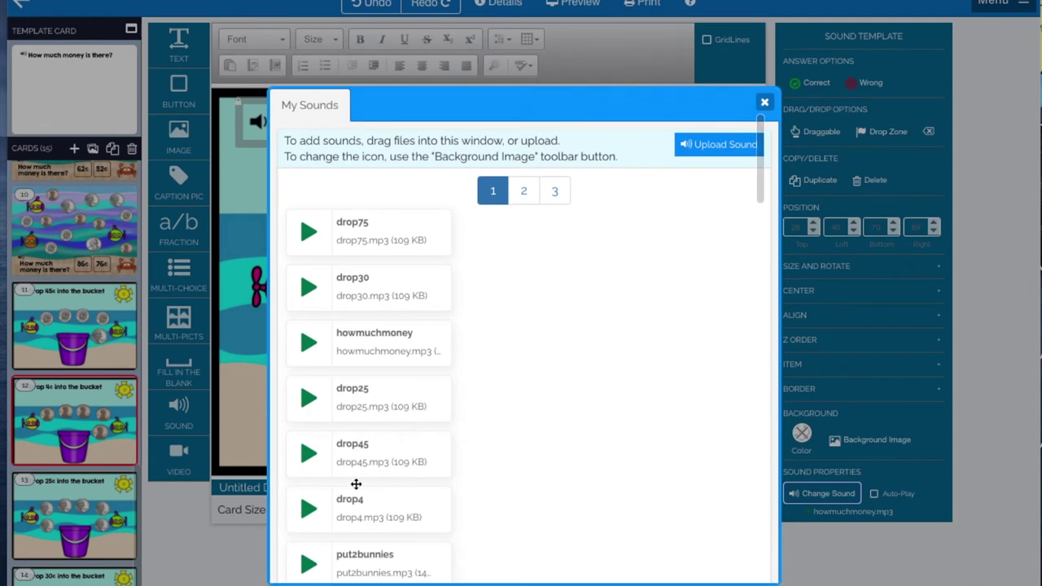
left_click(362, 509)
left_click(74, 517)
left_click(262, 124)
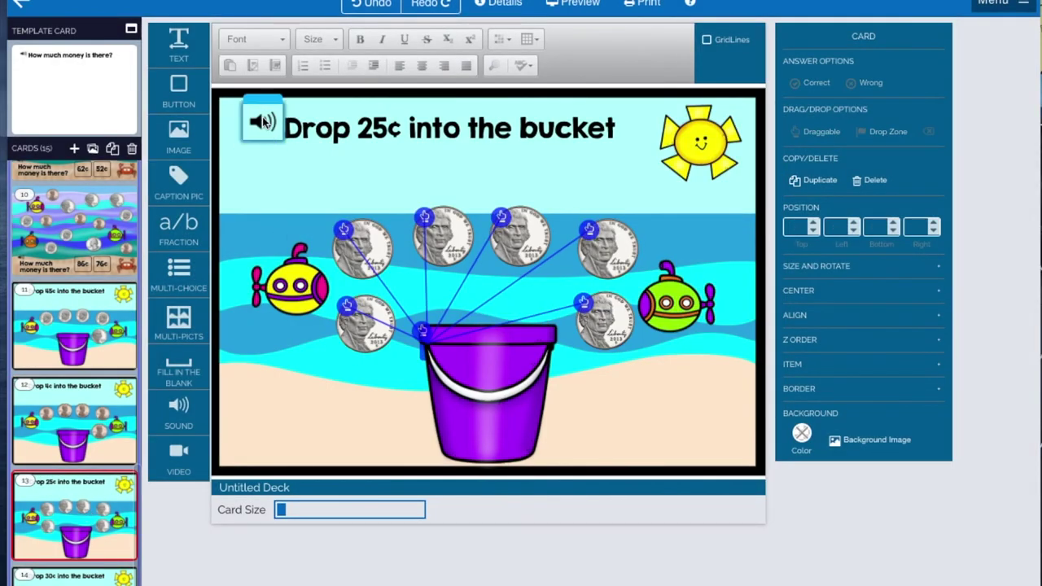
left_click(817, 494)
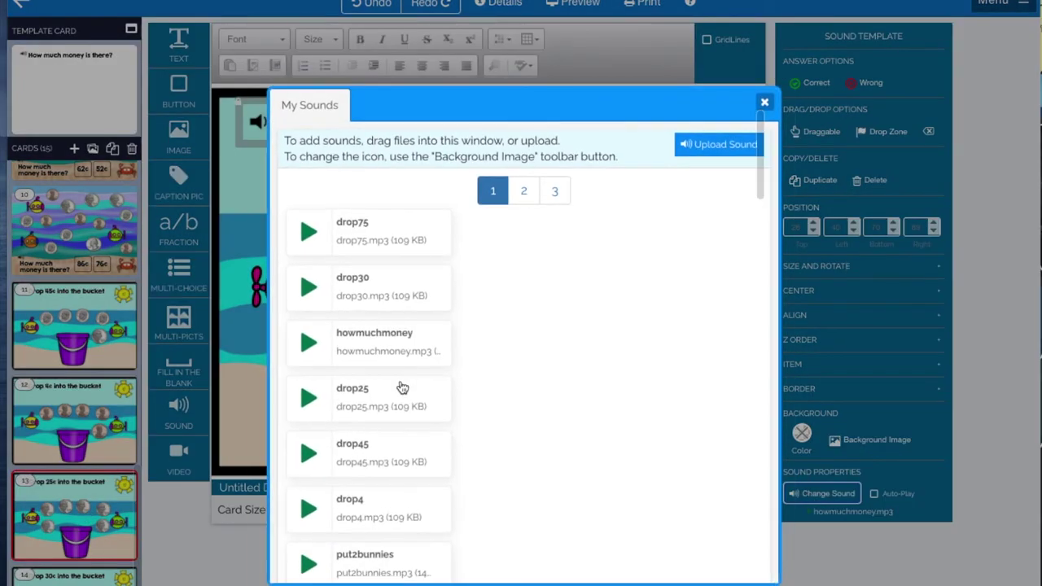
left_click(354, 407)
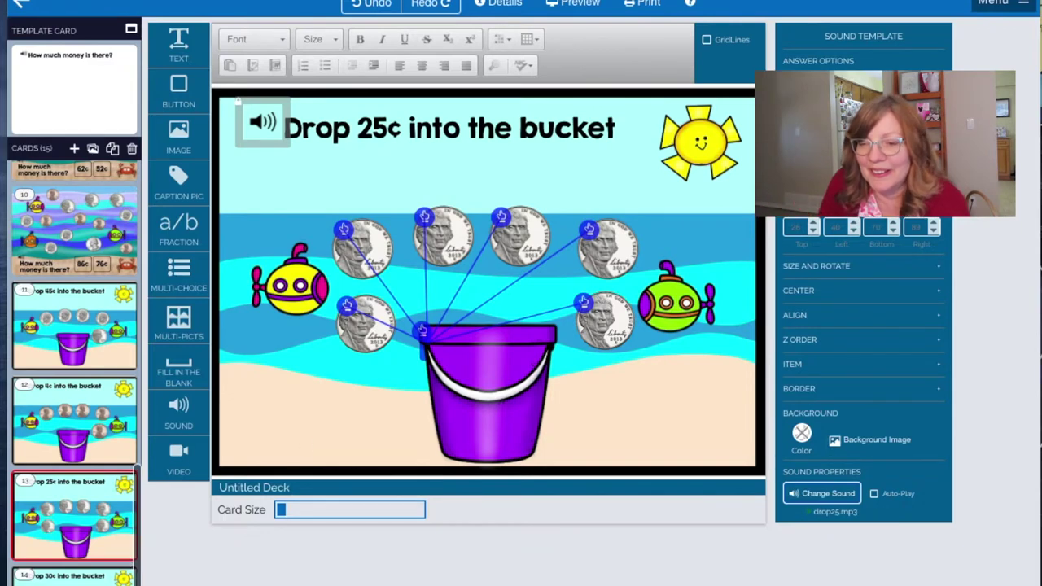
Assign the drop30 and drop75 sounds to cards 14 and 15.
left_click(73, 574)
left_click(263, 123)
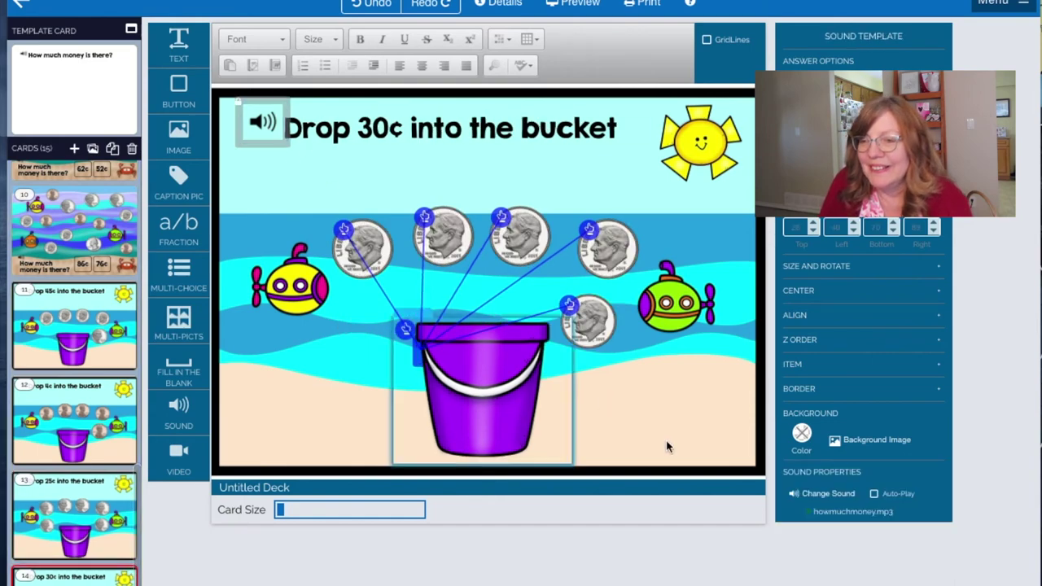
left_click(821, 494)
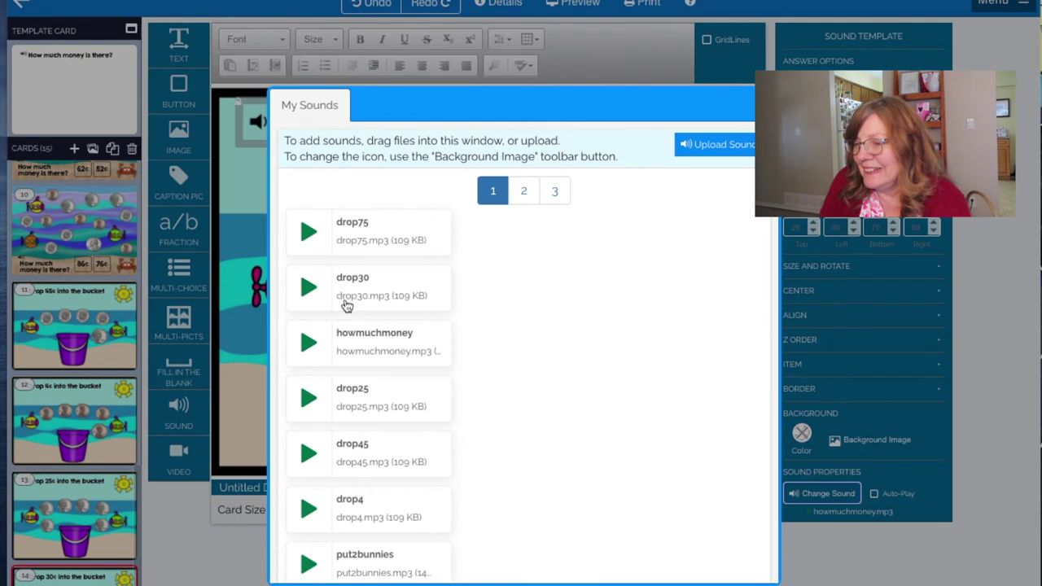
left_click(350, 289)
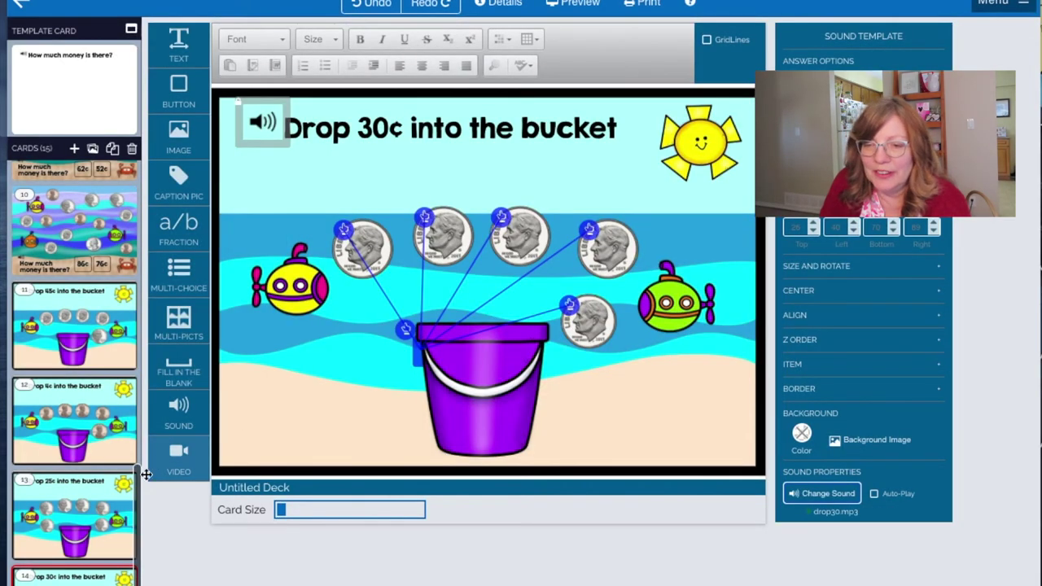
scroll(139, 482, "down", 2)
left_click(262, 122)
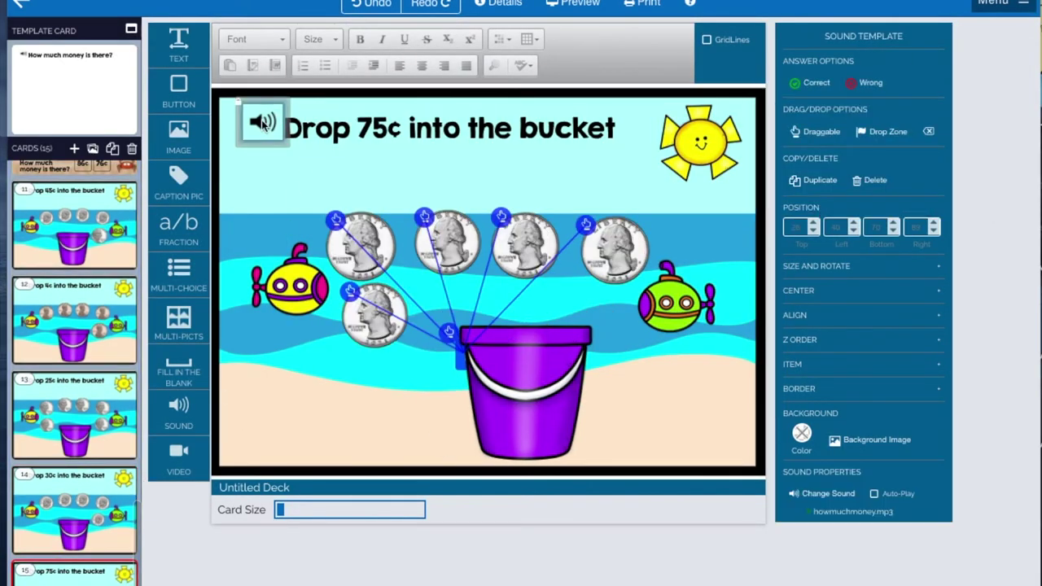
left_click(818, 494)
left_click(412, 299)
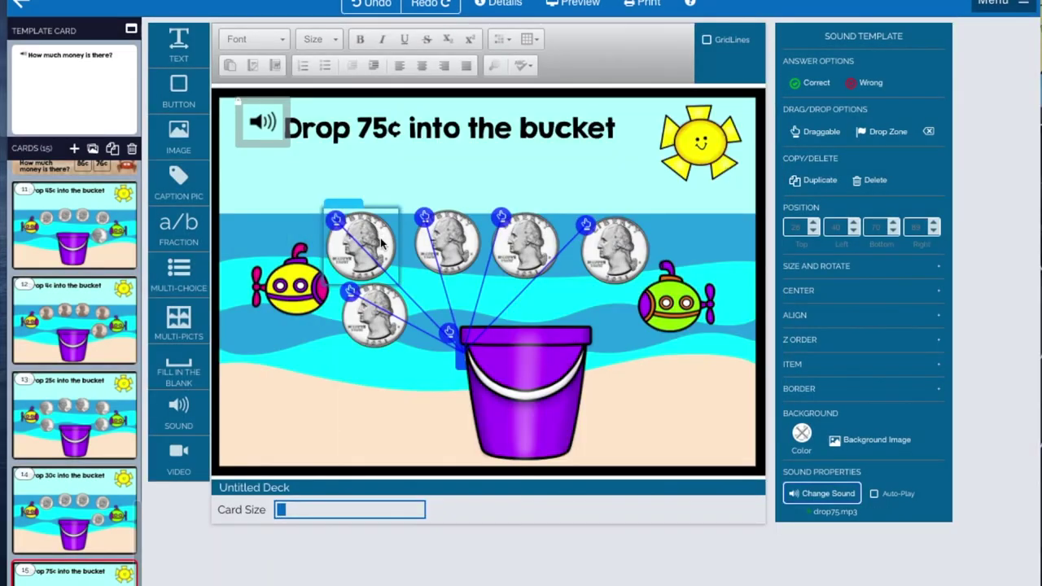
left_click(561, 168)
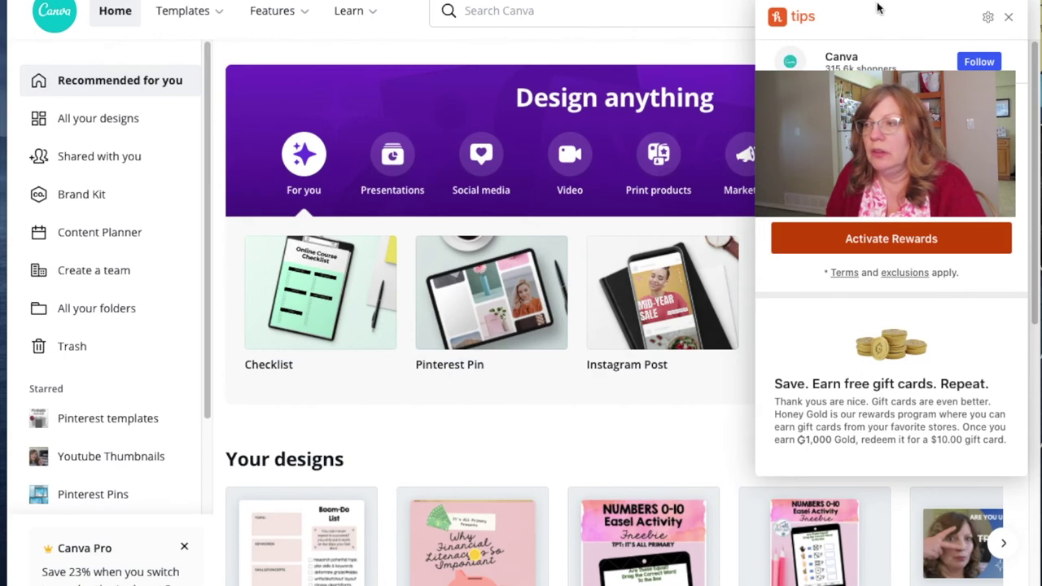
Dismiss the Honey tips panel and open BOOM_counting_by_5s_cover from All your designs.
left_click(1009, 20)
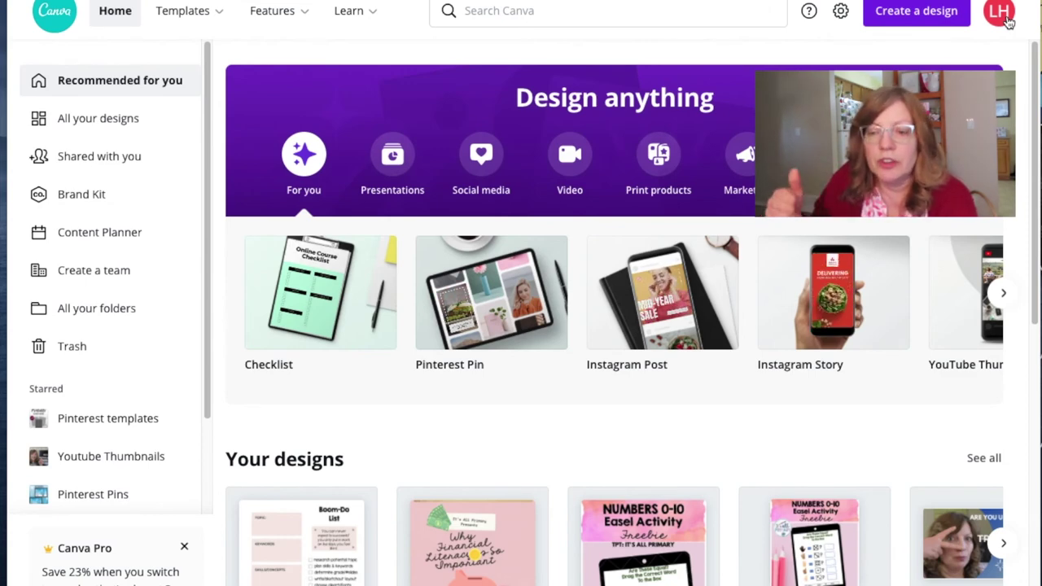
left_click(282, 466)
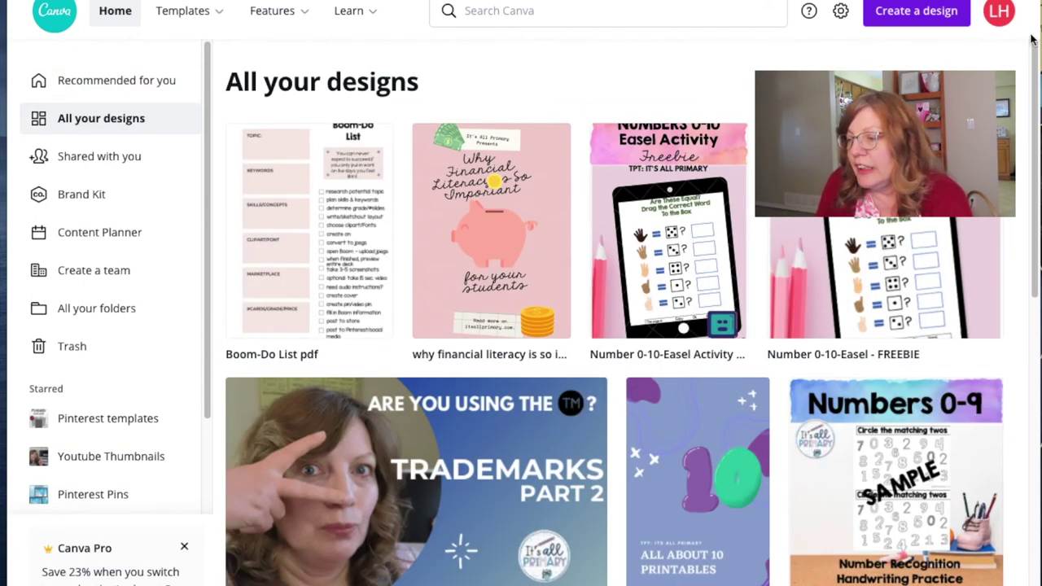
left_click_drag(1023, 55, 990, 253)
scroll(990, 253, "down", 3)
scroll(981, 326, "up", 1)
scroll(975, 239, "up", 5)
scroll(965, 409, "down", 7)
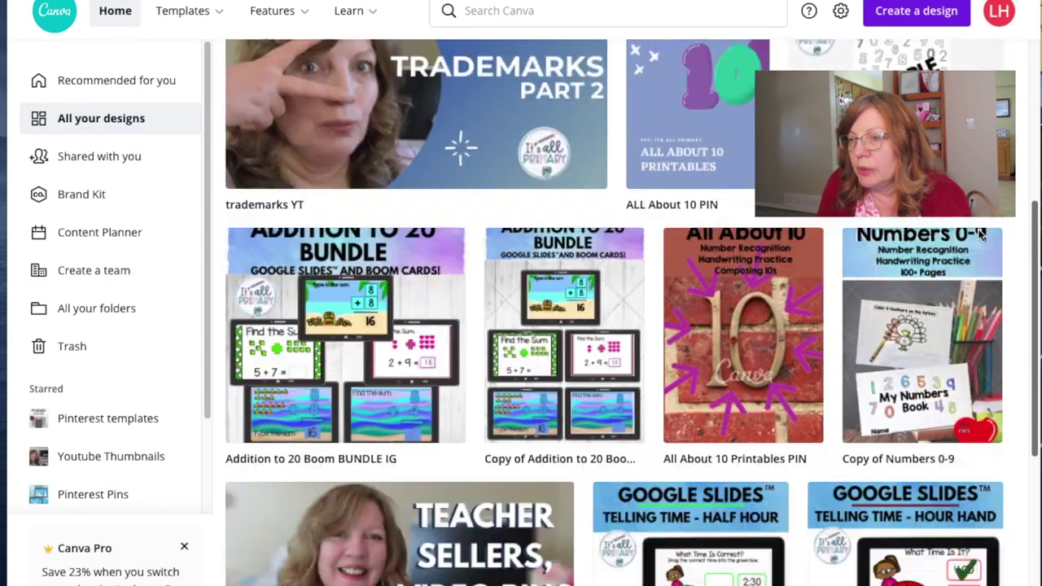
scroll(965, 409, "down", 2)
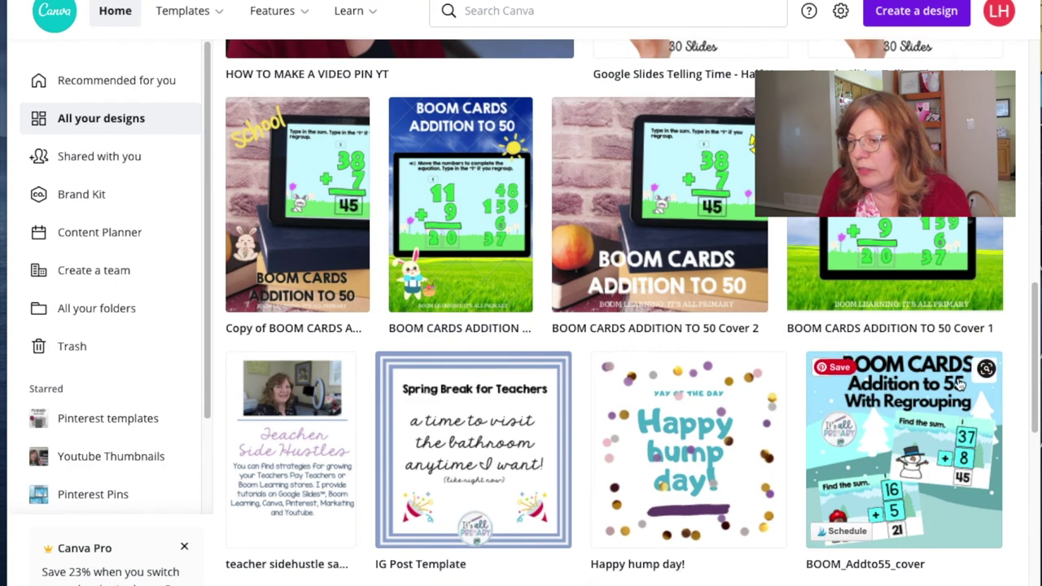
scroll(1018, 294, "down", 15)
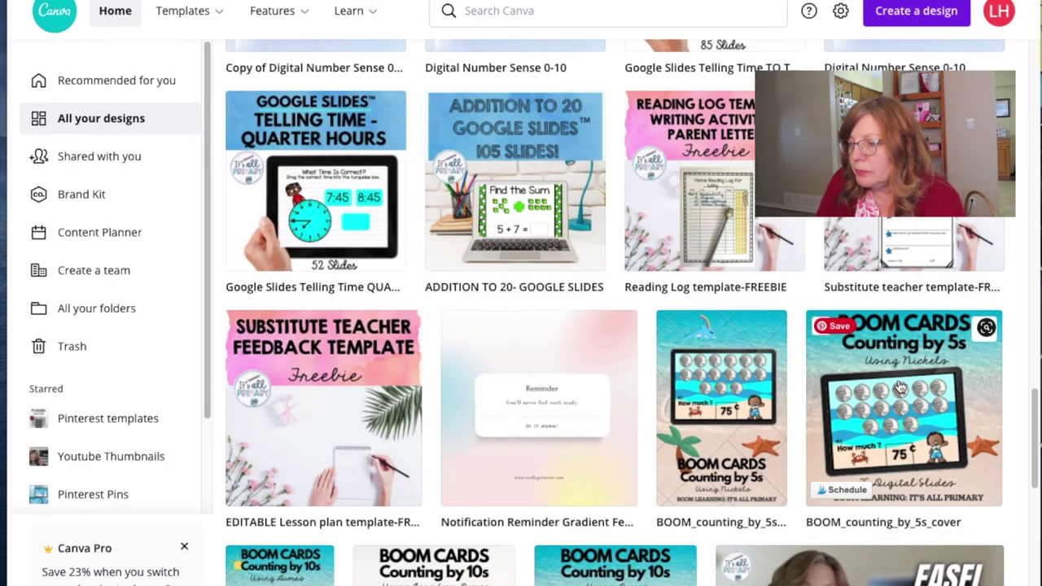
left_click(886, 350)
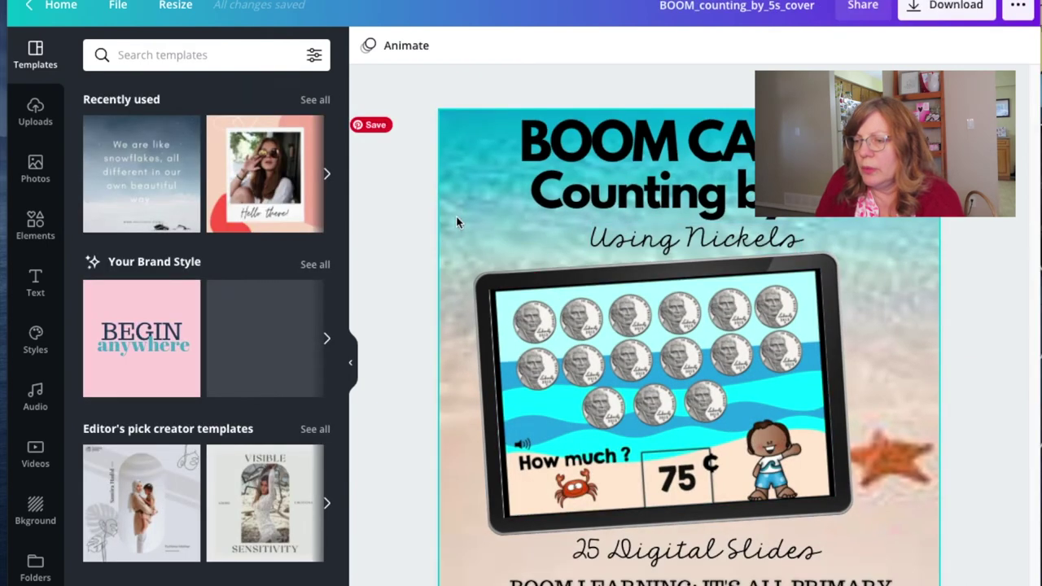
left_click(118, 7)
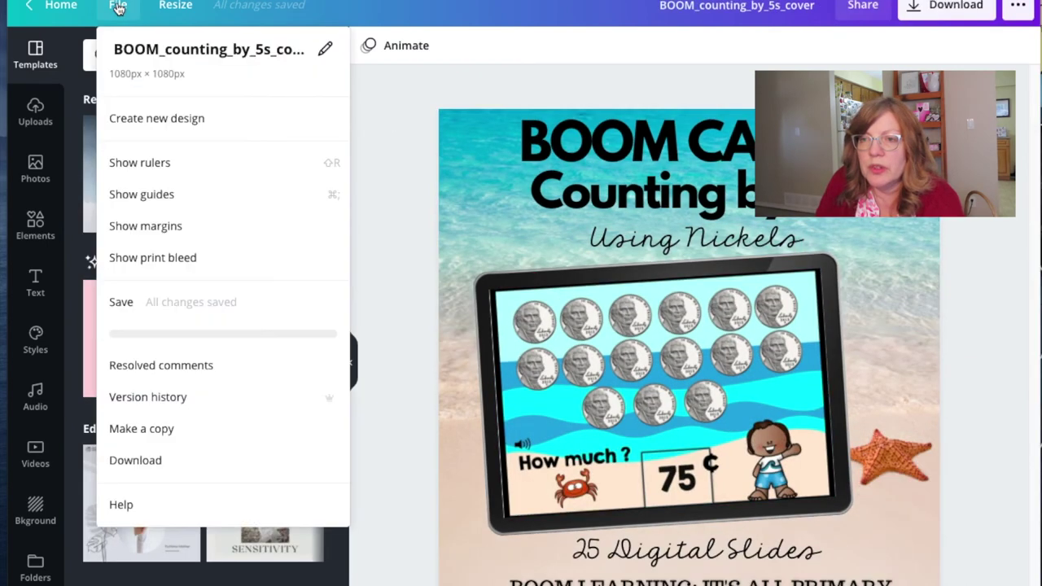
left_click(135, 430)
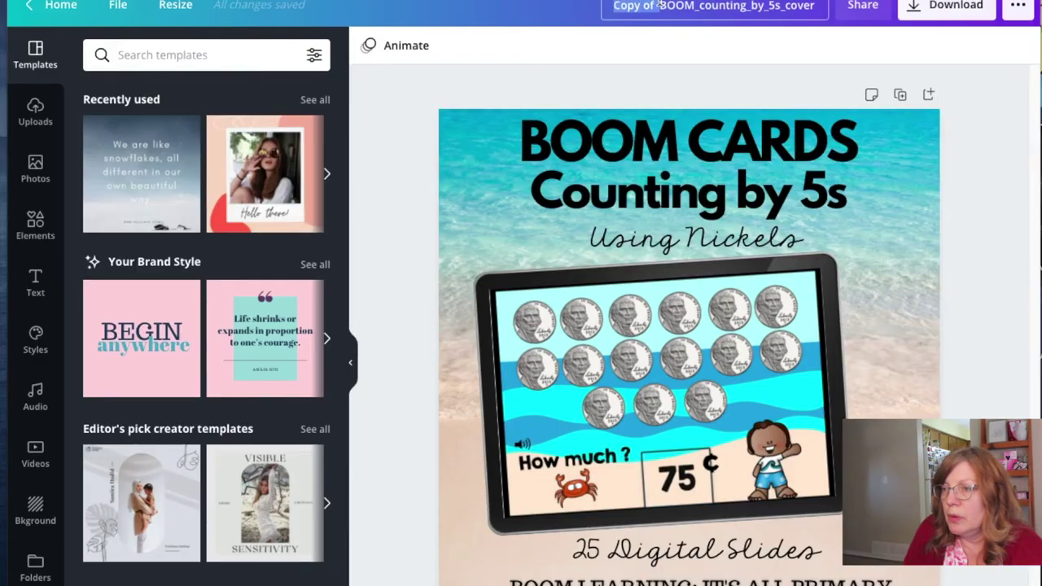
key("BackSpace")
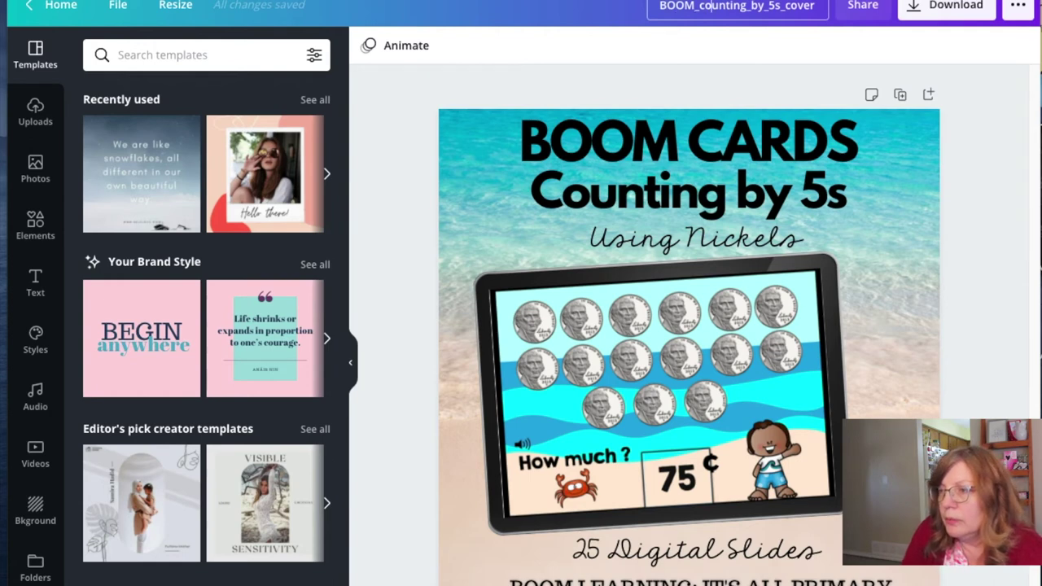
key("BackSpace")
key("BackSpace")
key("BackSpace")
key("BackSpace")
key("BackSpace")
type("coins_mixed")
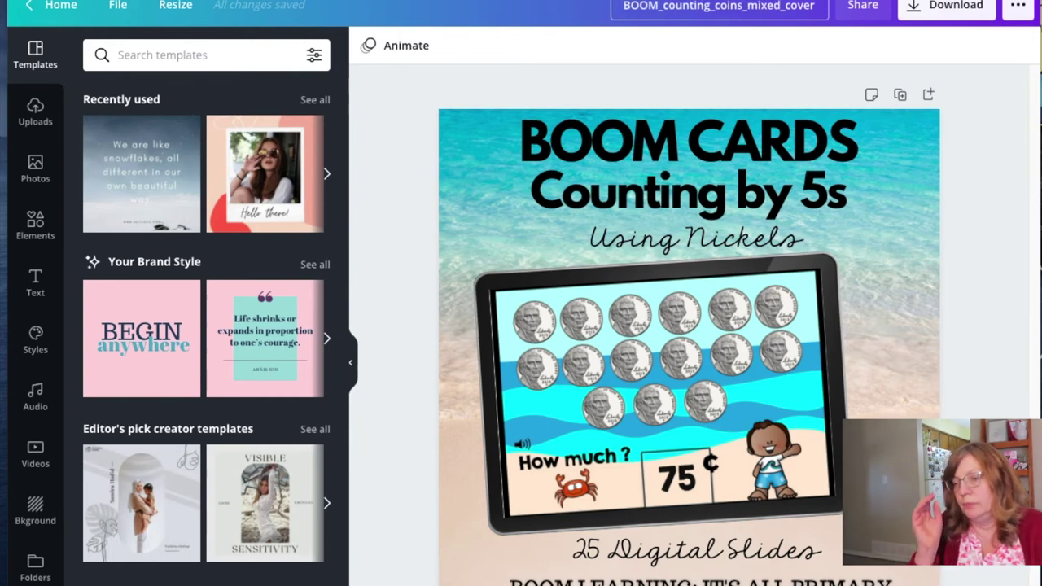
Delete the nickel screenshot, retitle to 'Counting Mixed Coins' and remove the Using Nickels line.
left_click(629, 343)
key("Delete")
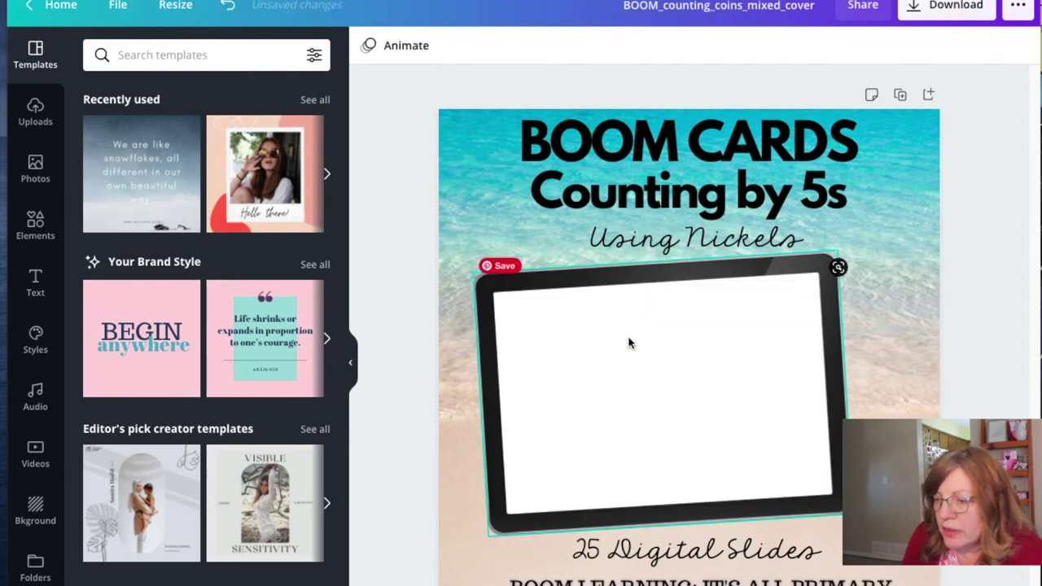
left_click(680, 175)
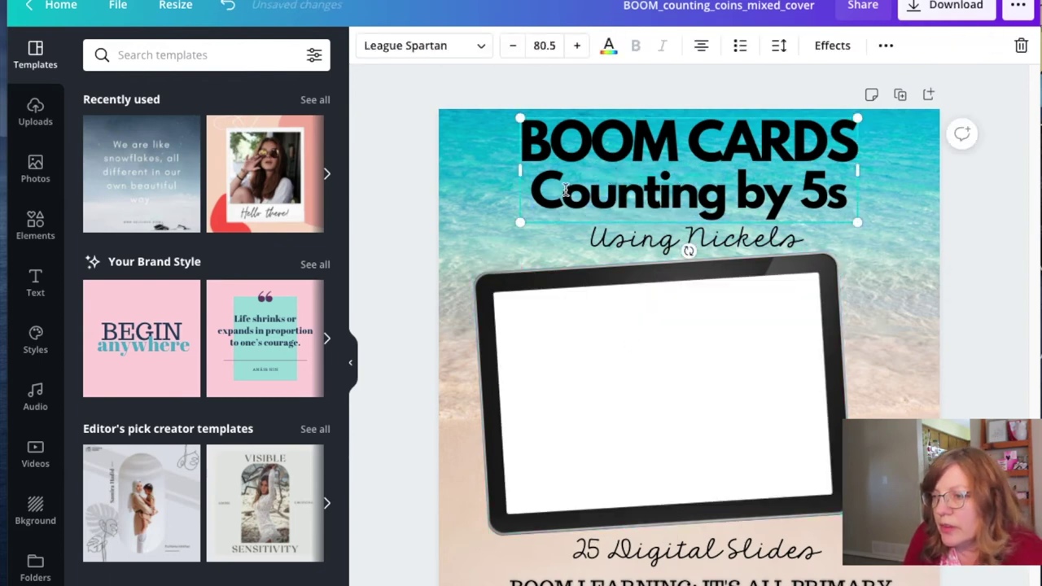
key("BackSpace")
key("BackSpace")
key("BackSpace")
key("BackSpace")
key("BackSpace")
type("Mixed C")
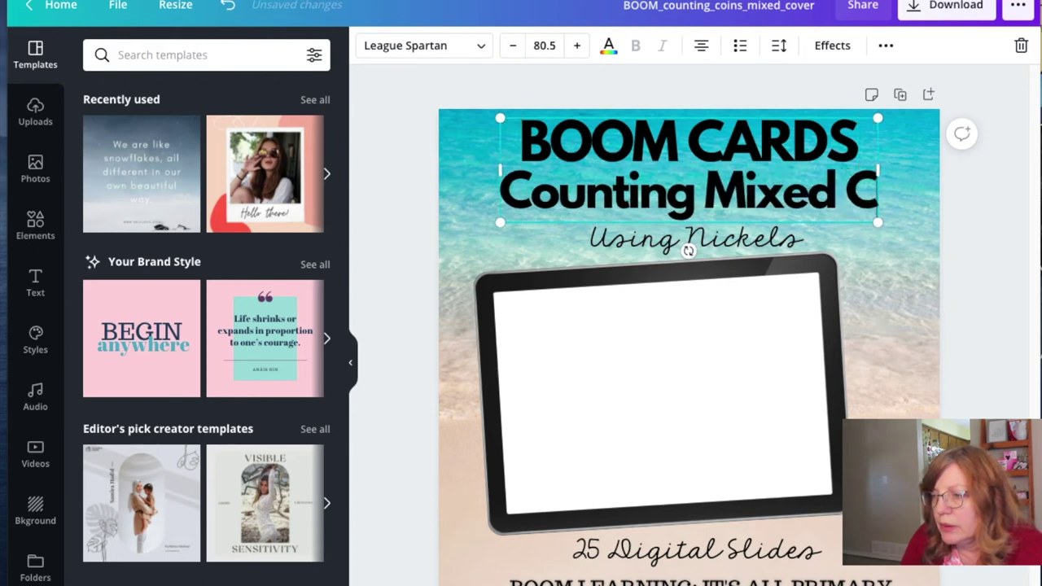
type("oins")
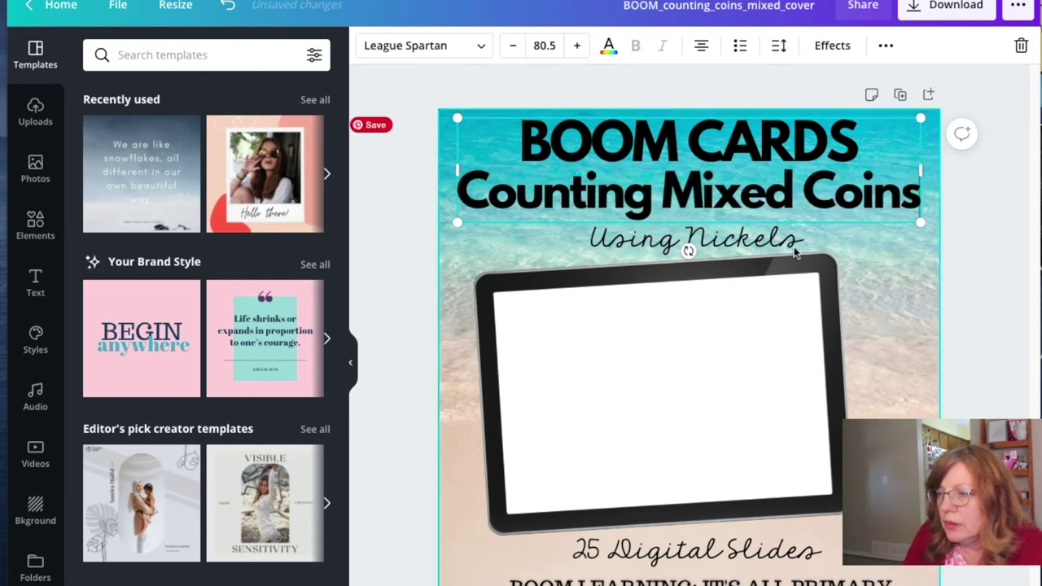
left_click(764, 238)
key("Delete")
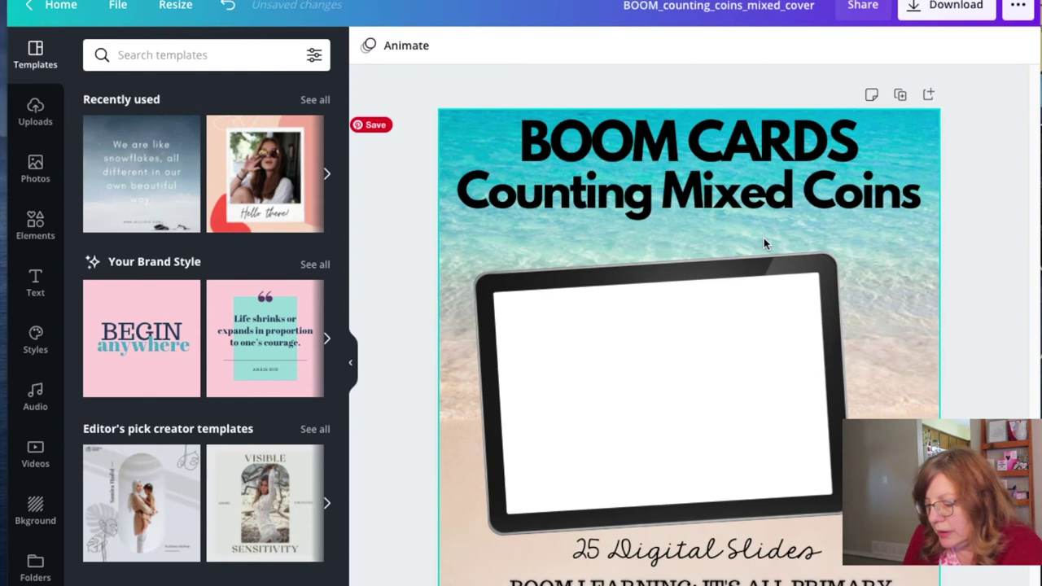
Change the slide count to '15 Digital Slides'.
left_click(593, 553)
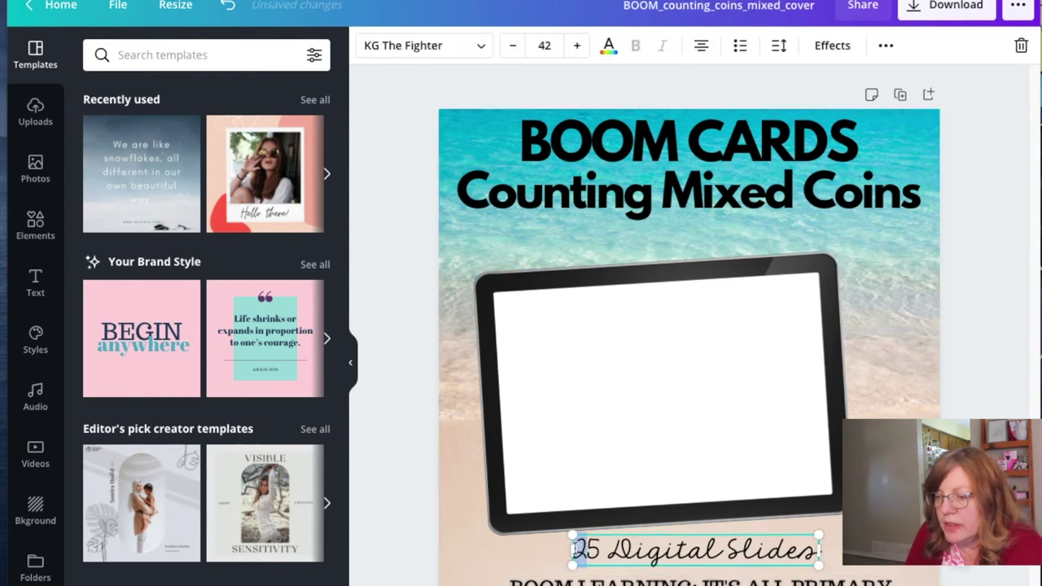
key("BackSpace")
type("1")
left_click(900, 363)
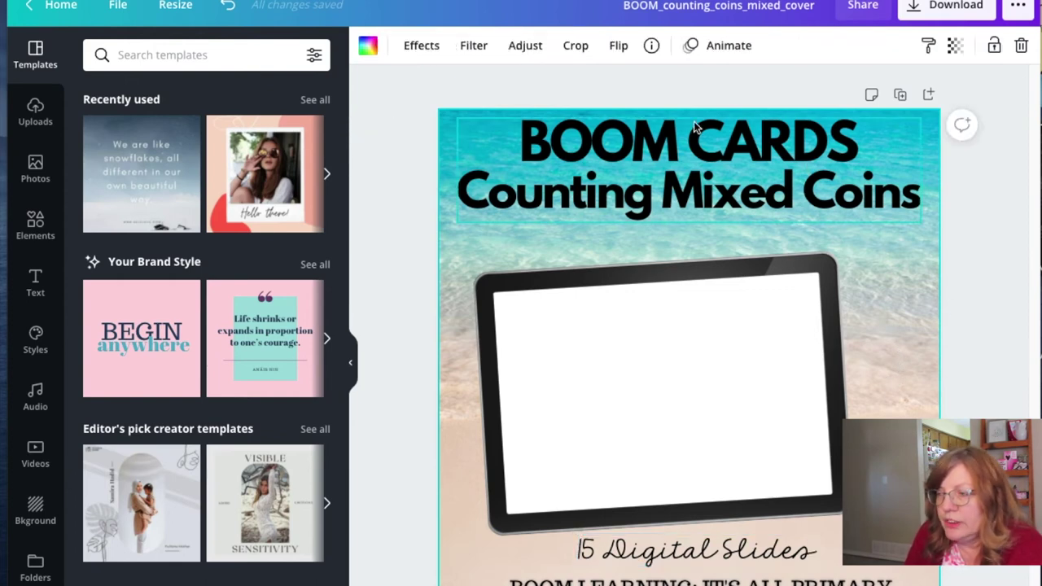
key("ctrl+Left")
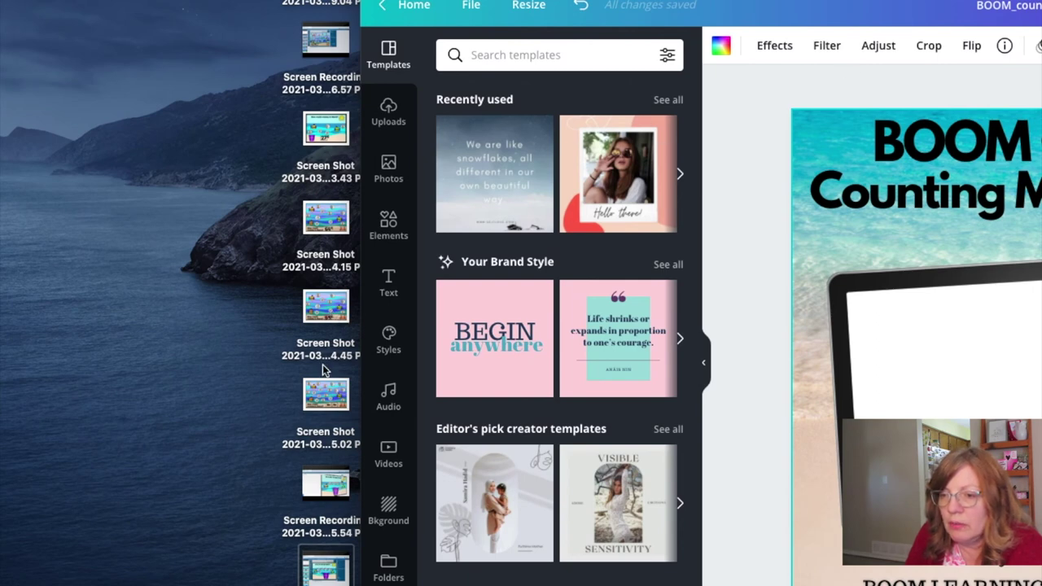
Drop the mixed-coins screenshot onto the tablet, resizing and aligning it to fill the screen.
left_click_drag(319, 403, 644, 358)
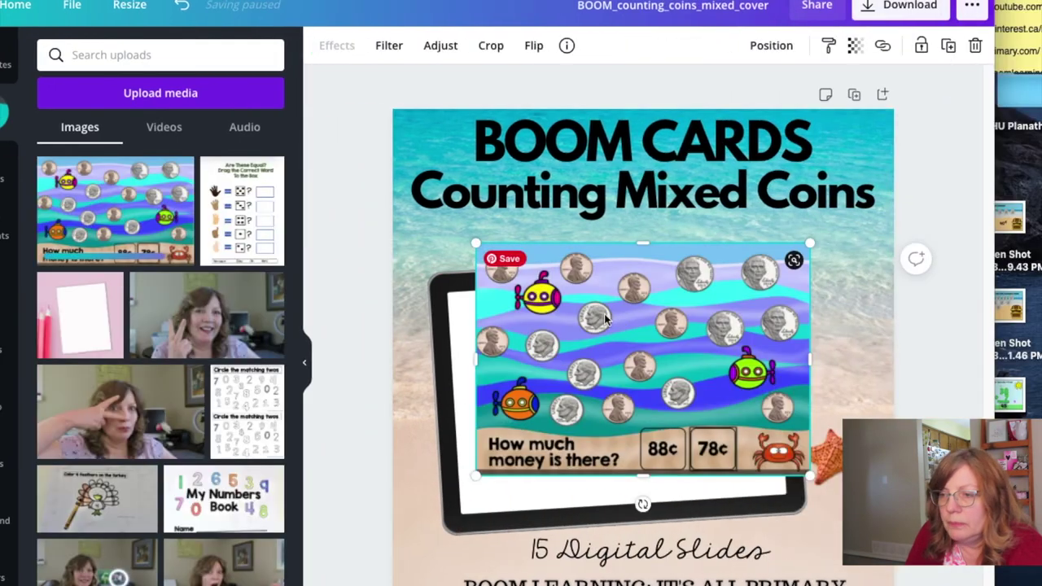
left_click_drag(473, 243, 521, 282)
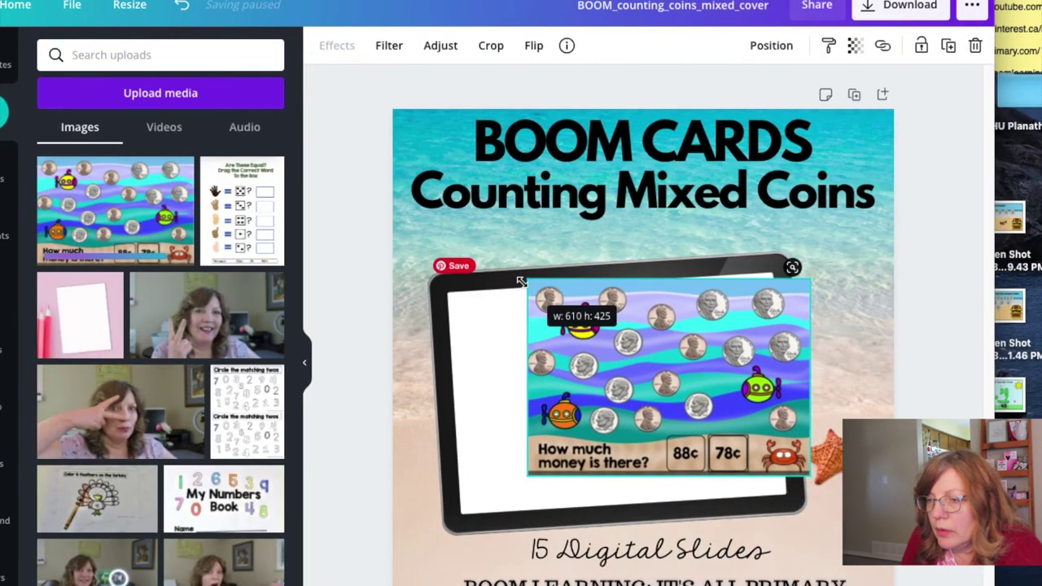
left_click_drag(659, 323, 594, 337)
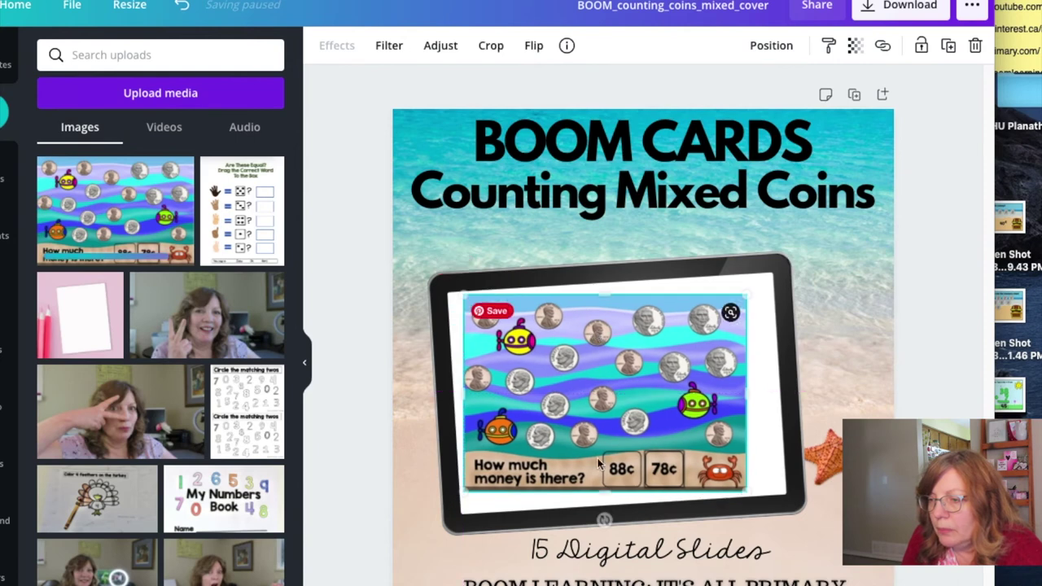
left_click_drag(607, 519, 614, 519)
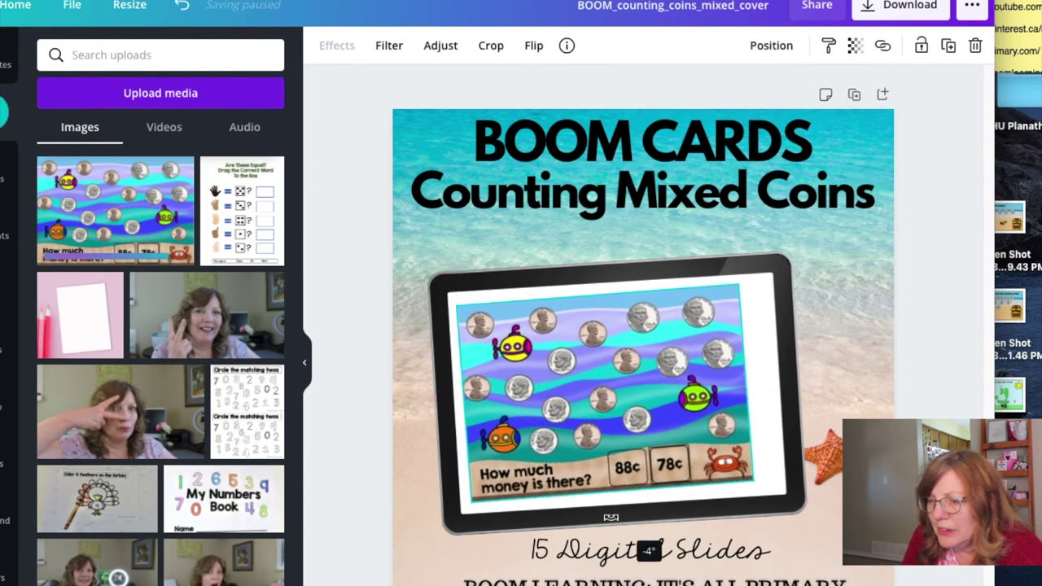
mouse_move(632, 367)
left_mouse_down()
mouse_move(600, 330)
mouse_move(623, 359)
left_mouse_up()
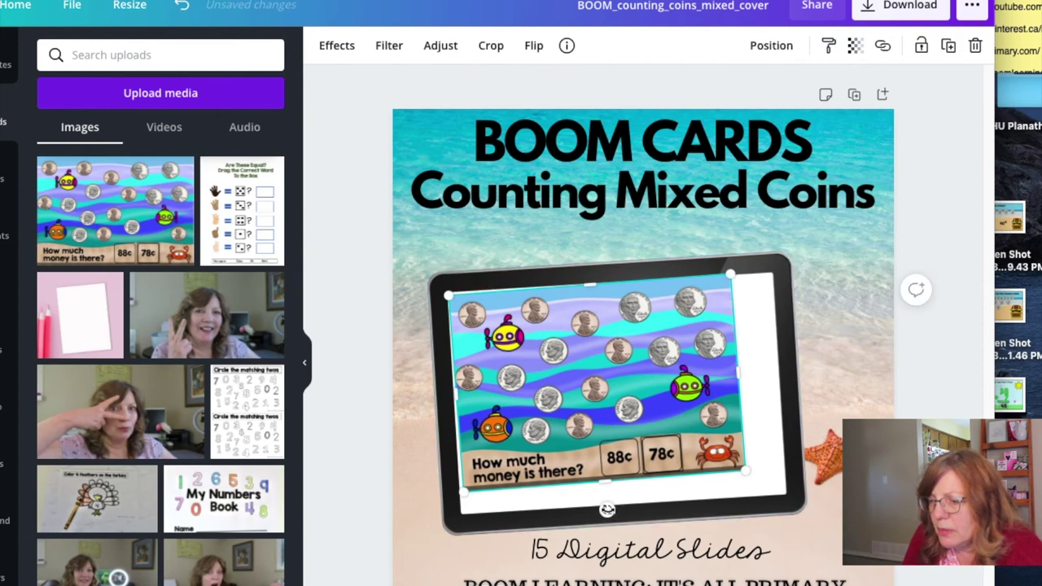
left_click_drag(606, 509, 613, 513)
left_click_drag(766, 383, 785, 380)
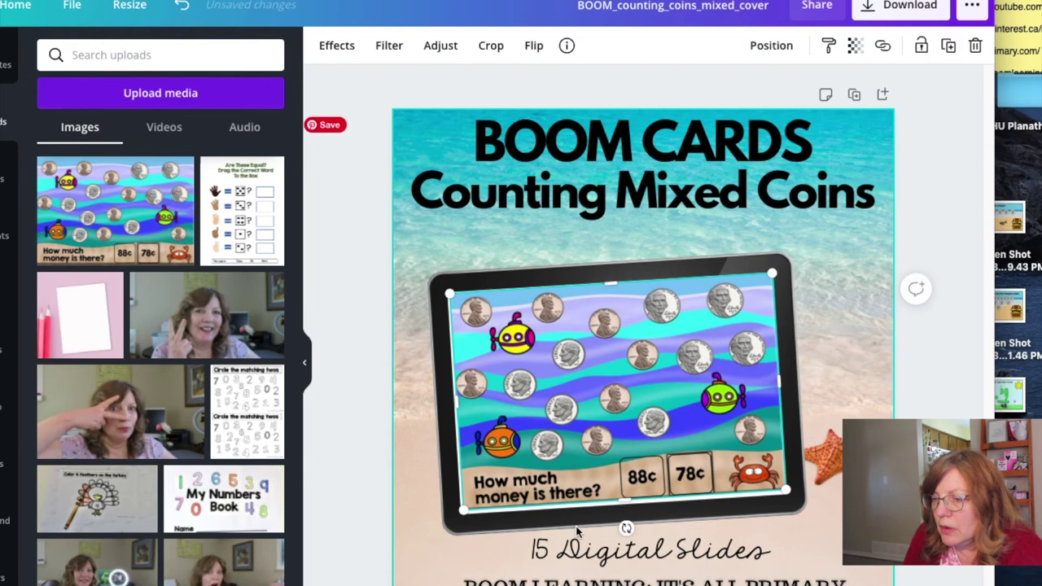
left_click_drag(621, 505, 622, 512)
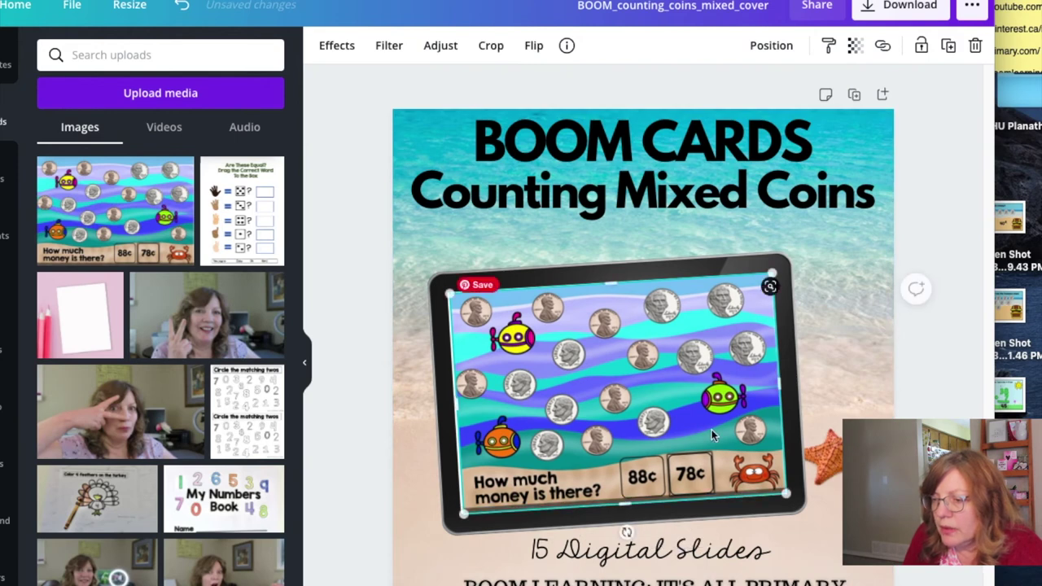
left_click(811, 339)
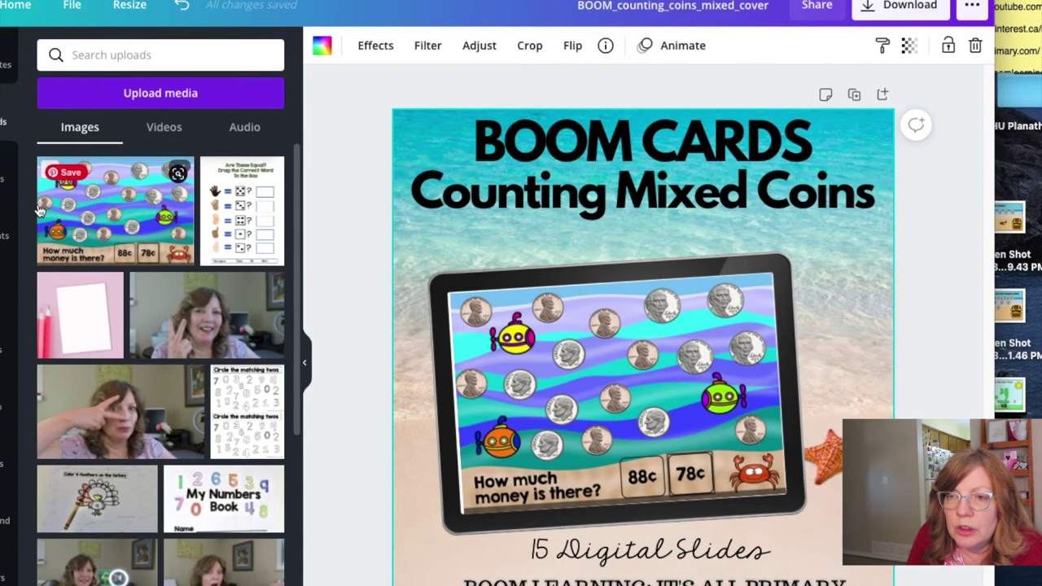
Search stock photos for 'ocean' and add the dolphin photo to the cover.
left_click(6, 178)
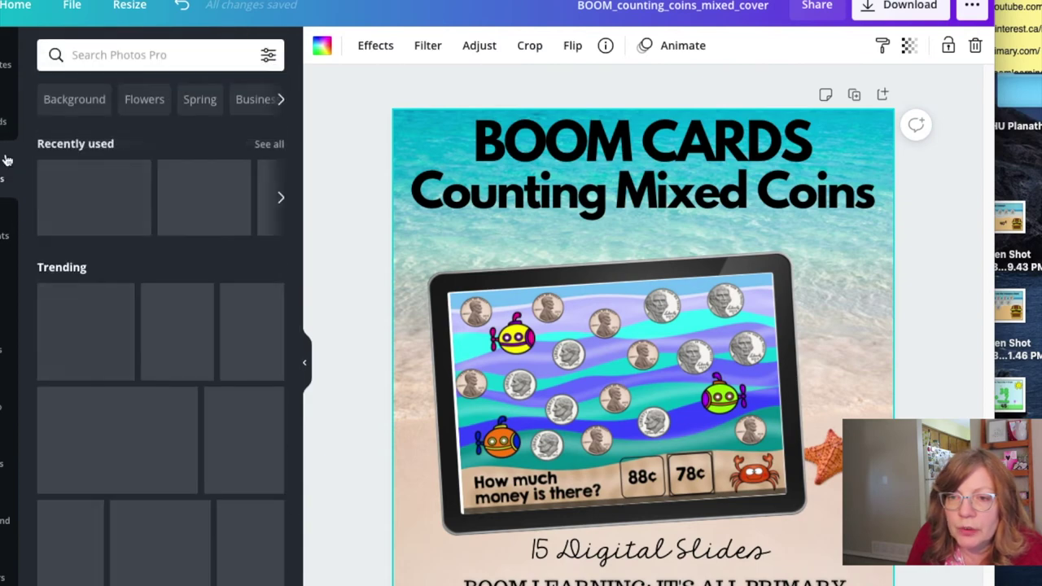
left_click(105, 53)
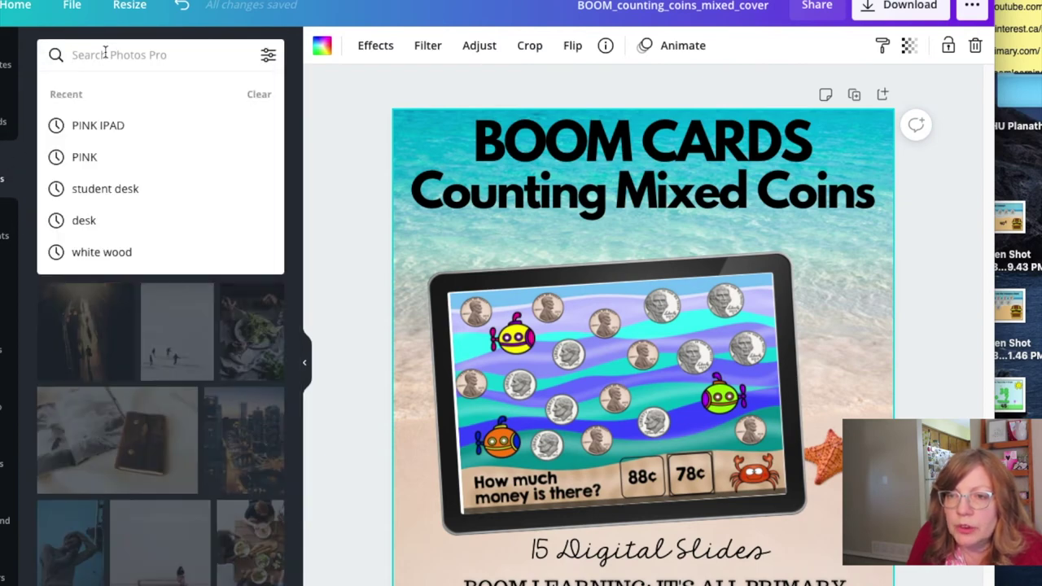
type("b")
key("BackSpace")
type("ocean")
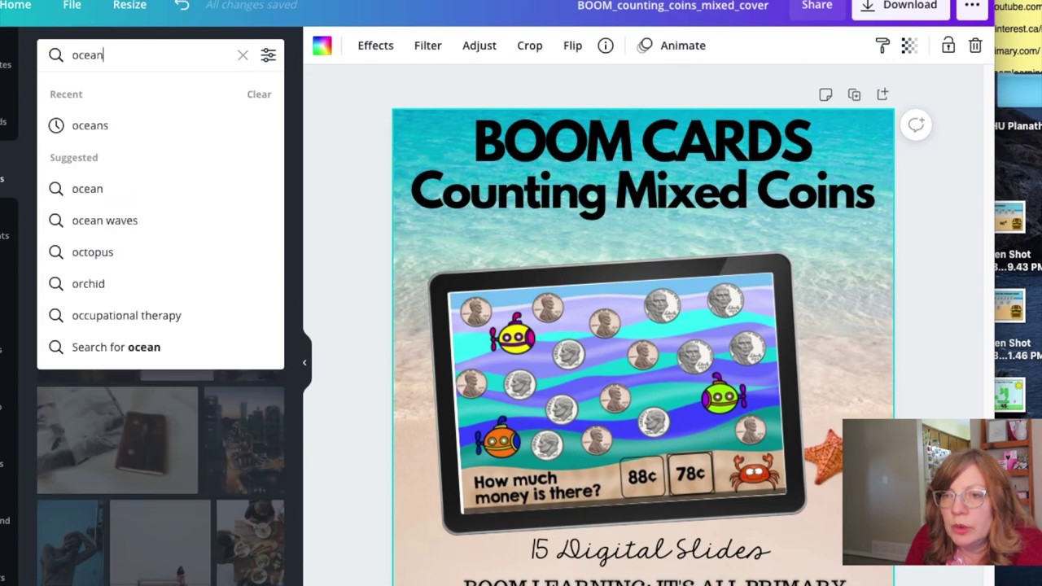
key("Return")
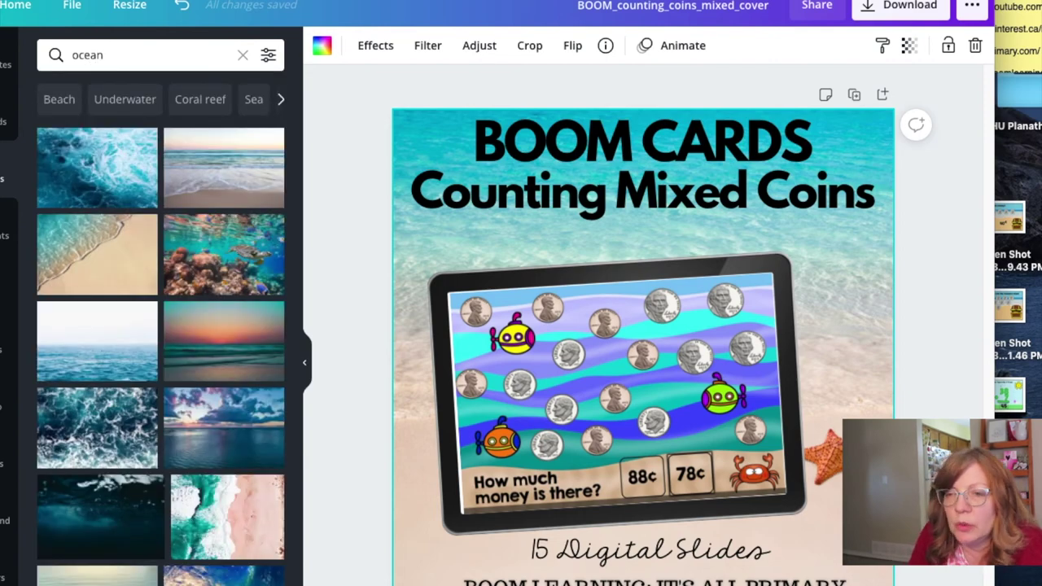
scroll(160, 356, "down", 10)
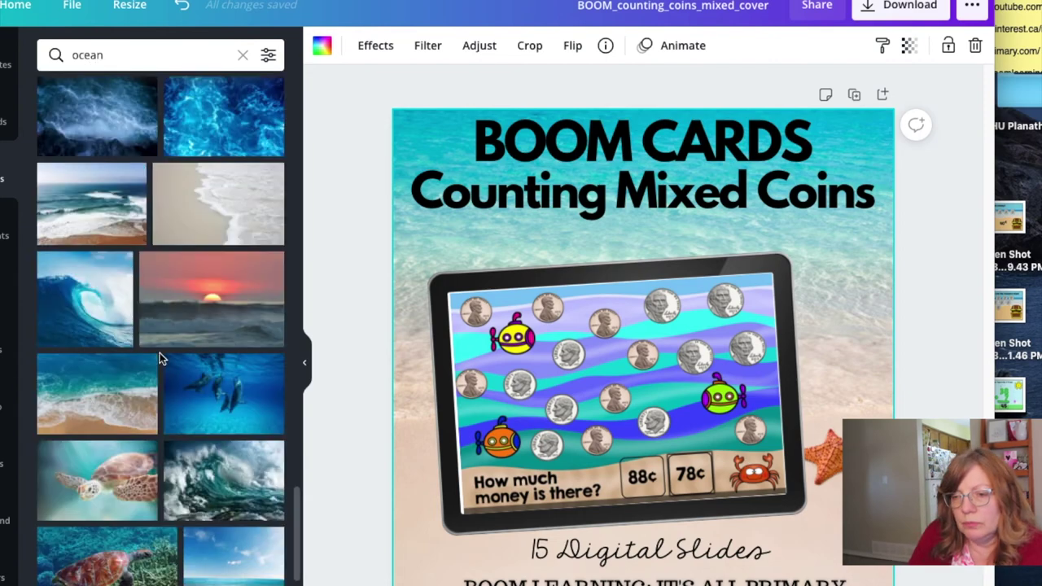
left_click(208, 404)
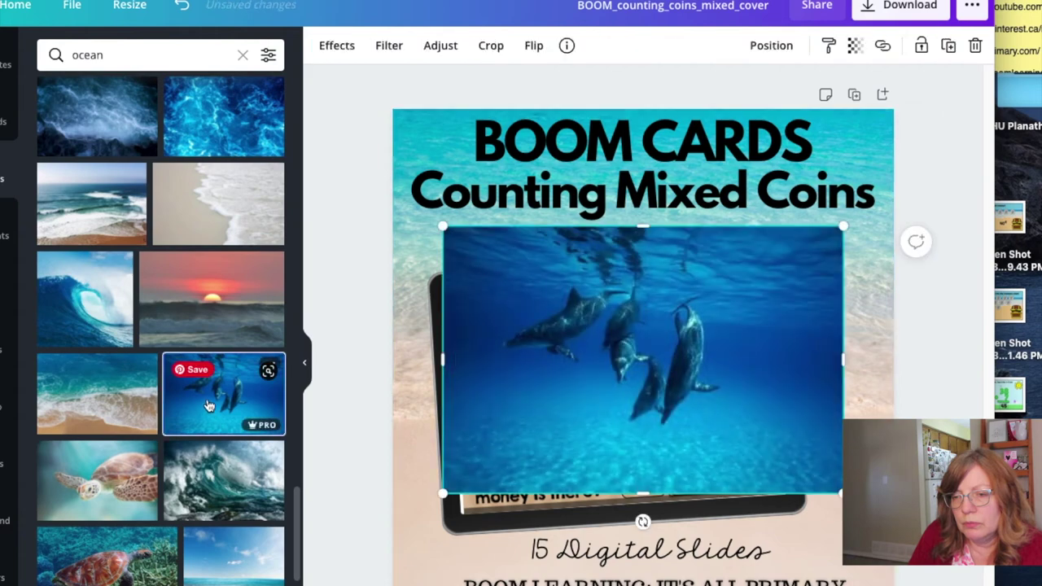
left_click_drag(566, 338, 518, 223)
Remove the beach background and make the enlarged dolphin photo the page background.
left_click(839, 263)
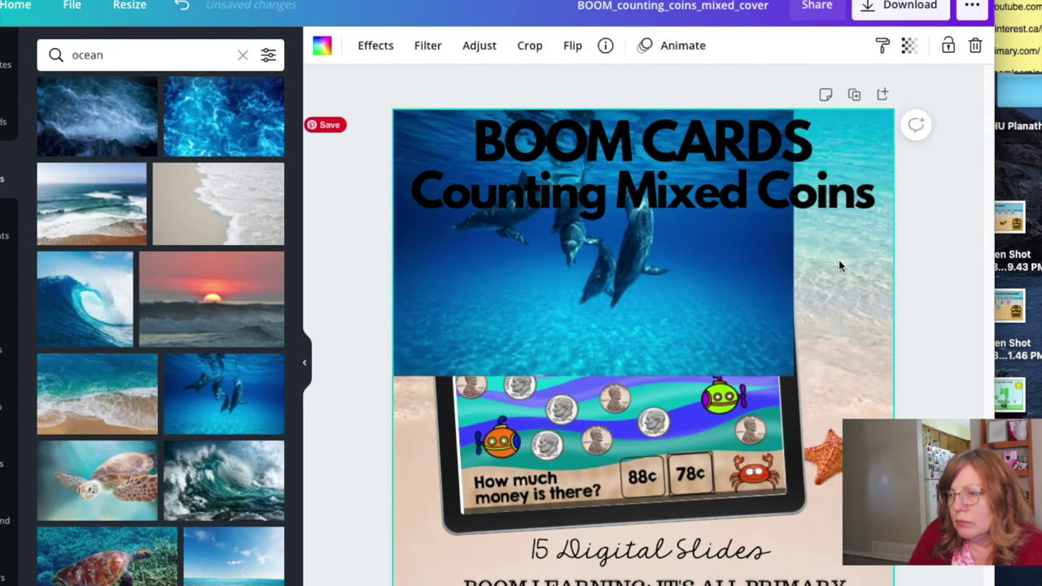
key("Delete")
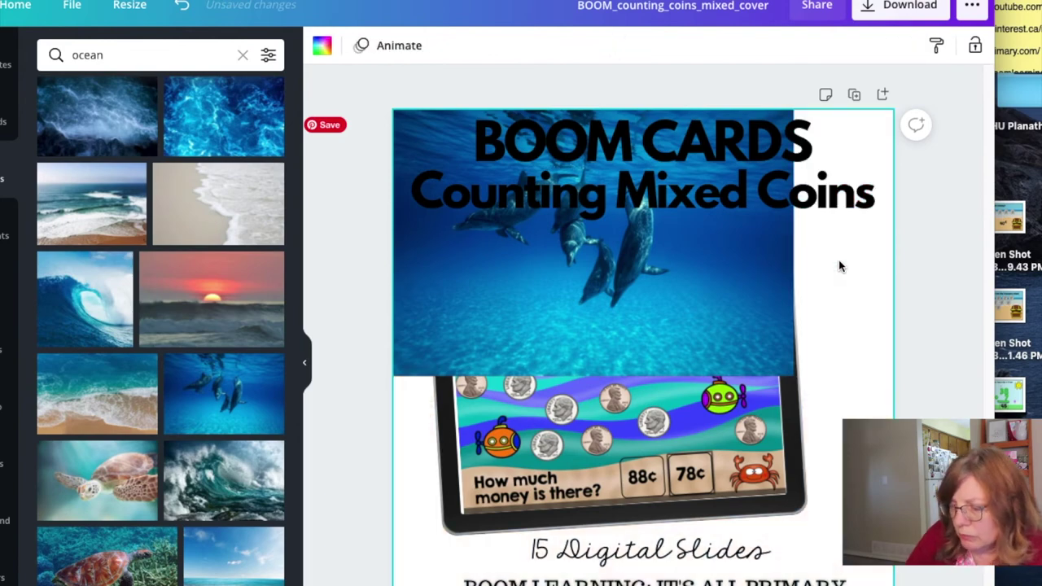
left_click(765, 310)
left_click_drag(793, 376, 894, 442)
left_click_drag(643, 468, 645, 444)
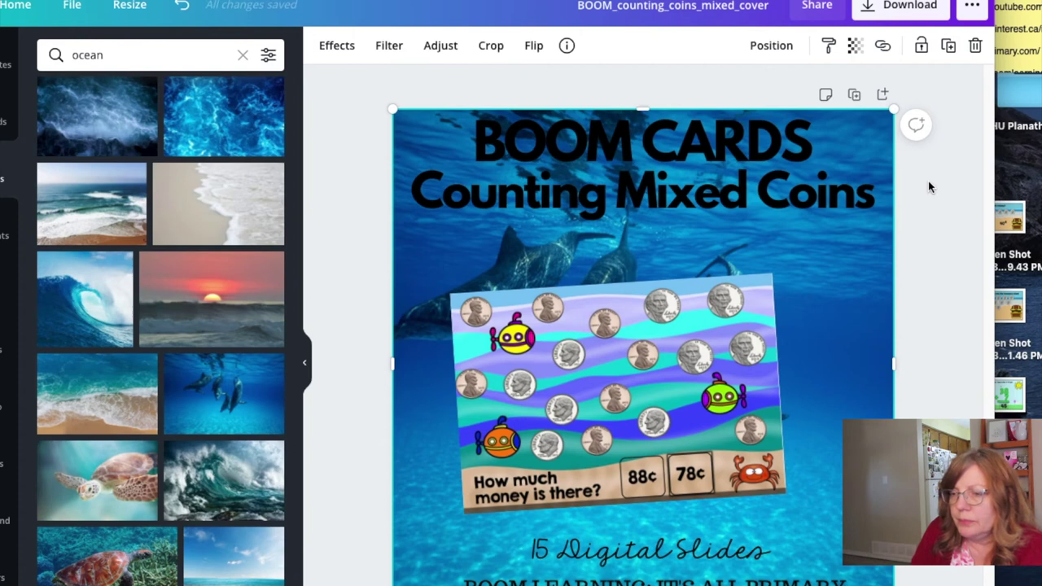
Select the title and show the Elements library's recently used items.
left_click(618, 153)
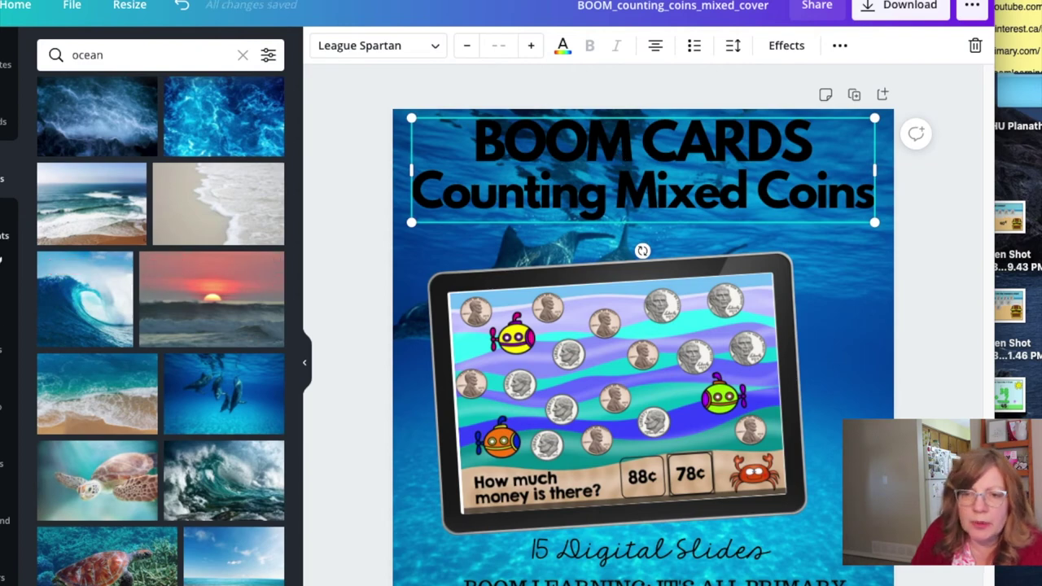
left_click(7, 230)
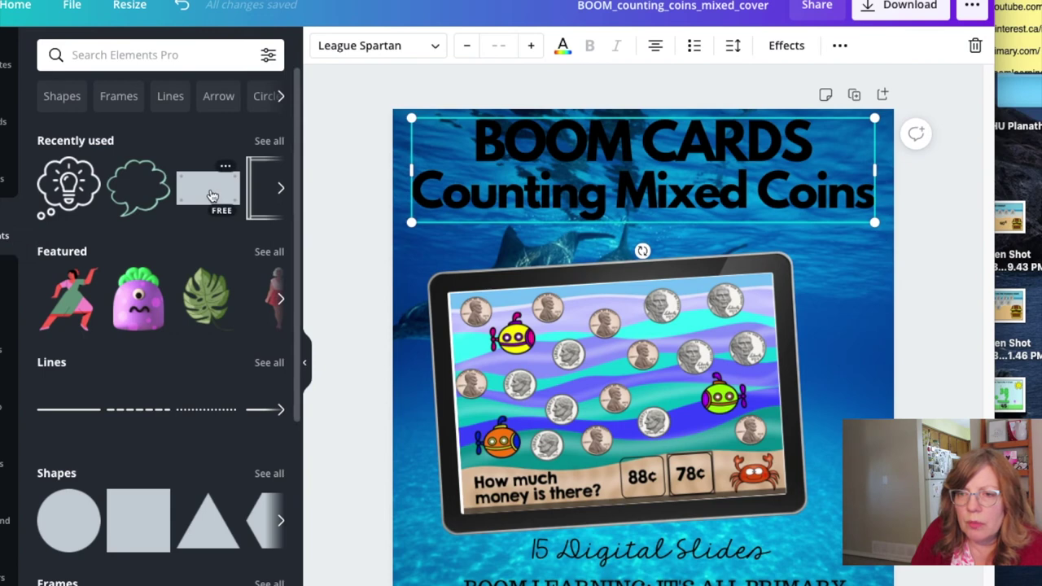
left_click(281, 188)
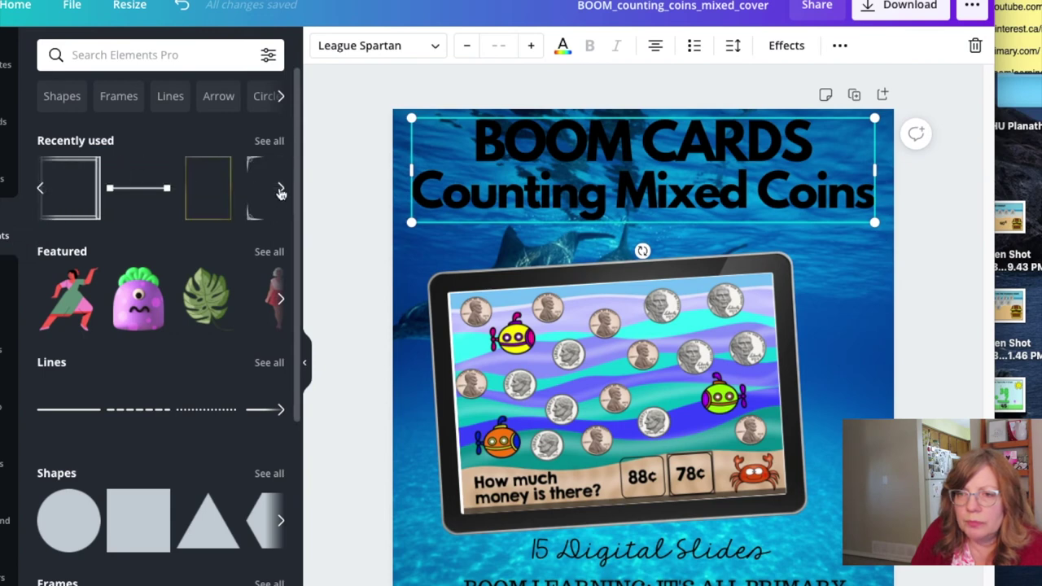
Add a square shape and stretch it into a teal banner spanning the title.
left_click(281, 188)
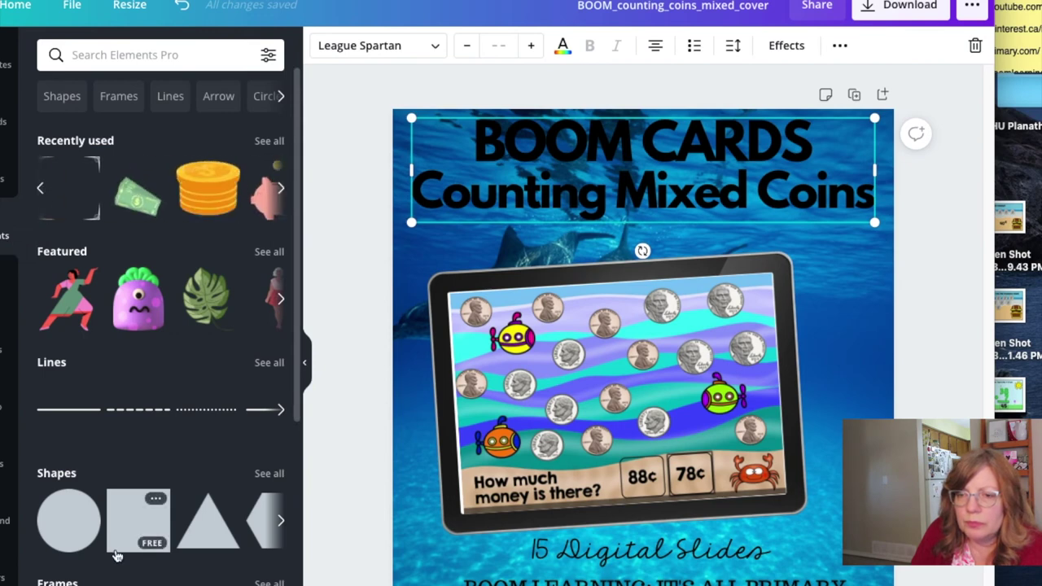
left_click(138, 522)
left_click_drag(584, 293, 547, 200)
left_click_drag(602, 391, 601, 216)
left_click_drag(456, 161, 411, 163)
left_click_drag(738, 166, 880, 164)
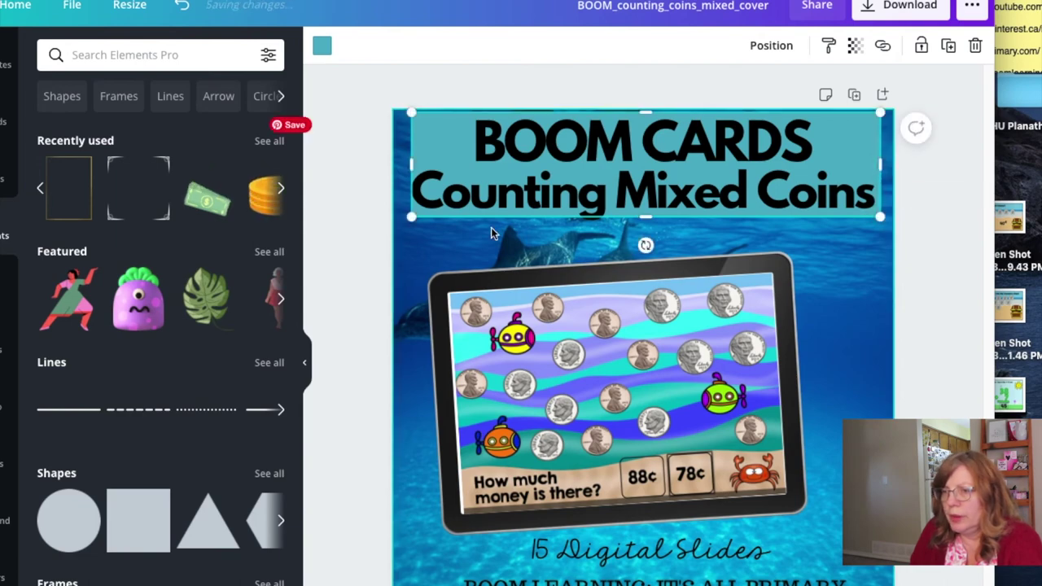
left_click(358, 244)
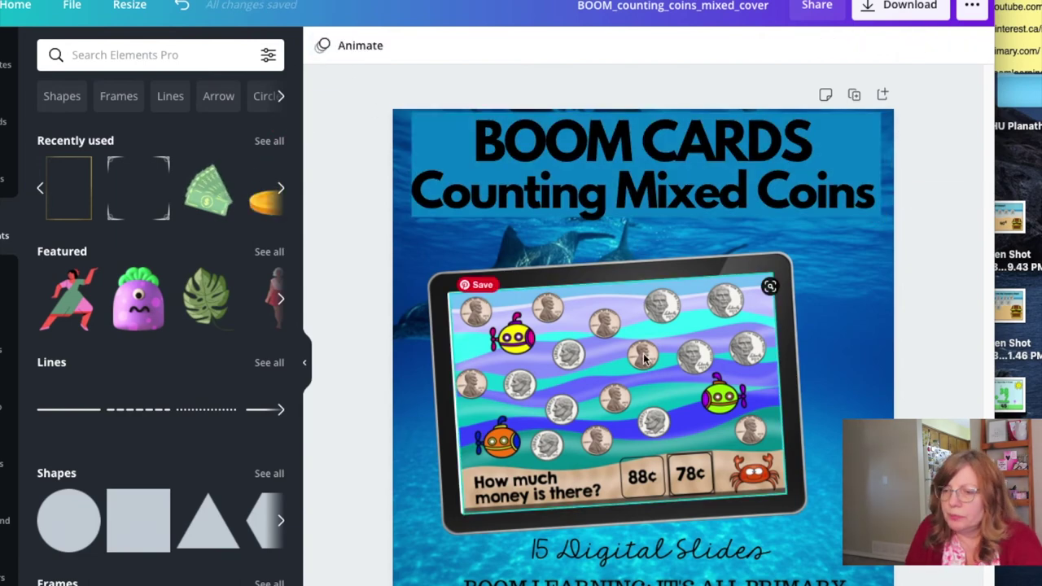
Enlarge the tablet's coin picture slightly left, down and right.
left_click(458, 415)
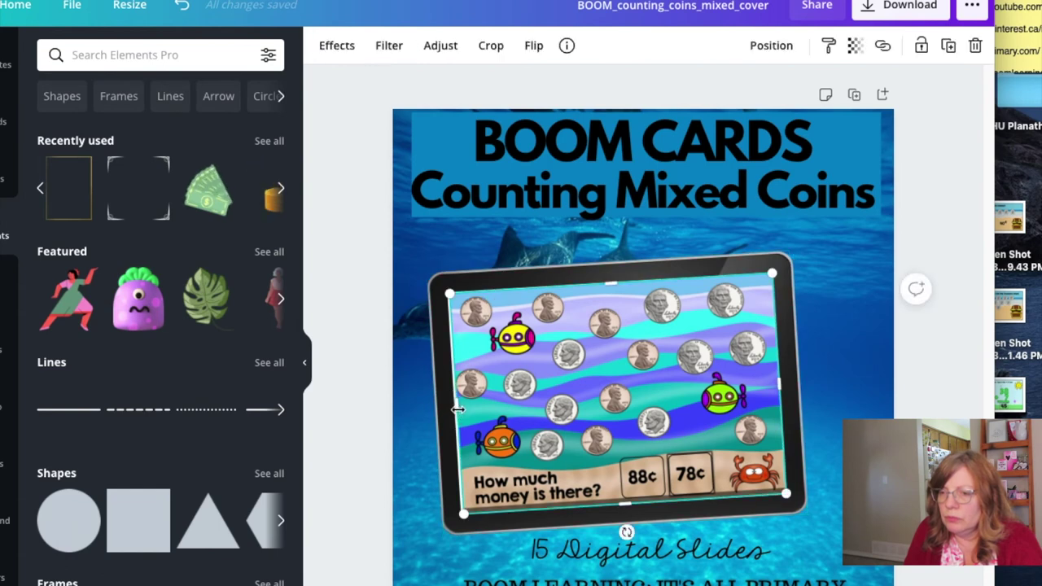
left_click_drag(454, 409, 456, 409)
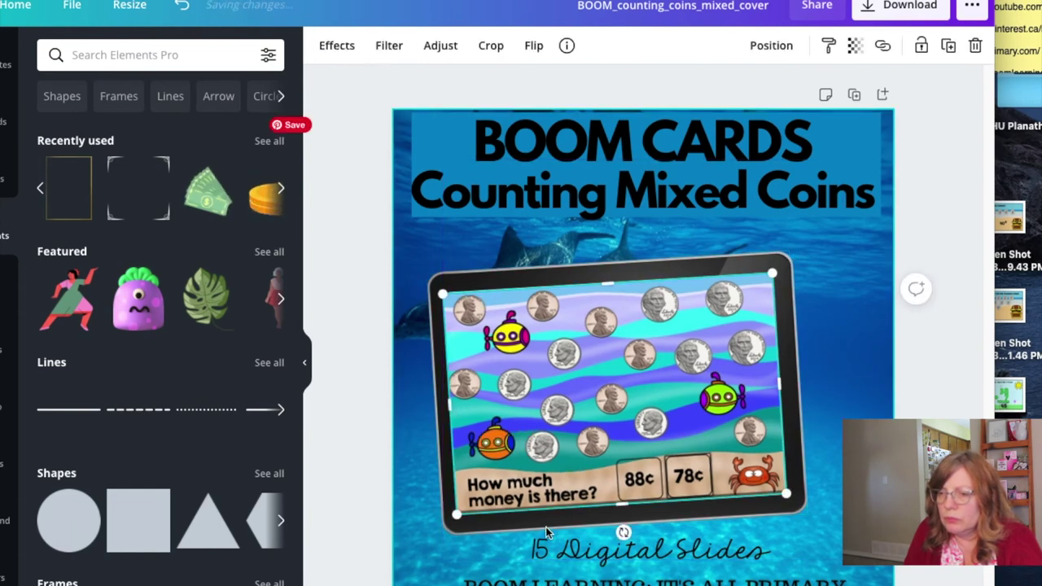
left_click_drag(622, 505, 622, 511)
left_click_drag(783, 384, 789, 384)
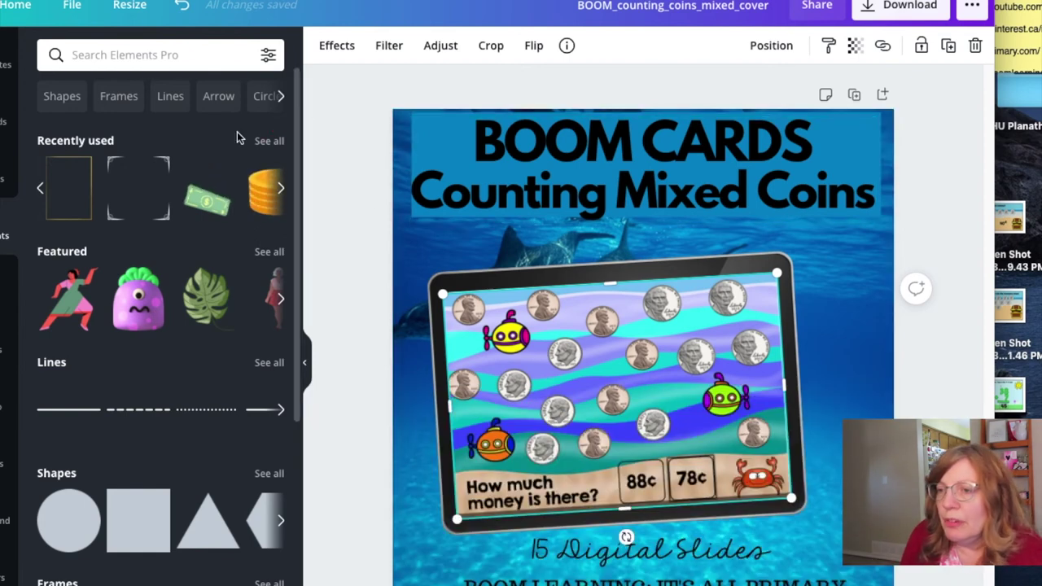
Make a resized copy of the cover design as a Pinterest Pin.
left_click(131, 8)
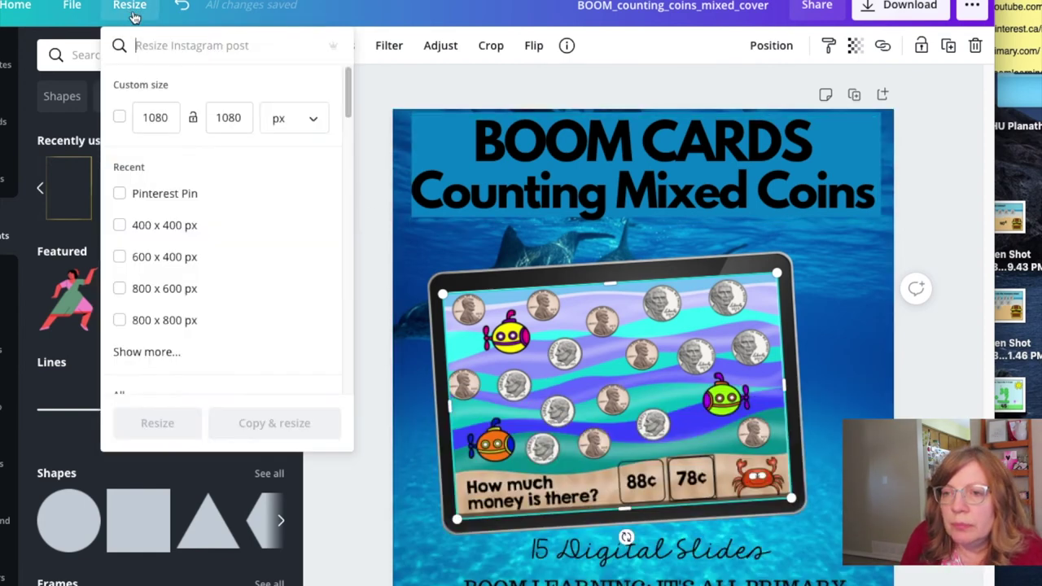
left_click(119, 196)
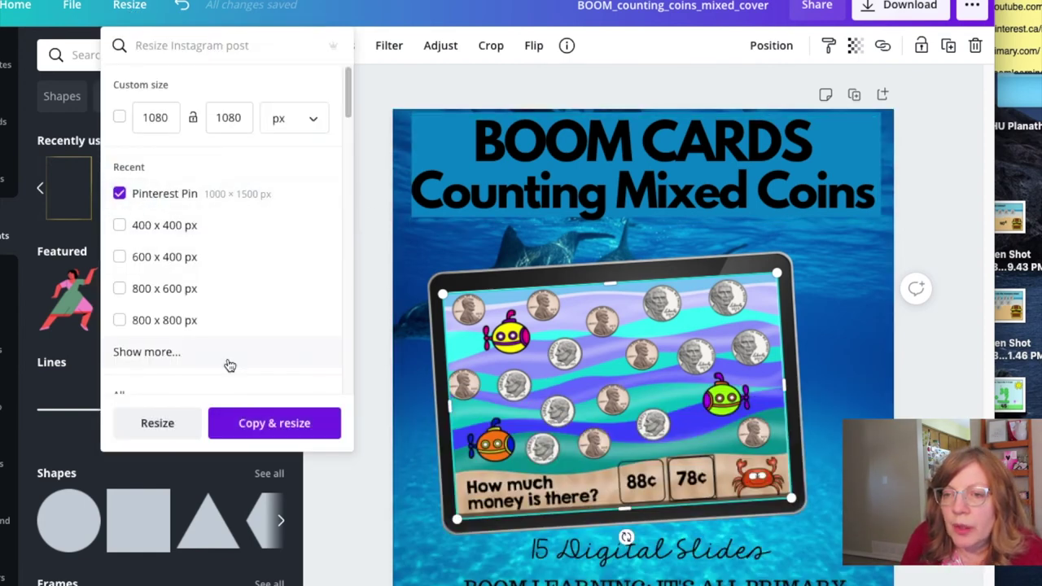
left_click(265, 424)
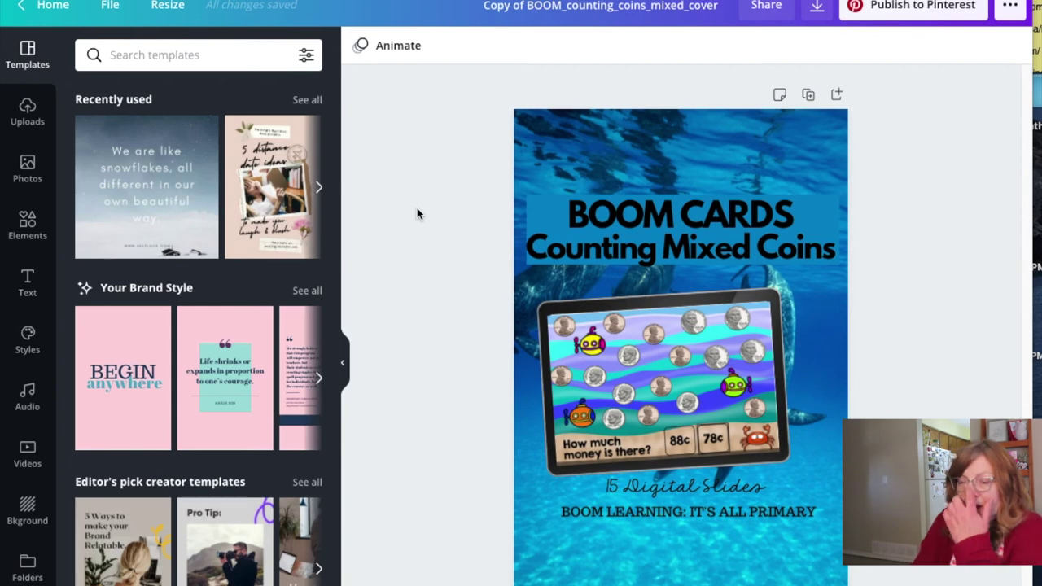
Move the title, teal banner and '15 Digital Slides' subtitle to the top of the pin.
left_click(706, 214)
left_click_drag(705, 214, 709, 134)
left_click(705, 210)
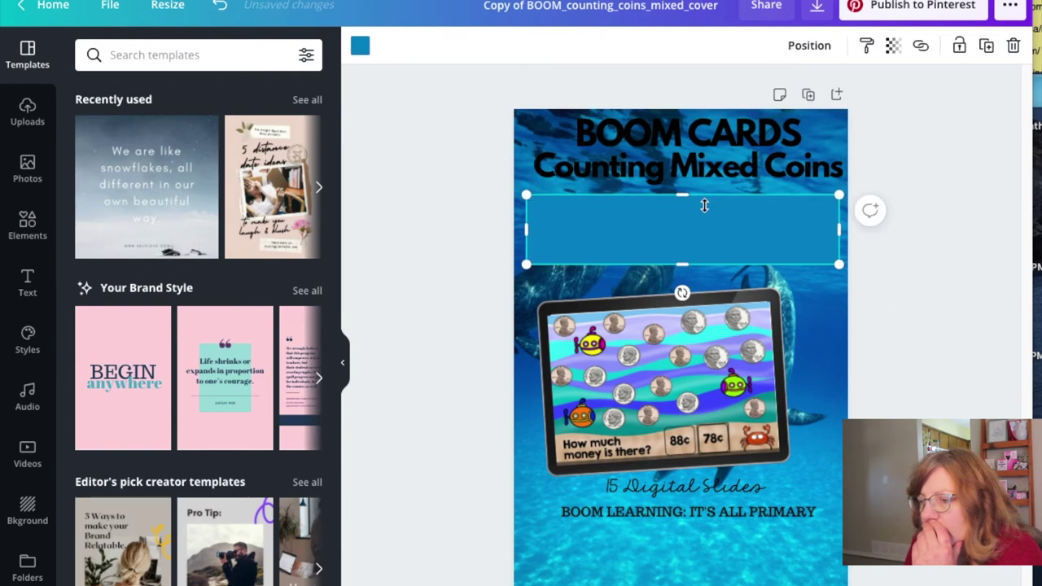
left_click_drag(705, 206, 710, 140)
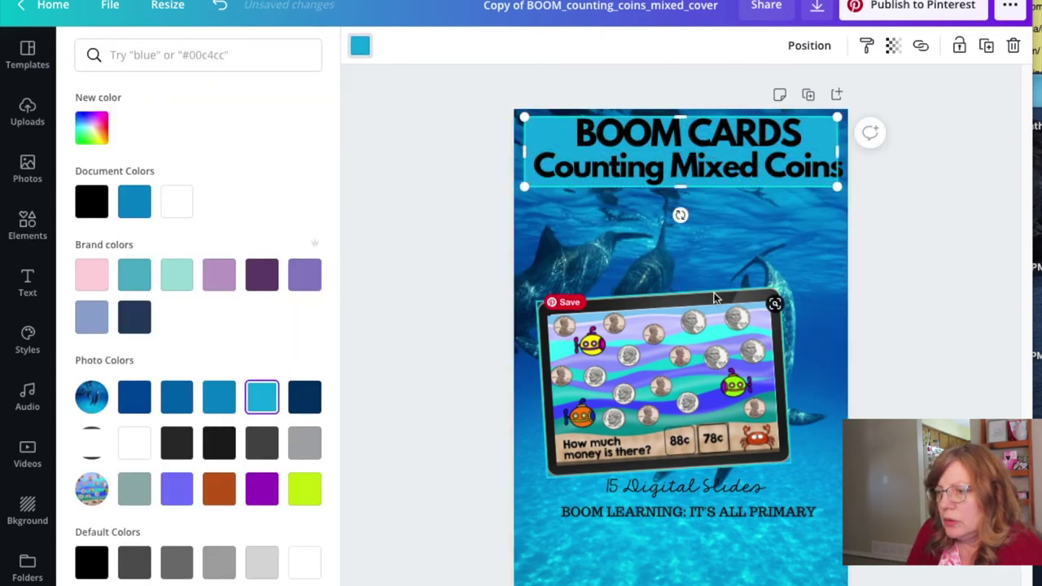
left_click_drag(691, 514, 695, 585)
left_click(688, 487)
left_click_drag(688, 487, 692, 215)
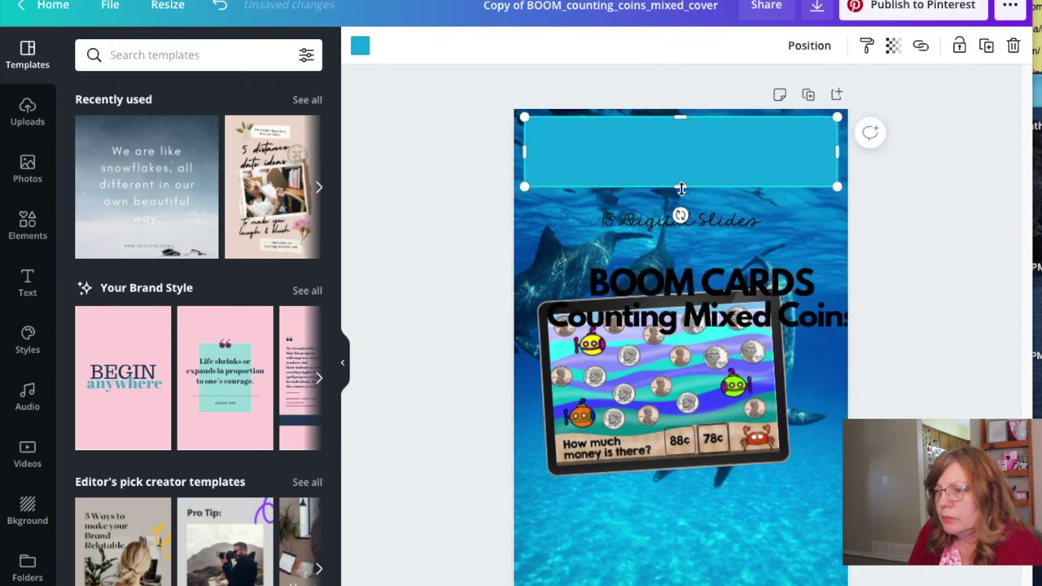
left_click_drag(681, 185, 682, 210)
left_click_drag(688, 289, 677, 146)
left_click_drag(698, 217, 696, 200)
Empty the tablet frame, enlarge it, and delete the leftover coin picture.
left_click_drag(659, 383, 659, 562)
left_click(752, 396)
left_click_drag(781, 288, 825, 259)
left_click(667, 530)
key("Delete")
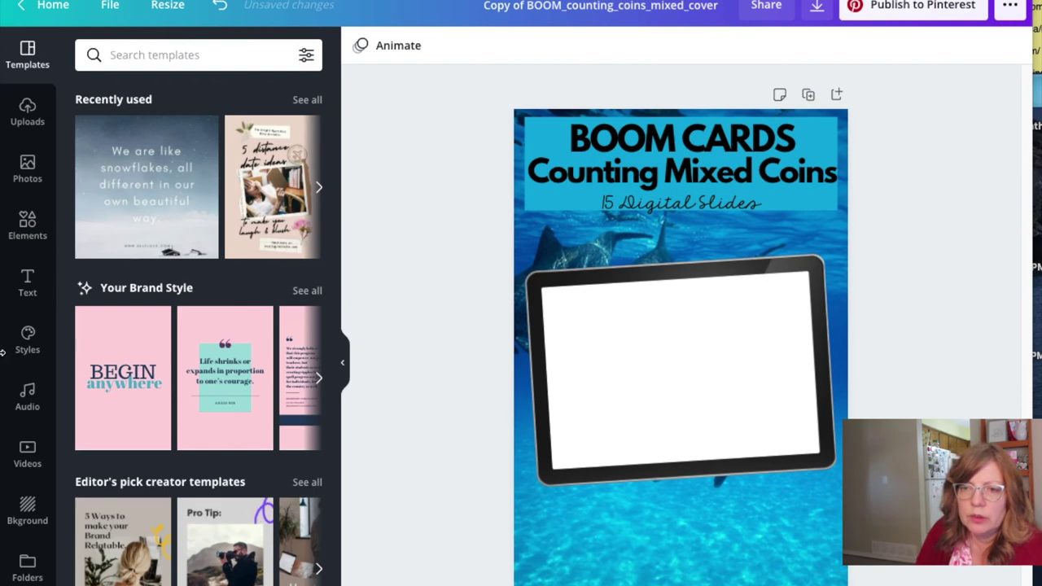
Place the 27¢ coin-game screenshot in the tablet frame, tilted and enlarged to fill its screen.
left_click_drag(2, 301, 201, 203)
left_click_drag(113, 107, 30, 110)
key("super+v")
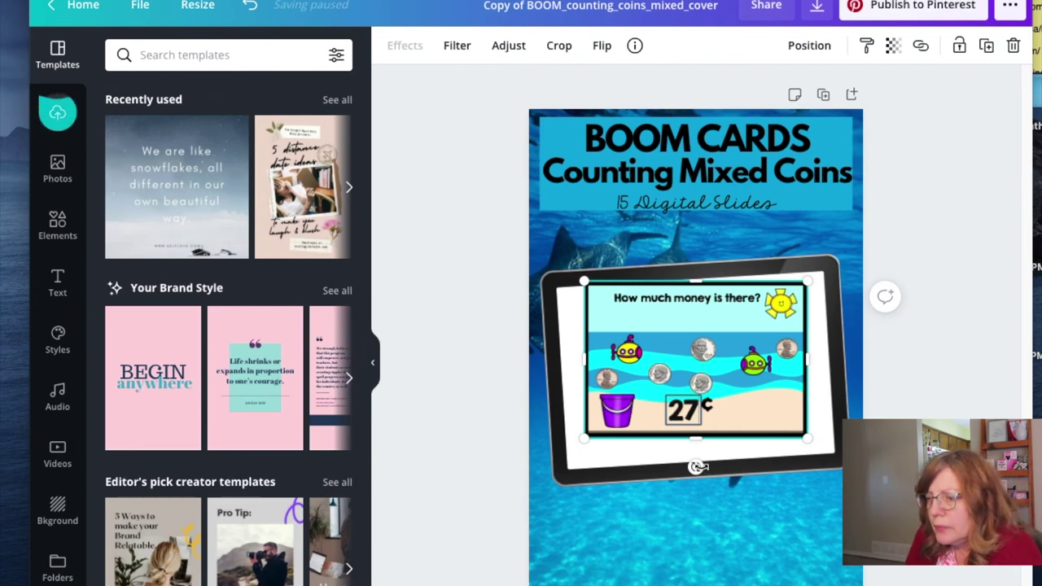
left_click_drag(696, 467, 702, 466)
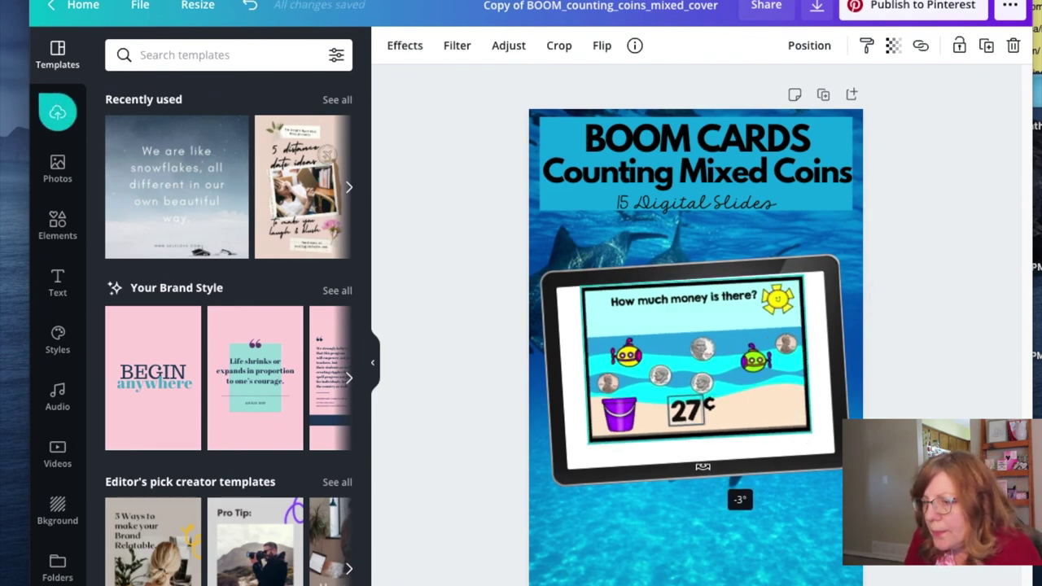
left_click_drag(725, 370, 701, 373)
left_click_drag(788, 432, 832, 460)
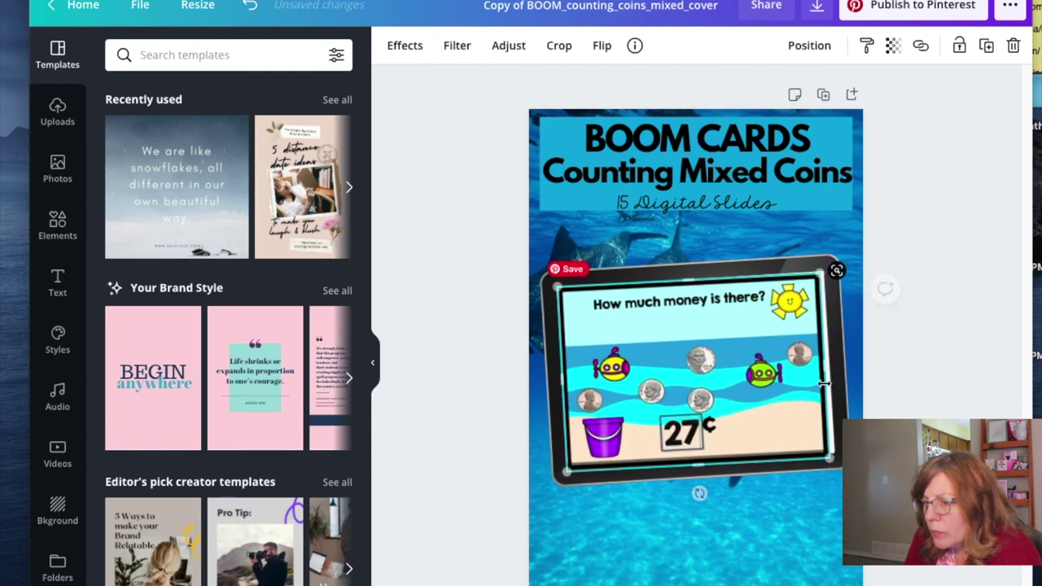
left_click(876, 366)
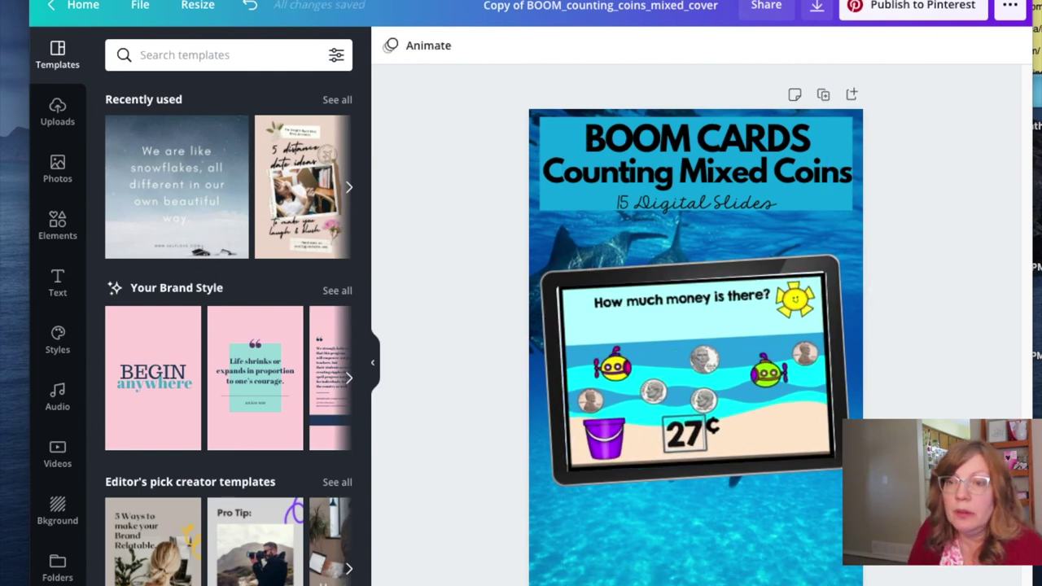
left_click(57, 225)
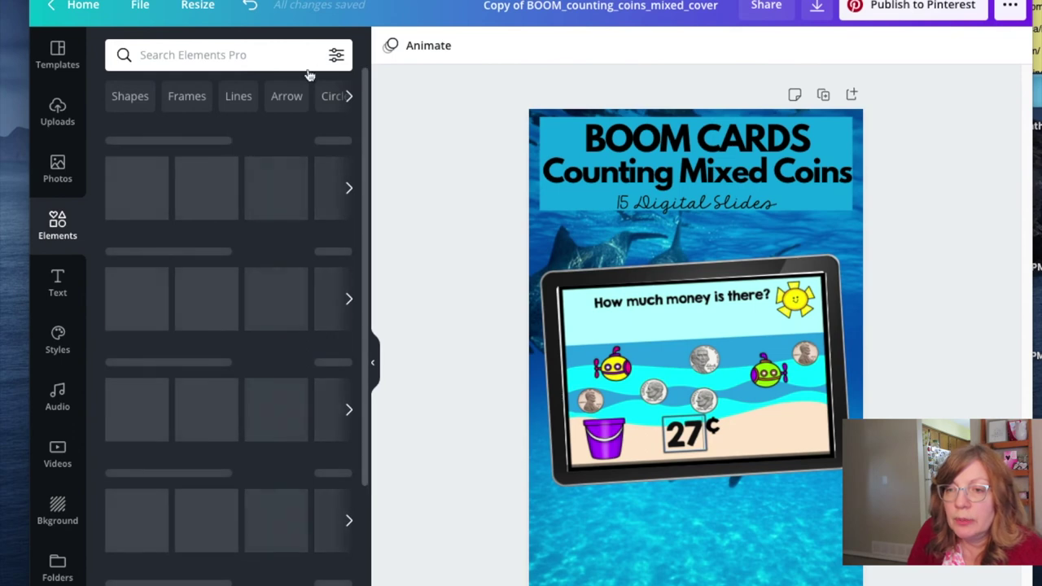
Search animated elements for 'dolphin' and place the dolphin sticker low on the pin.
left_click(336, 57)
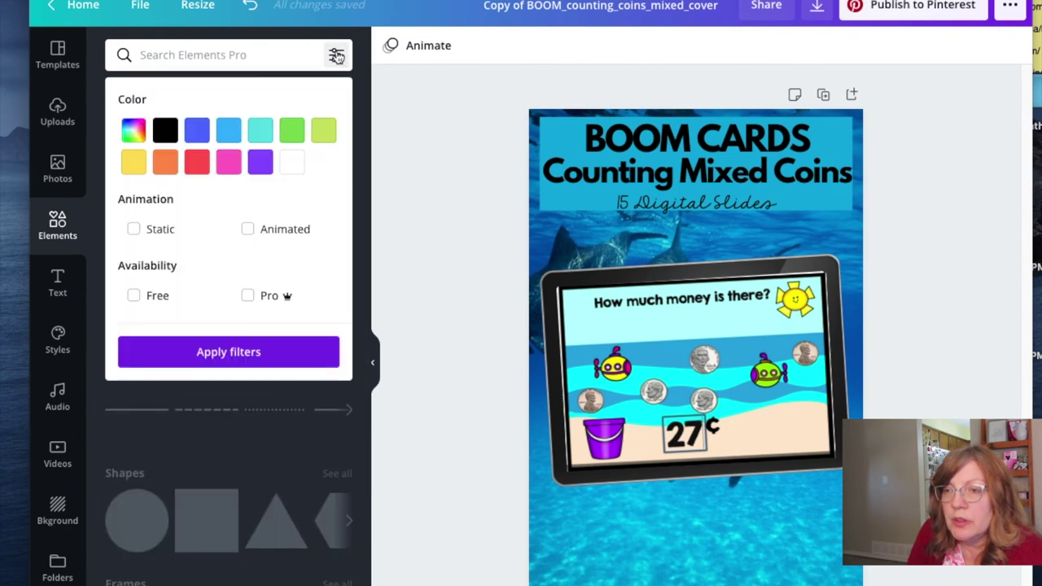
left_click(248, 229)
left_click(214, 56)
type("dolphin")
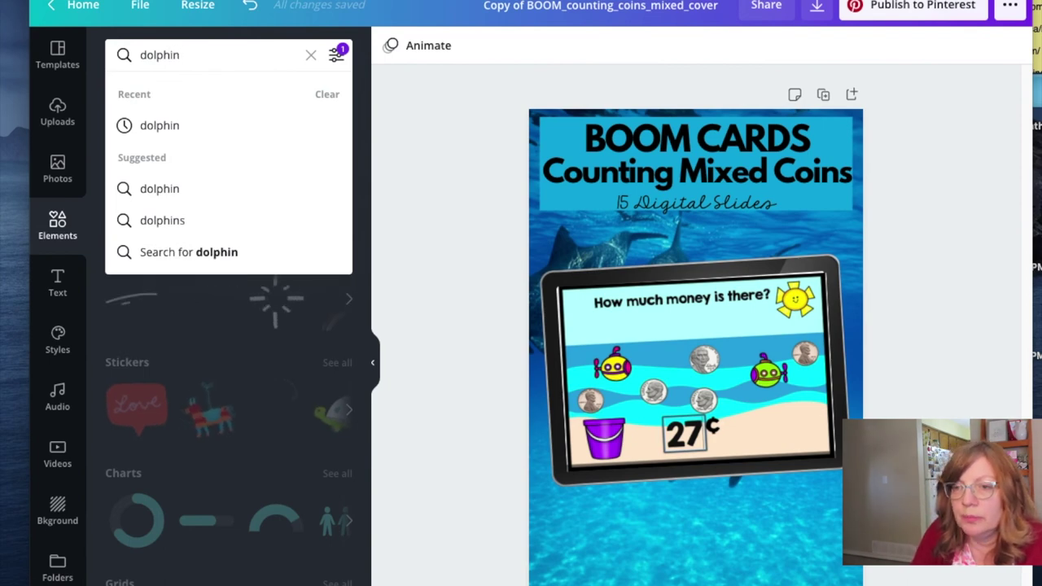
left_click(168, 188)
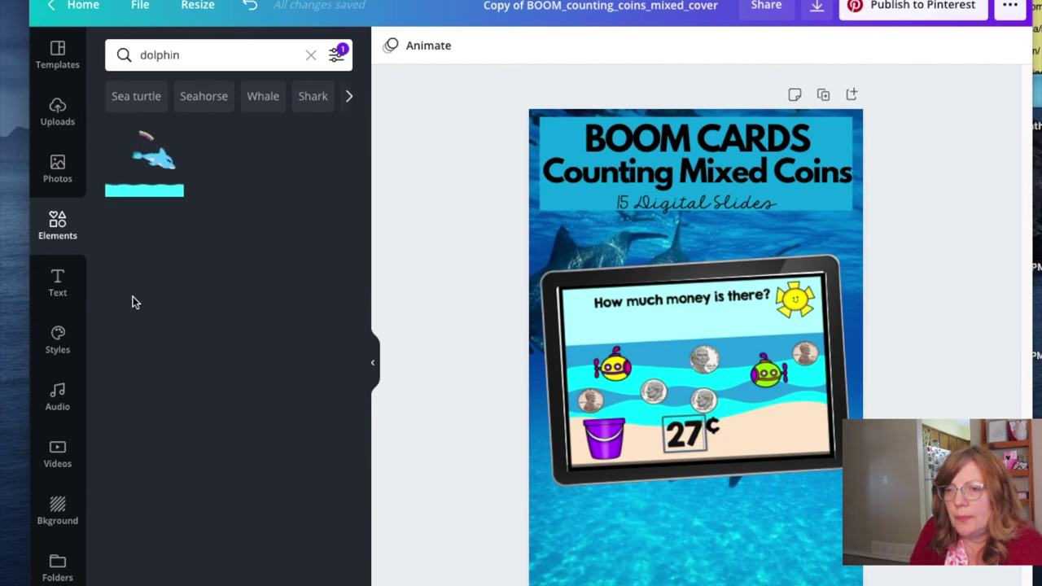
left_click(140, 195)
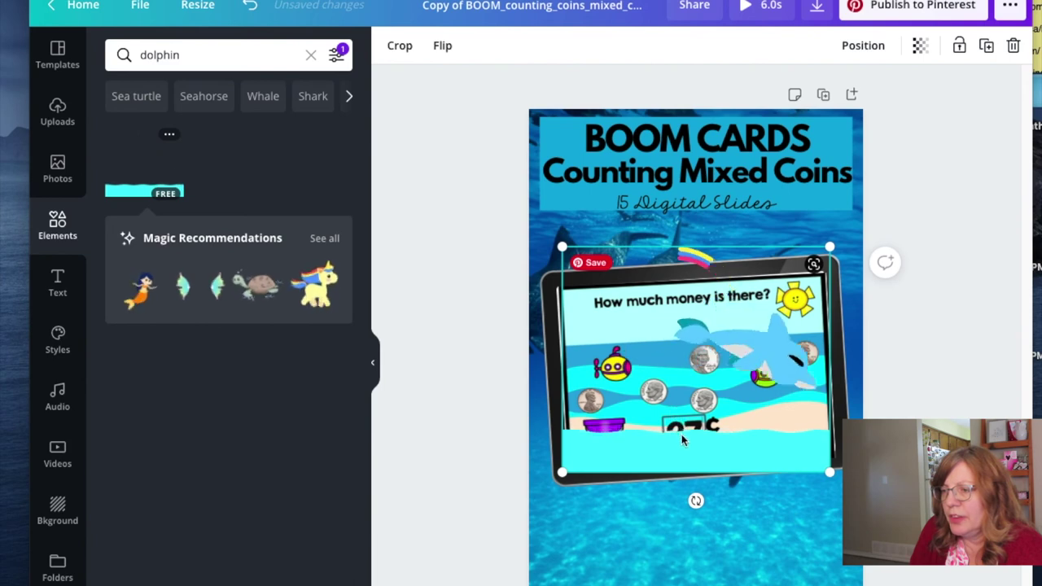
left_click_drag(682, 434, 691, 572)
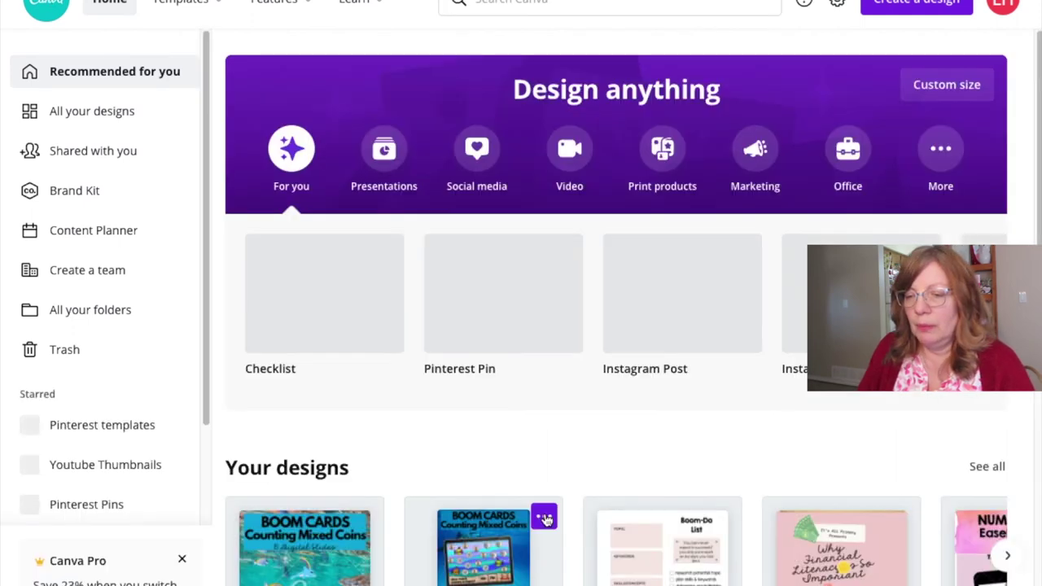
Download the tablet cover design as a PNG and close the saved-design confirmation.
left_click(544, 517)
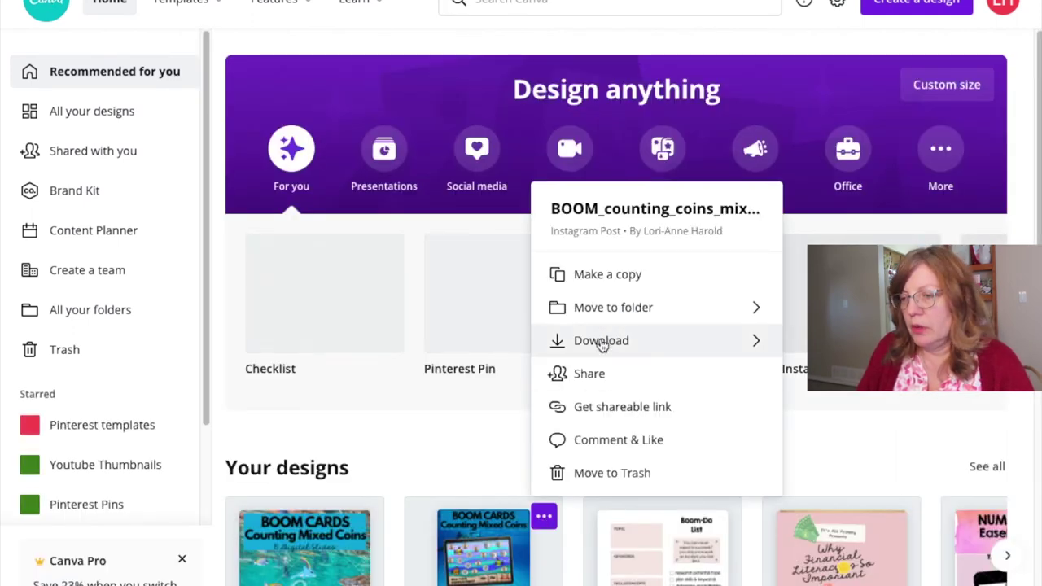
left_click(570, 340)
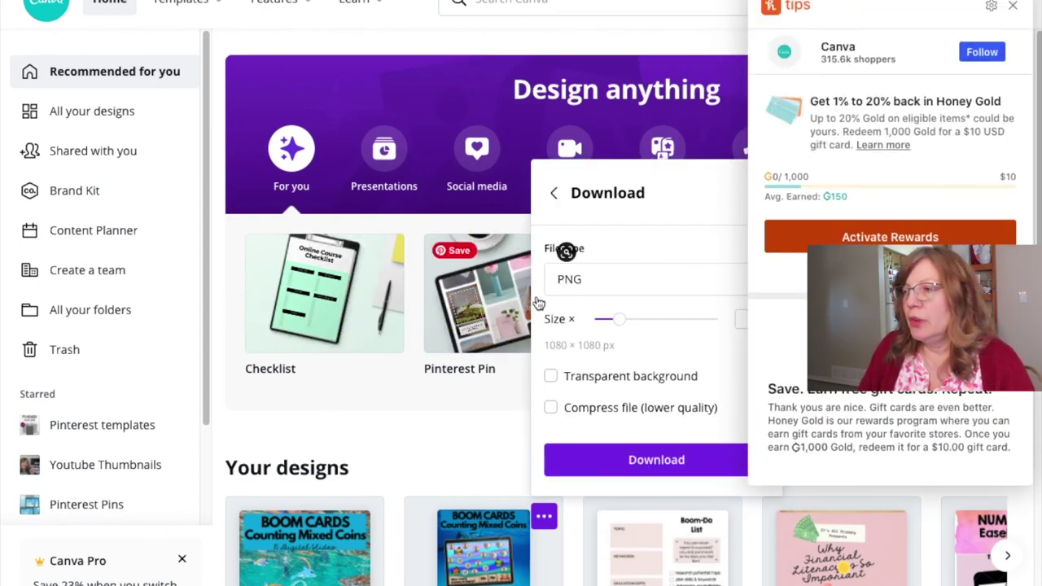
left_click(631, 462)
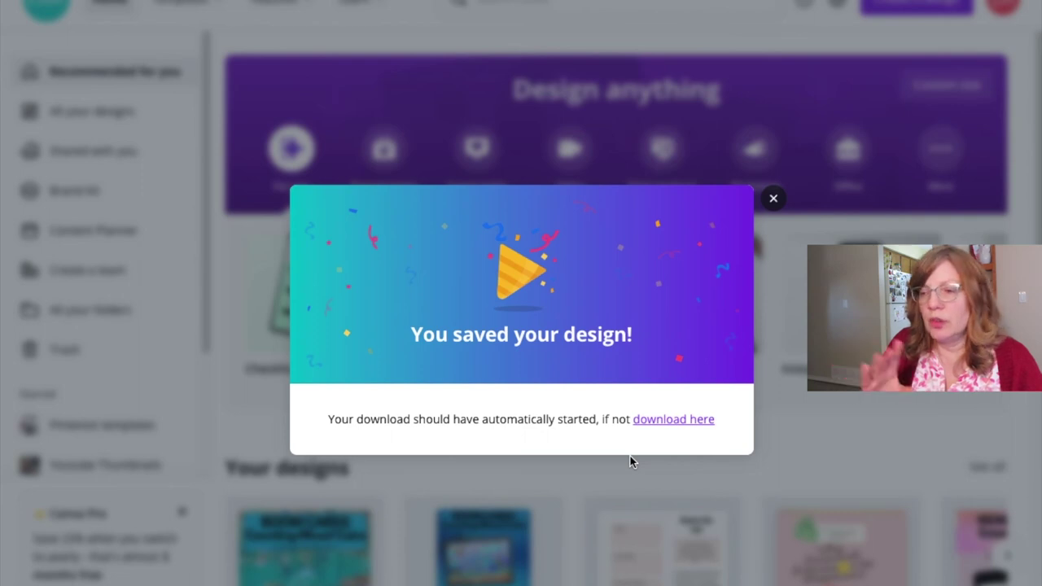
left_click(774, 201)
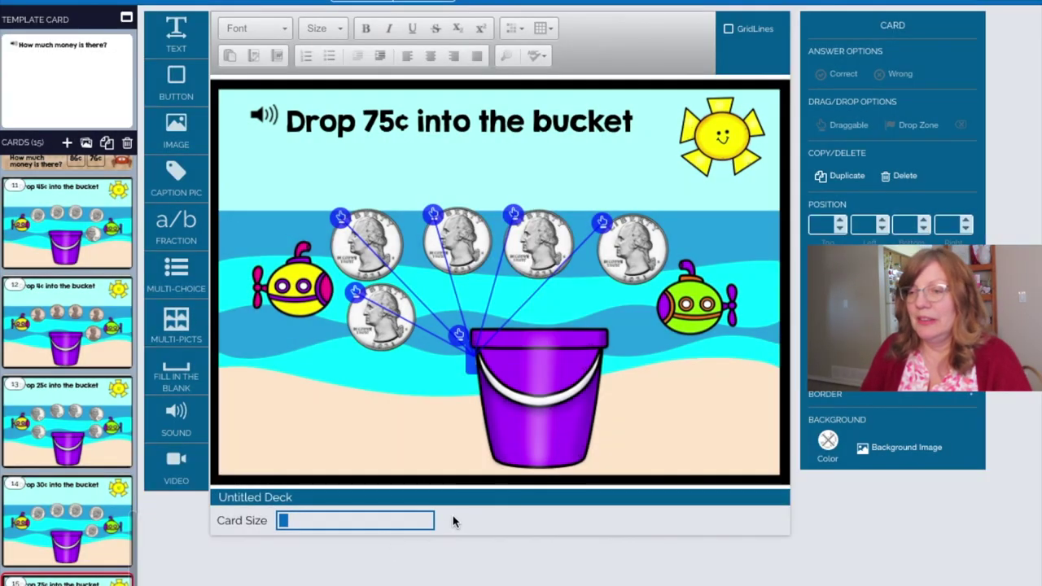
Upload BOOM_counting_coins_mixed_cover.png through the deck's Cover Image picker.
left_click(500, 3)
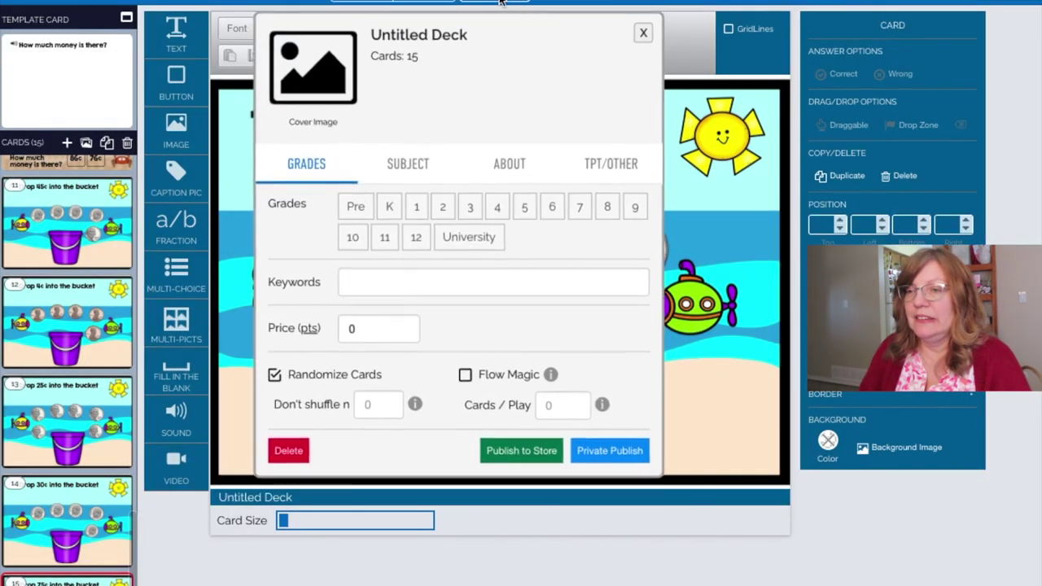
left_click(311, 79)
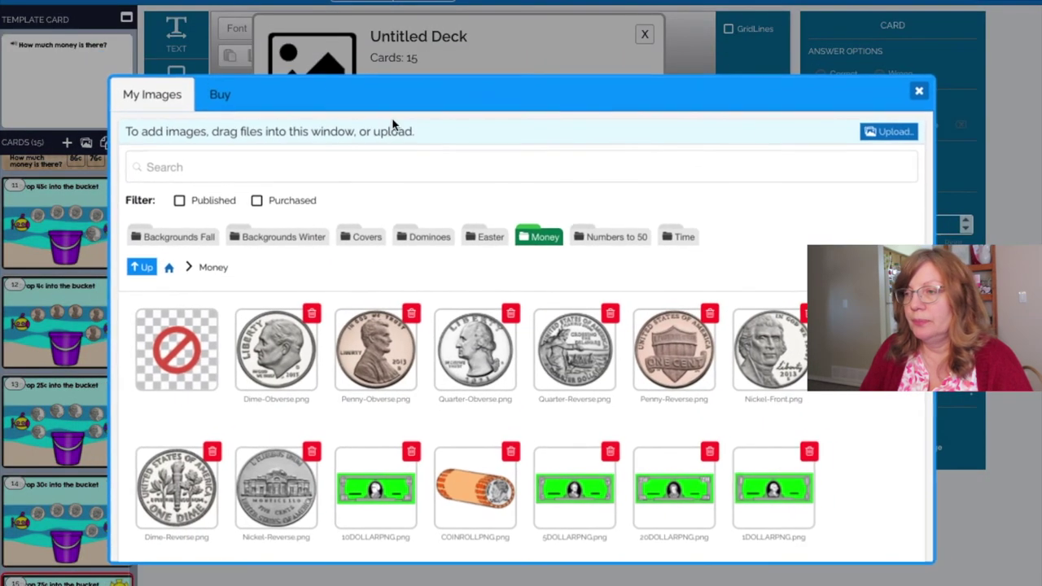
left_click(891, 134)
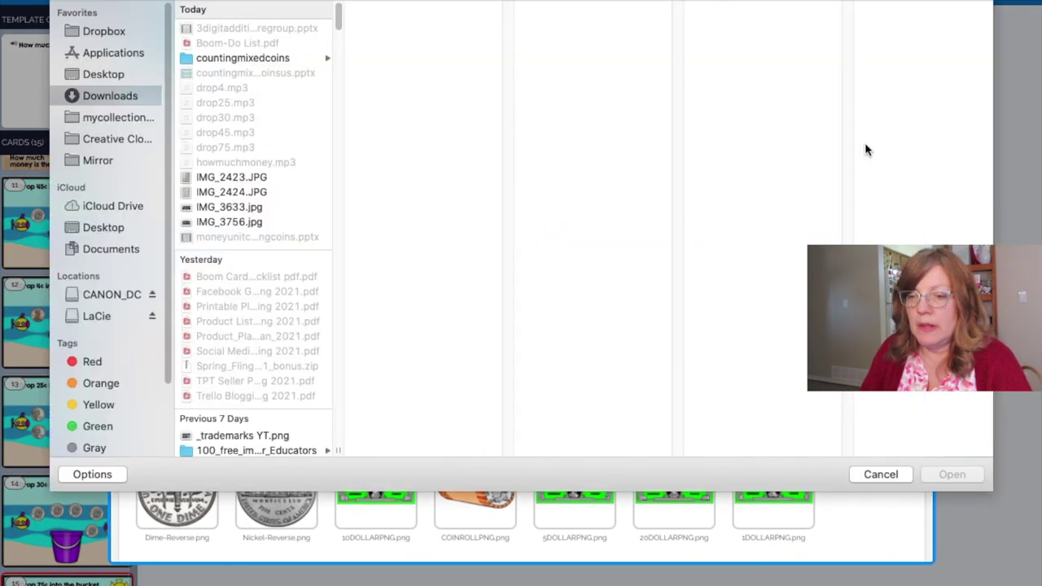
left_click(295, 43)
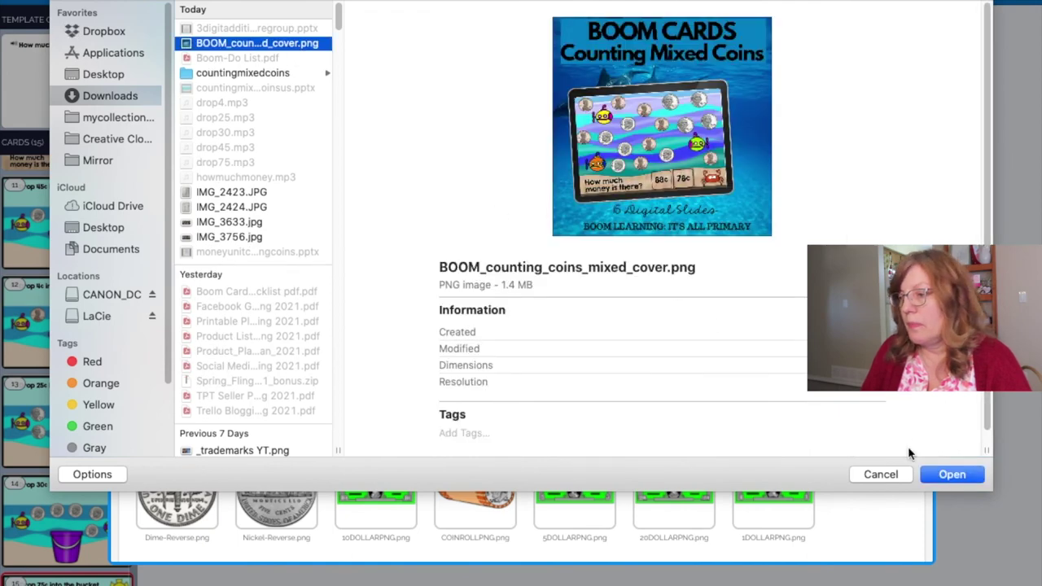
left_click(945, 475)
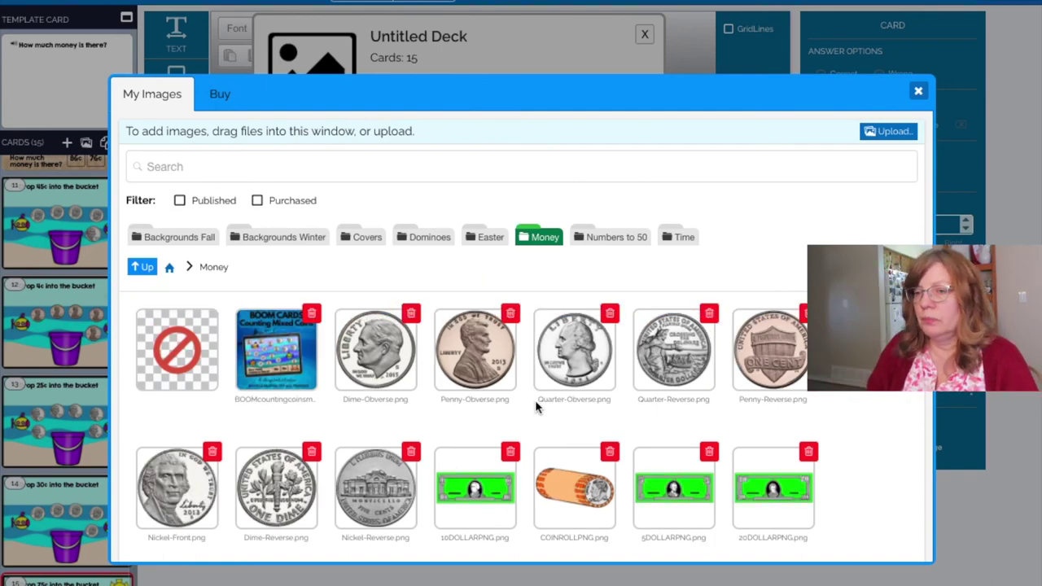
left_click(918, 95)
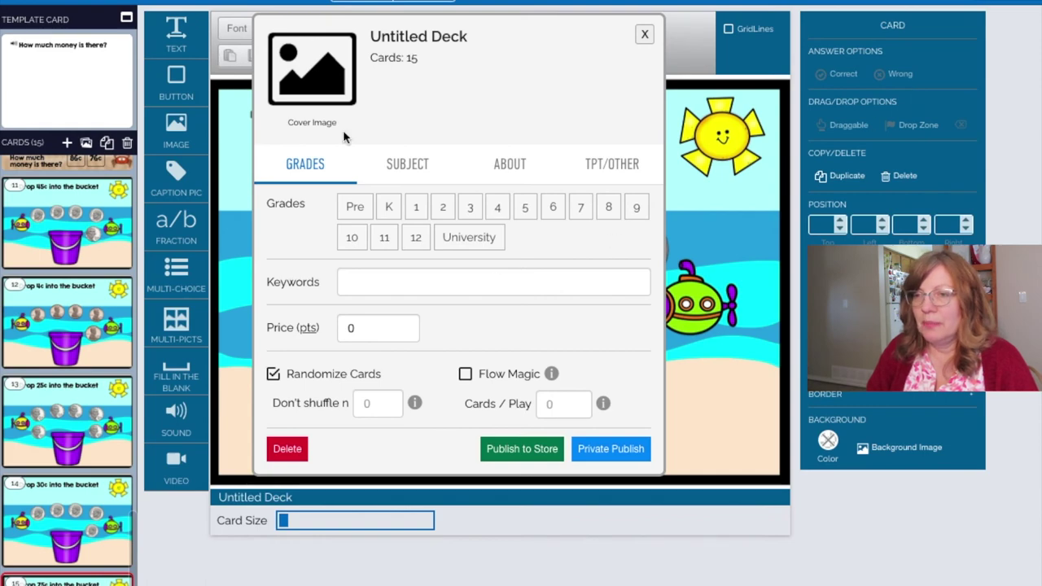
Set the uploaded BOOM image as cover and retitle the deck 'Counting Mixed US Coins'.
left_click(328, 60)
left_click(279, 358)
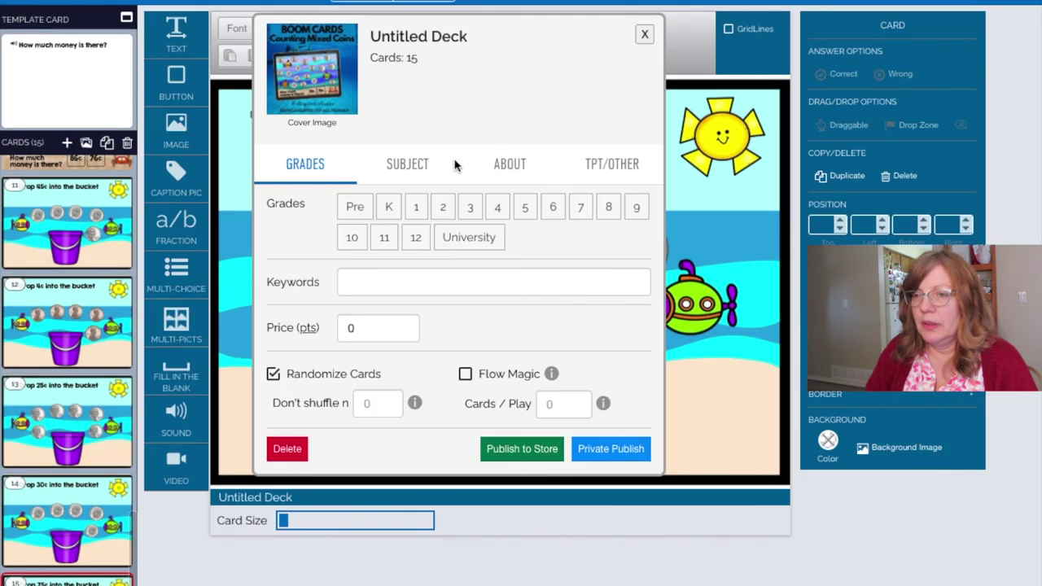
left_click(453, 39)
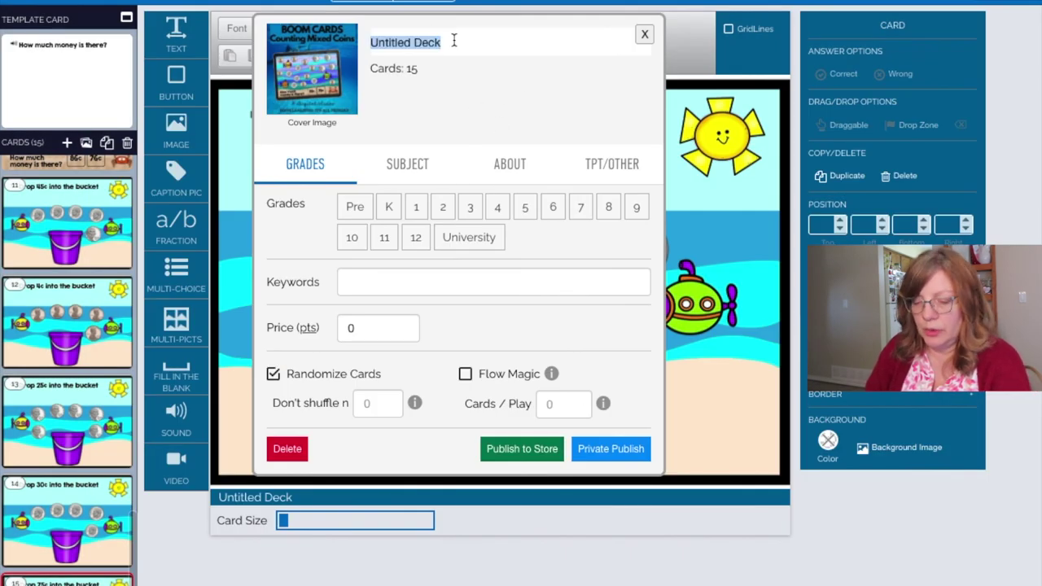
type("Counting Mixed Coins")
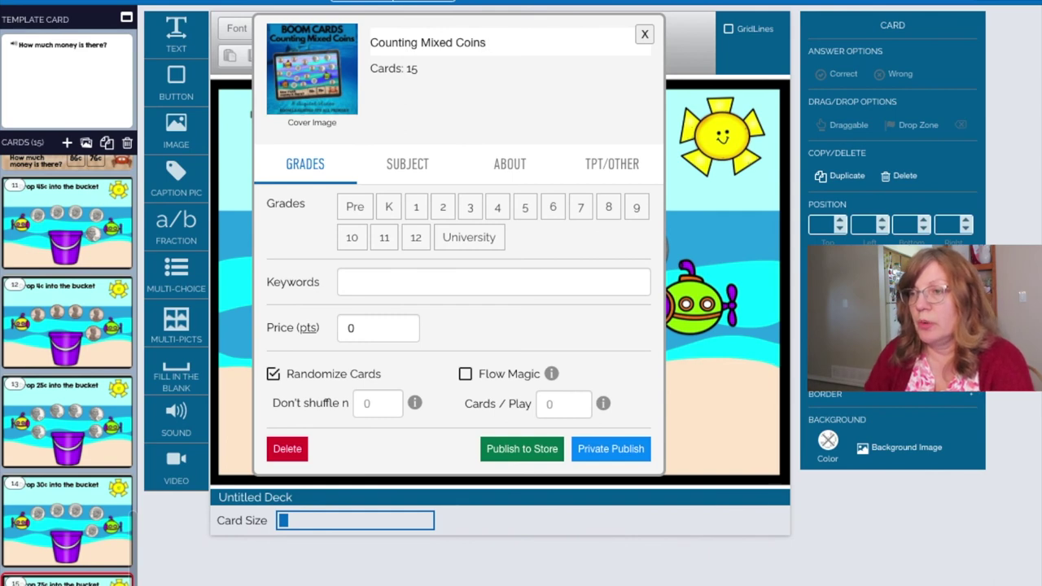
type("US")
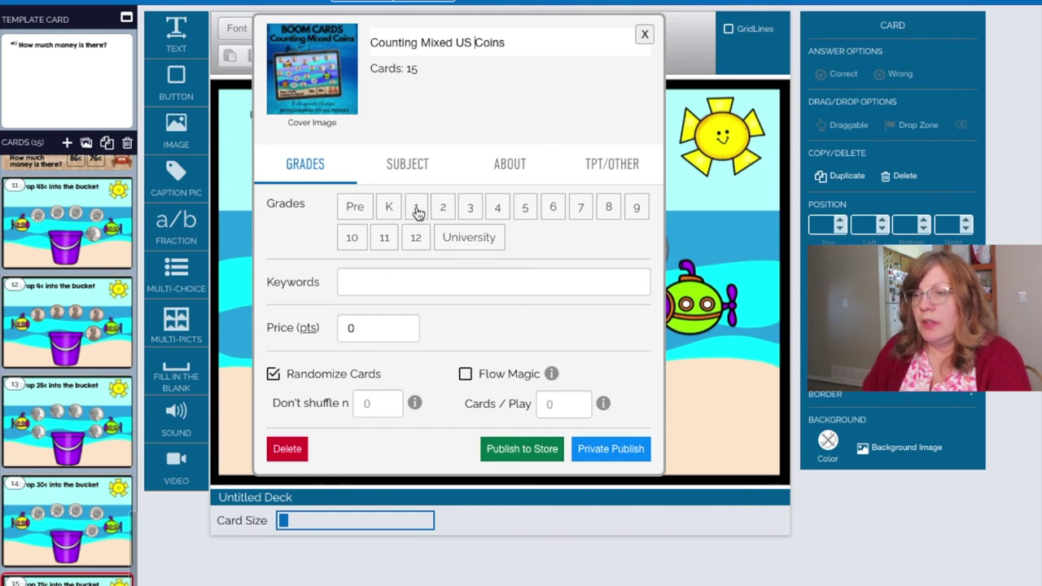
Select grades 2 and 3 and add keywords counting money, counting coins, mixed coins, us coins.
left_click(443, 209)
left_click(470, 209)
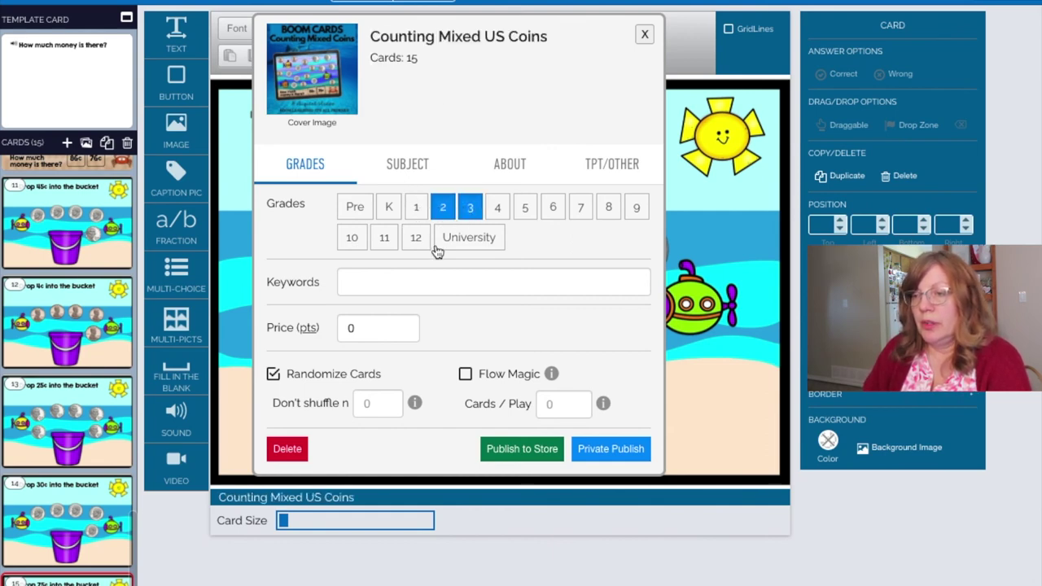
left_click(364, 281)
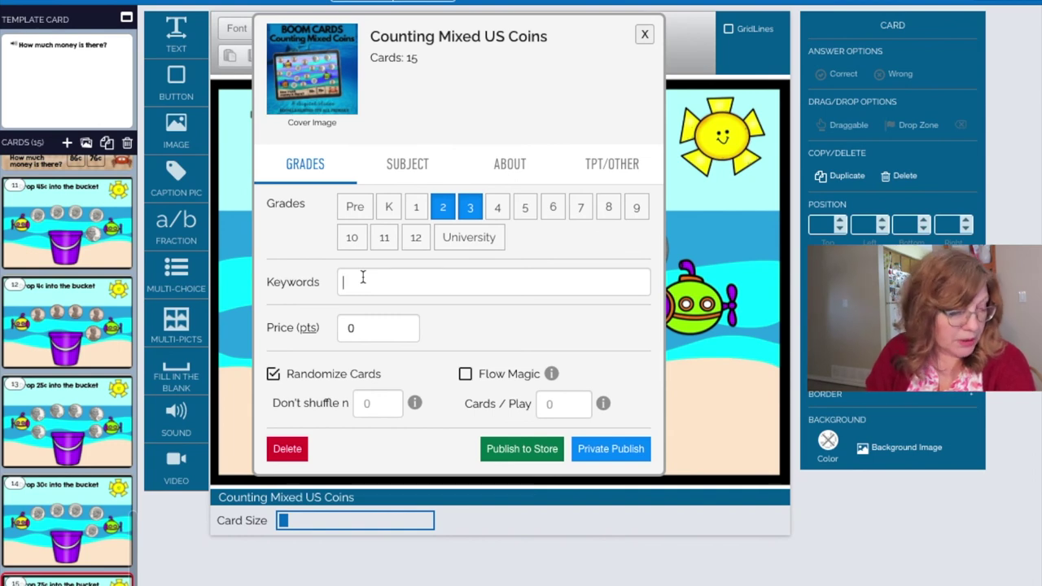
type("nting money")
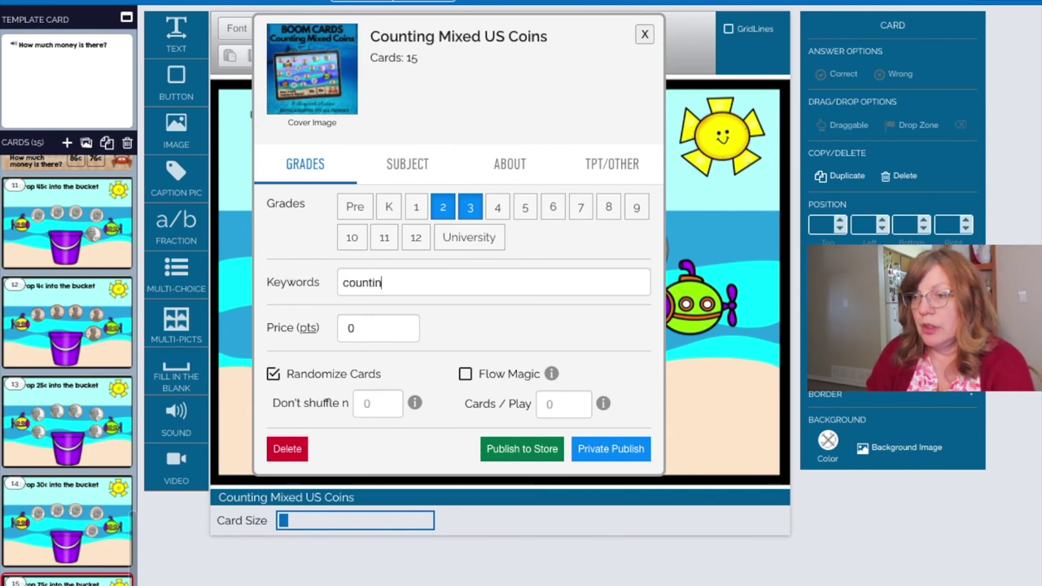
key("Return")
type("c")
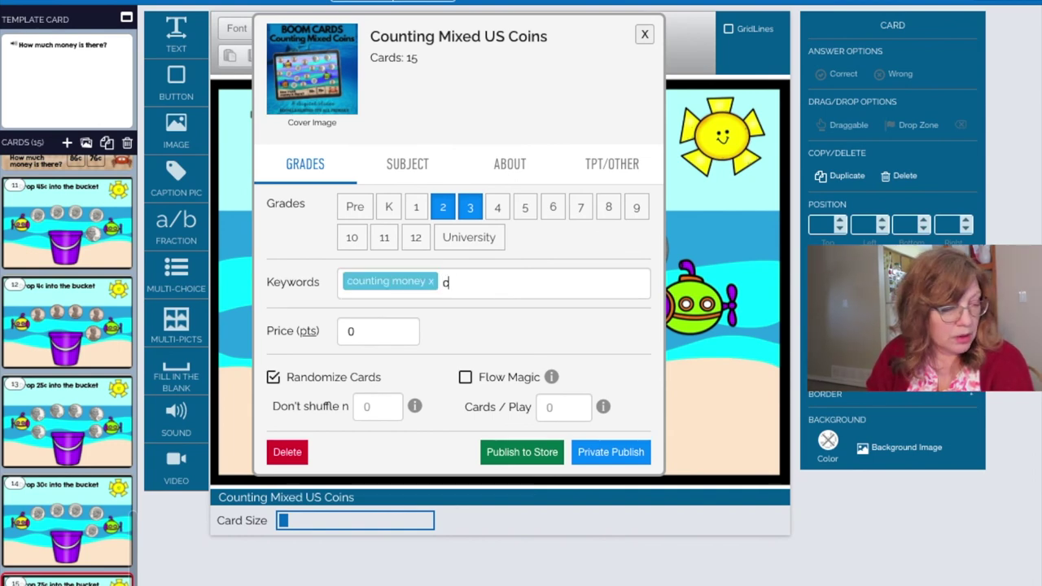
type("ounting coins")
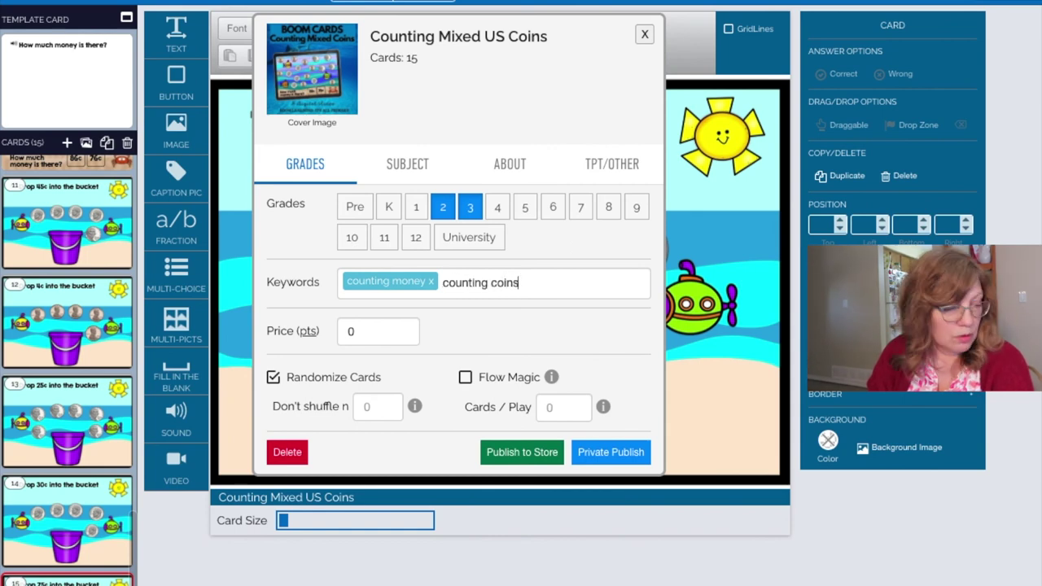
key("Return")
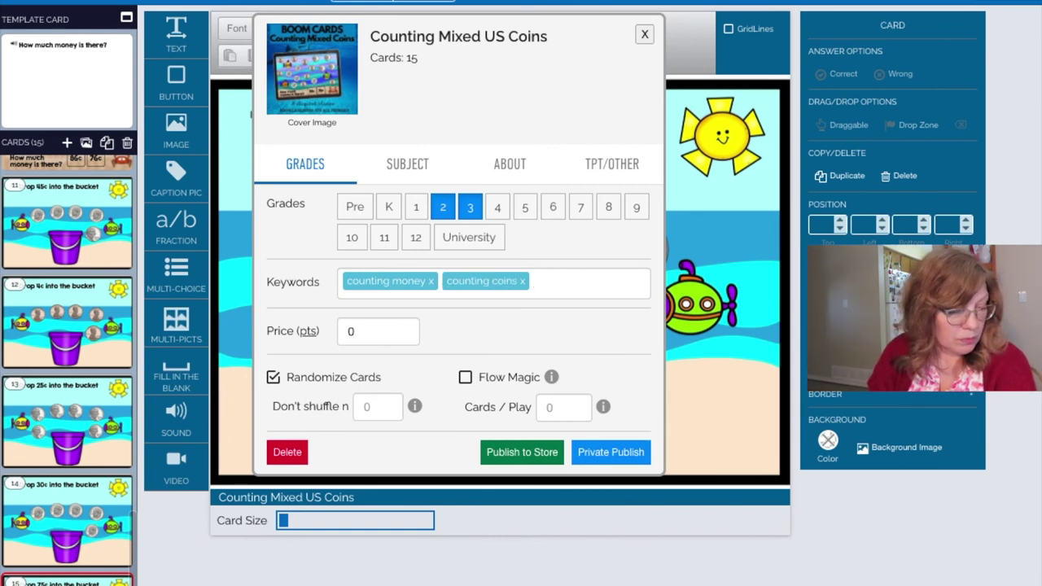
type("mixed coins")
key("Return")
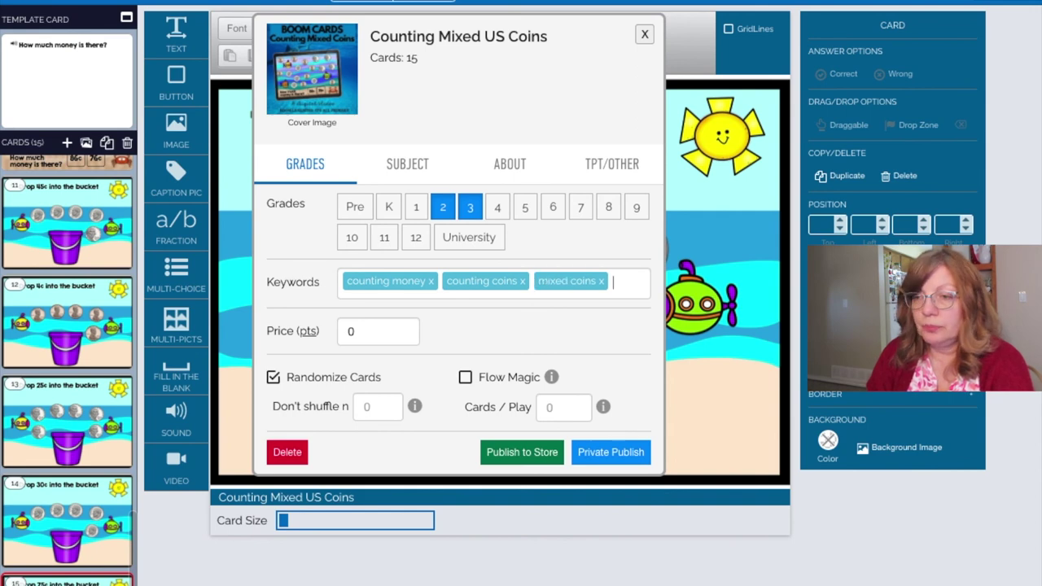
type("us coins")
key("Return")
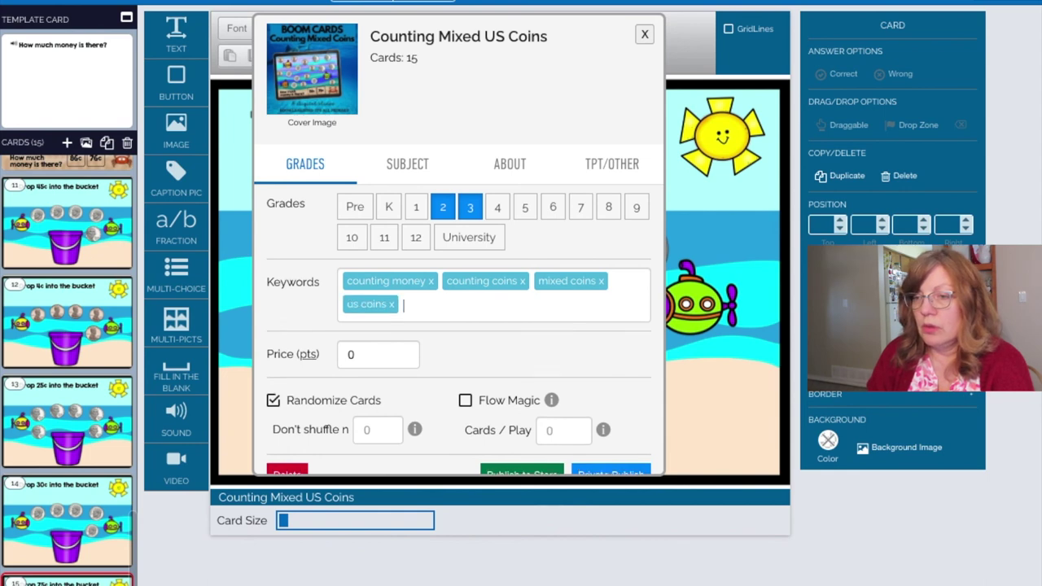
Set the price to 150 points and Don't shuffle to 1 card.
left_click(362, 354)
left_click_drag(361, 354, 347, 354)
type("150")
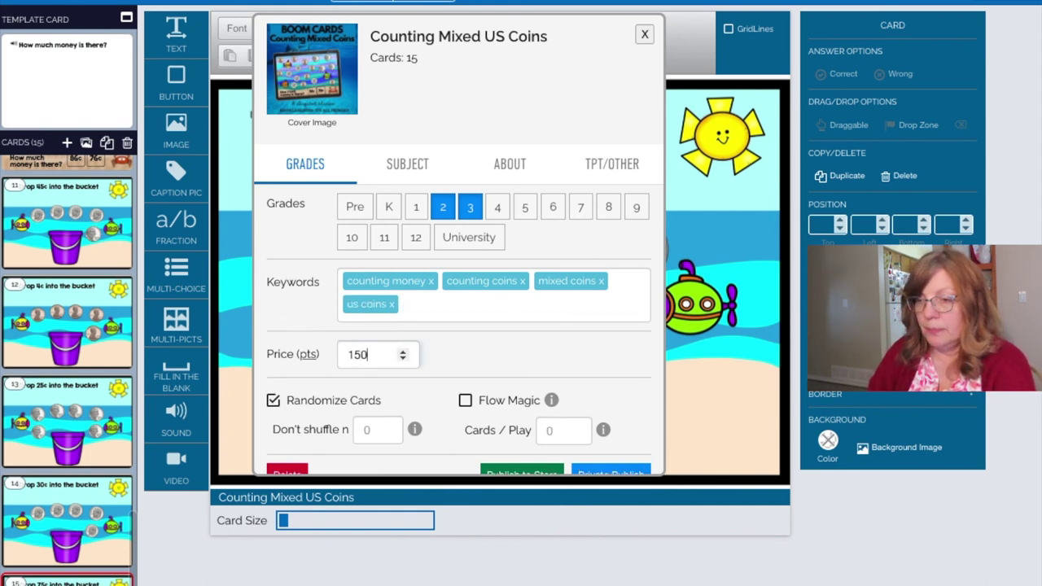
left_click(365, 429)
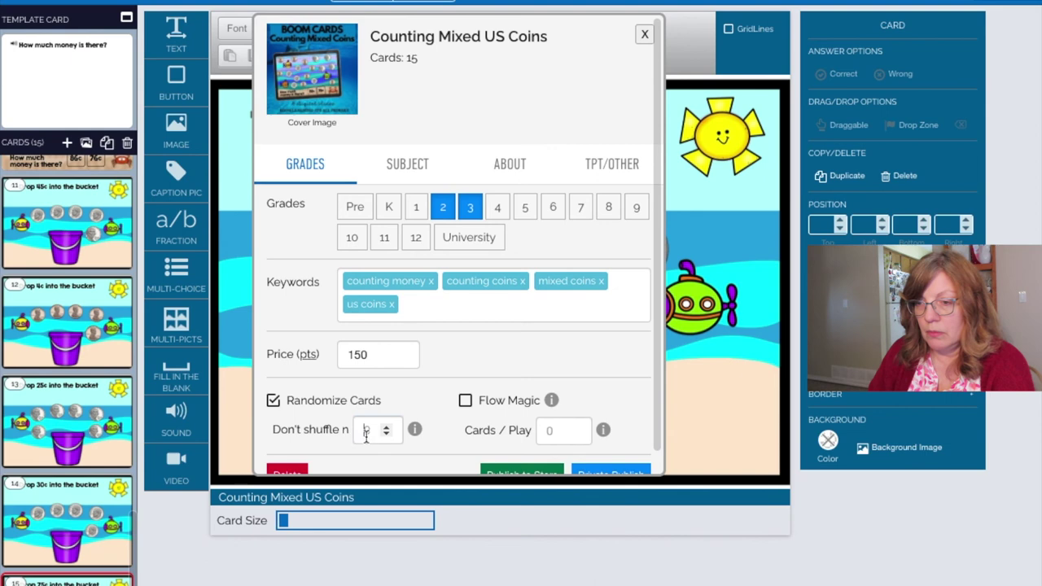
type("1")
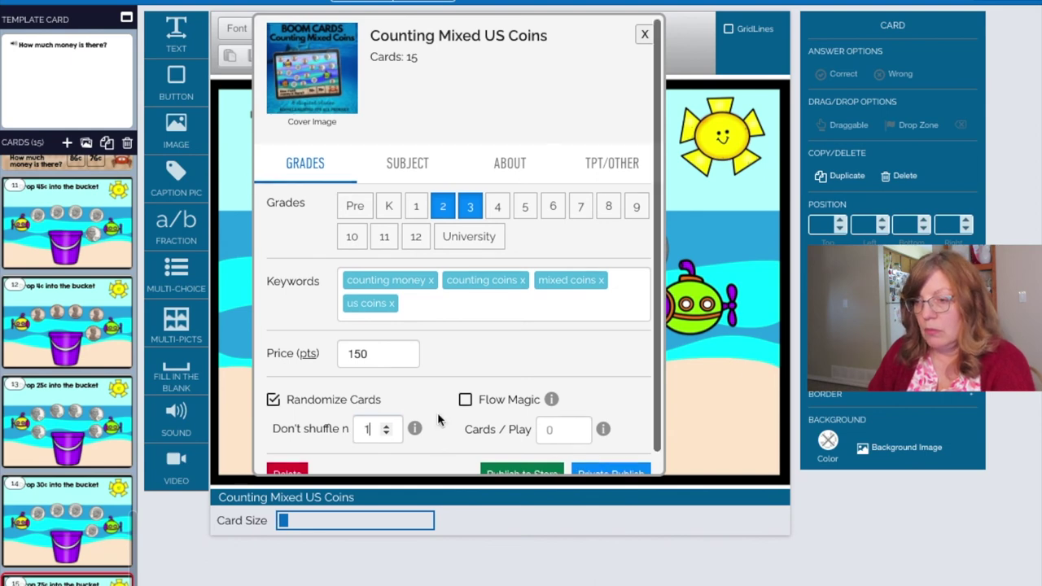
scroll(438, 416, "down", 1)
scroll(438, 412, "up", 1)
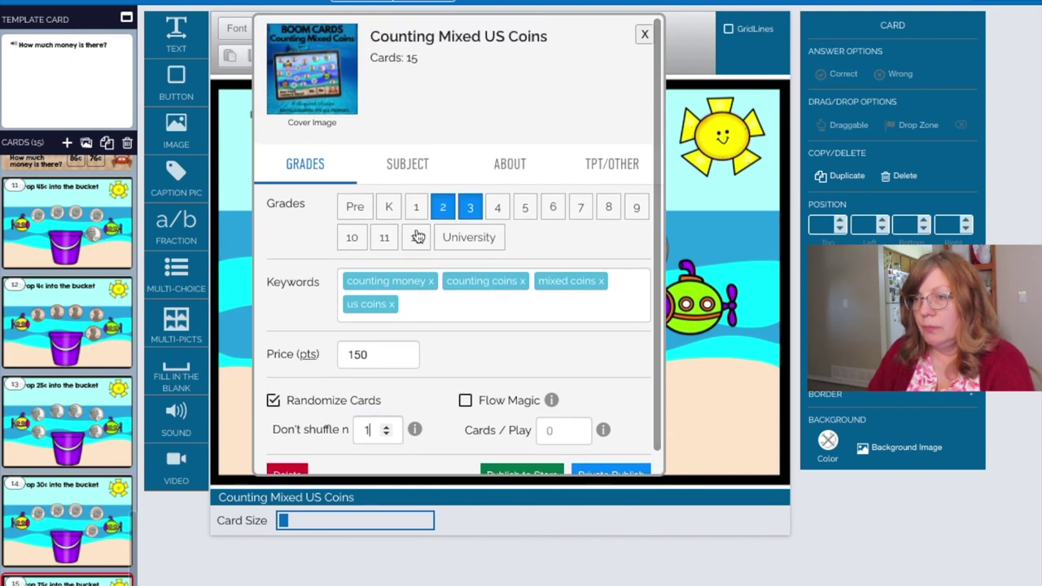
left_click(405, 165)
Choose Mathematics as subject and write the description starting 'Give your students practice with counting mixed coins'.
left_click(393, 257)
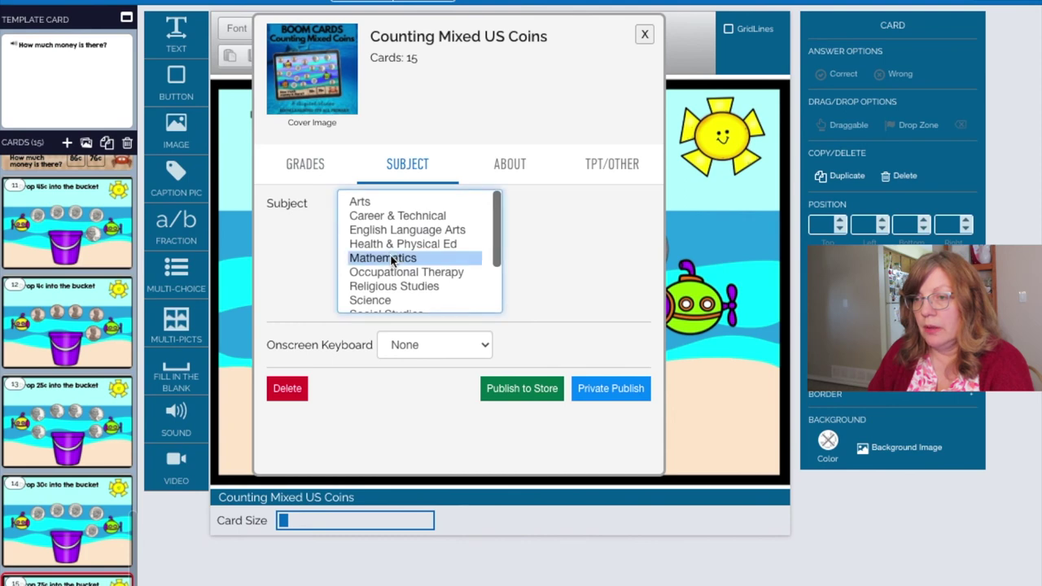
left_click(513, 167)
left_click(416, 237)
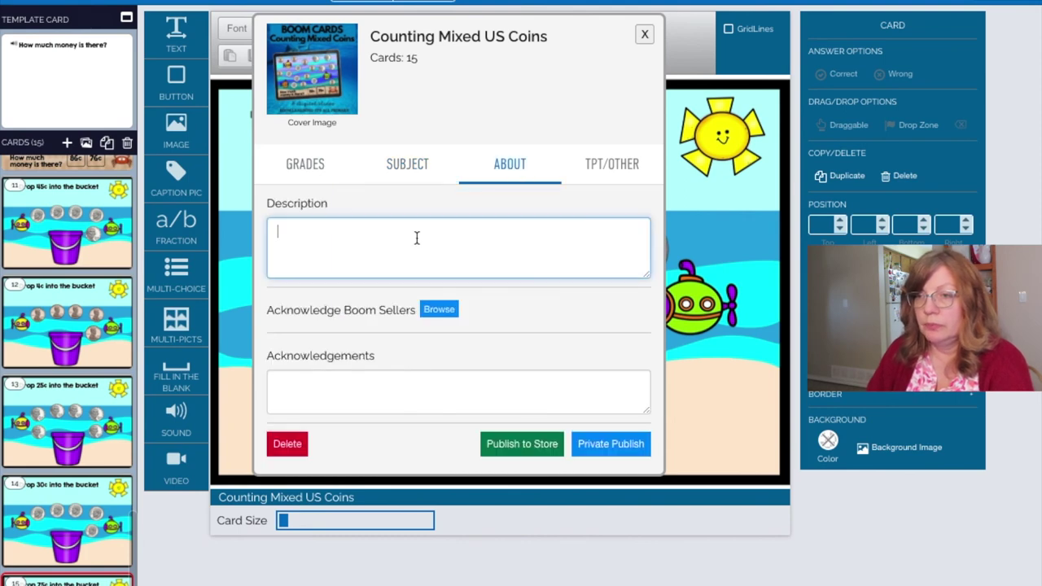
type("Give your st")
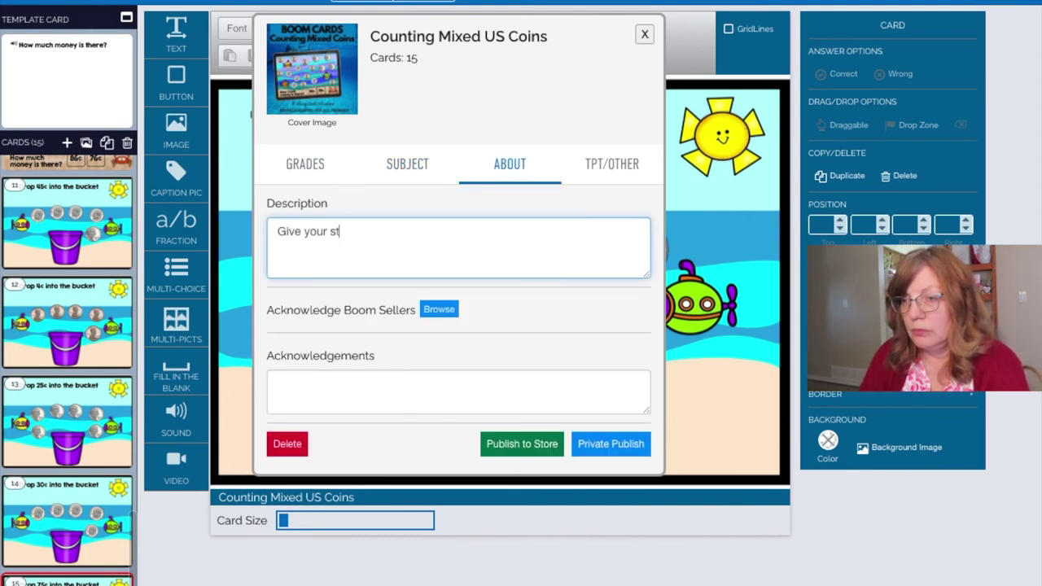
type("udents practice with coi")
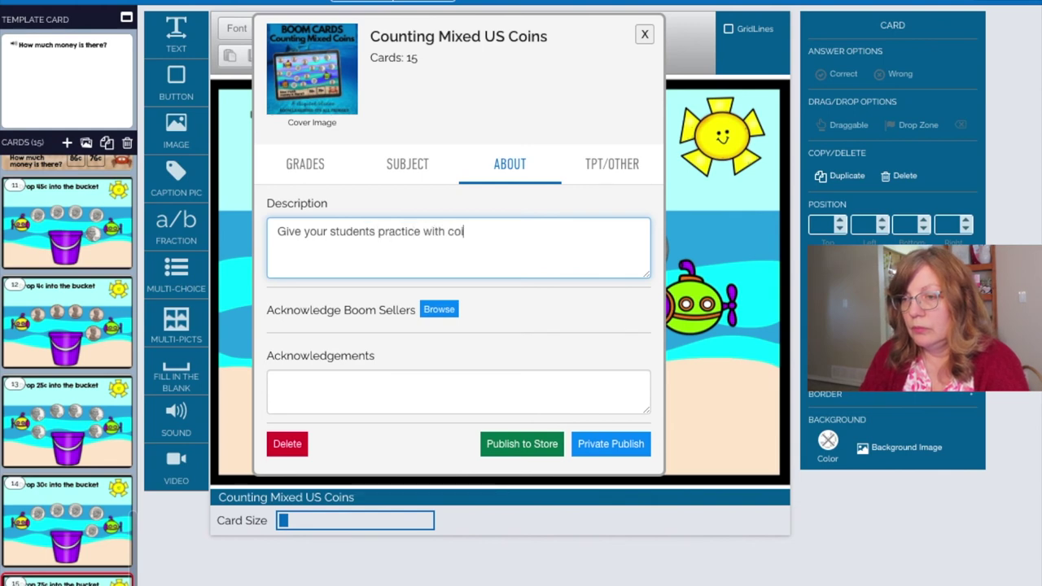
key("BackSpace")
type("unting mixed ")
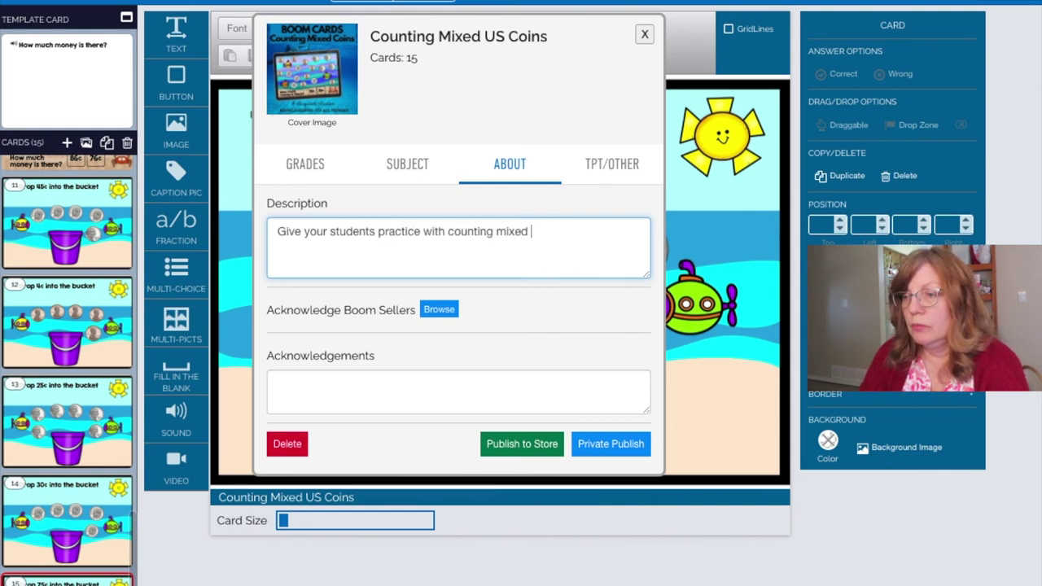
type("coins. ")
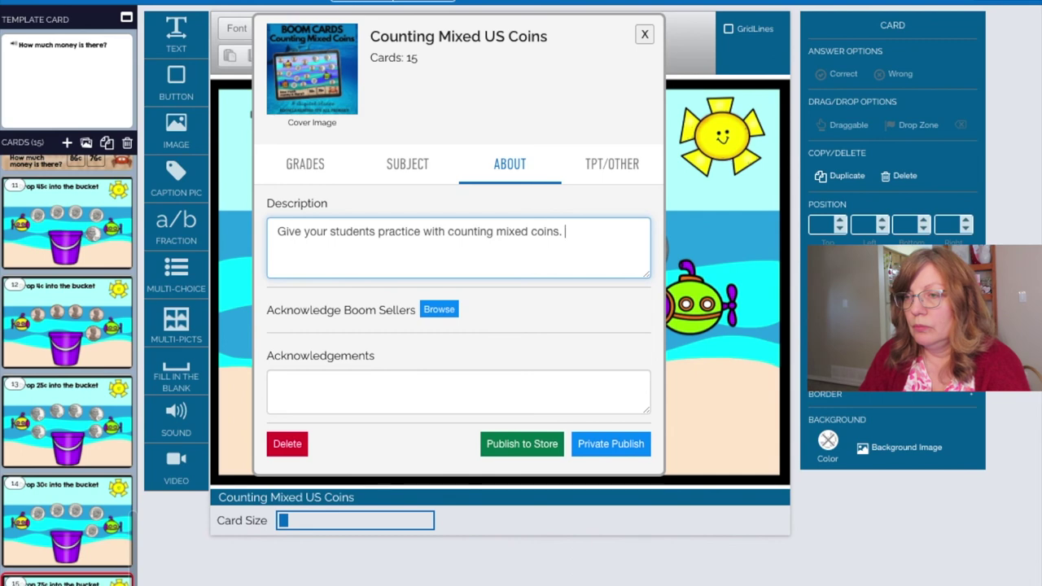
type("These cards ")
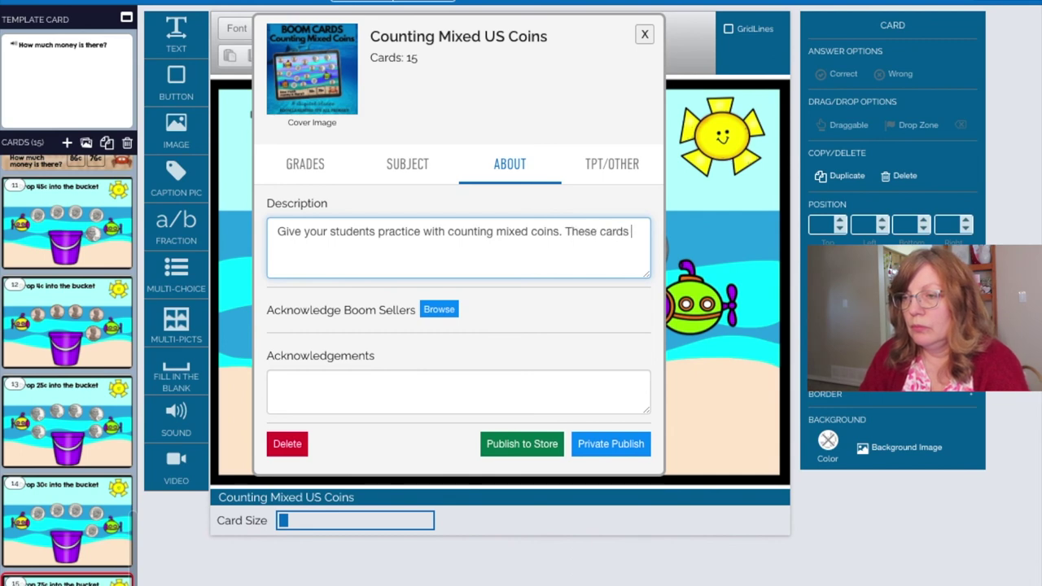
type("have pennies, nic")
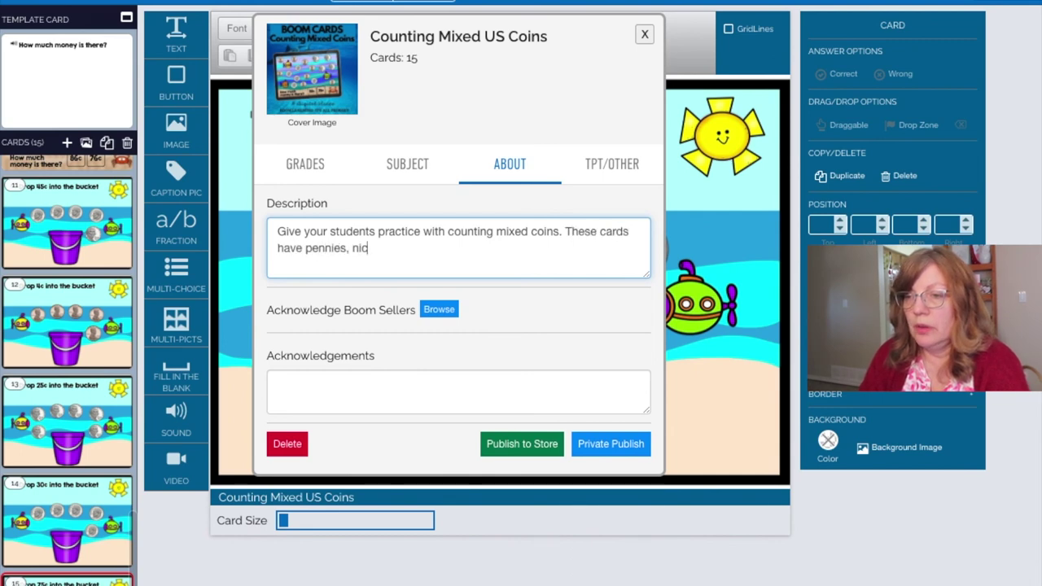
type("kels, dimes and quarters.")
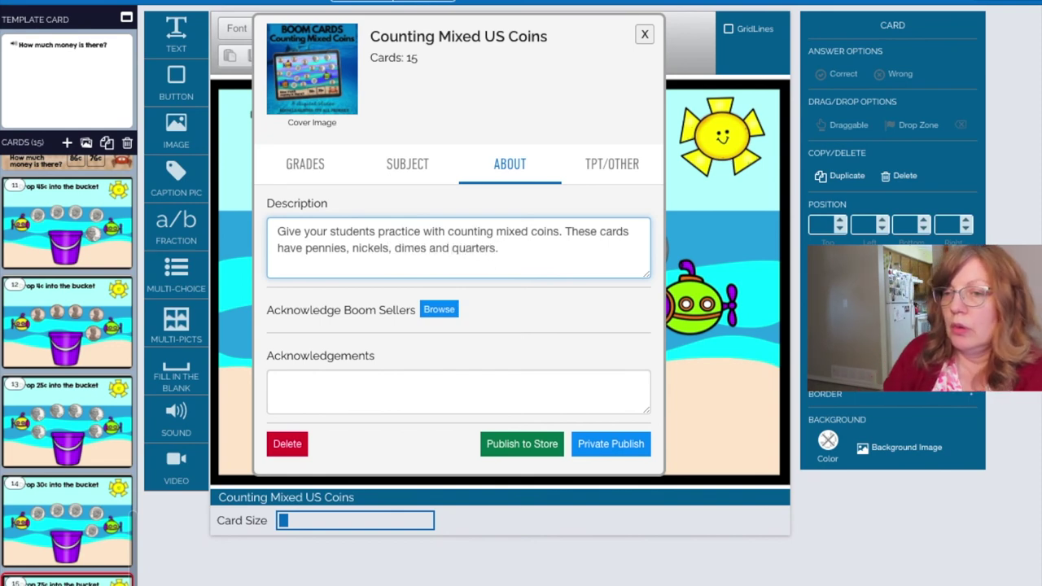
type(" There a")
type("re two types ")
type("of questions, d")
type("etermining ho")
type("w many and ")
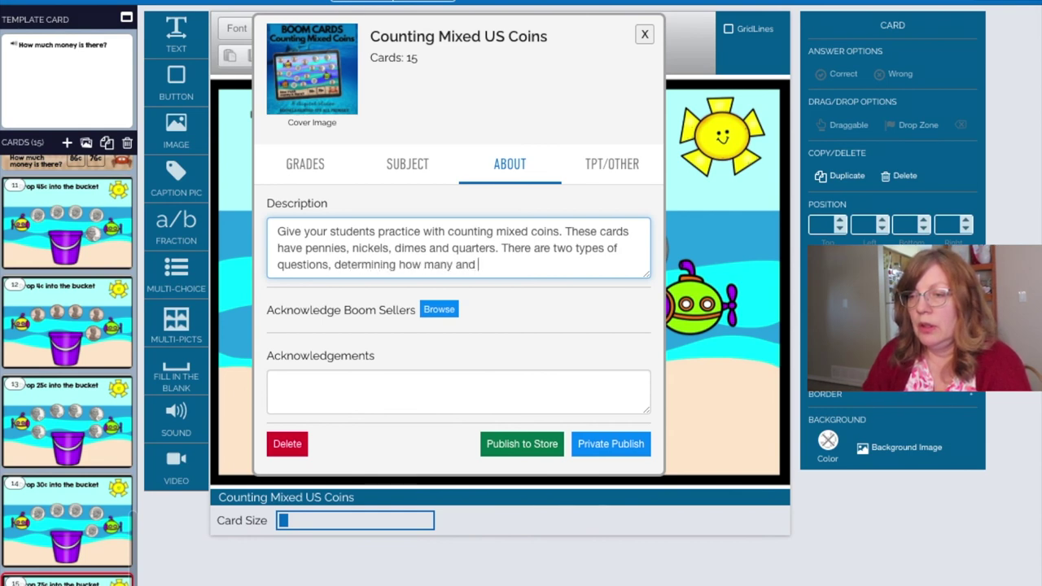
type("drop")
type(" coins into a")
type(" bucket. Boom ")
type("Cards are pe")
type("rfect for h")
type("ome")
type(" learnin")
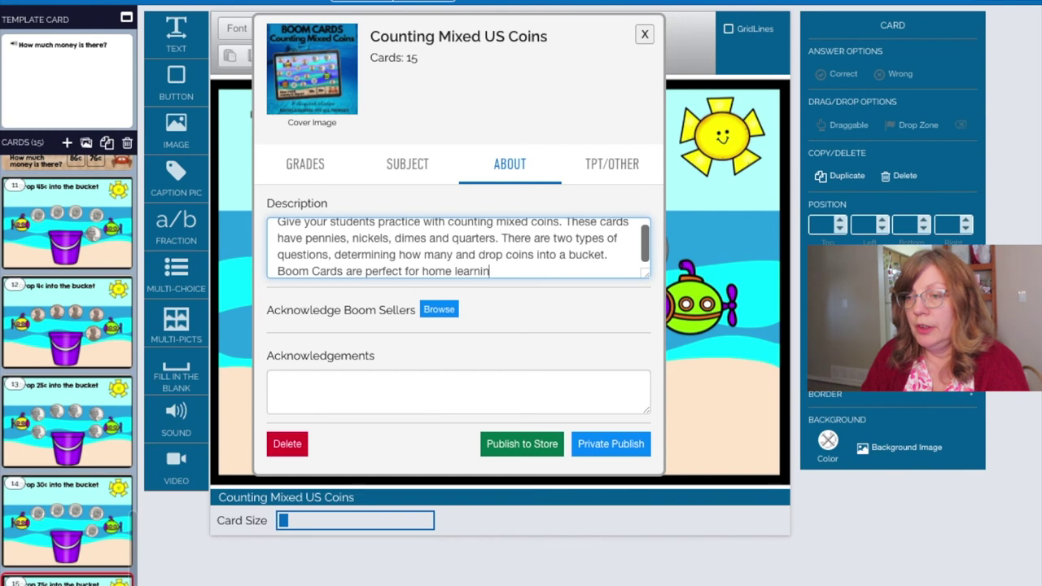
type("g, remote l")
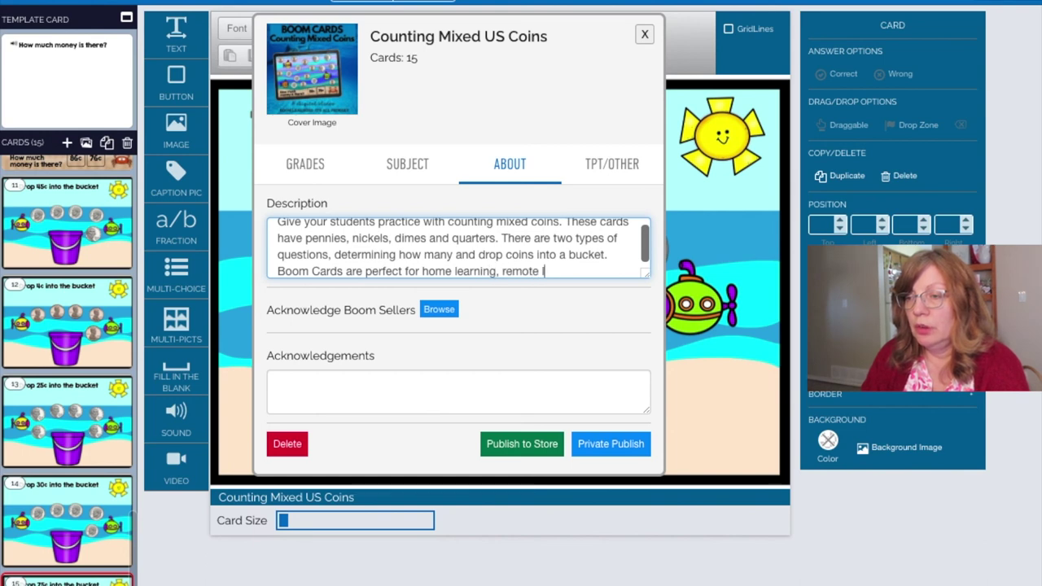
type("earning, and ")
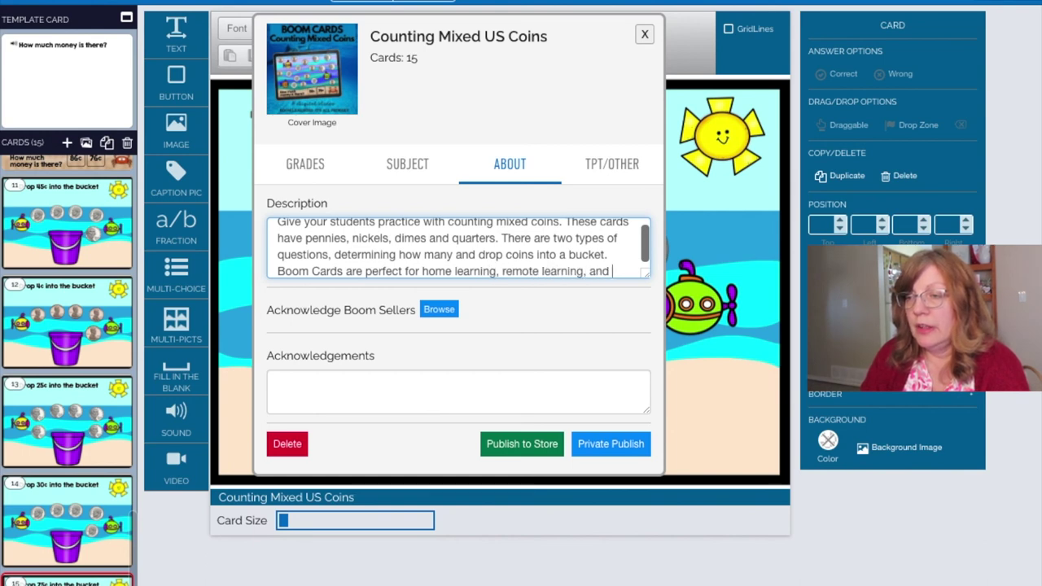
type("hybrid")
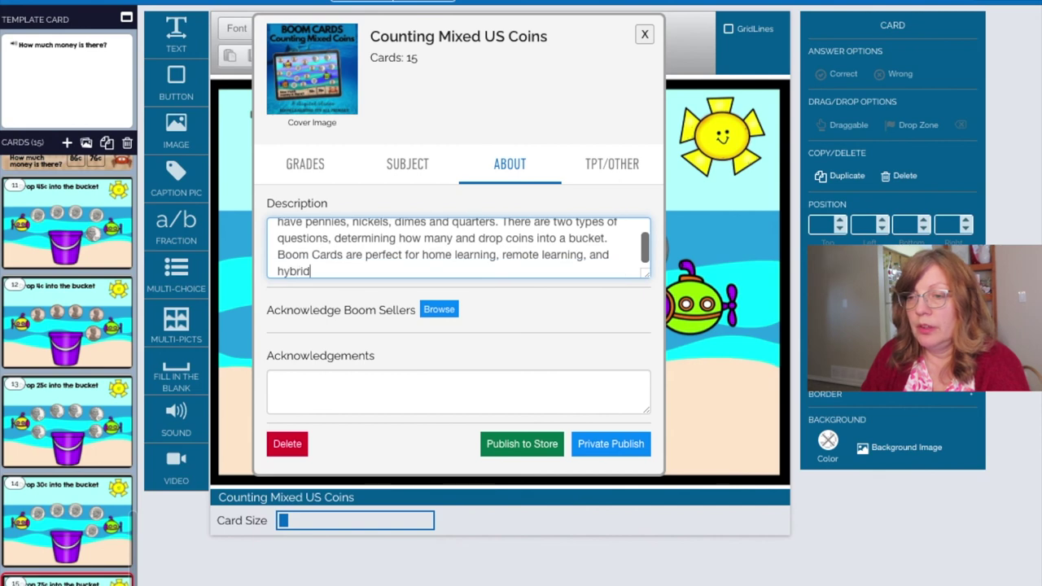
type(" learning. Use t")
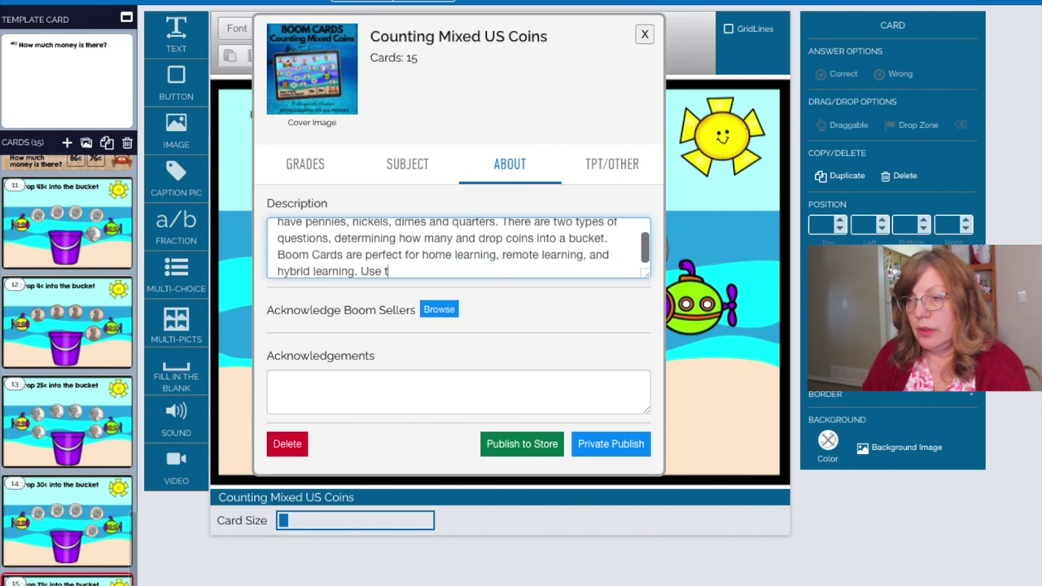
type("hem in the class")
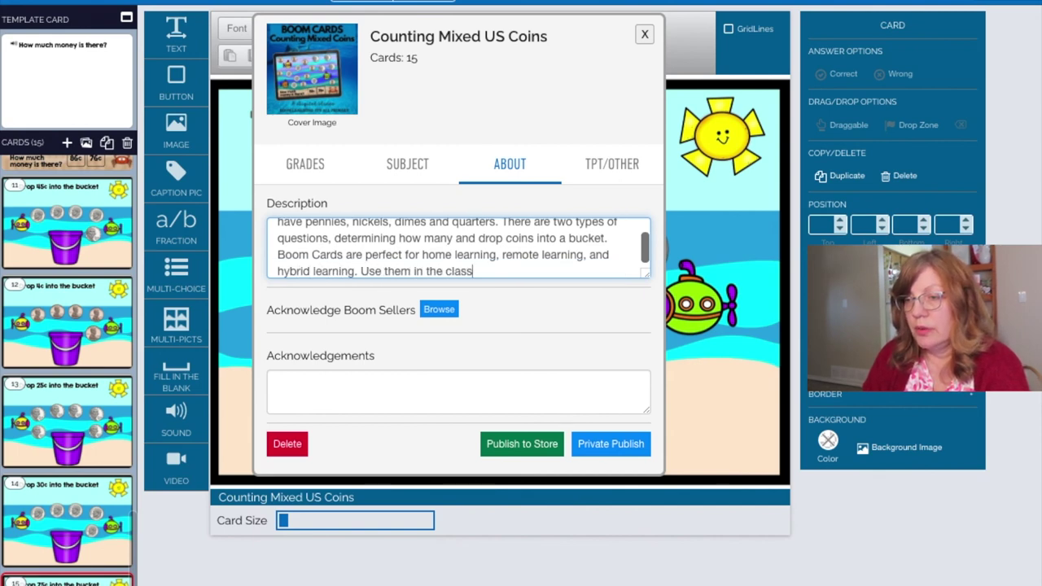
type("room for whole gr")
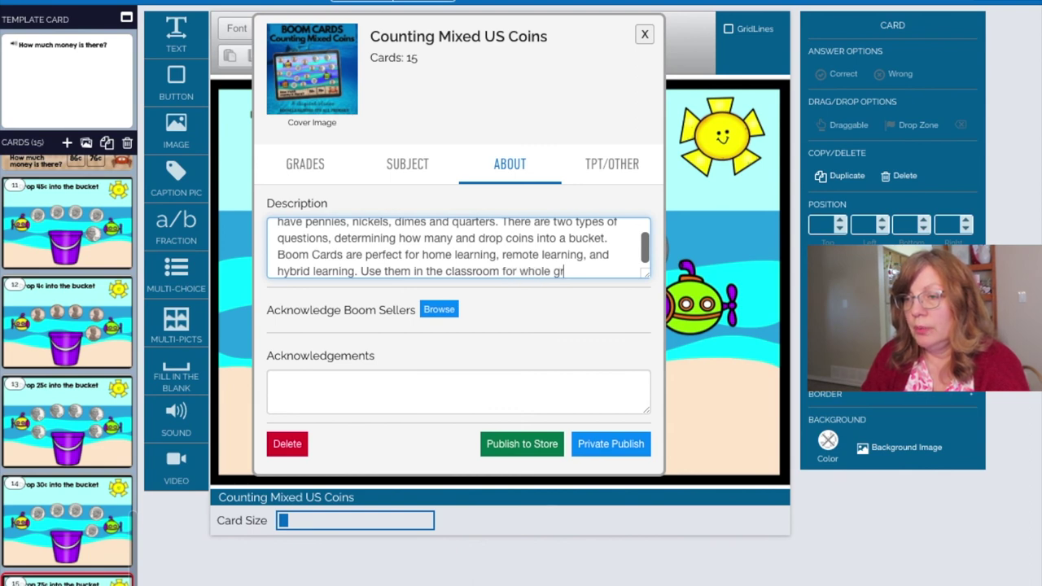
type("oup instruction")
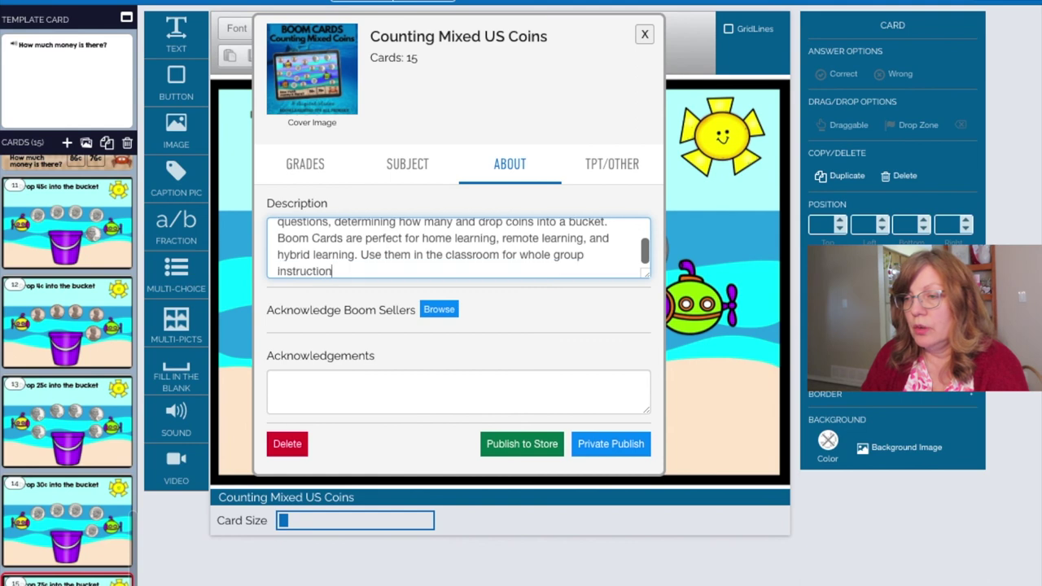
type(" or math centre")
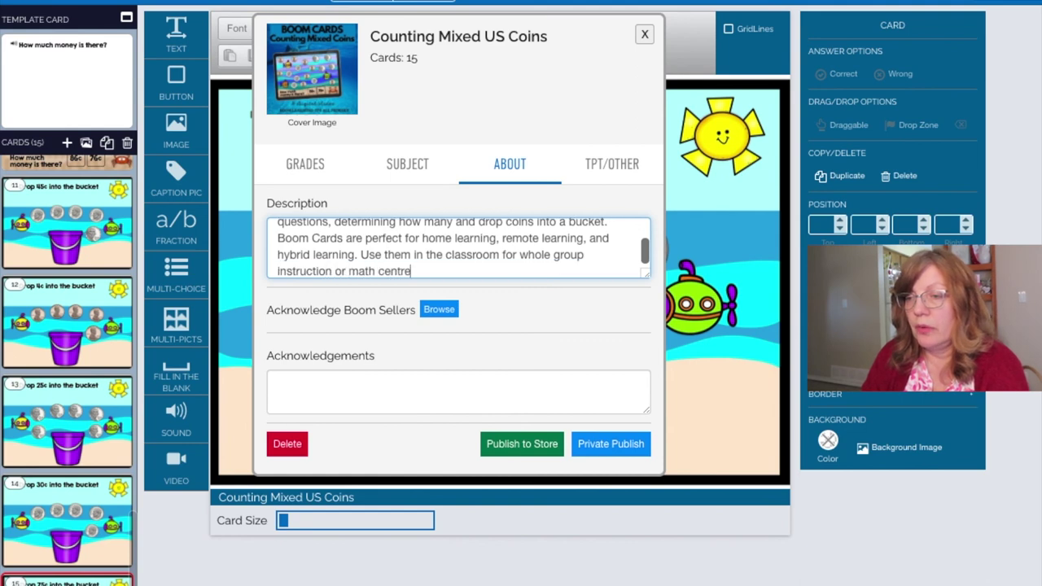
type("s. No ")
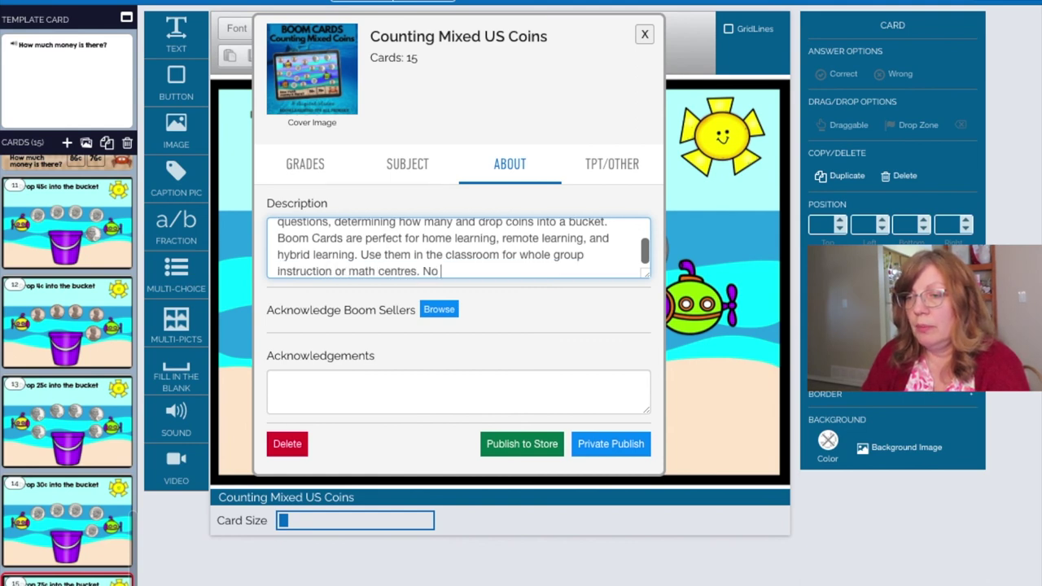
type("prep and s")
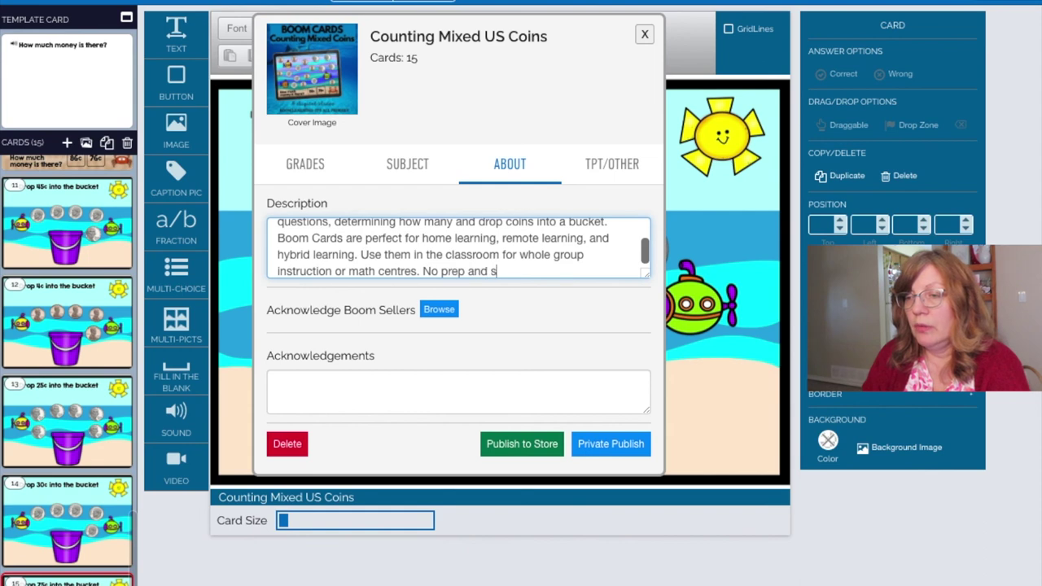
type("elf-grading.")
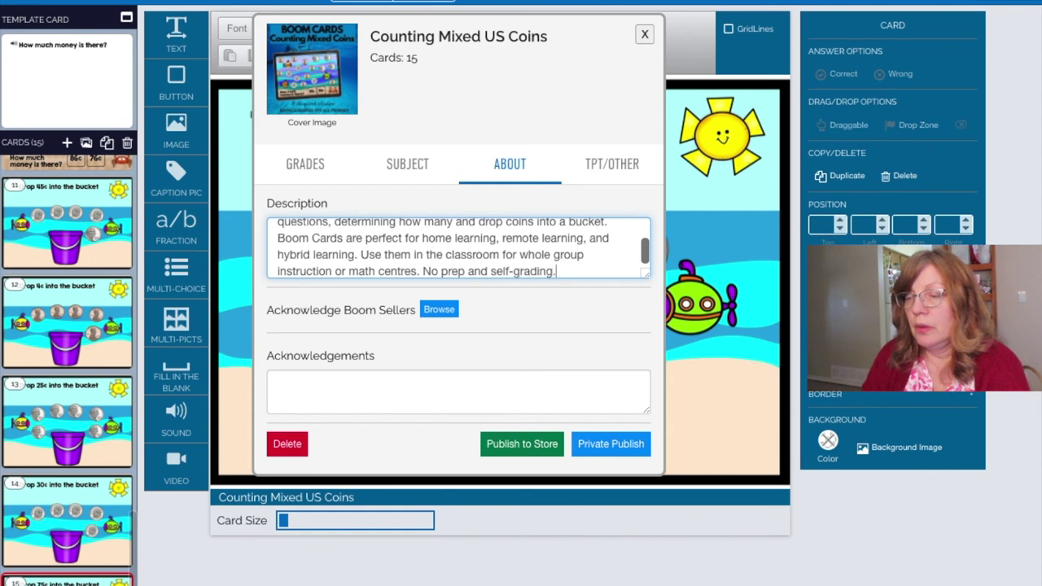
Enter acknowledgements 'Clipart: Educlips, Creative Clips, Joyful Learning' and 'Fonts: KG Fonts'.
left_click(420, 388)
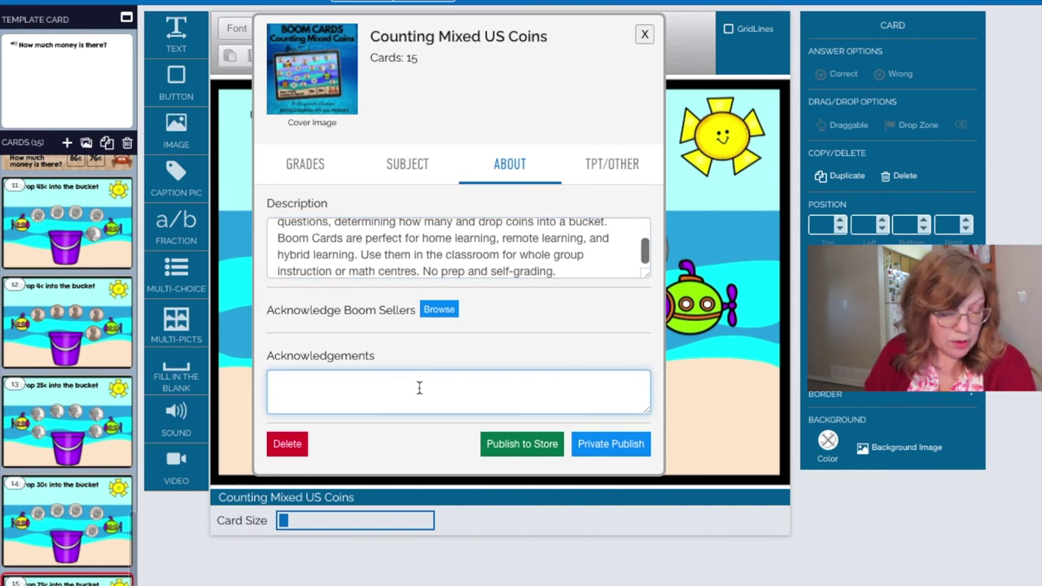
type("Clipar")
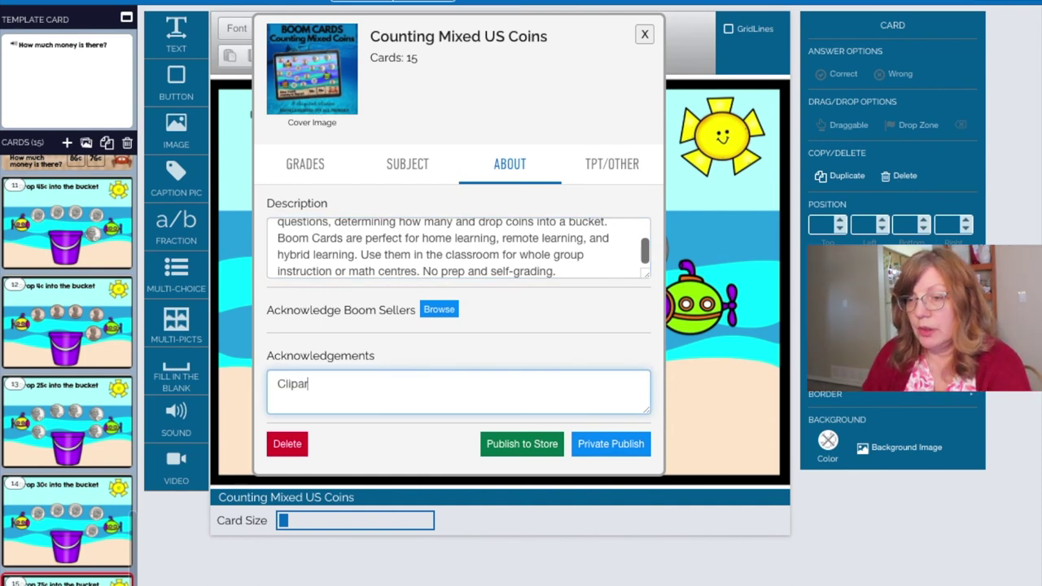
type("t: C")
key("BackSpace")
type("Educlips,")
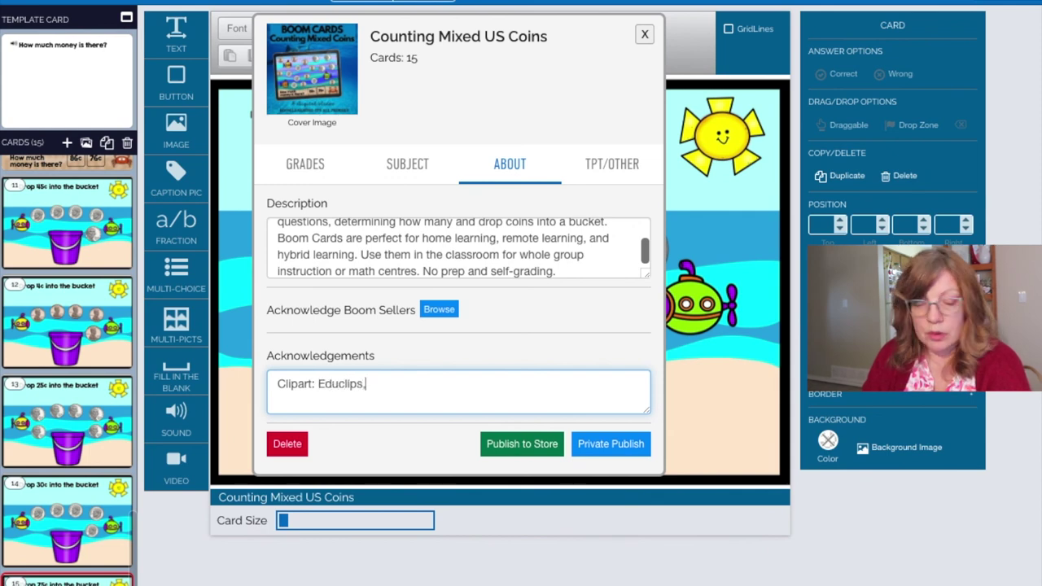
type(" Creative ")
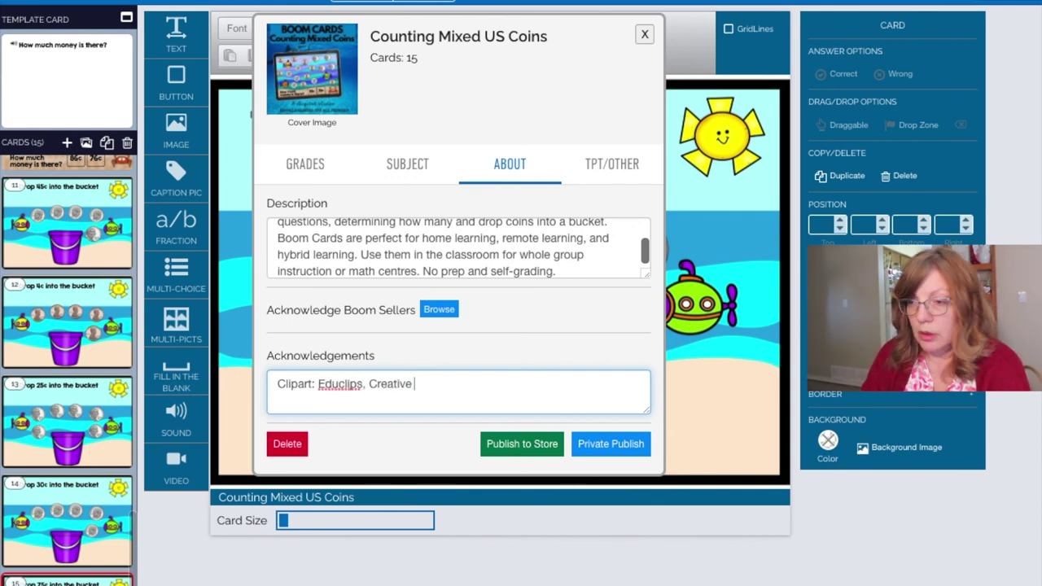
type("Clips, ")
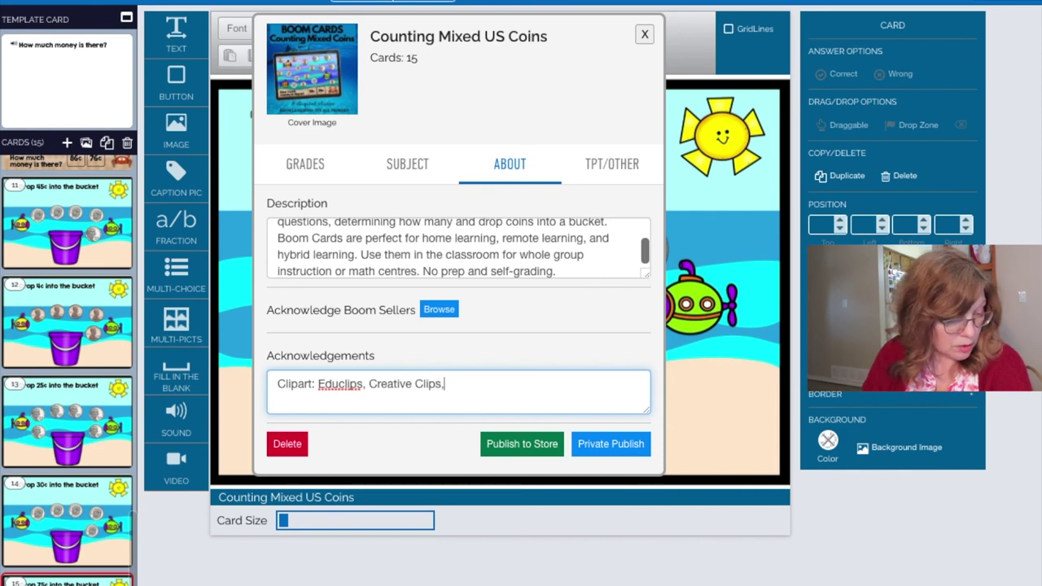
type("Joyful")
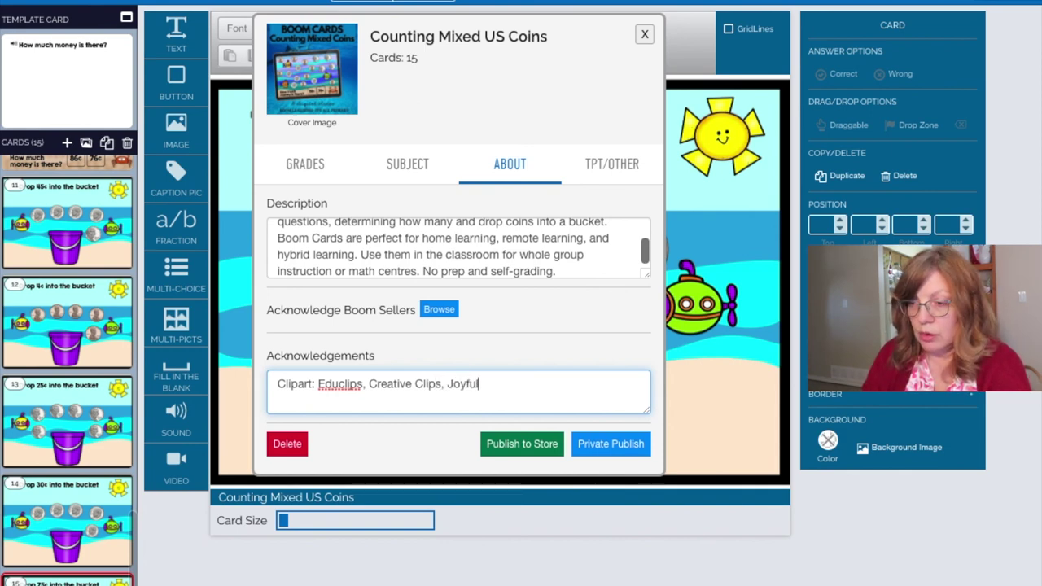
type(" Learning ")
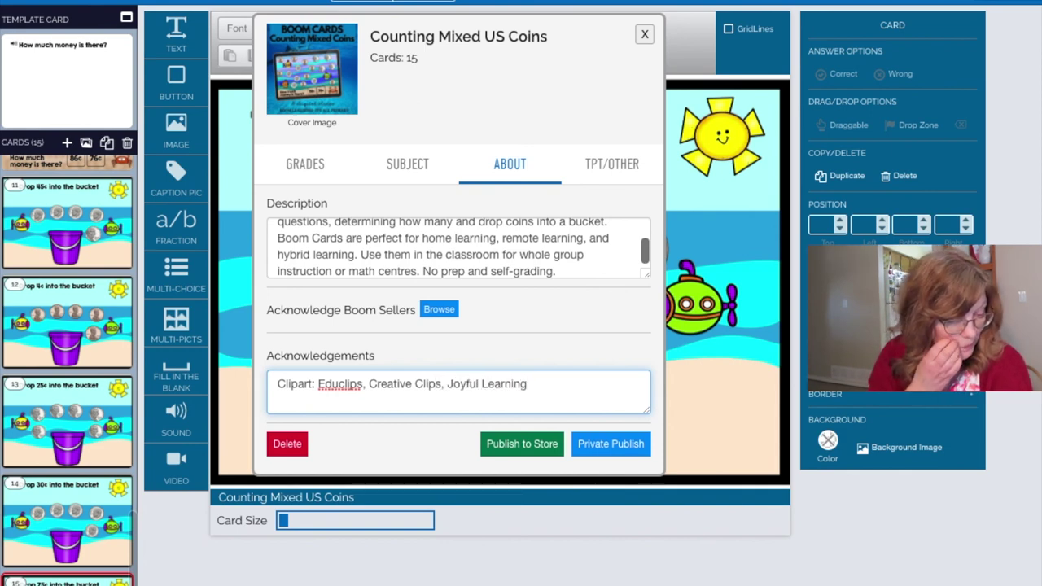
type("Fonts: KG Fonts")
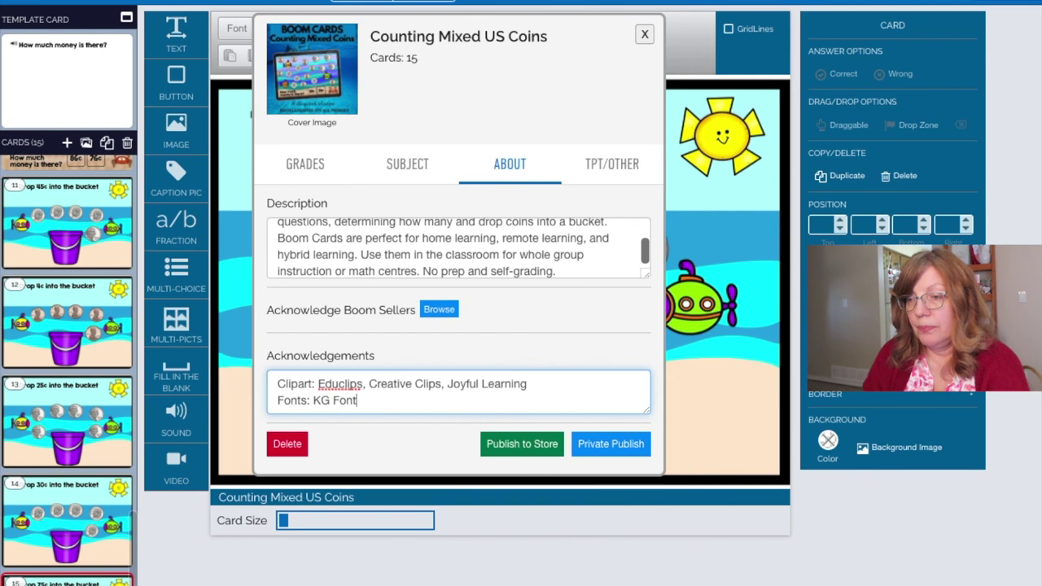